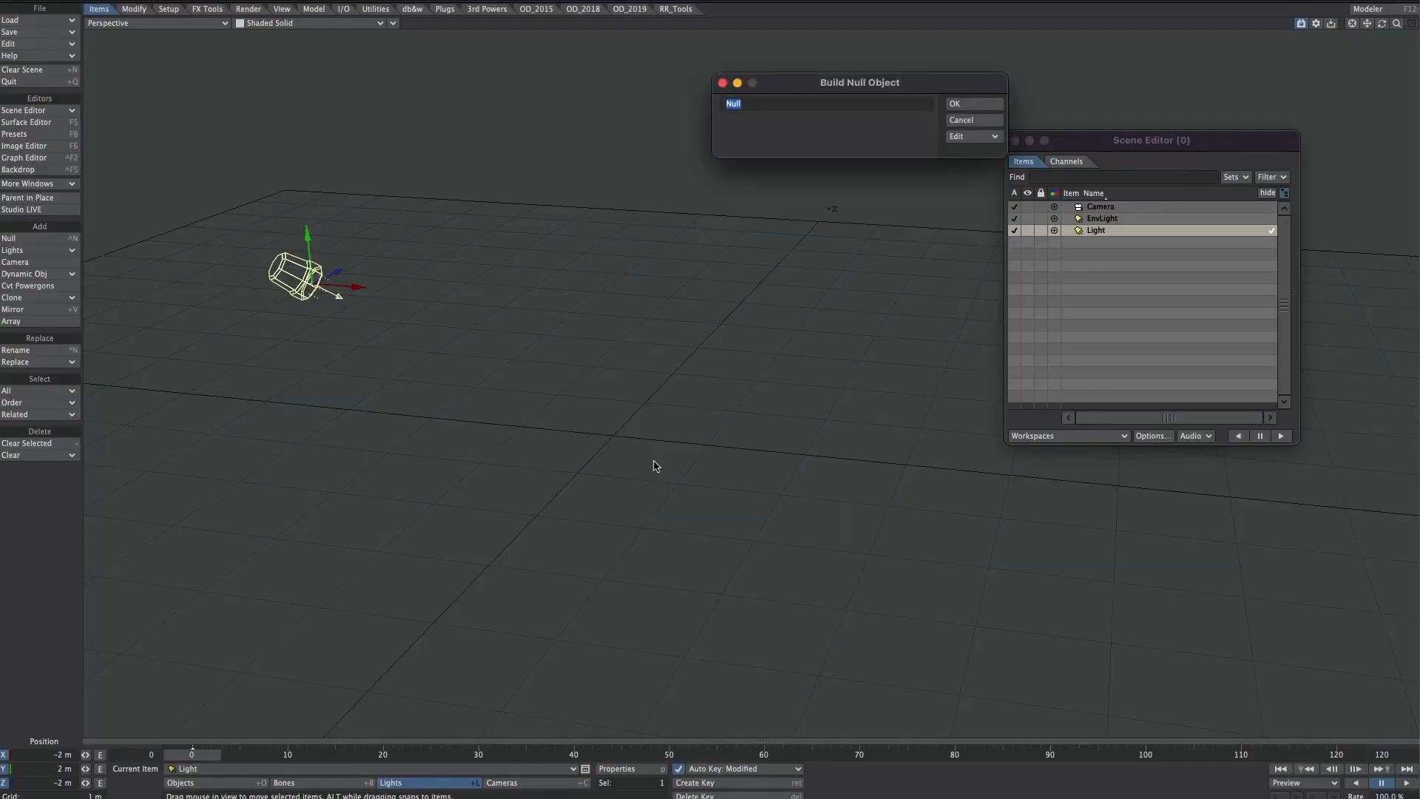
Step: Name the new null object landscape, create it, and close the Scene Editor
{"action": "key", "text": "BackSpace"}
{"action": "key", "text": "Return"}
{"action": "left_click", "coordinate": [1014, 140]}
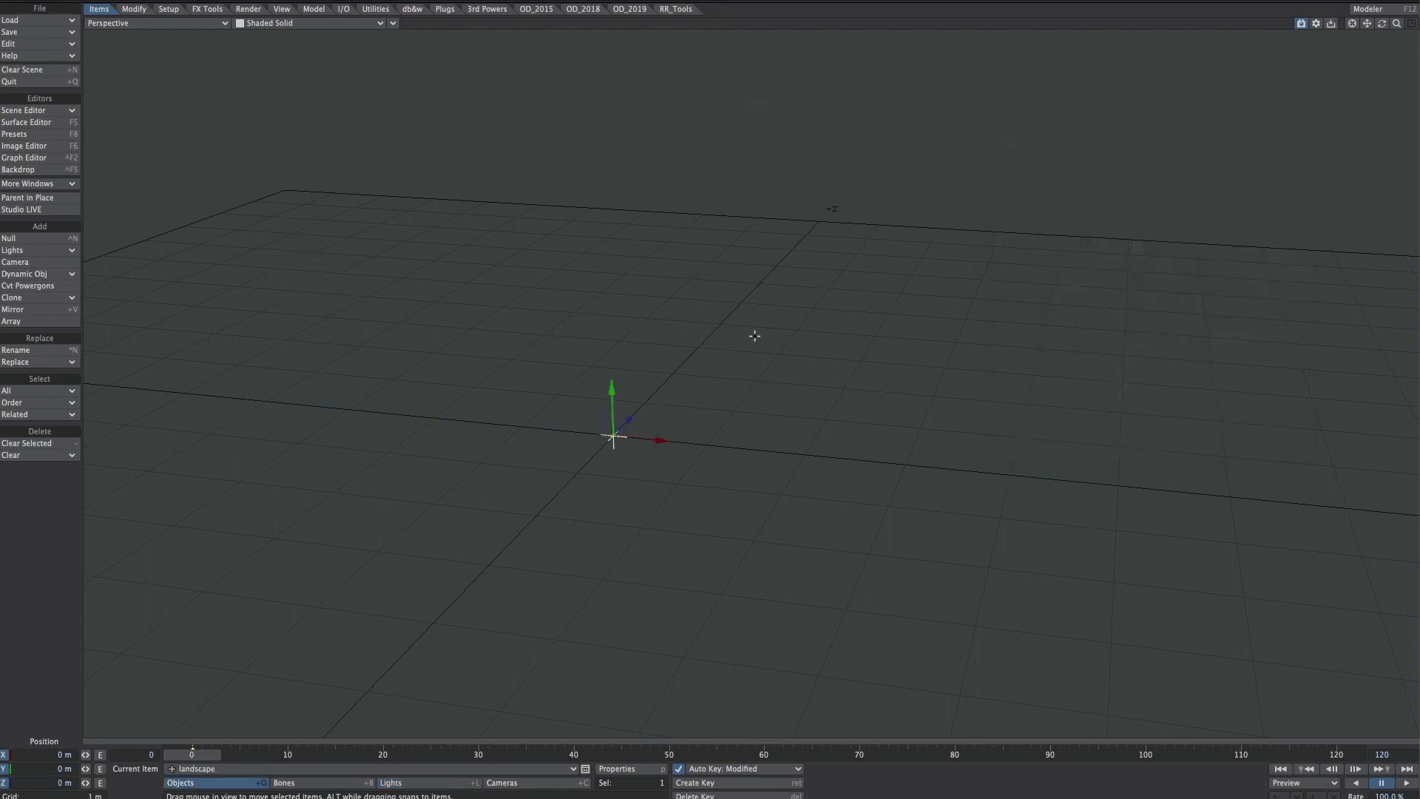
Step: Open the landscape null's object properties and set its primitive type to Shape
{"action": "key", "text": "p"}
{"action": "left_click_drag", "start_coordinate": [1248, 1], "coordinate": [965, 146]}
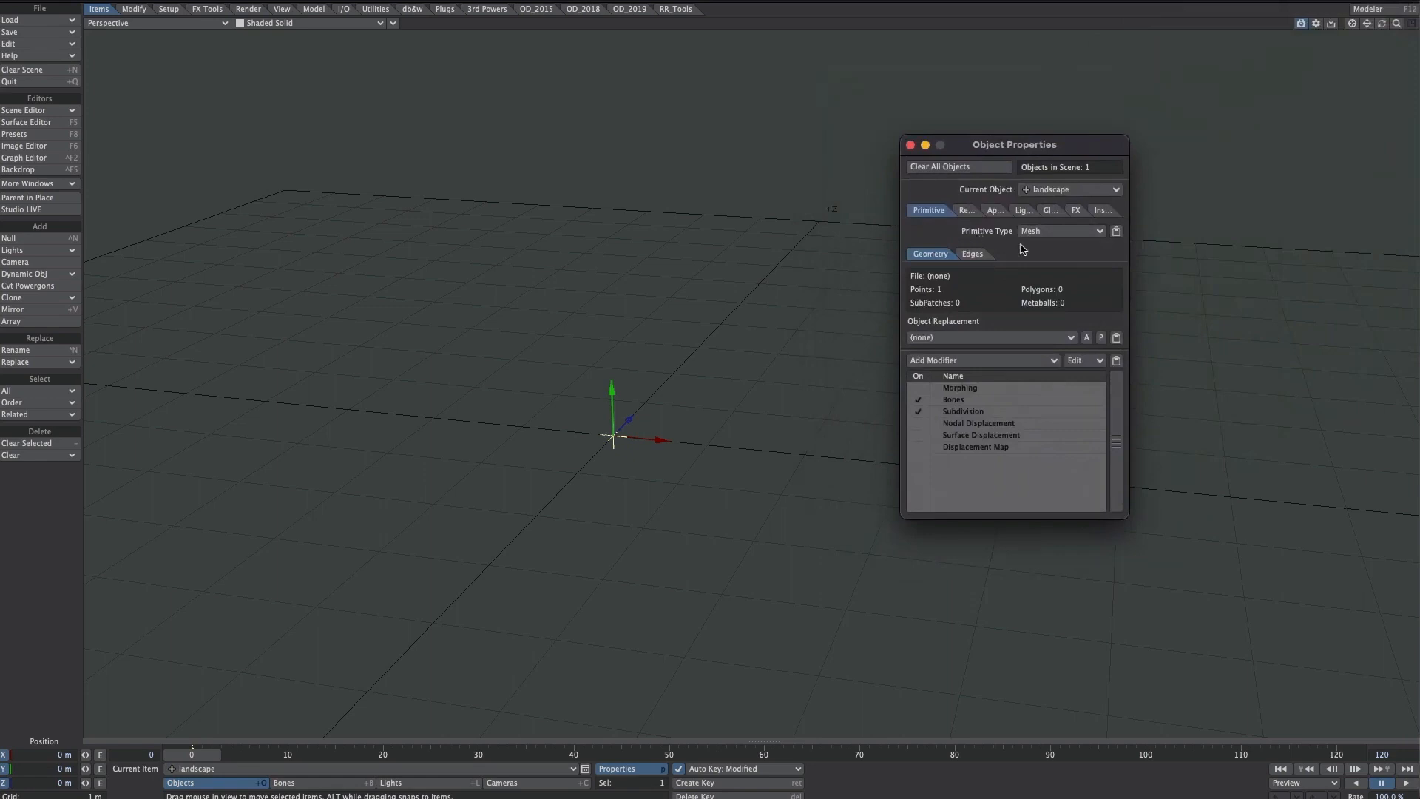
{"action": "left_click", "coordinate": [1047, 233]}
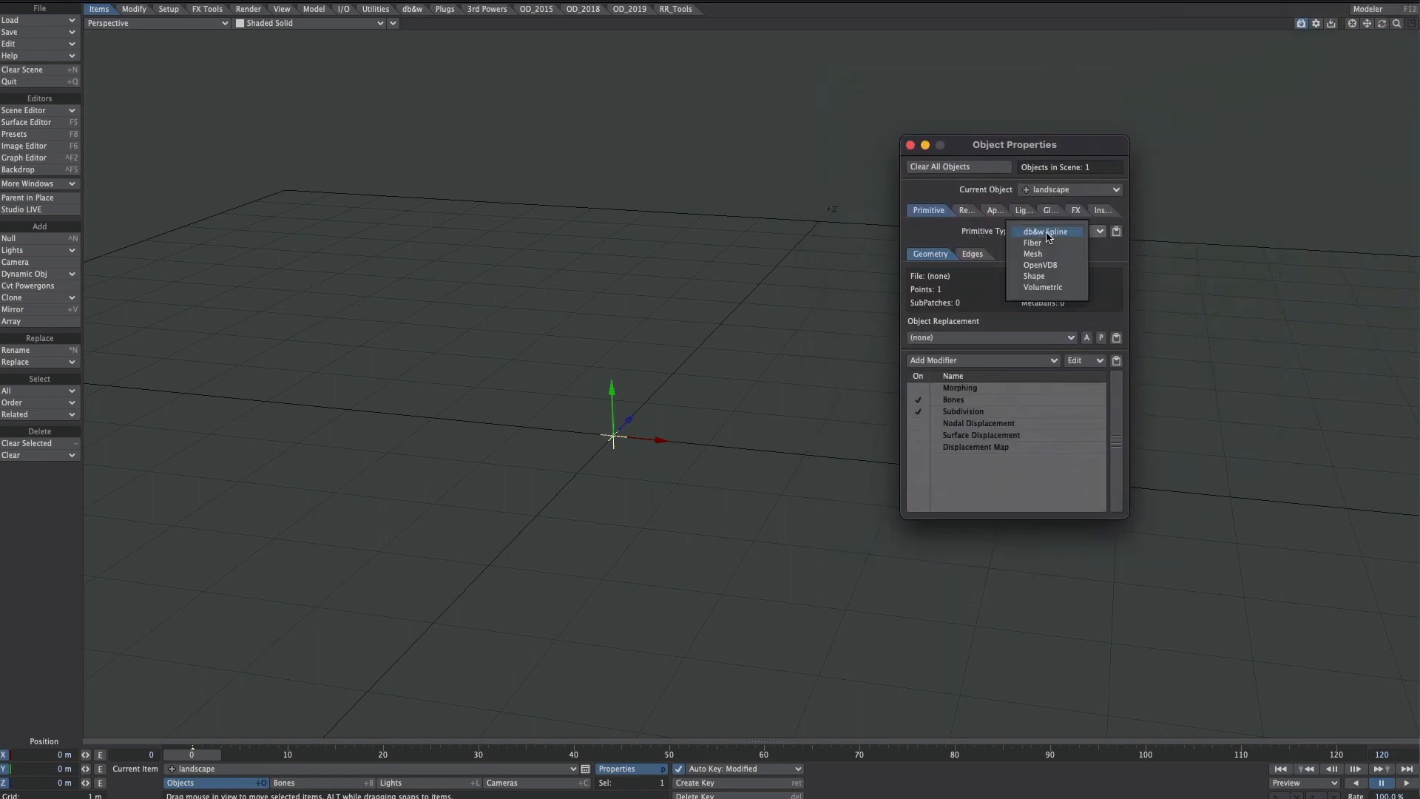
{"action": "left_click", "coordinate": [1044, 276]}
{"action": "scroll", "coordinate": [860, 286], "scroll_direction": "up", "scroll_amount": 5}
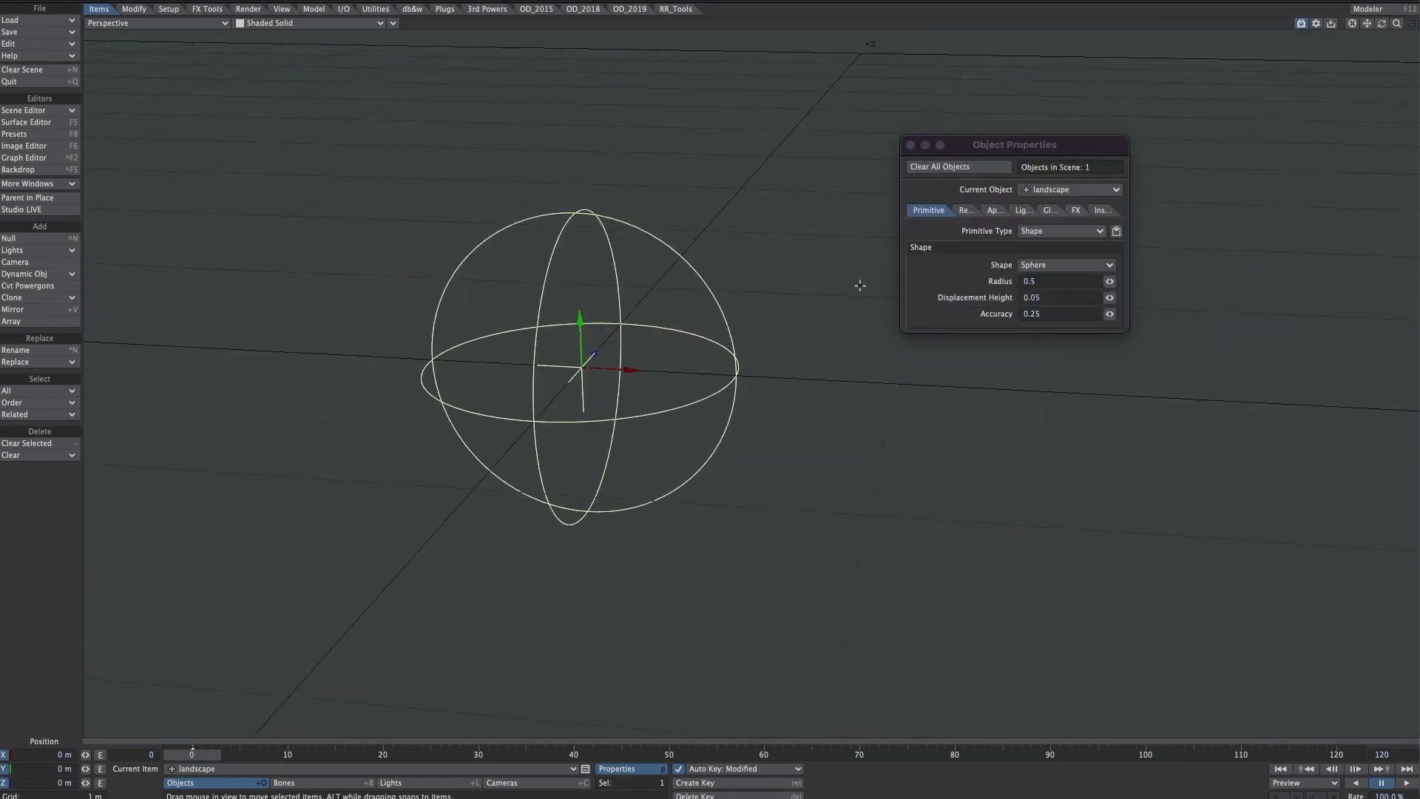
Step: Try the Cylinder and Torus shapes for the landscape primitive
{"action": "left_click", "coordinate": [1016, 265]}
{"action": "left_click", "coordinate": [1058, 278]}
{"action": "left_click", "coordinate": [1050, 266]}
{"action": "left_click", "coordinate": [1060, 280]}
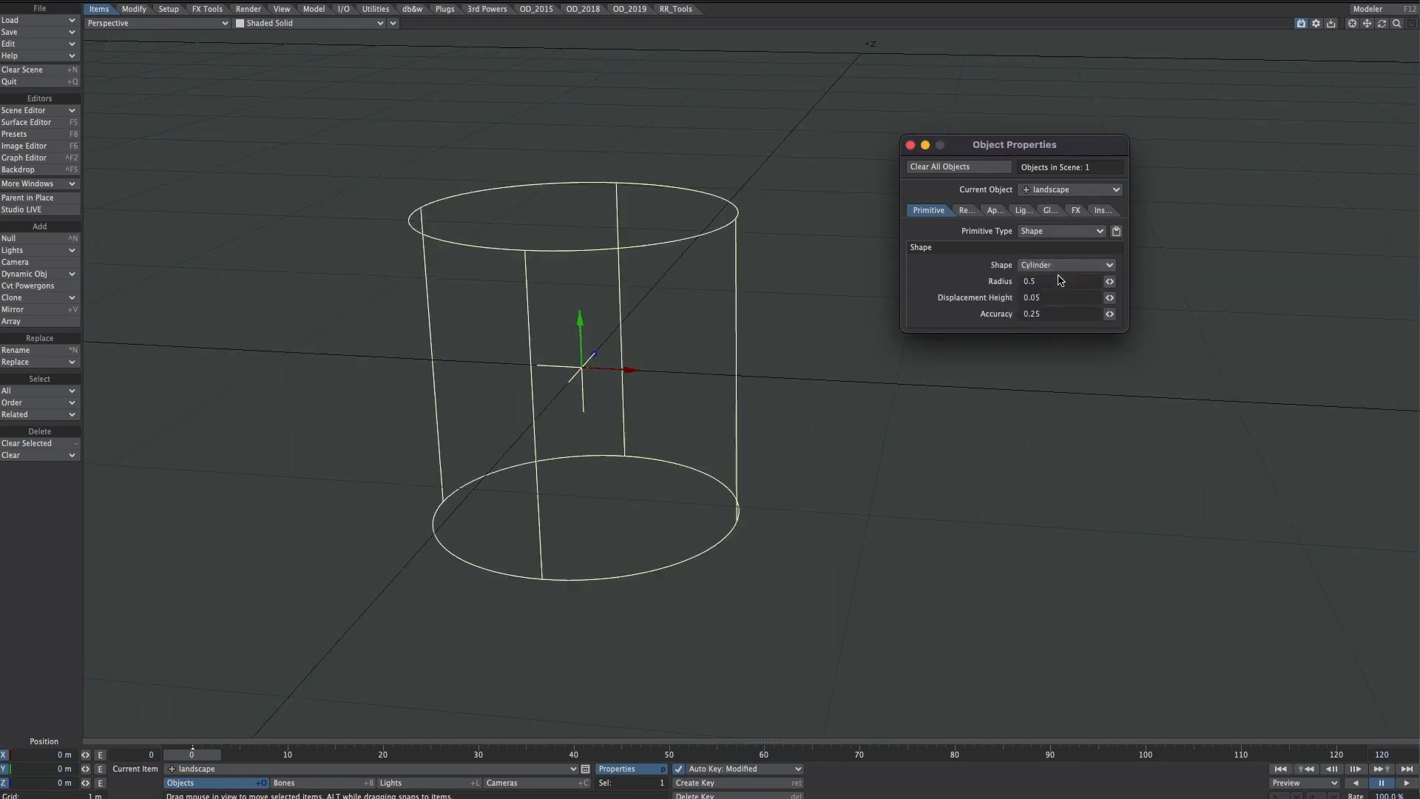
{"action": "left_click", "coordinate": [1060, 266]}
{"action": "left_click", "coordinate": [1070, 277]}
Step: Set the landscape primitive's shape to Cube
{"action": "left_click", "coordinate": [1072, 267]}
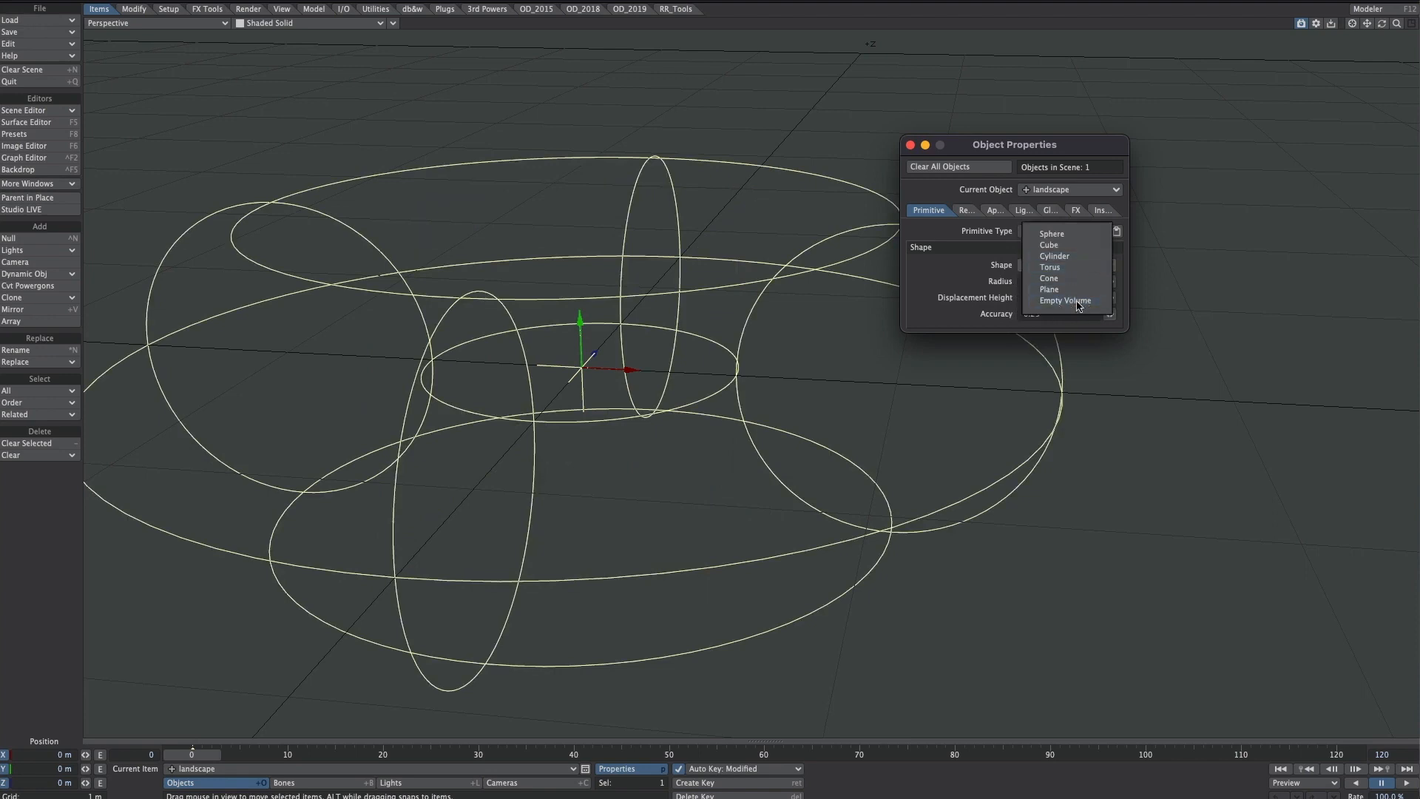
{"action": "left_click", "coordinate": [1049, 244]}
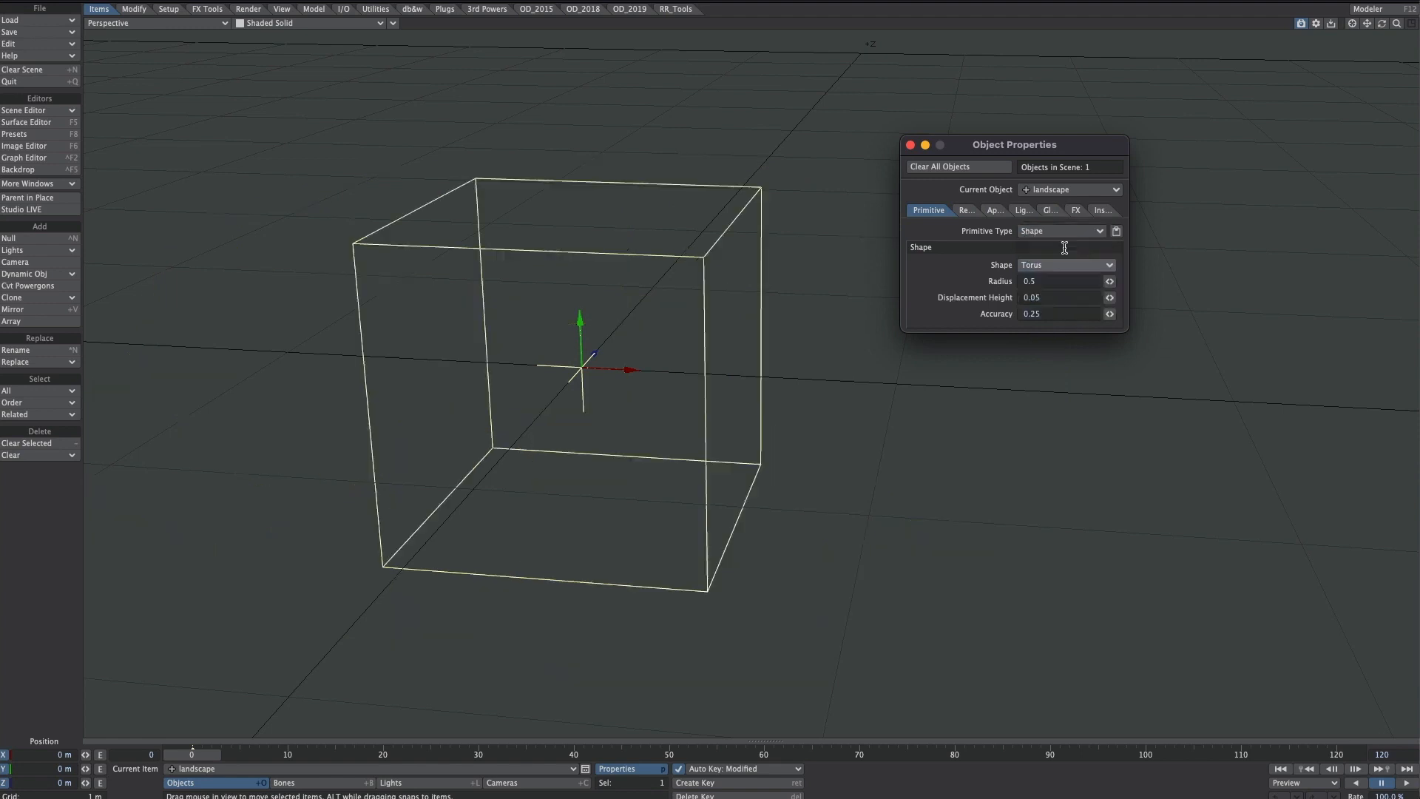
{"action": "left_click", "coordinate": [289, 267]}
Step: Add a floating viewport and switch its display mode to VPR to preview the rendered cube
{"action": "left_click", "coordinate": [283, 10]}
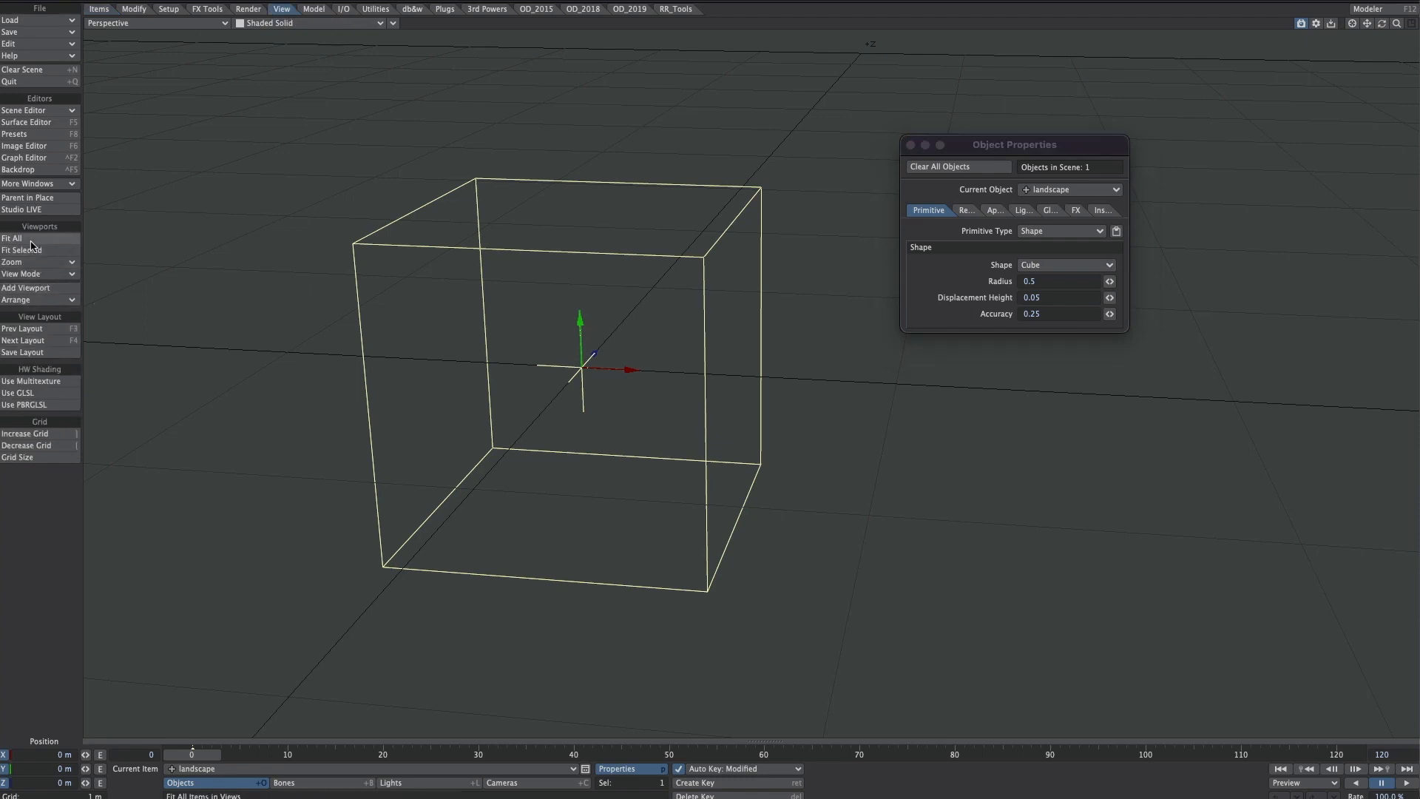
{"action": "left_click", "coordinate": [66, 293]}
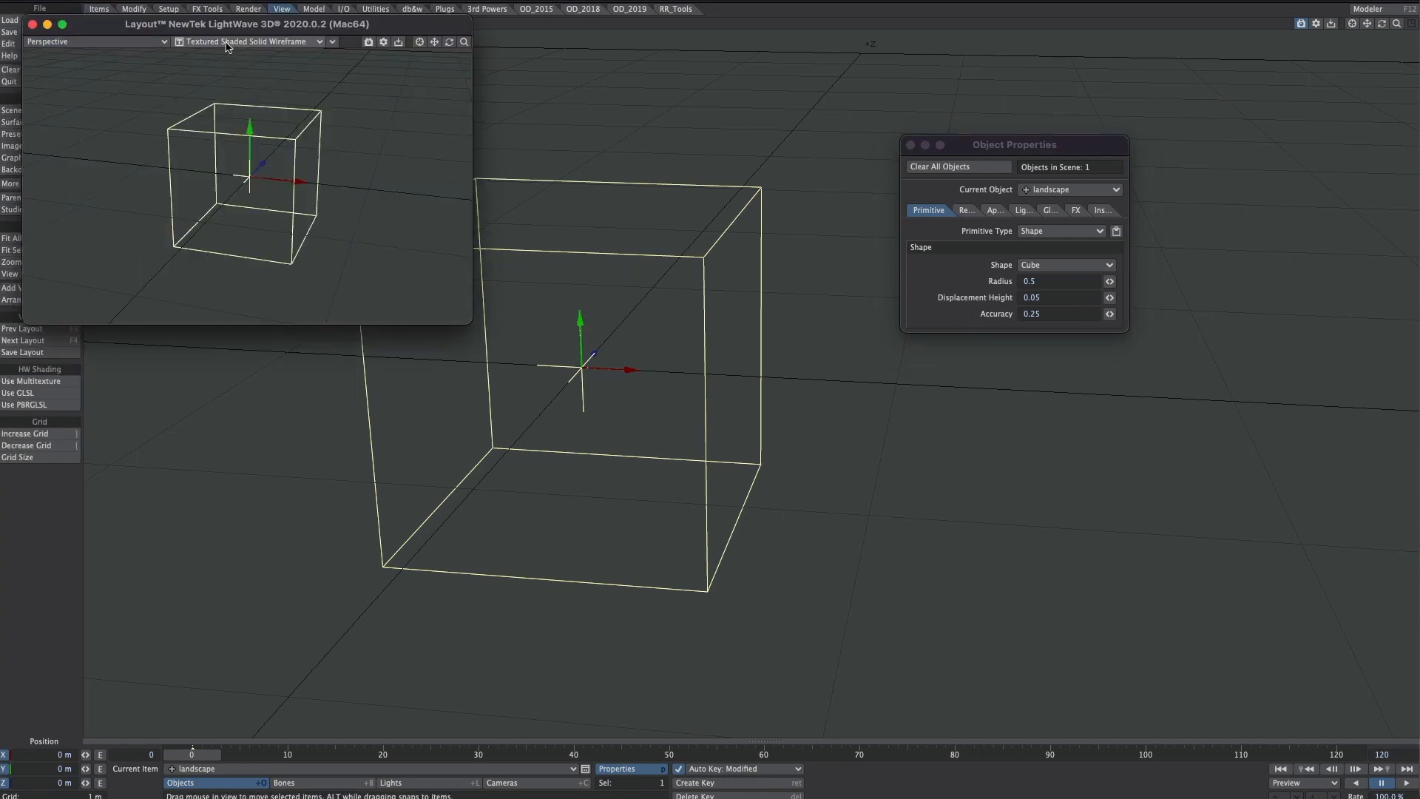
{"action": "left_click", "coordinate": [231, 42]}
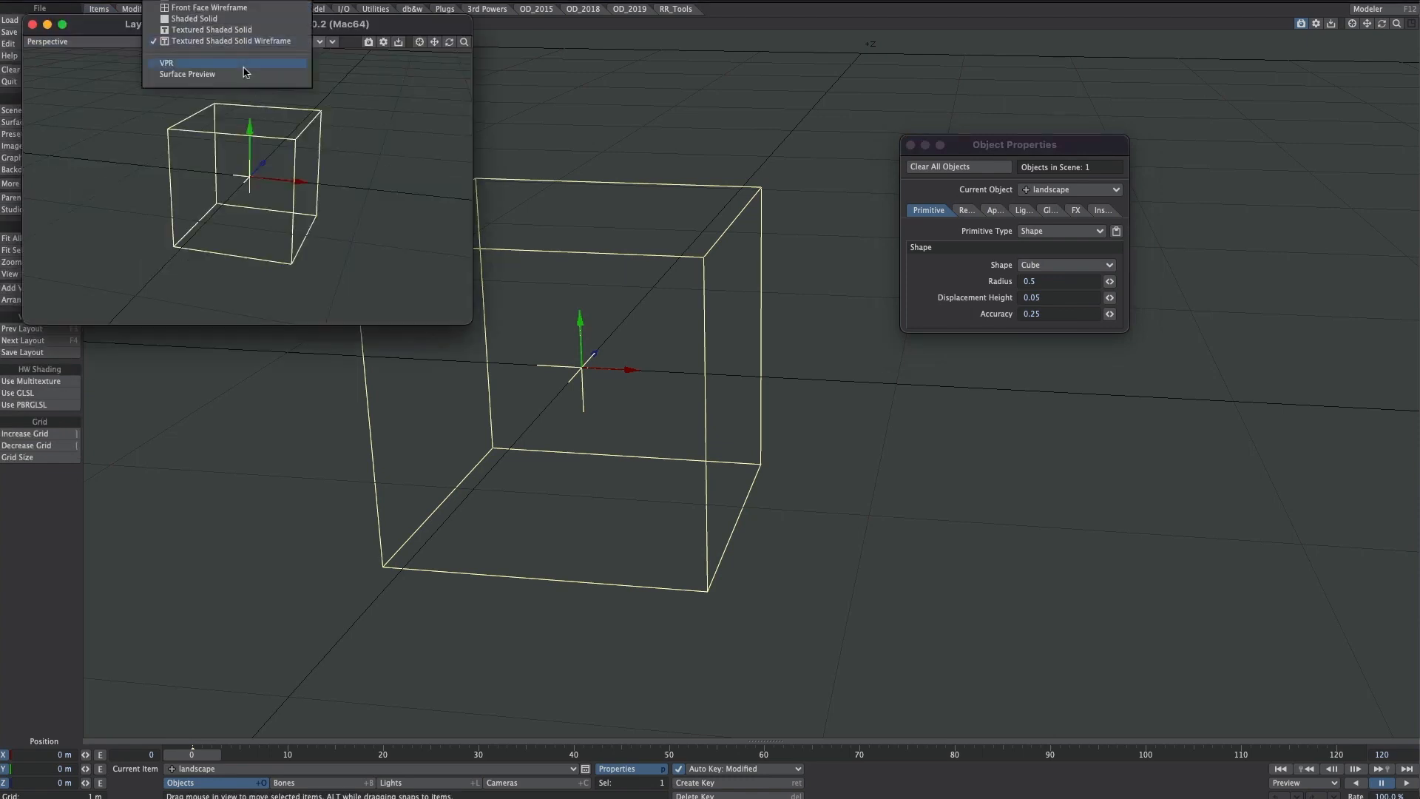
{"action": "left_click", "coordinate": [221, 63]}
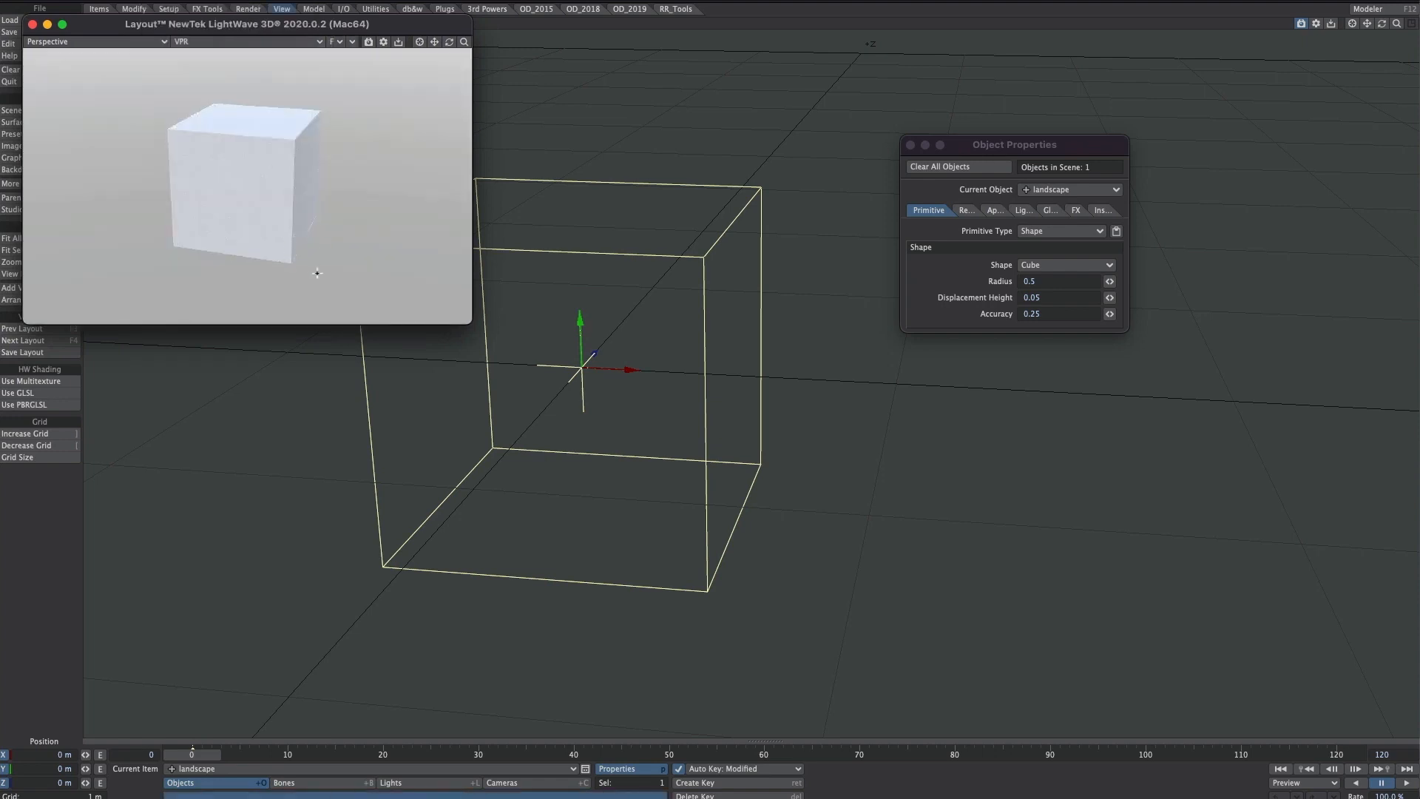
Step: Turn off Adaptive Sampling in the camera's properties and close its settings
{"action": "key", "text": "p"}
{"action": "left_click", "coordinate": [516, 785]}
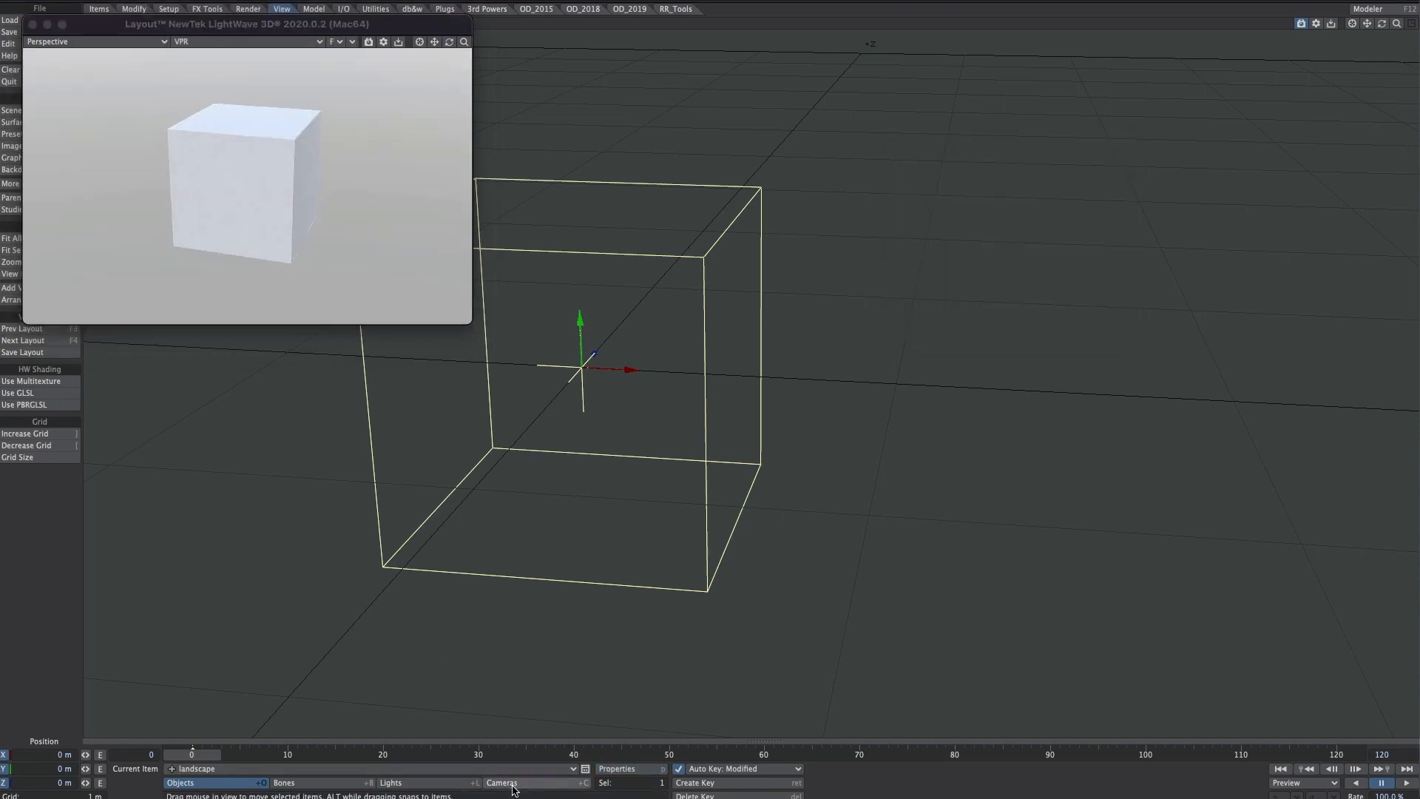
{"action": "left_click", "coordinate": [612, 769]}
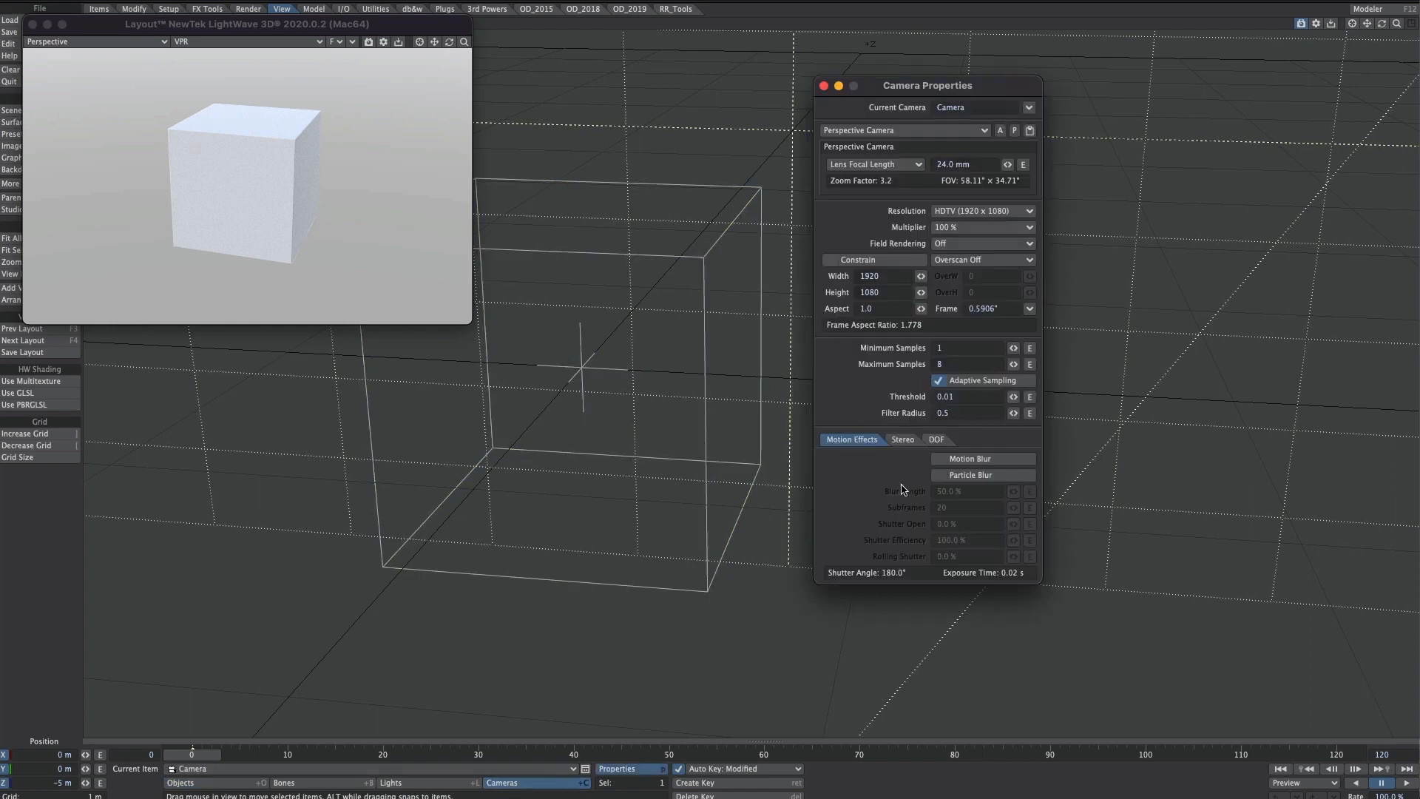
{"action": "left_click", "coordinate": [968, 381]}
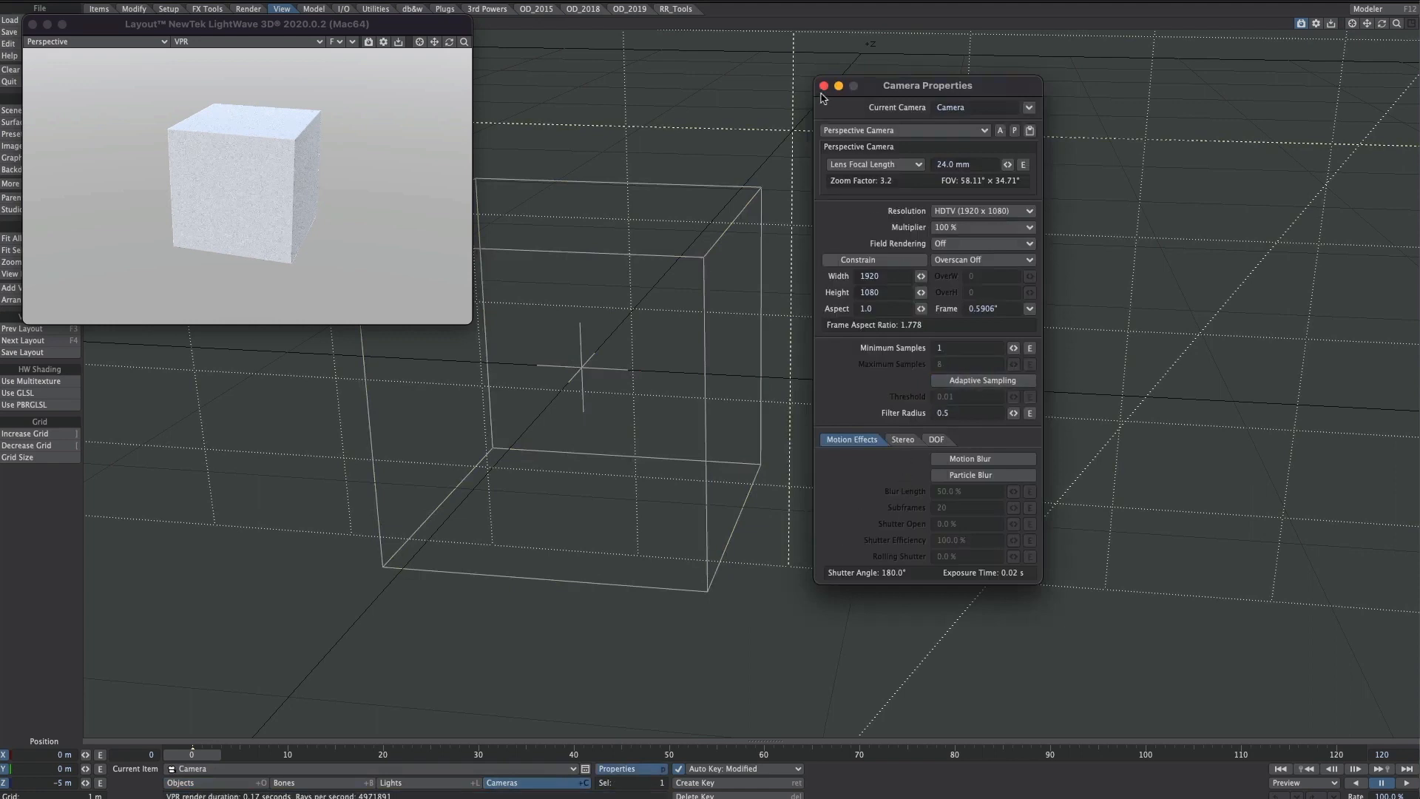
{"action": "left_click", "coordinate": [824, 85]}
Step: Disable Visible to Camera for the EnvLight environment light and close the light properties
{"action": "key", "text": "shift+l"}
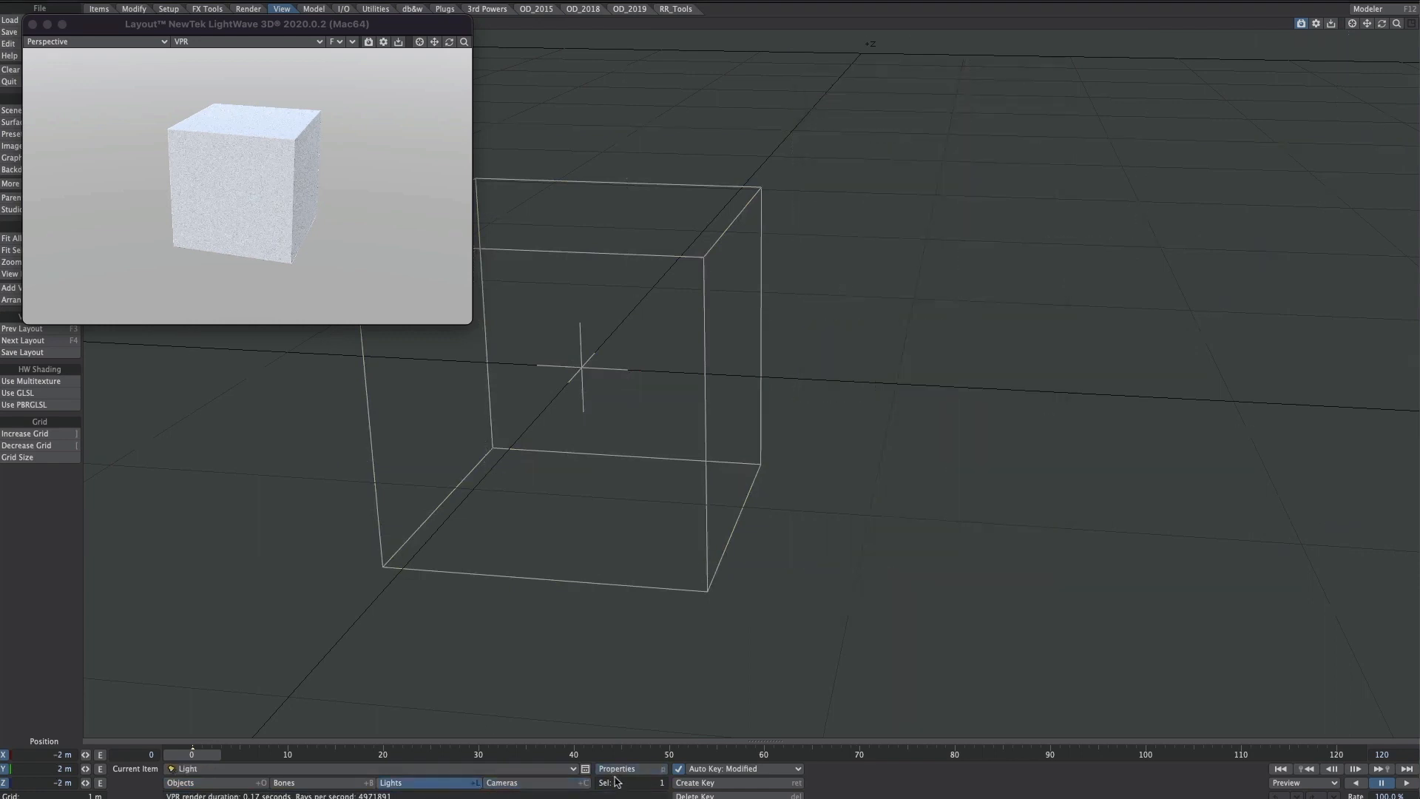
{"action": "left_click", "coordinate": [617, 768]}
{"action": "left_click_drag", "start_coordinate": [1069, 614], "coordinate": [758, 199]}
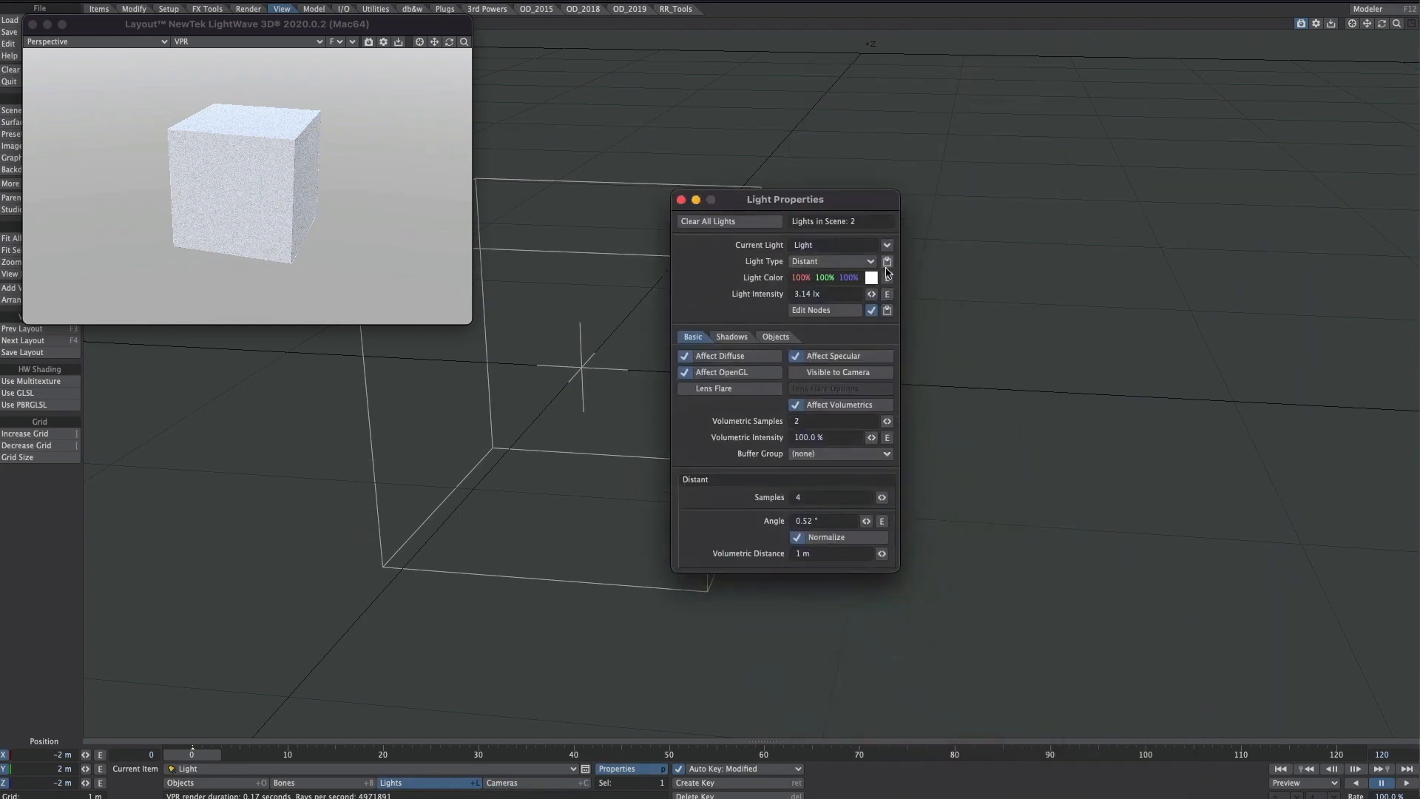
{"action": "left_click", "coordinate": [886, 245]}
{"action": "left_click", "coordinate": [890, 255]}
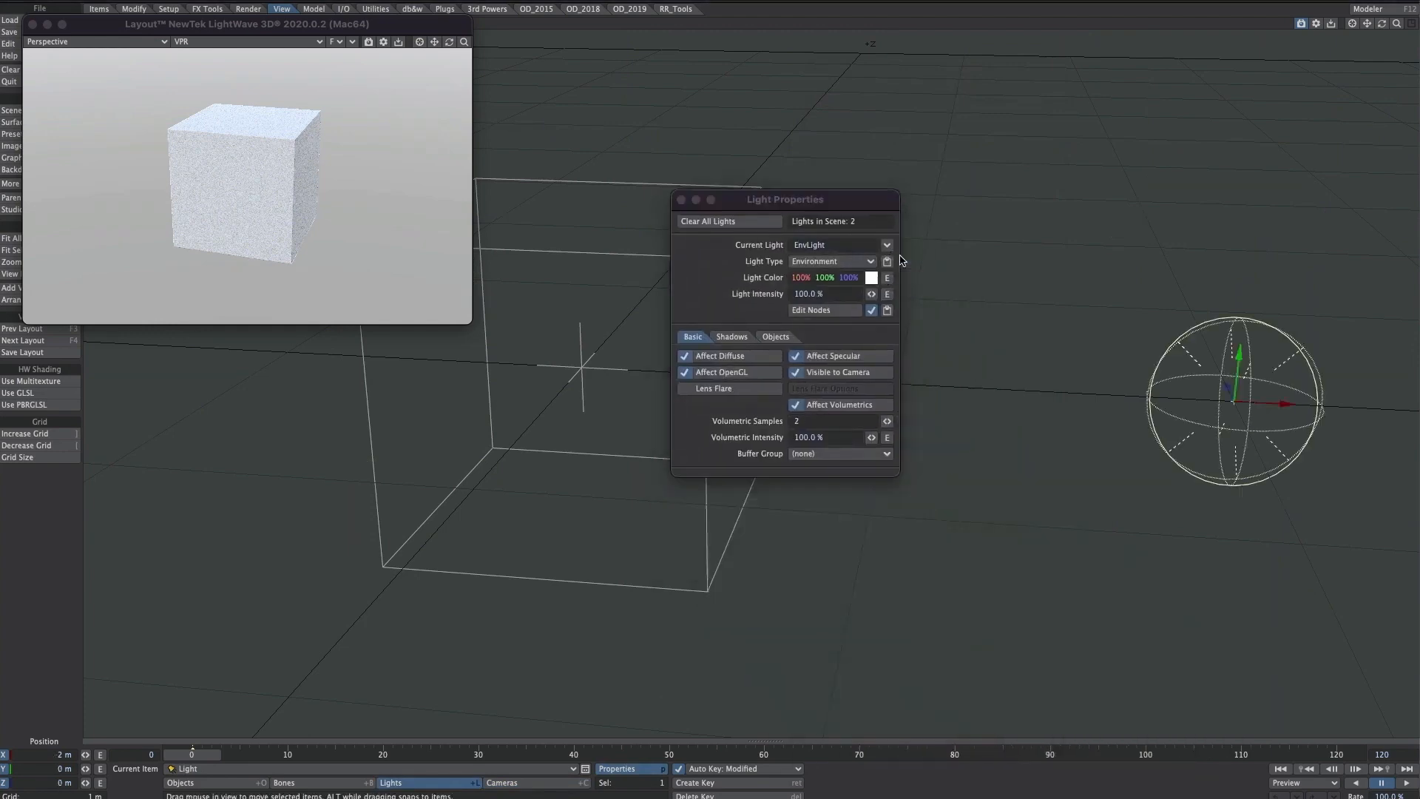
{"action": "left_click", "coordinate": [823, 374]}
{"action": "left_click", "coordinate": [681, 199]}
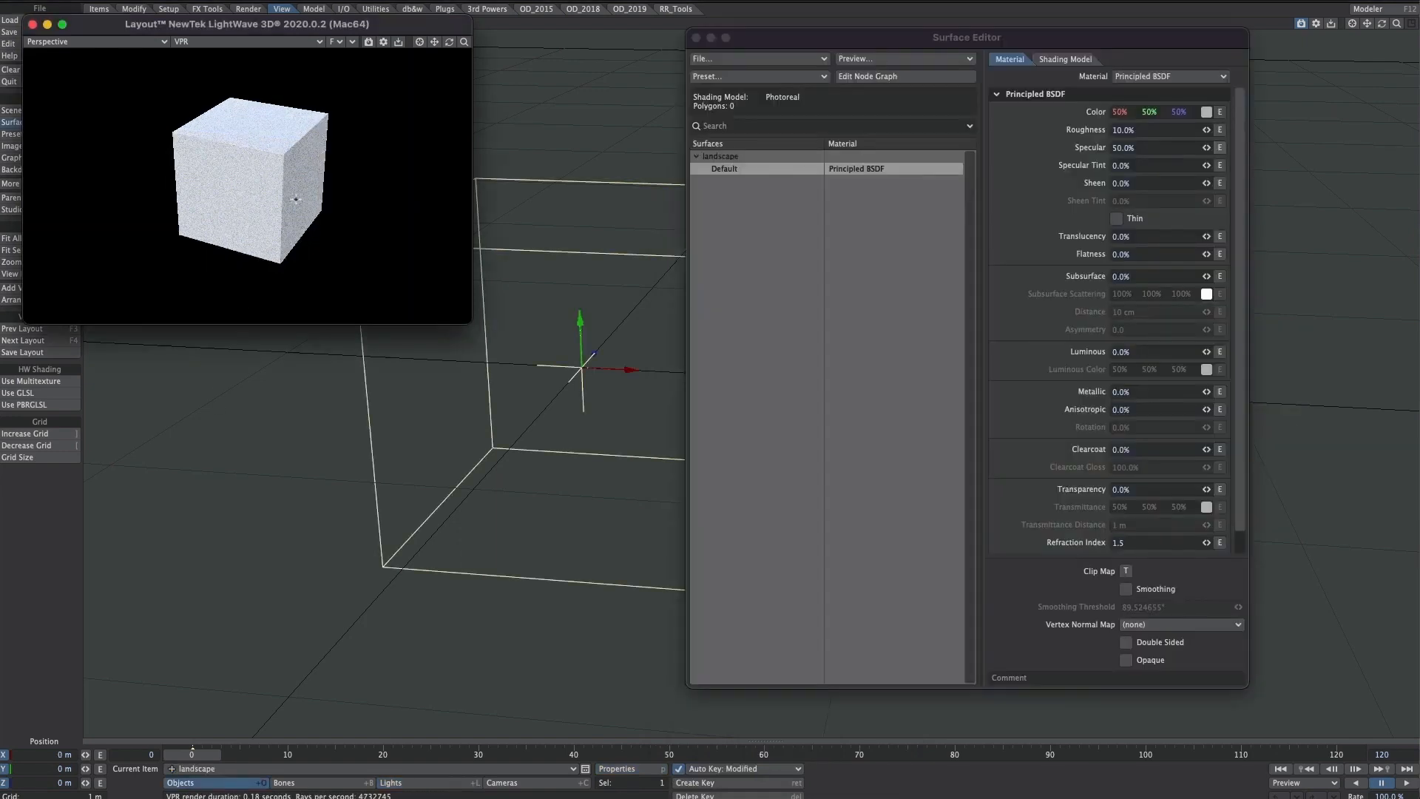
Step: Open the node graph of the landscape's Default surface and add a Procedural 3D texture node
{"action": "left_click_drag", "start_coordinate": [297, 172], "coordinate": [304, 161], "text": "alt"}
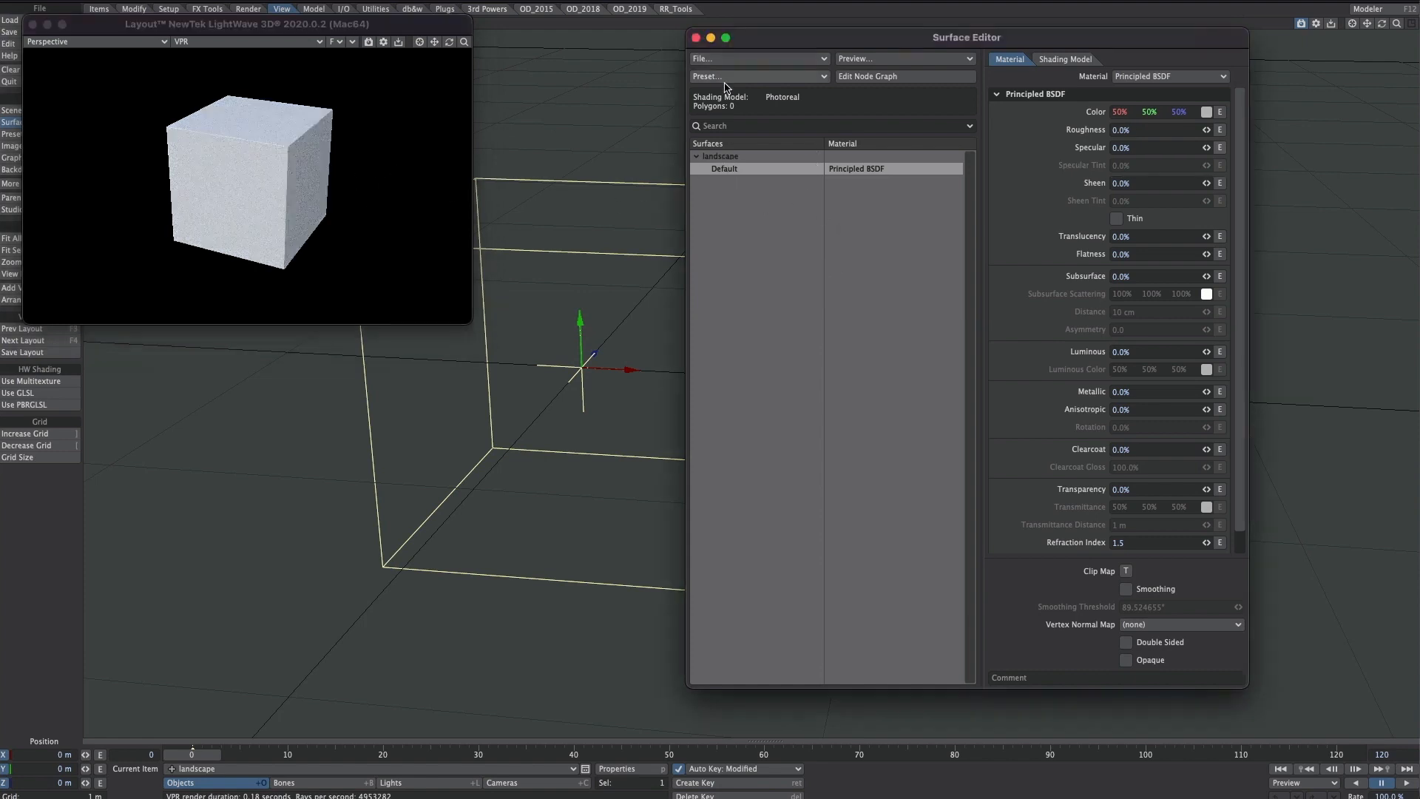
{"action": "left_click", "coordinate": [860, 77]}
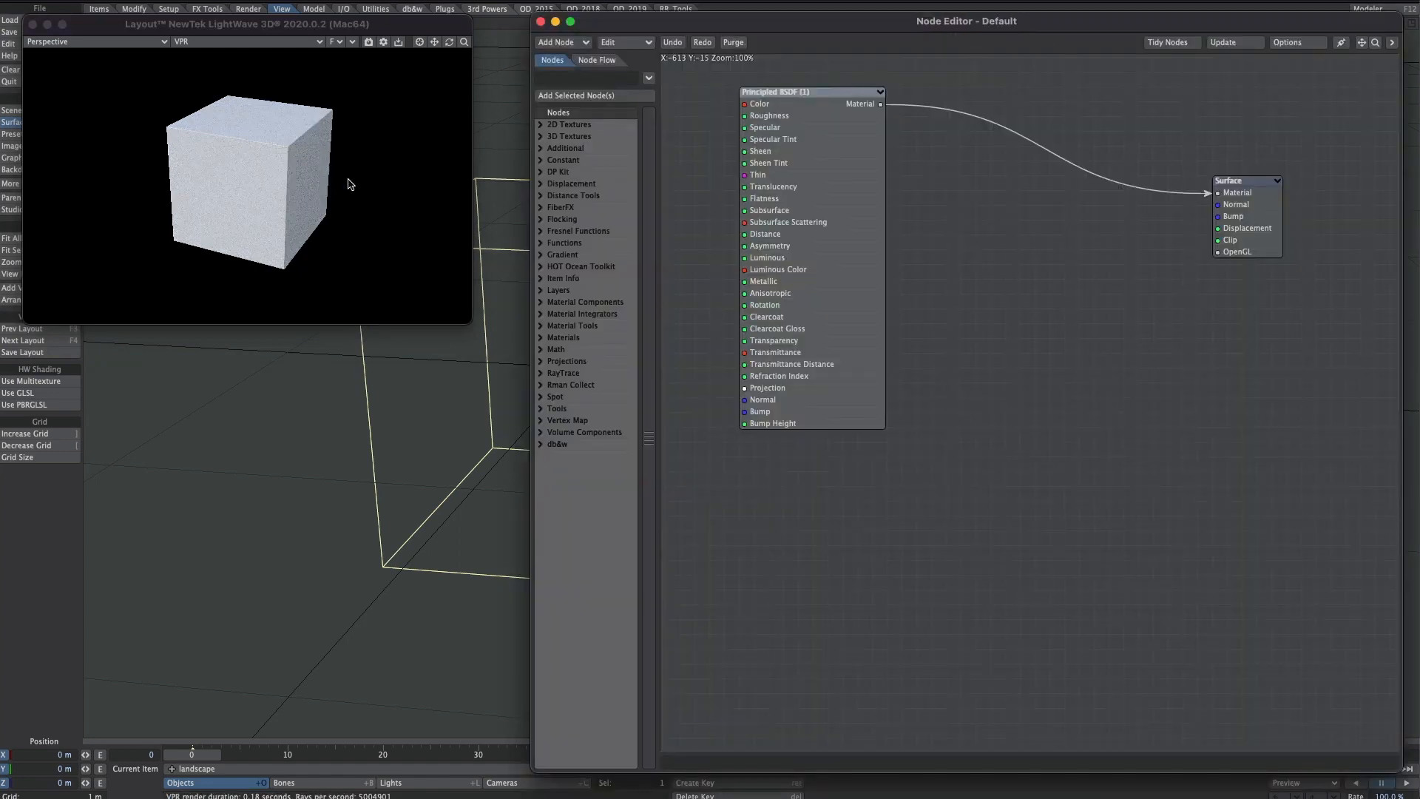
{"action": "left_click", "coordinate": [572, 75]}
{"action": "type", "text": "proc"}
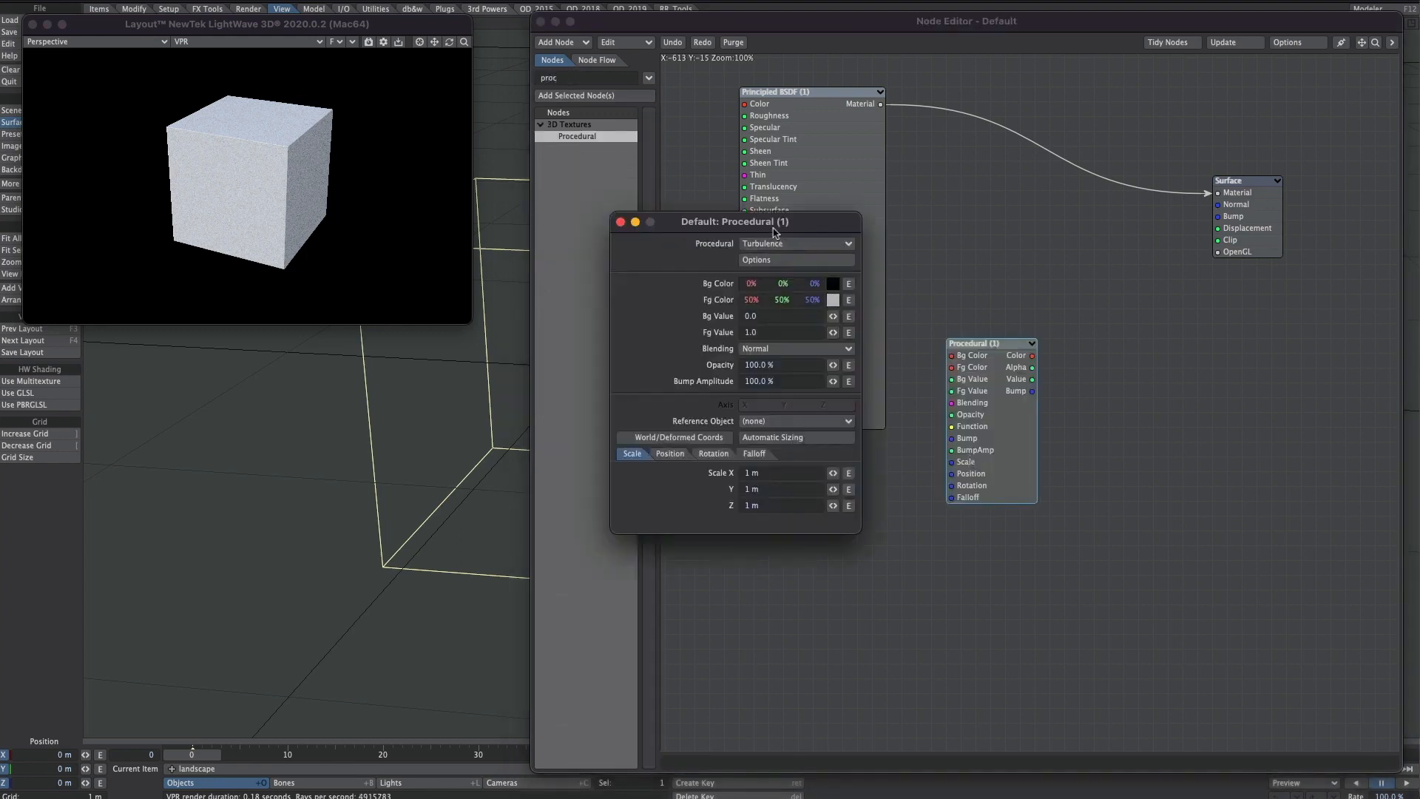
Step: Set the Procedural node's texture type to Dented and close its settings
{"action": "left_click", "coordinate": [773, 245]}
{"action": "scroll", "coordinate": [776, 267], "scroll_direction": "up", "scroll_amount": 3}
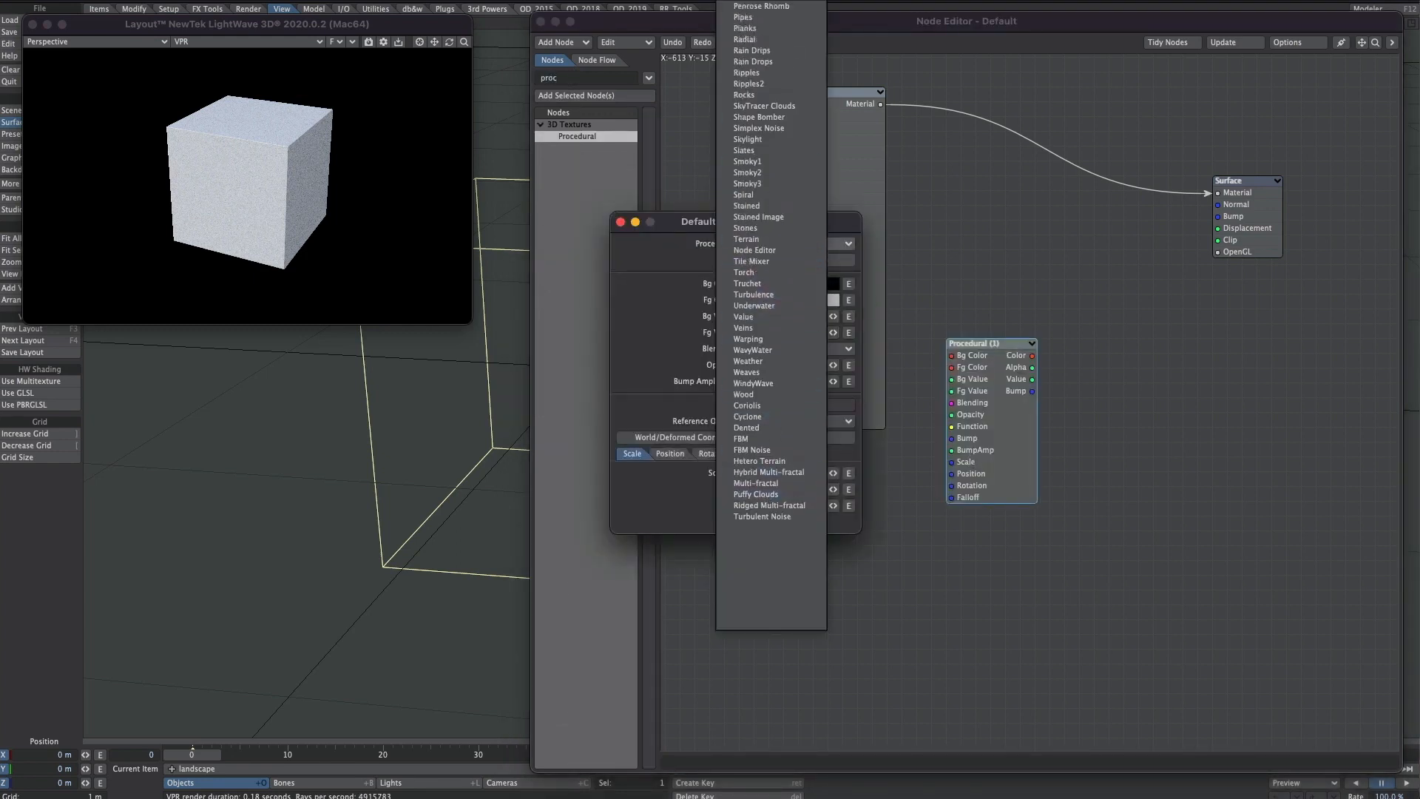
{"action": "scroll", "coordinate": [739, 244], "scroll_direction": "down", "scroll_amount": 2}
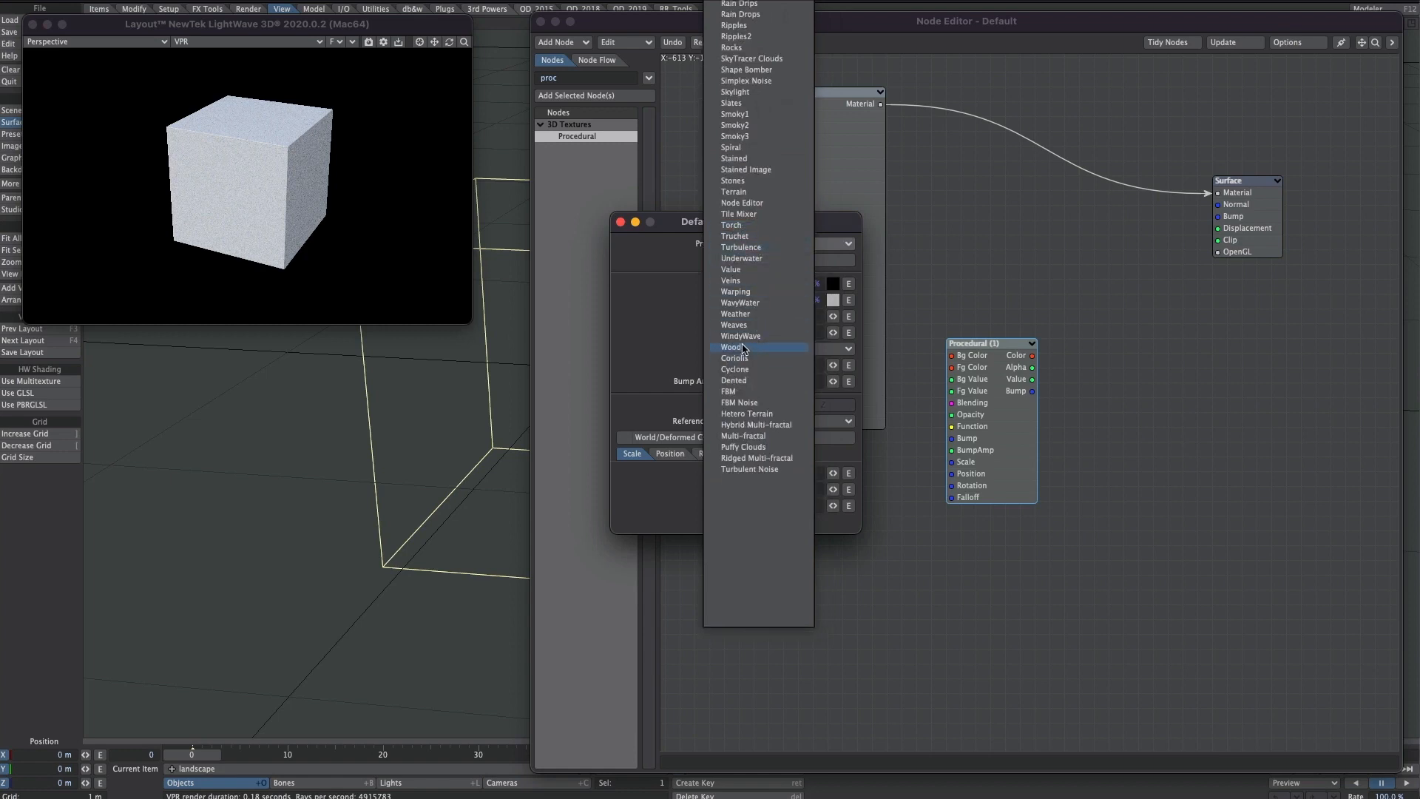
{"action": "left_click", "coordinate": [745, 380]}
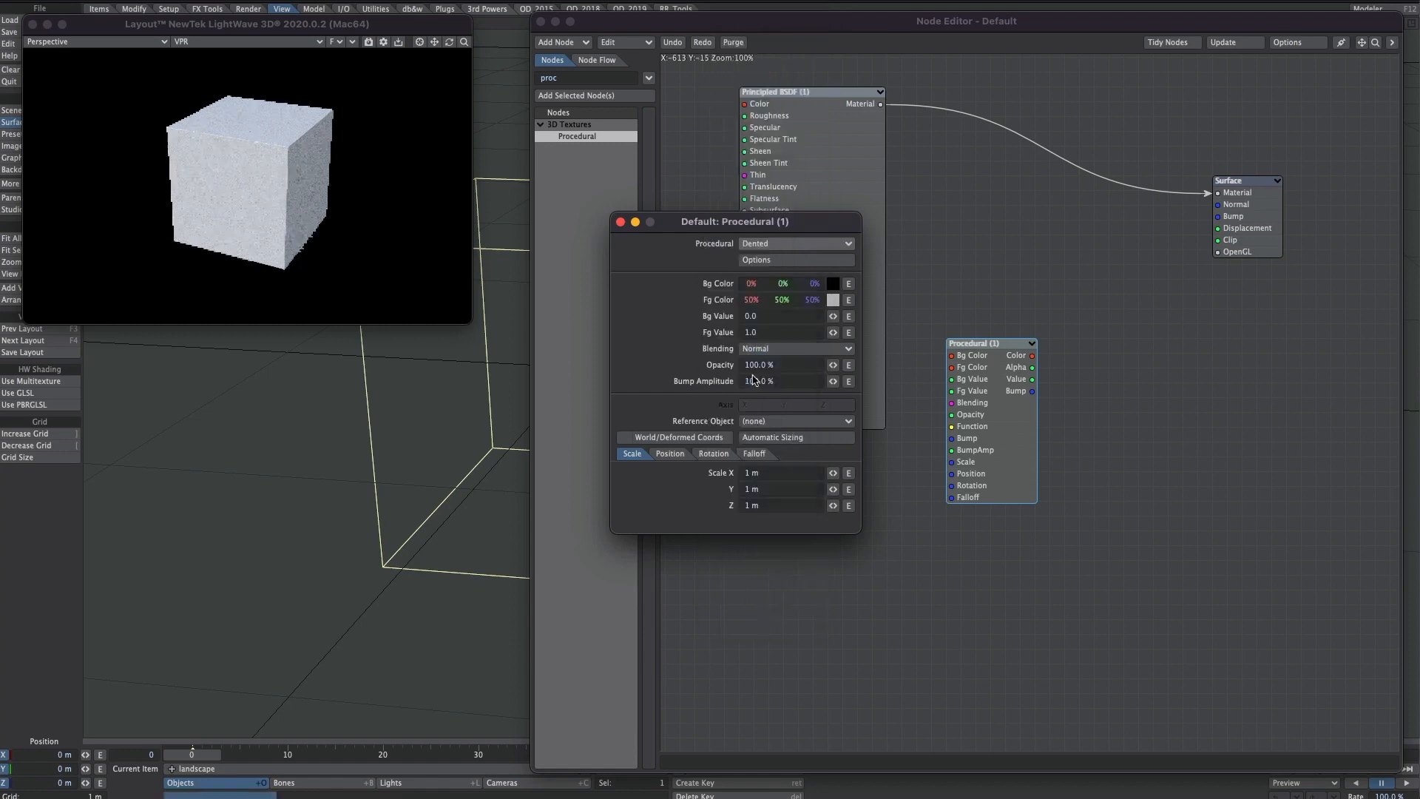
{"action": "left_click", "coordinate": [620, 222]}
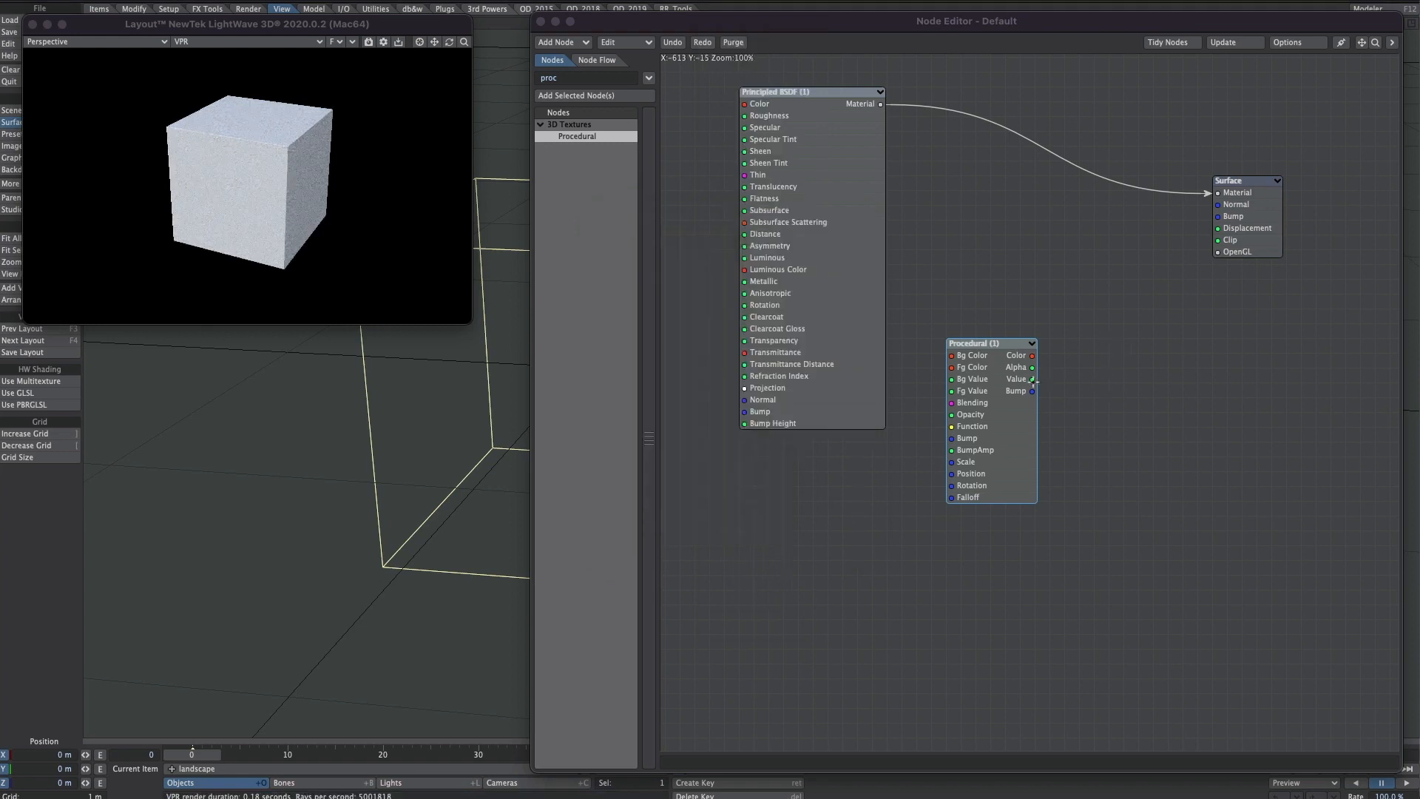
Step: Connect the Procedural node's Value output to the Surface node's Displacement input and enlarge the VPR preview window
{"action": "left_click_drag", "start_coordinate": [1033, 380], "coordinate": [1251, 228]}
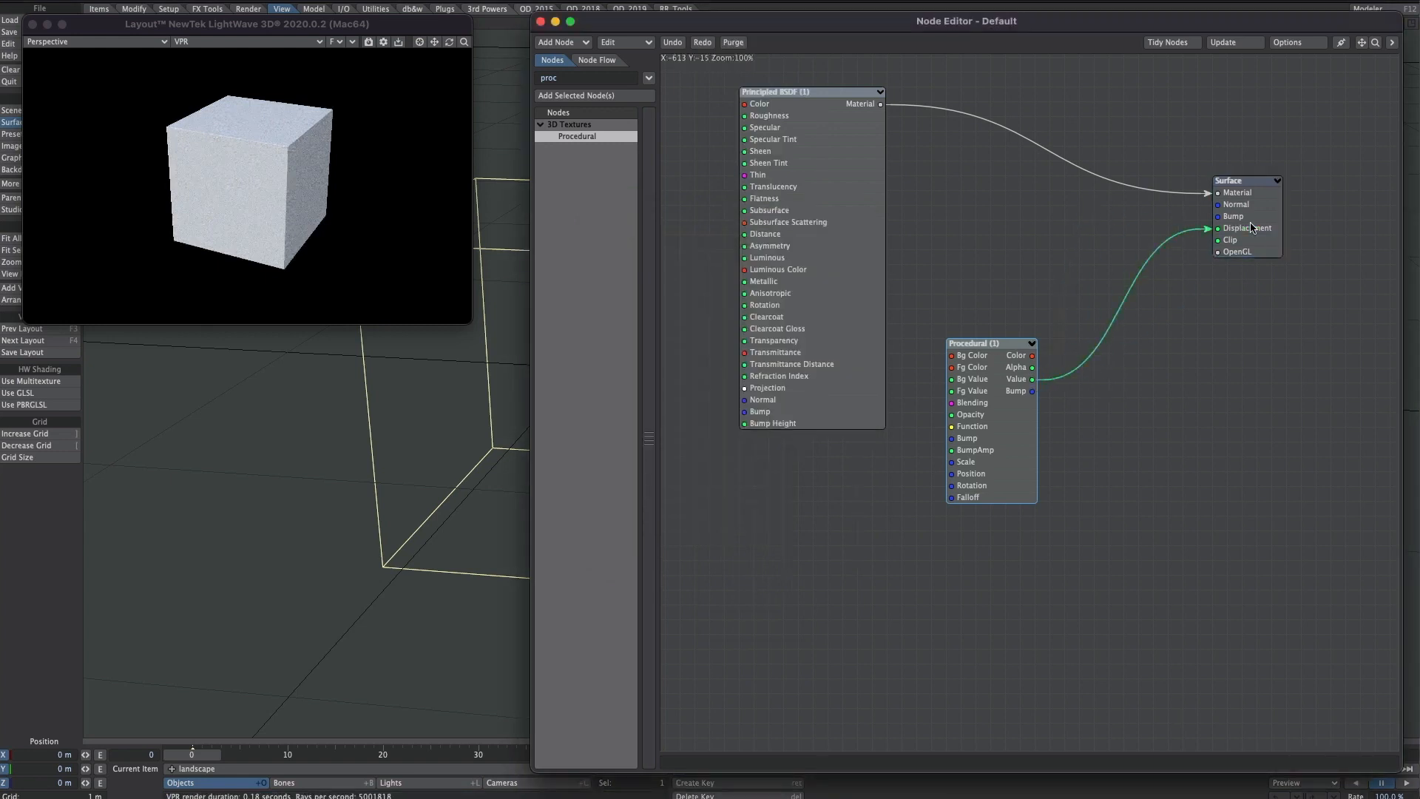
{"action": "left_click_drag", "start_coordinate": [471, 323], "coordinate": [649, 451]}
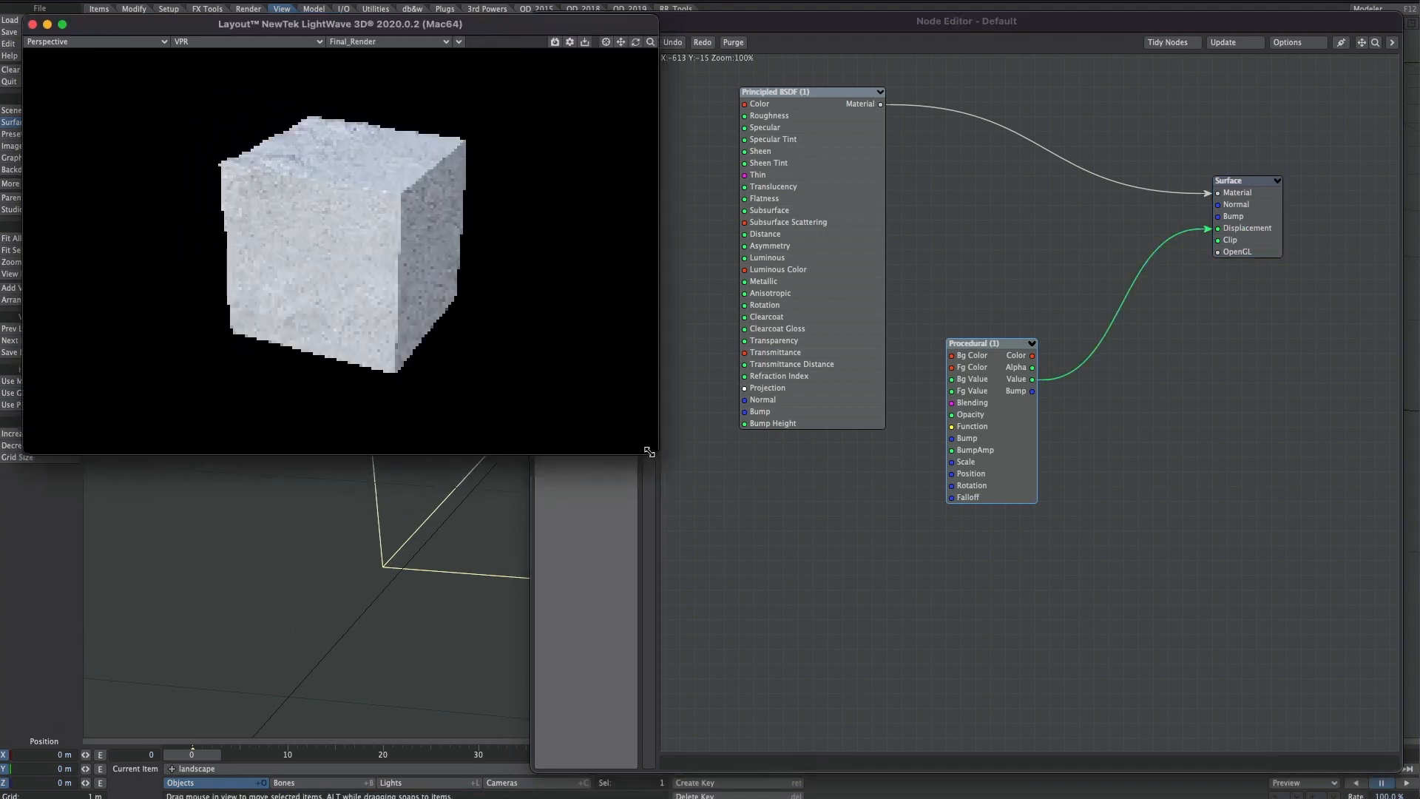
Step: Open the landscape object's properties and set the cube's radius to 1.0
{"action": "key", "text": "p"}
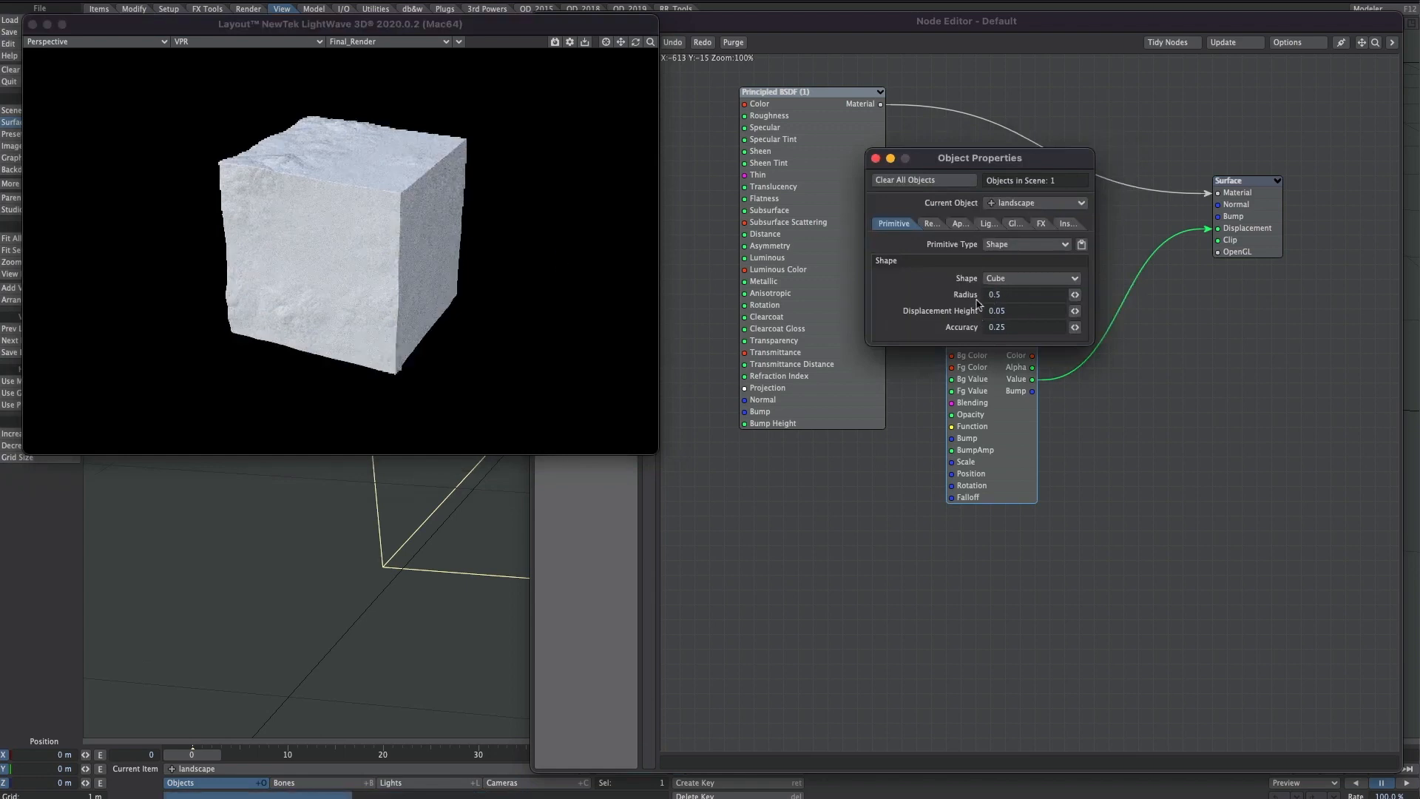
{"action": "left_click", "coordinate": [1009, 296]}
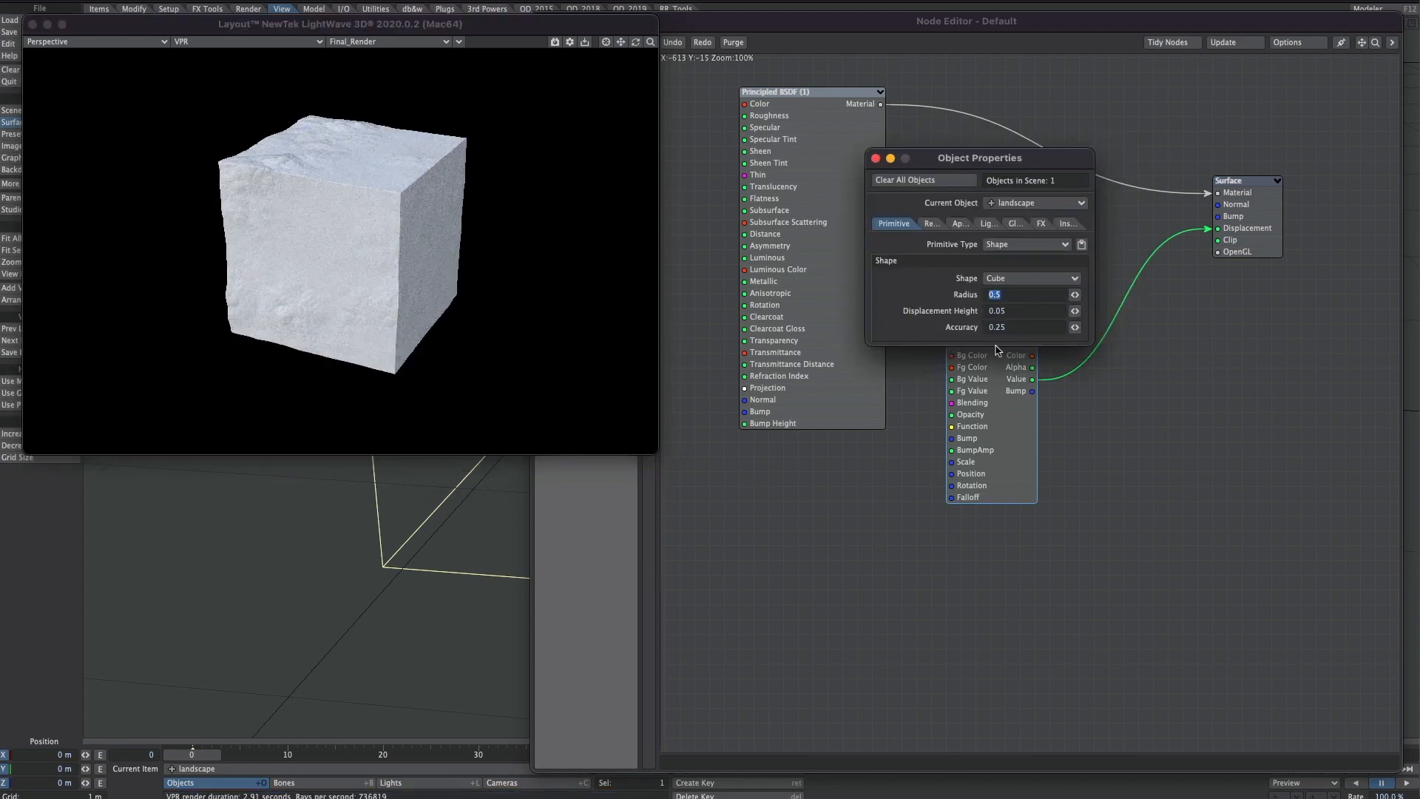
{"action": "type", "text": "1.0"}
{"action": "key", "text": "Return"}
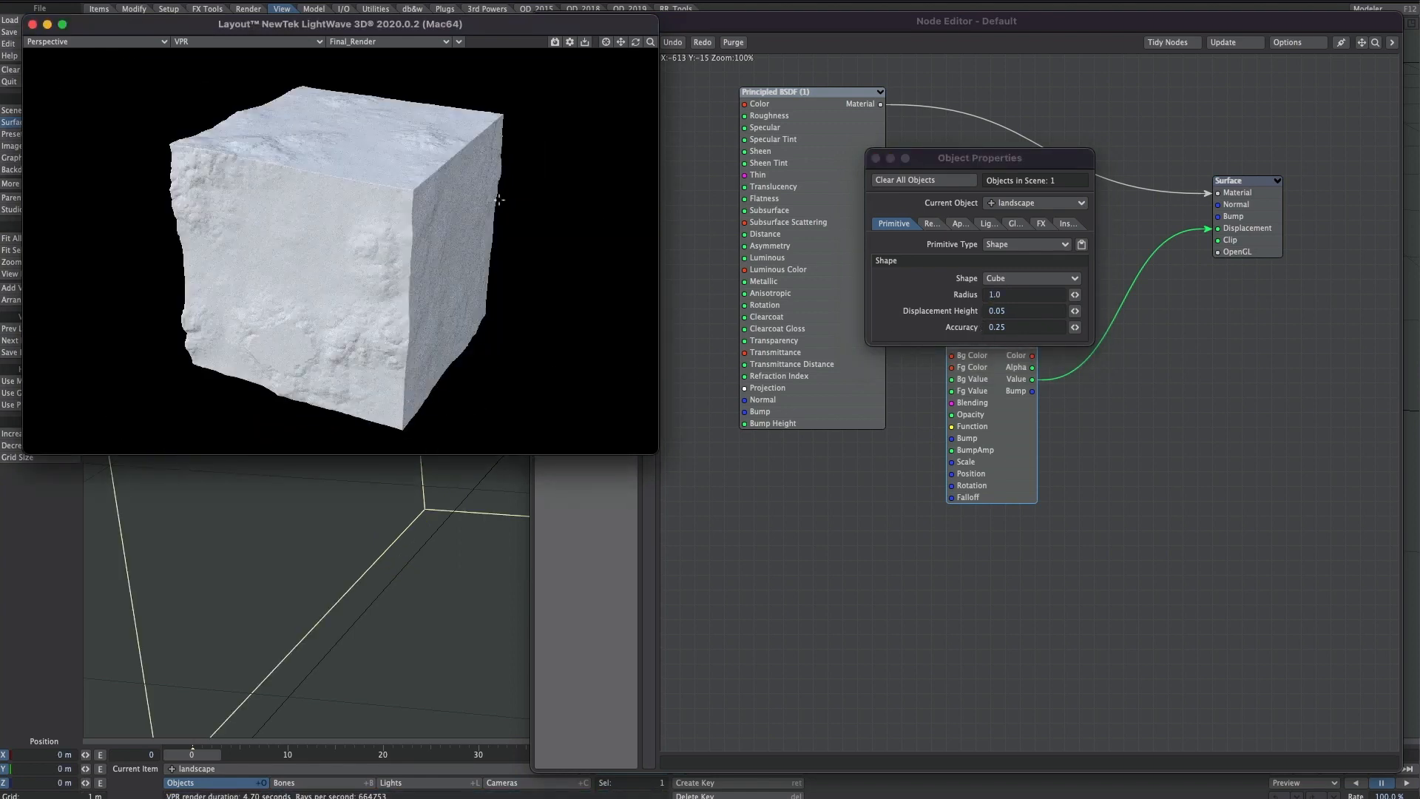
Step: Set the cube shape's displacement height to 1.0
{"action": "left_click_drag", "start_coordinate": [1016, 312], "coordinate": [971, 312]}
{"action": "type", "text": "1.0"}
{"action": "key", "text": "Tab"}
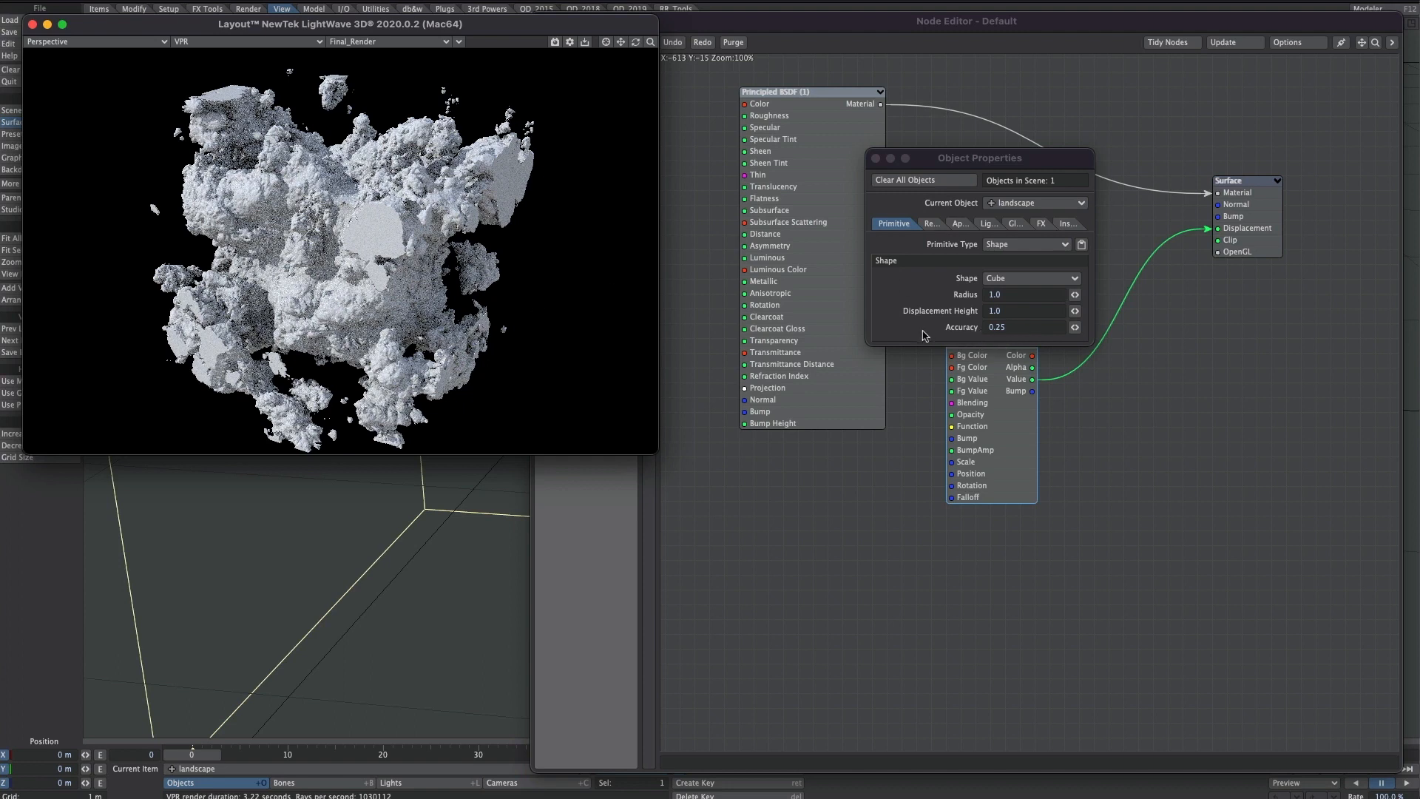
Step: Set the cube shape's displacement accuracy to 1.0 and inspect the result in the VPR preview
{"action": "left_click_drag", "start_coordinate": [1013, 325], "coordinate": [964, 327]}
{"action": "type", "text": "1"}
{"action": "key", "text": "Return"}
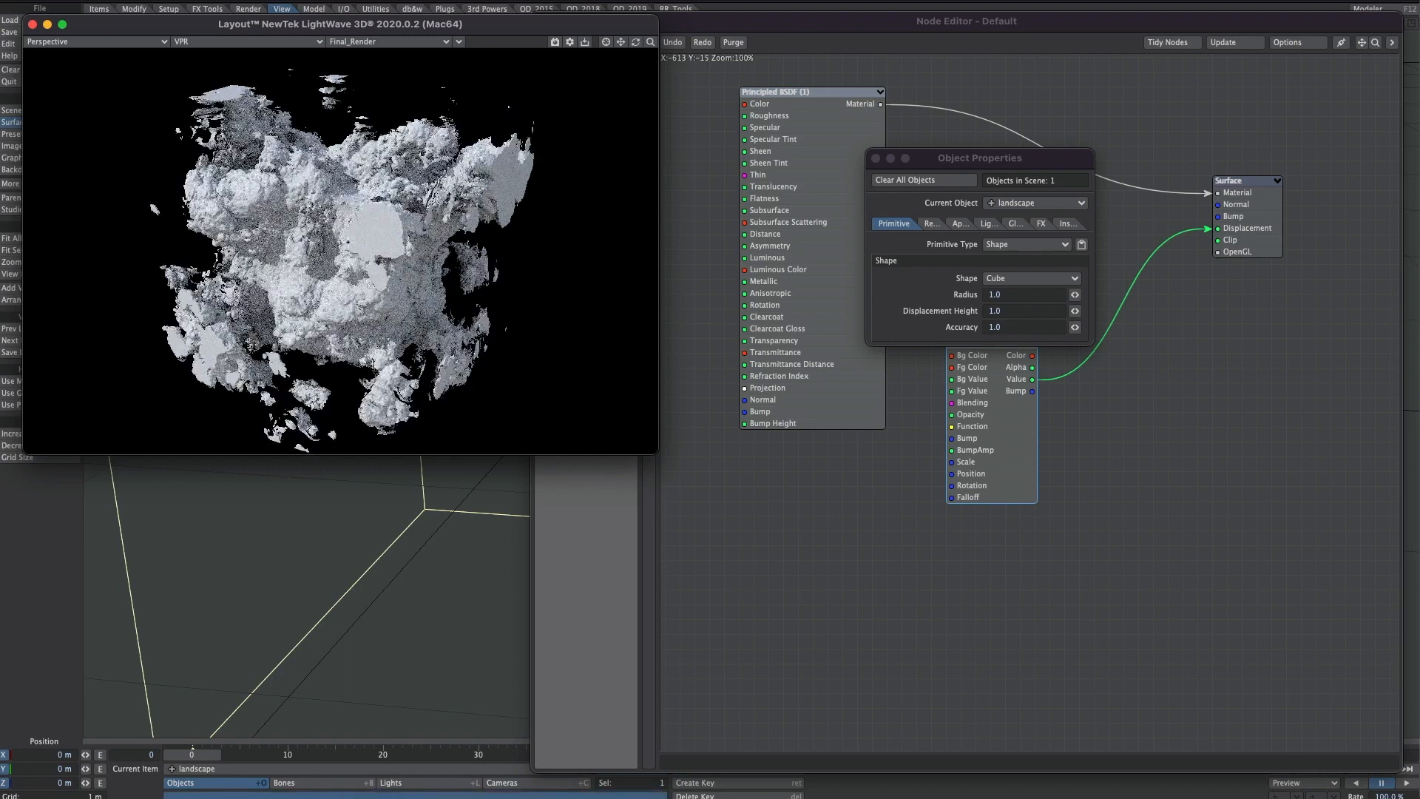
{"action": "left_click_drag", "start_coordinate": [1011, 326], "coordinate": [968, 330]}
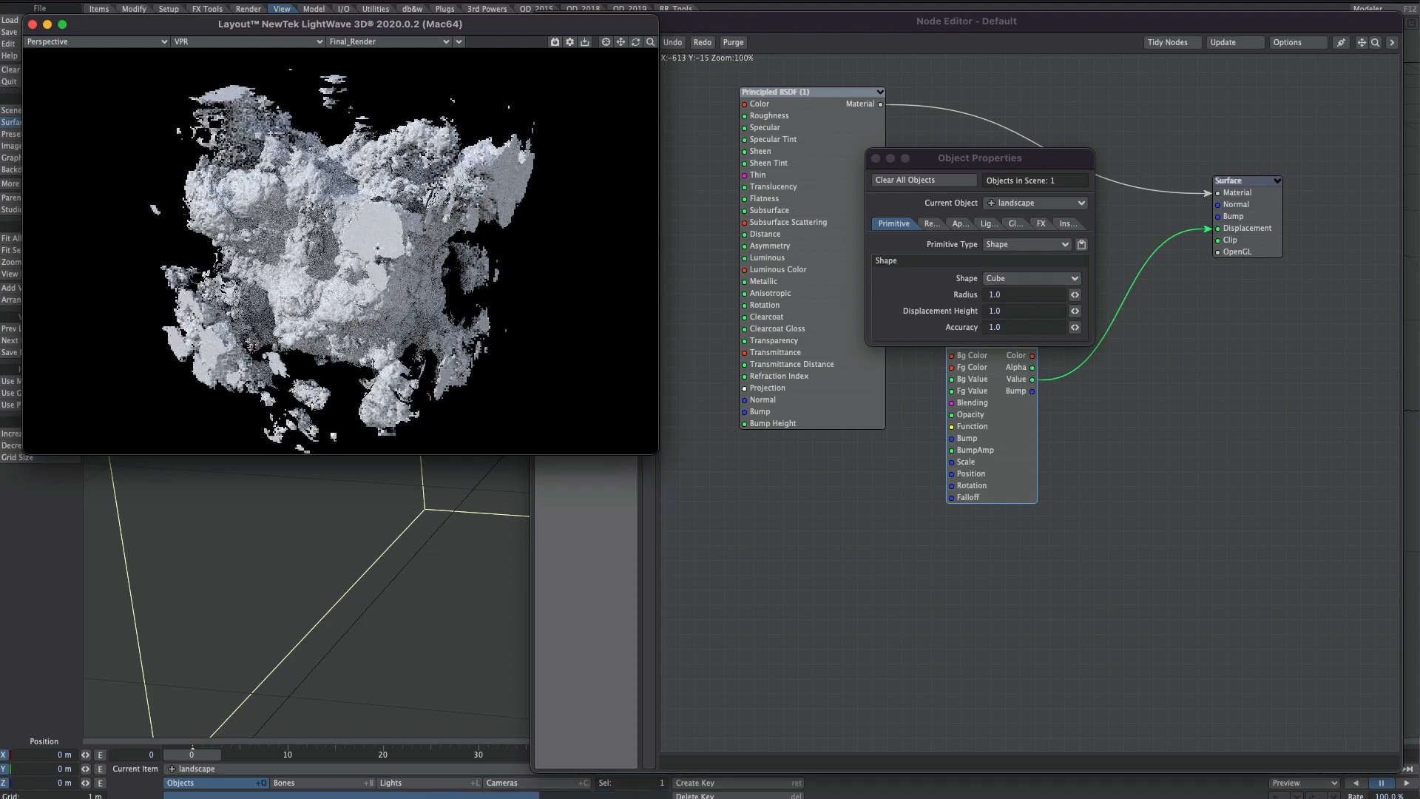
{"action": "left_click_drag", "start_coordinate": [451, 332], "coordinate": [407, 352], "text": "alt"}
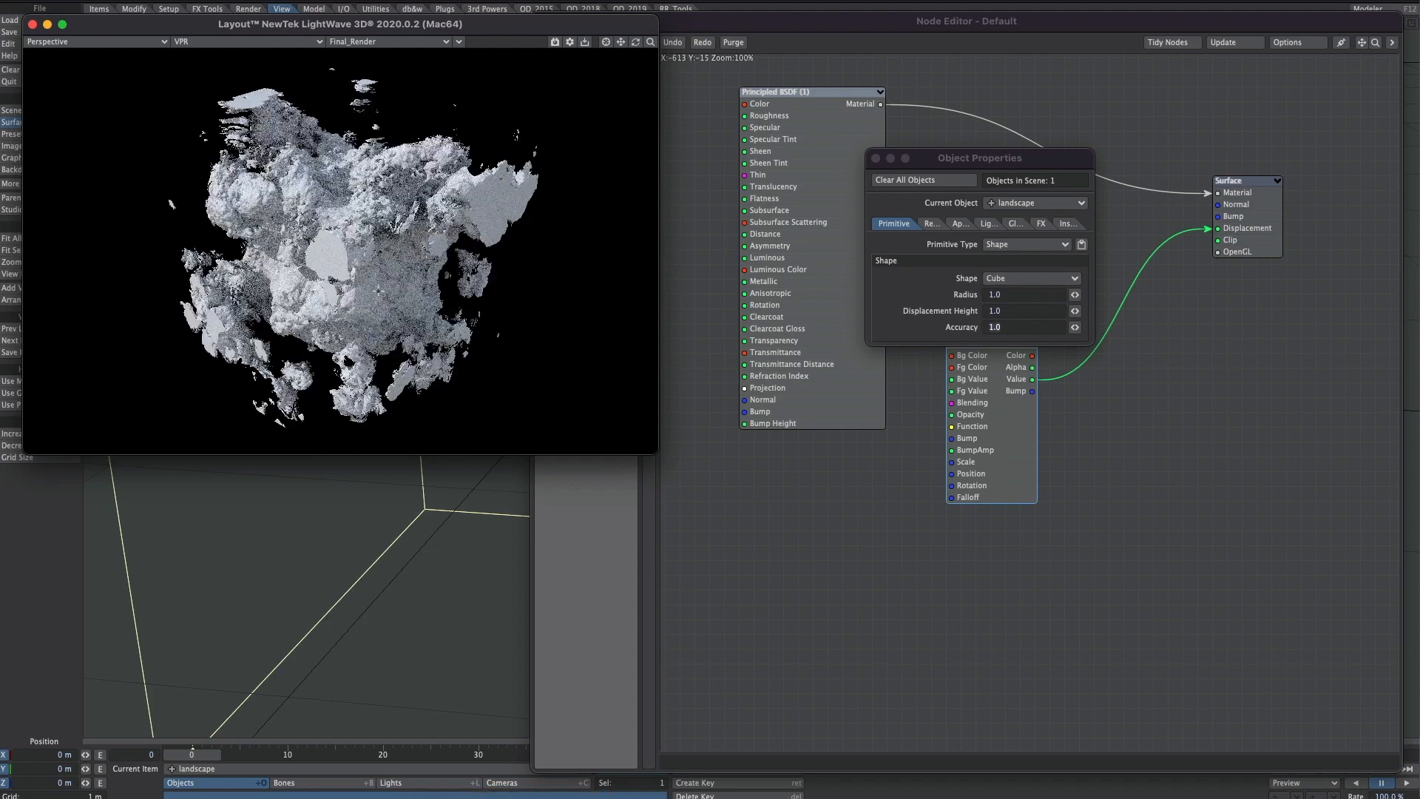
{"action": "mouse_move", "coordinate": [401, 277]}
{"action": "left_mouse_down", "text": "alt"}
{"action": "mouse_move", "coordinate": [423, 251]}
{"action": "mouse_move", "coordinate": [408, 255]}
{"action": "left_mouse_up", "text": "alt"}
{"action": "scroll", "coordinate": [399, 258], "scroll_direction": "up", "scroll_amount": 2}
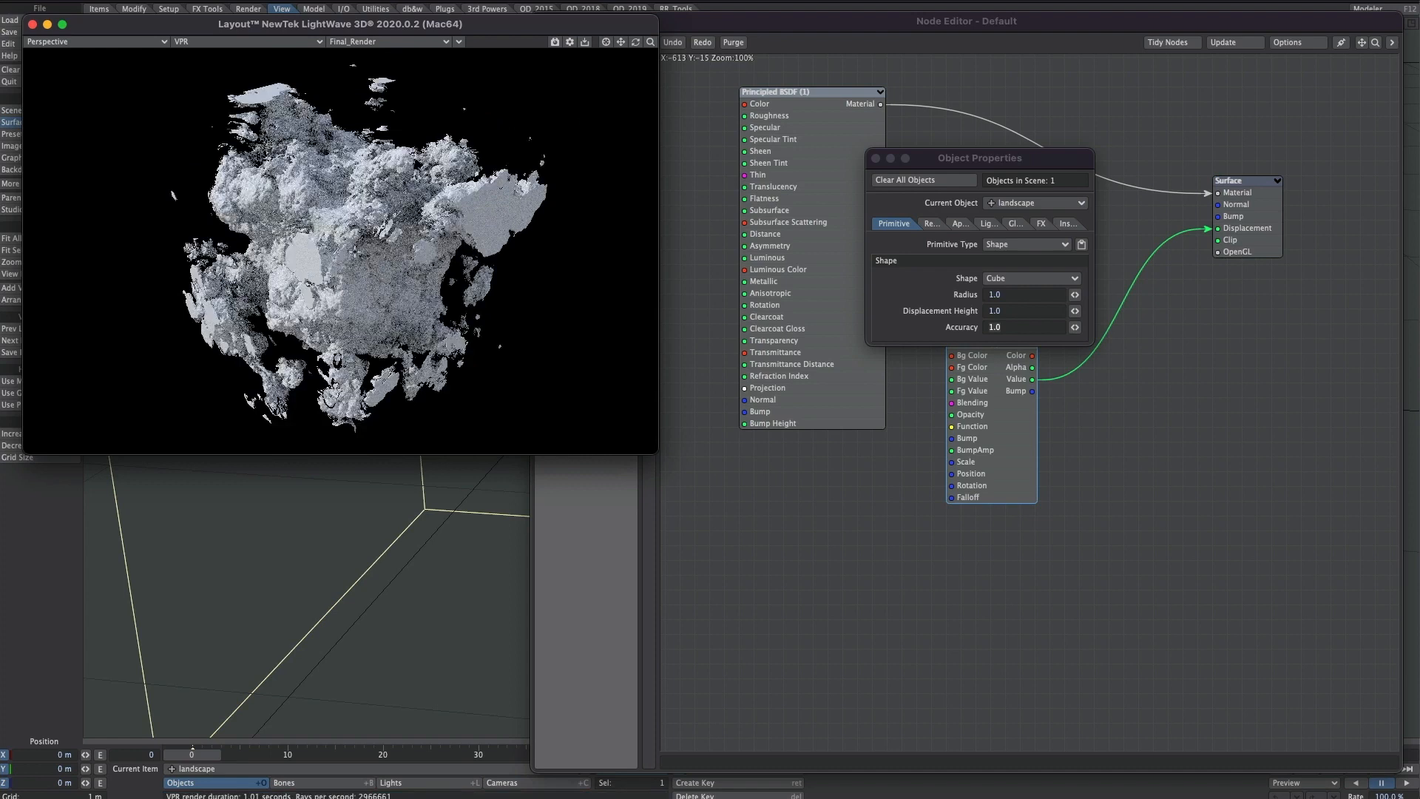
Step: Inspect the displaced cube from closer and another angle in the VPR preview, and try the Cone shape for the landscape primitive
{"action": "scroll", "coordinate": [388, 296], "scroll_direction": "up", "scroll_amount": 2}
{"action": "left_click_drag", "start_coordinate": [386, 294], "coordinate": [391, 301], "text": "alt"}
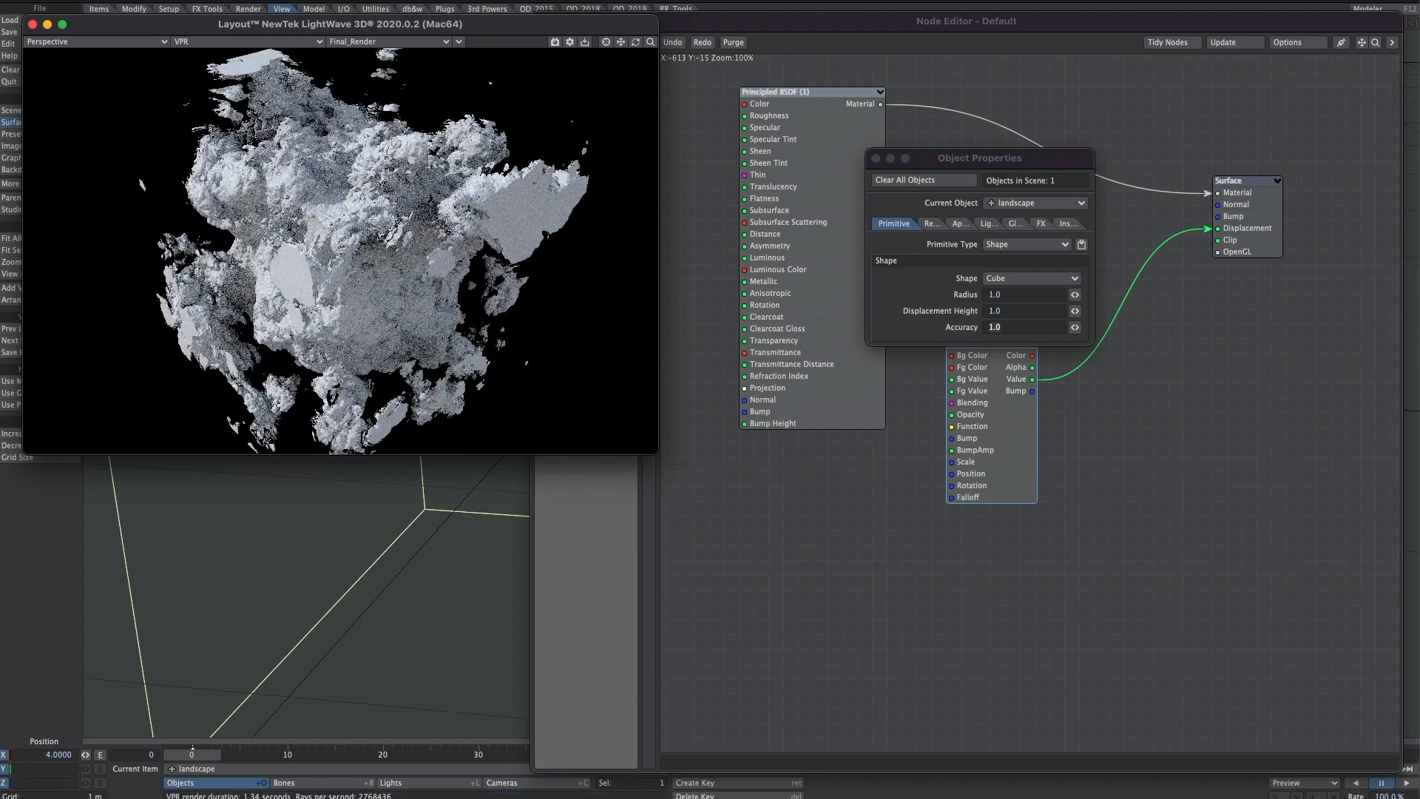
{"action": "scroll", "coordinate": [366, 311], "scroll_direction": "down", "scroll_amount": 2}
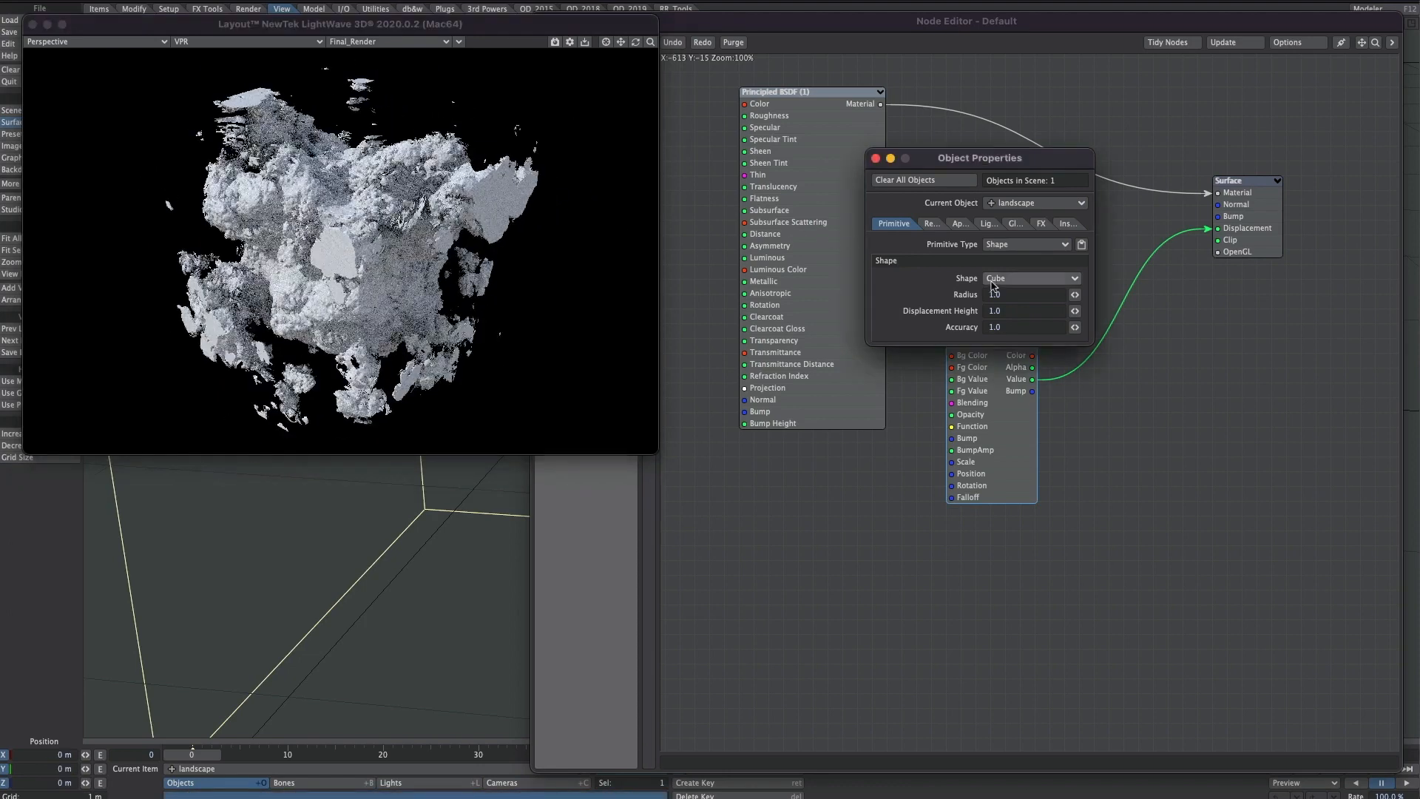
{"action": "left_click", "coordinate": [1032, 278]}
{"action": "left_click", "coordinate": [999, 317]}
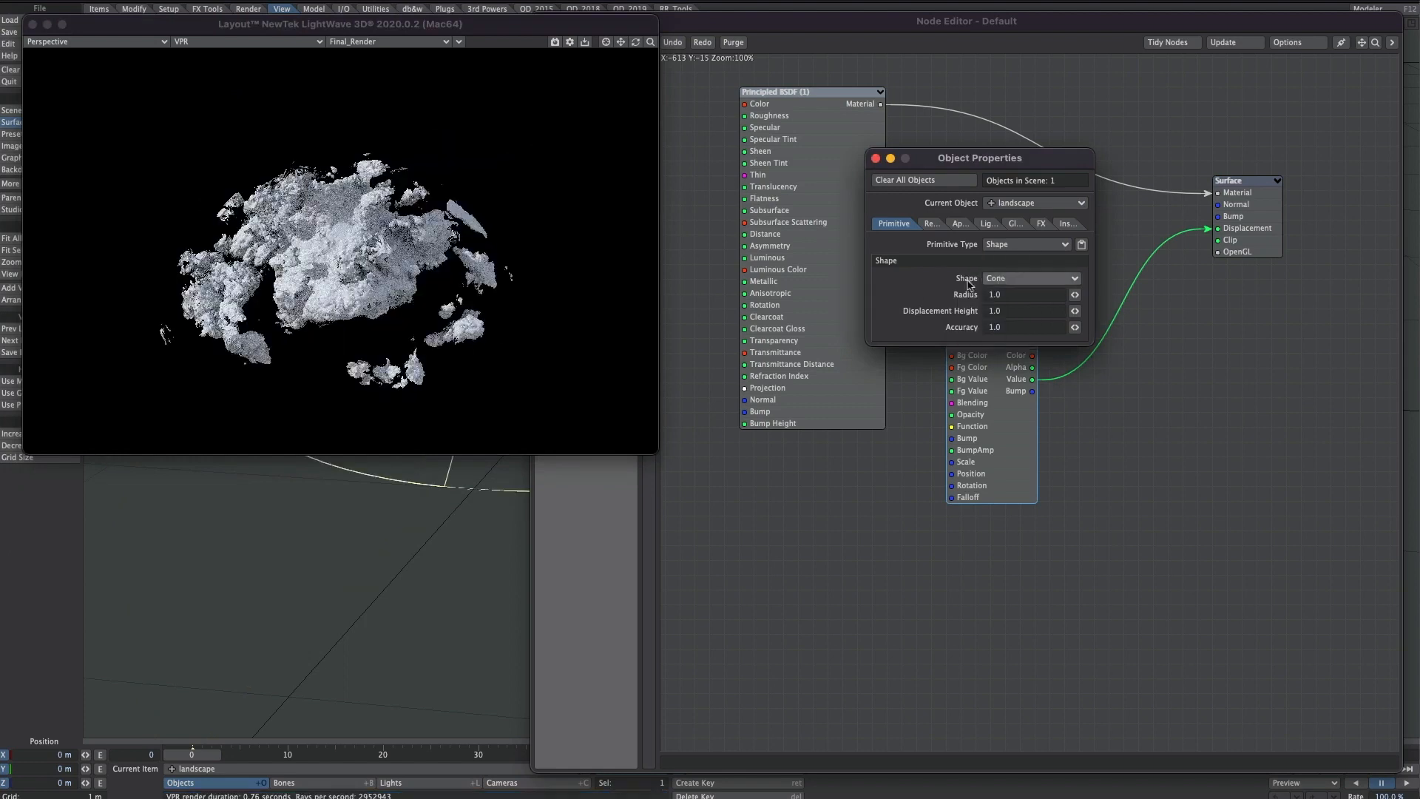
Step: Change the landscape's primitive shape to Plane, set its radius to 10.0 and close the object properties
{"action": "left_click", "coordinate": [1031, 278]}
{"action": "left_click", "coordinate": [1006, 288]}
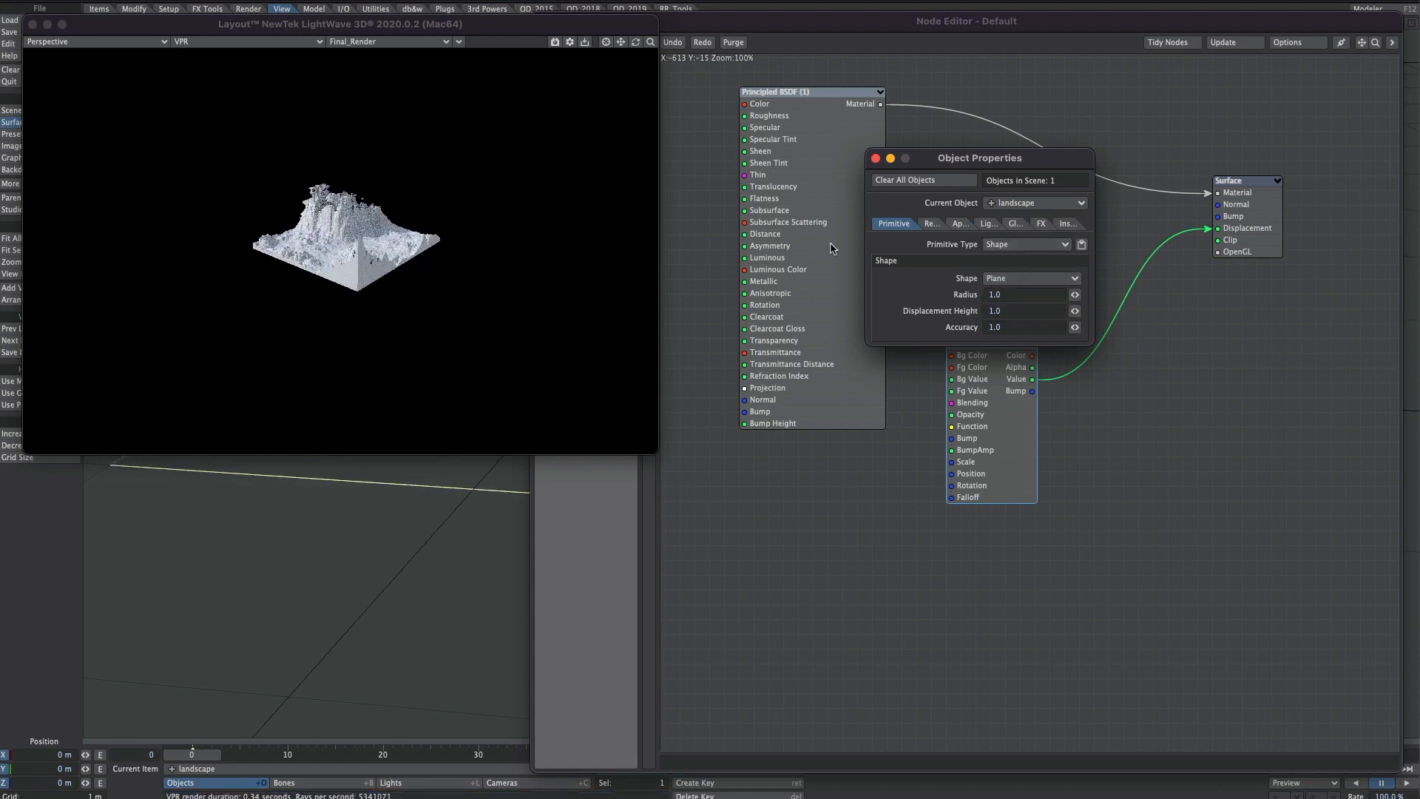
{"action": "left_click_drag", "start_coordinate": [1007, 295], "coordinate": [957, 296]}
{"action": "type", "text": "10"}
{"action": "key", "text": "Return"}
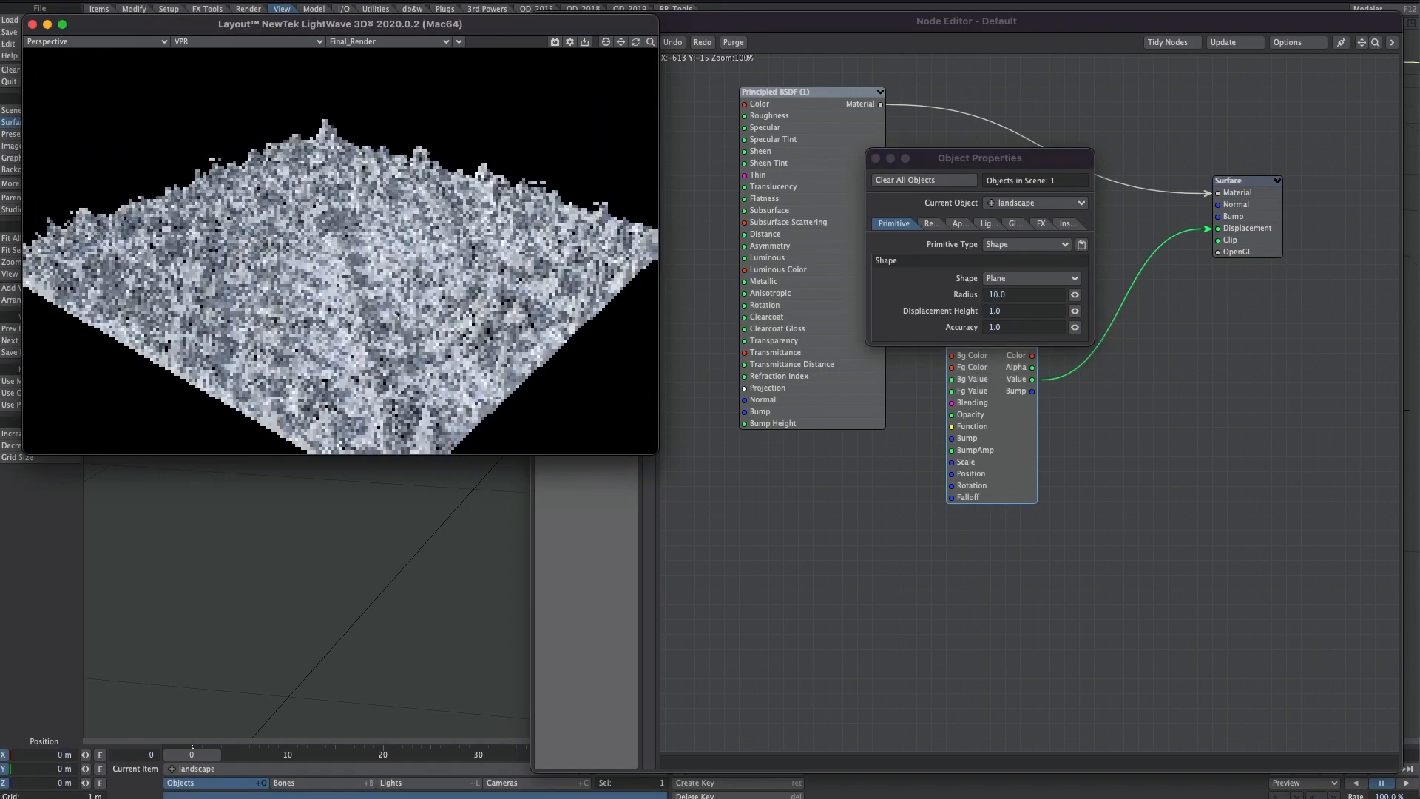
{"action": "left_click", "coordinate": [876, 158]}
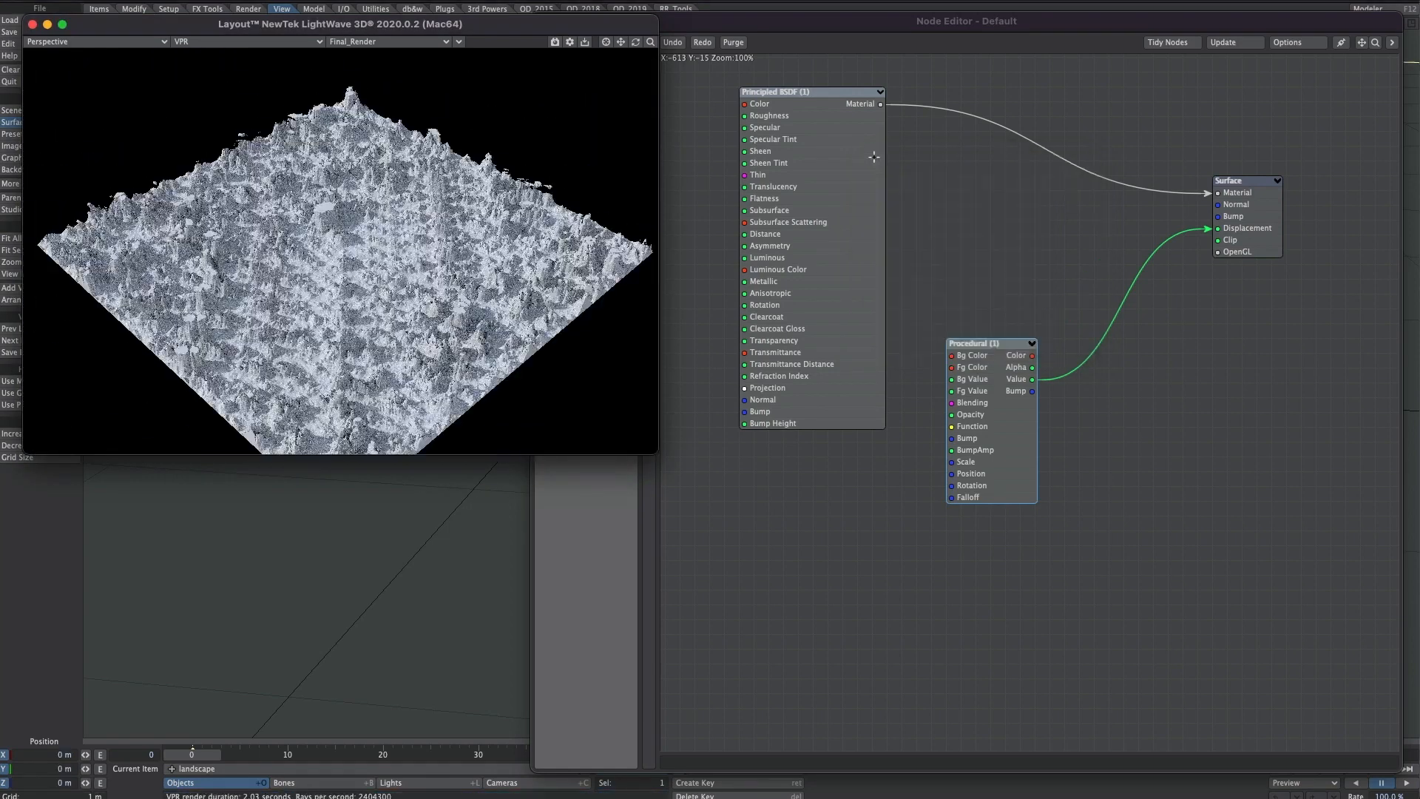
Step: Set the Procedural node's texture scale to 5 m on X and 5 m on Z
{"action": "double_click", "coordinate": [1008, 401]}
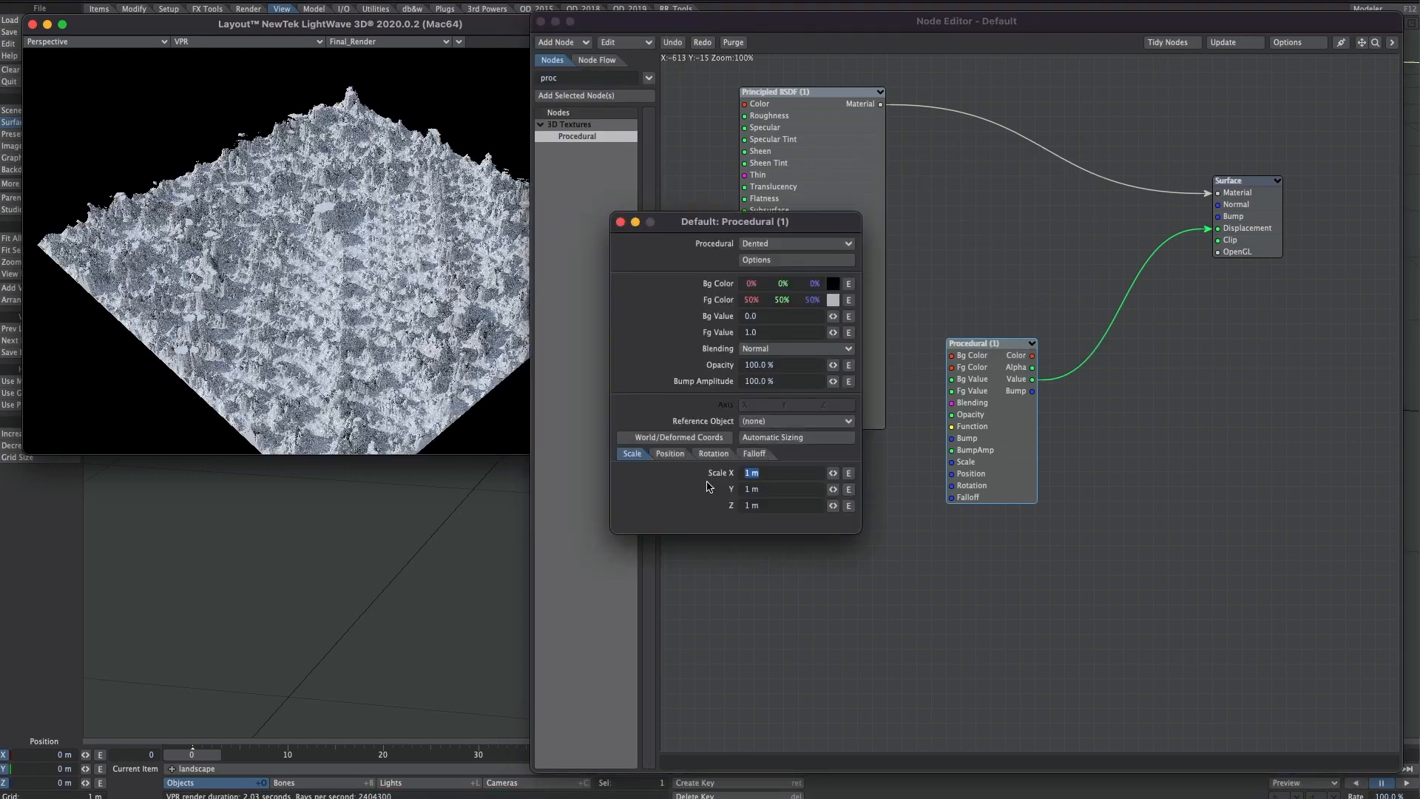
{"action": "type", "text": "5"}
{"action": "key", "text": "Tab"}
{"action": "key", "text": "Tab"}
{"action": "type", "text": "5"}
{"action": "key", "text": "Return"}
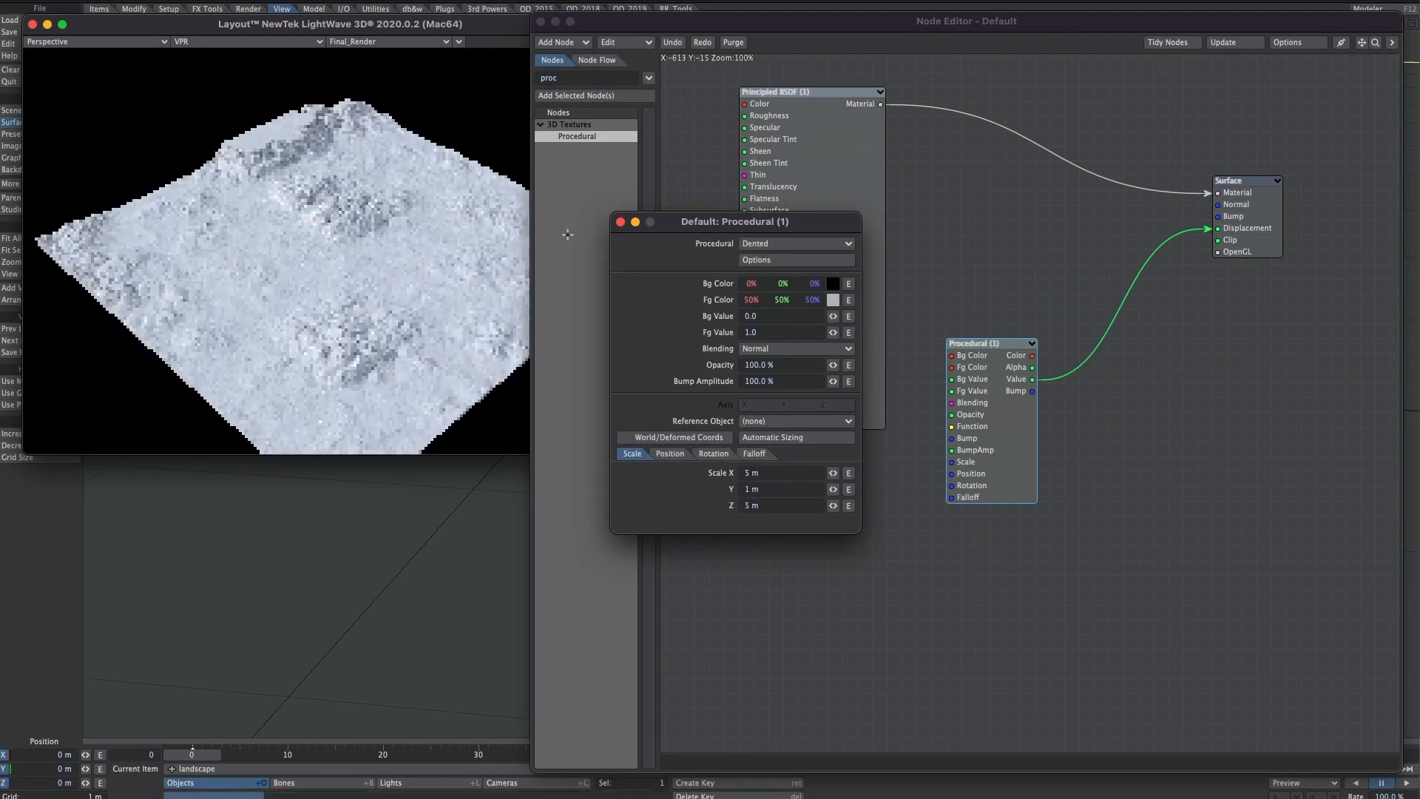
Step: Set the Procedural node's Fg Value to 0.6 and close its settings
{"action": "left_click", "coordinate": [750, 332]}
{"action": "type", "text": "0.6"}
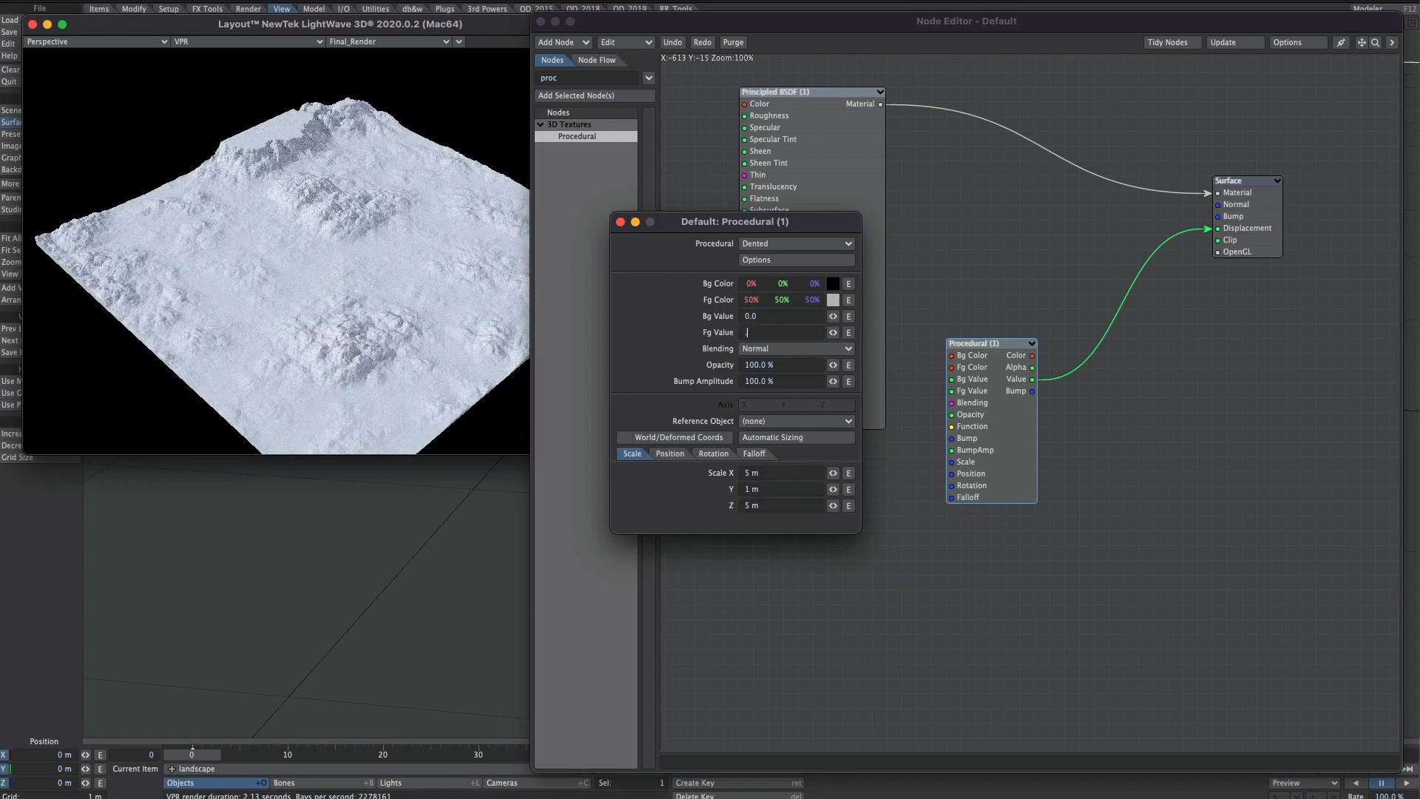
{"action": "key", "text": "Tab"}
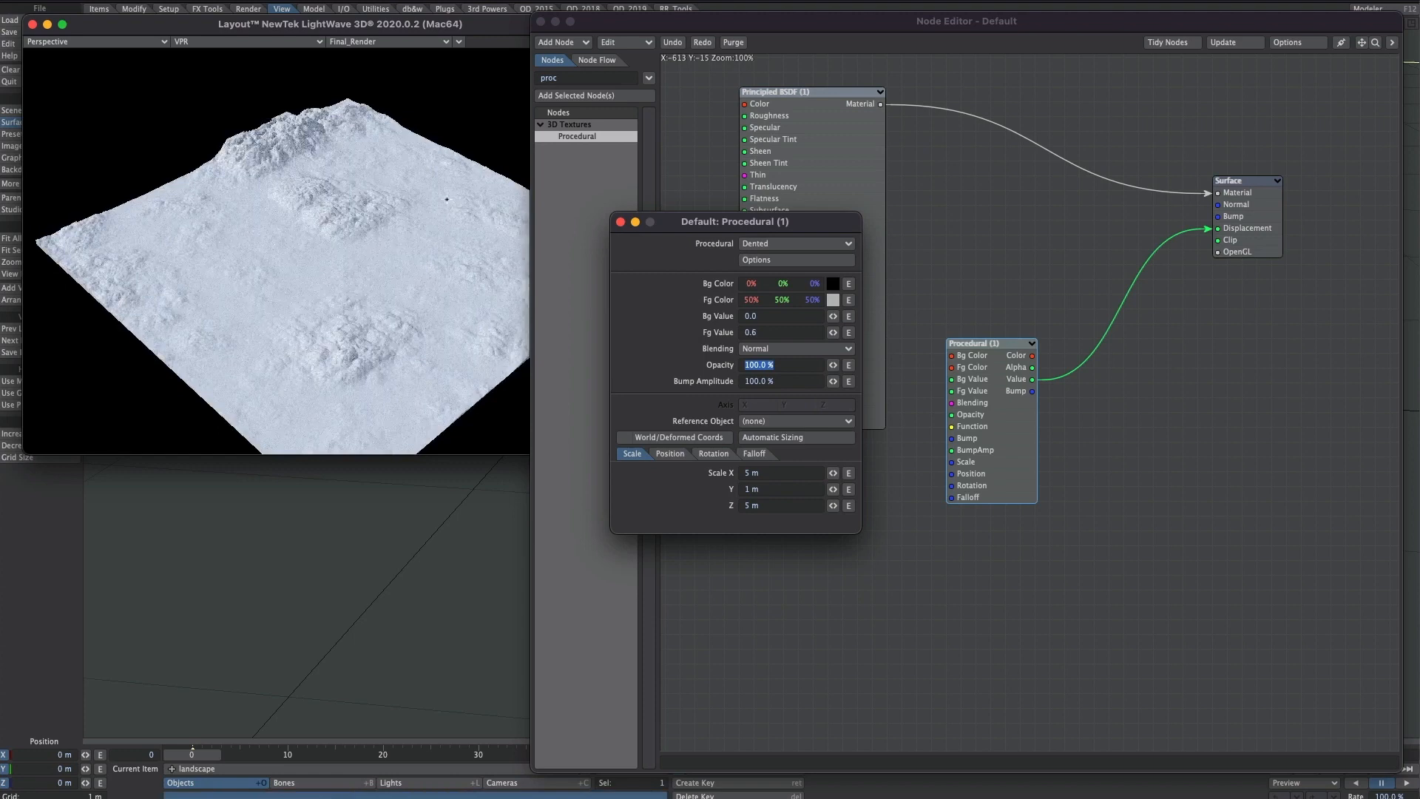
{"action": "left_click", "coordinate": [619, 221]}
Step: Close the Node Editor, the VPR preview window and the Surface Editor
{"action": "left_click", "coordinate": [540, 21]}
{"action": "left_click", "coordinate": [32, 24]}
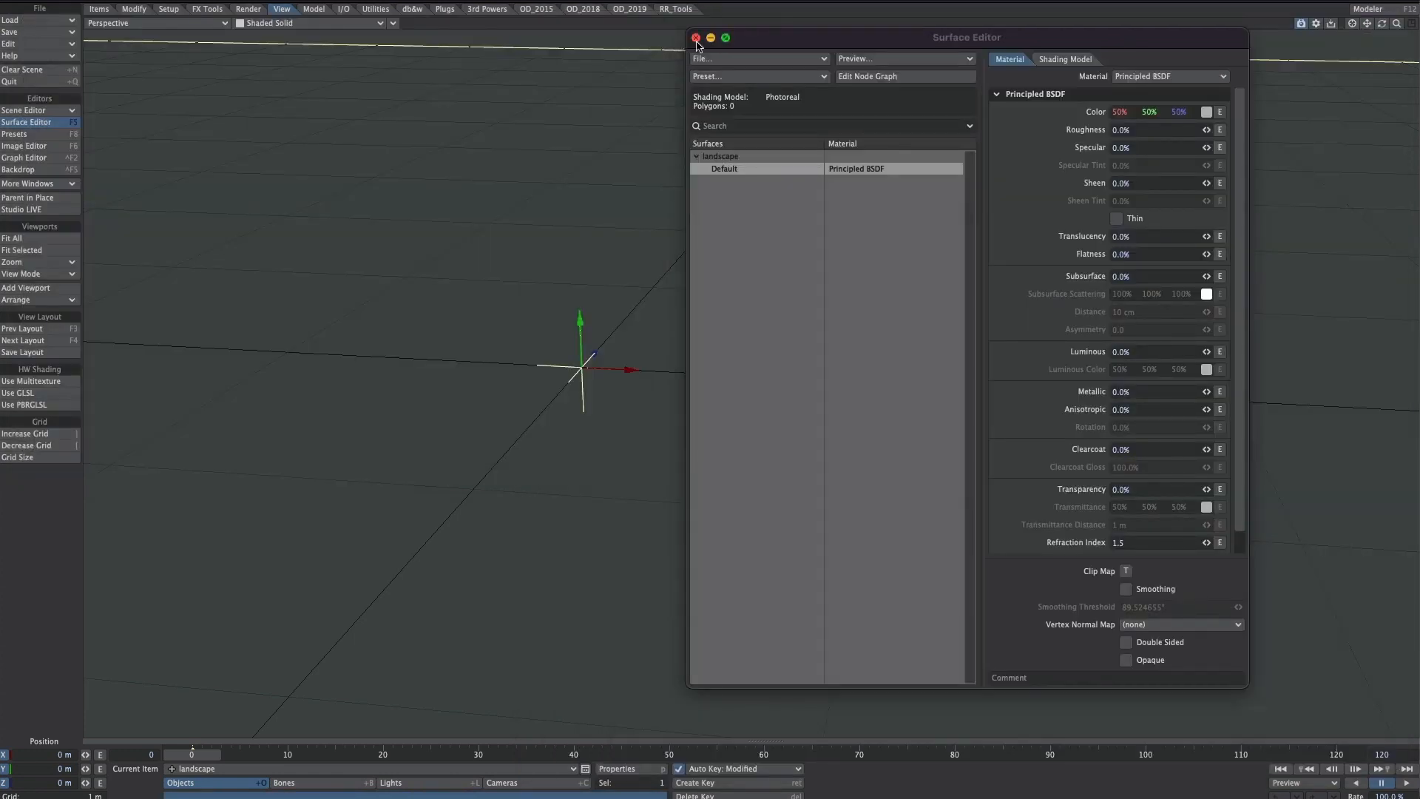
{"action": "left_click", "coordinate": [696, 38]}
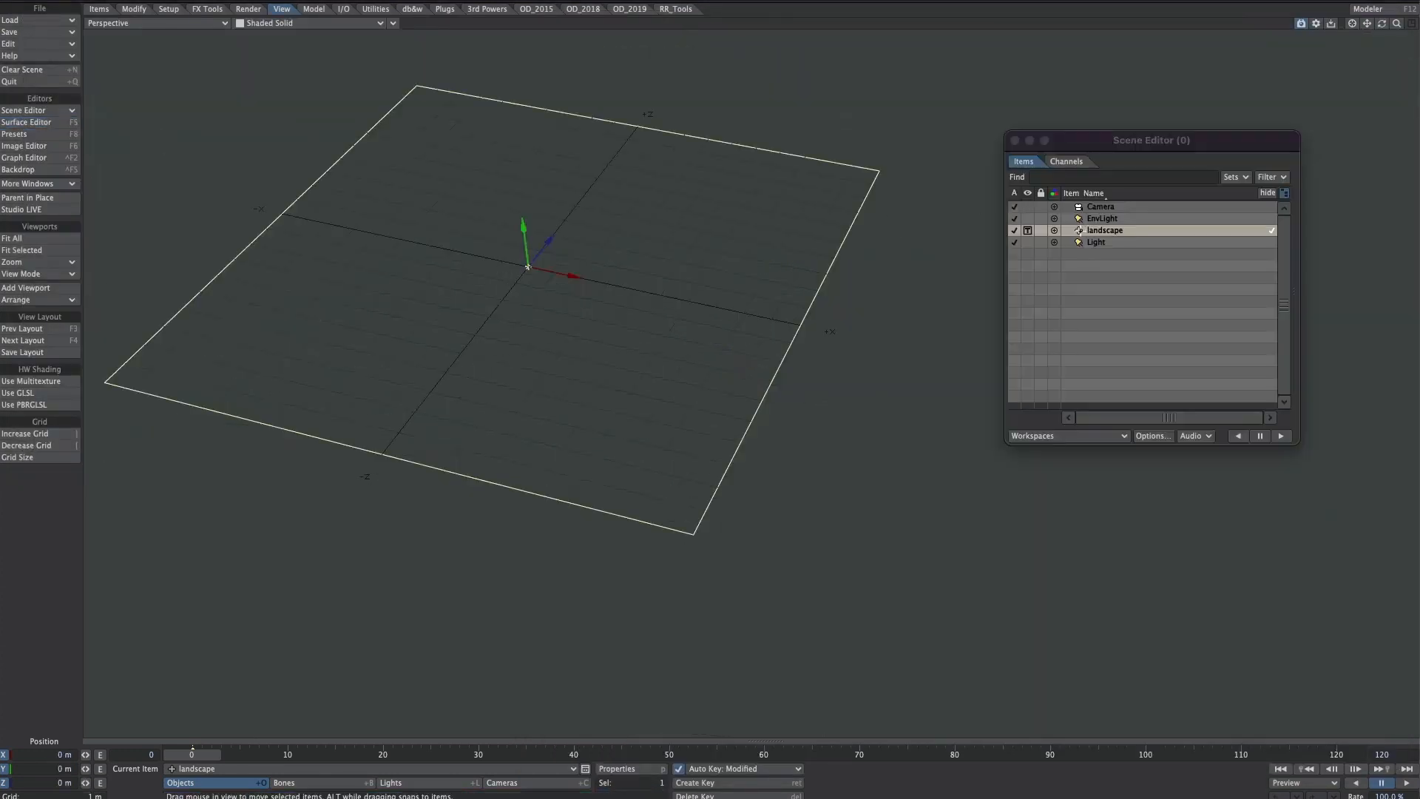
Step: Add a null object named openVDB to the scene
{"action": "scroll", "coordinate": [719, 248], "scroll_direction": "down", "scroll_amount": 2}
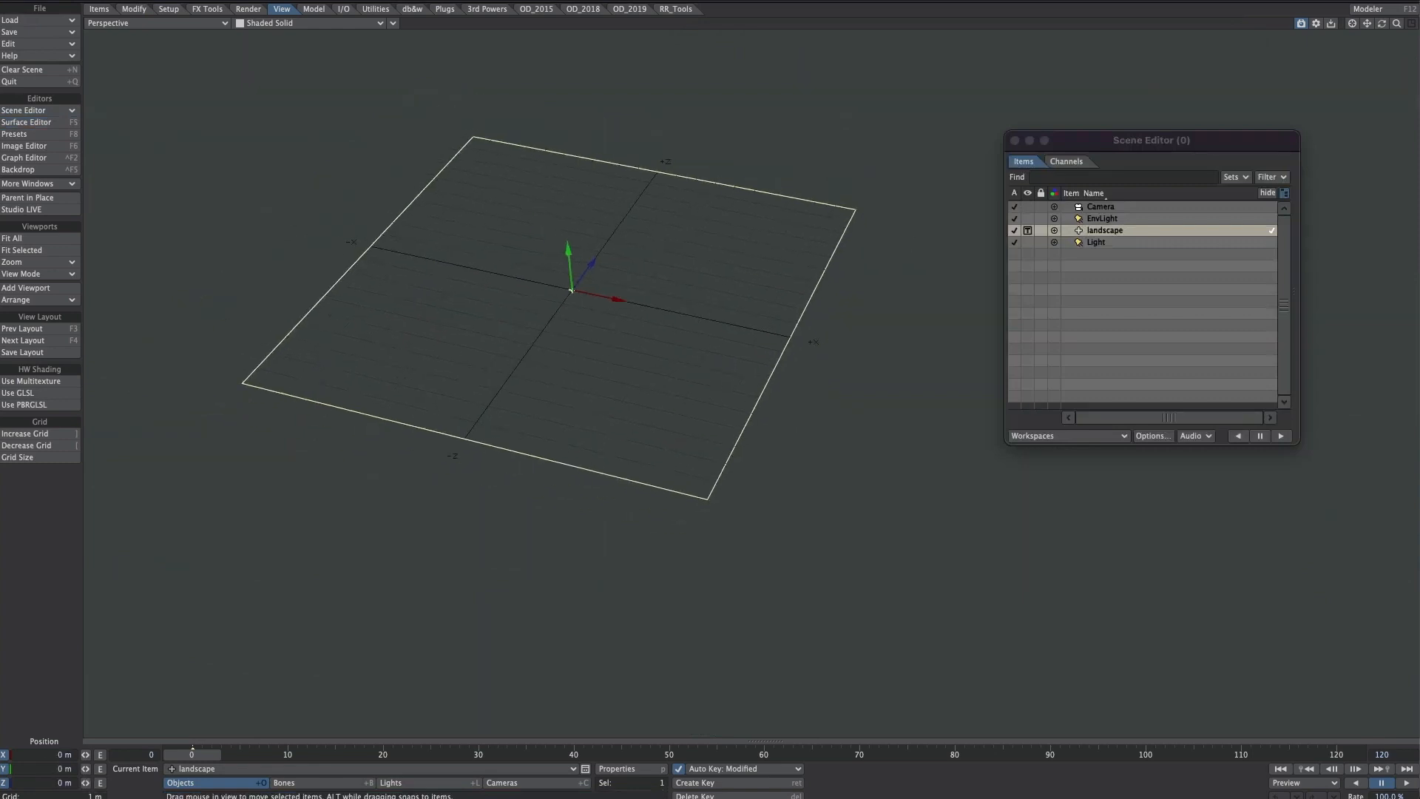
{"action": "left_click_drag", "start_coordinate": [718, 247], "coordinate": [719, 248], "text": "alt"}
{"action": "key", "text": "ctrl+n"}
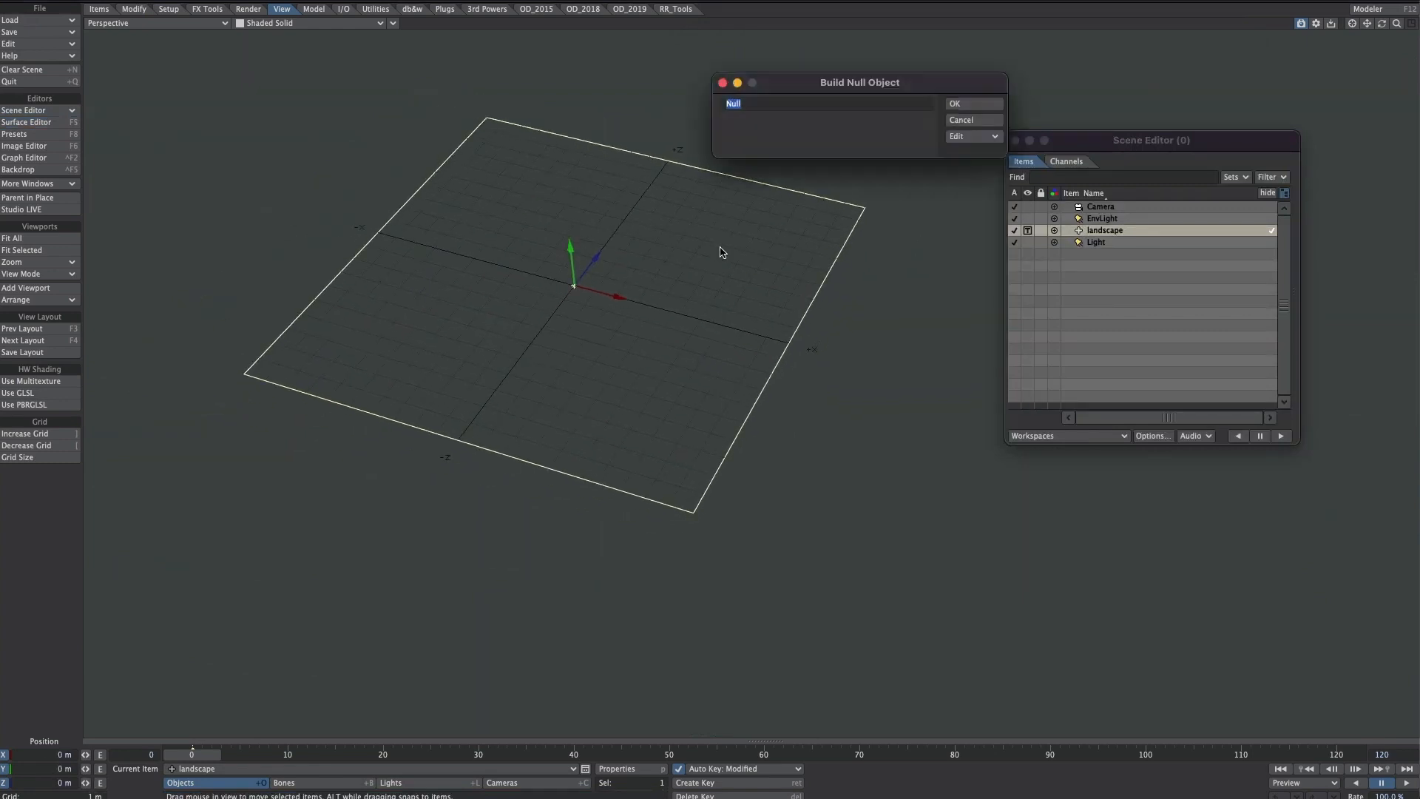
{"action": "type", "text": "openVDB"}
{"action": "key", "text": "Return"}
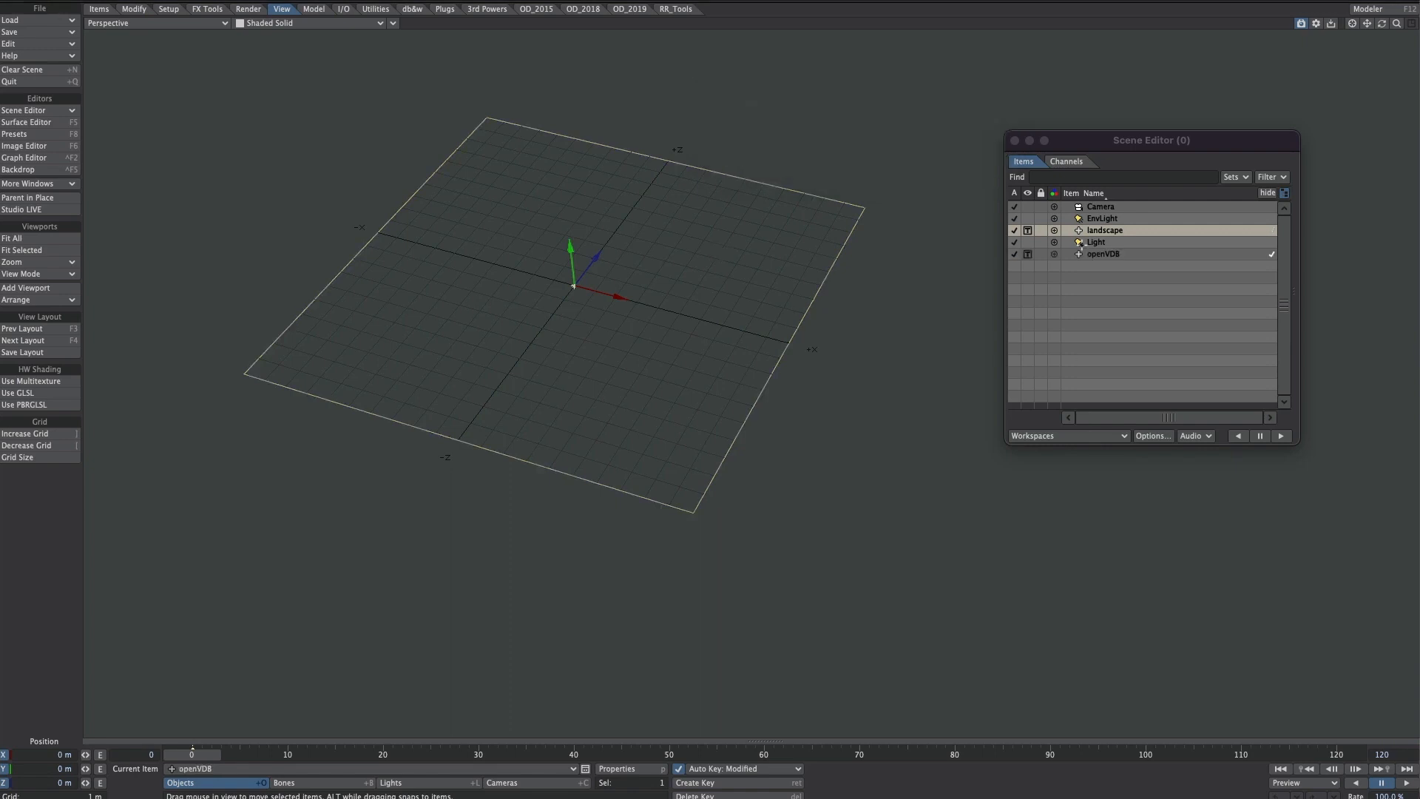
Step: Deactivate the landscape object in the Scene Editor and set its viewport visibility to Hidden
{"action": "left_click", "coordinate": [1078, 254]}
{"action": "left_click", "coordinate": [1084, 367]}
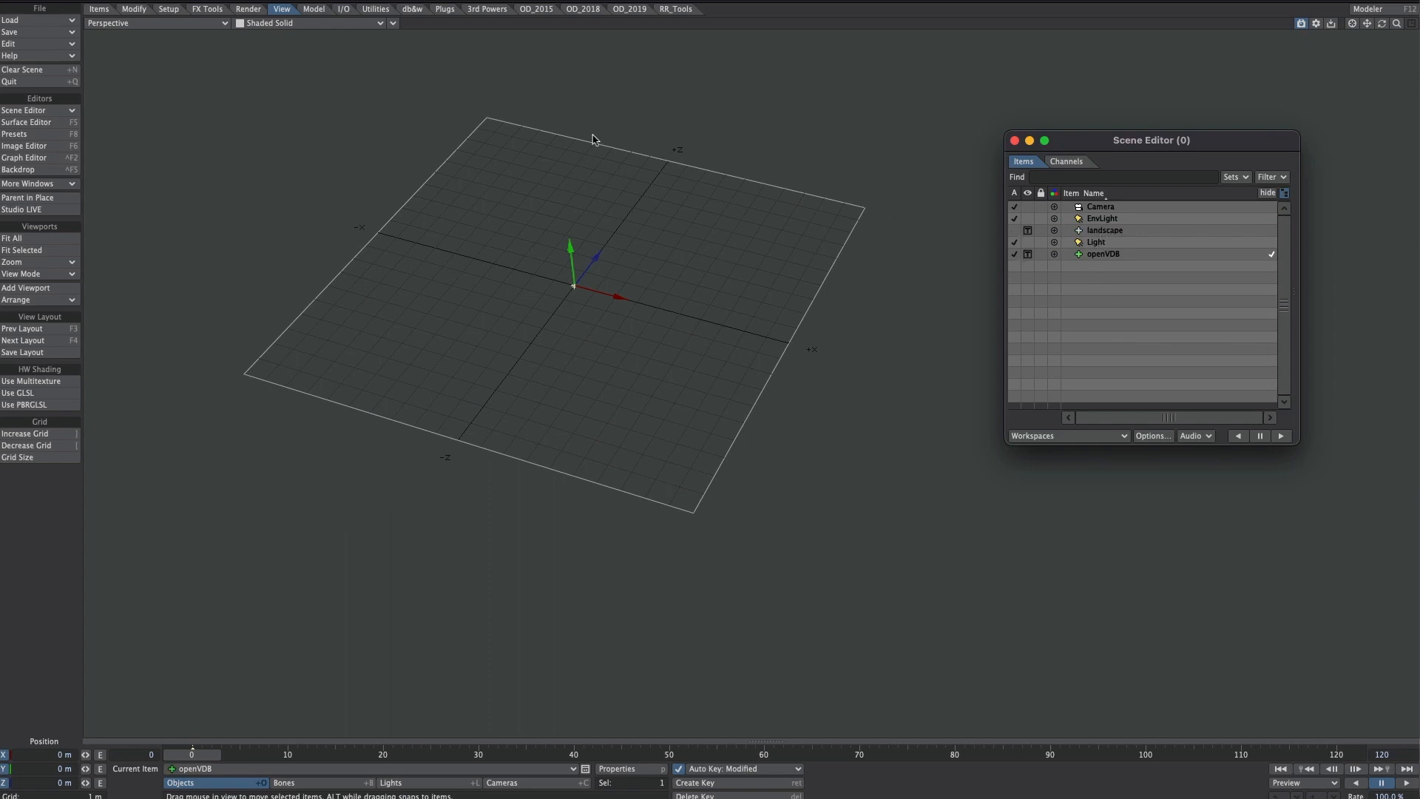
{"action": "left_click", "coordinate": [1030, 234]}
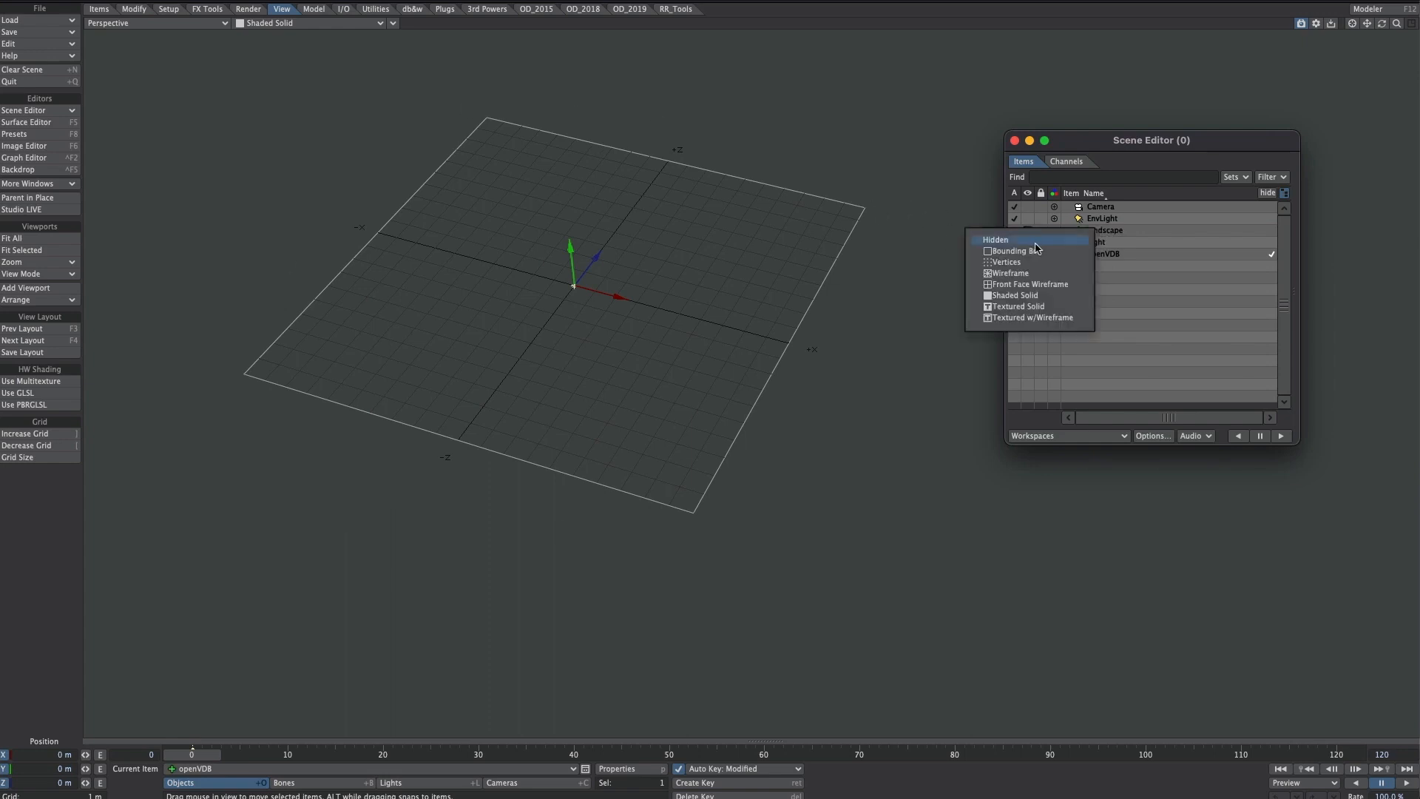
{"action": "left_click", "coordinate": [1004, 303]}
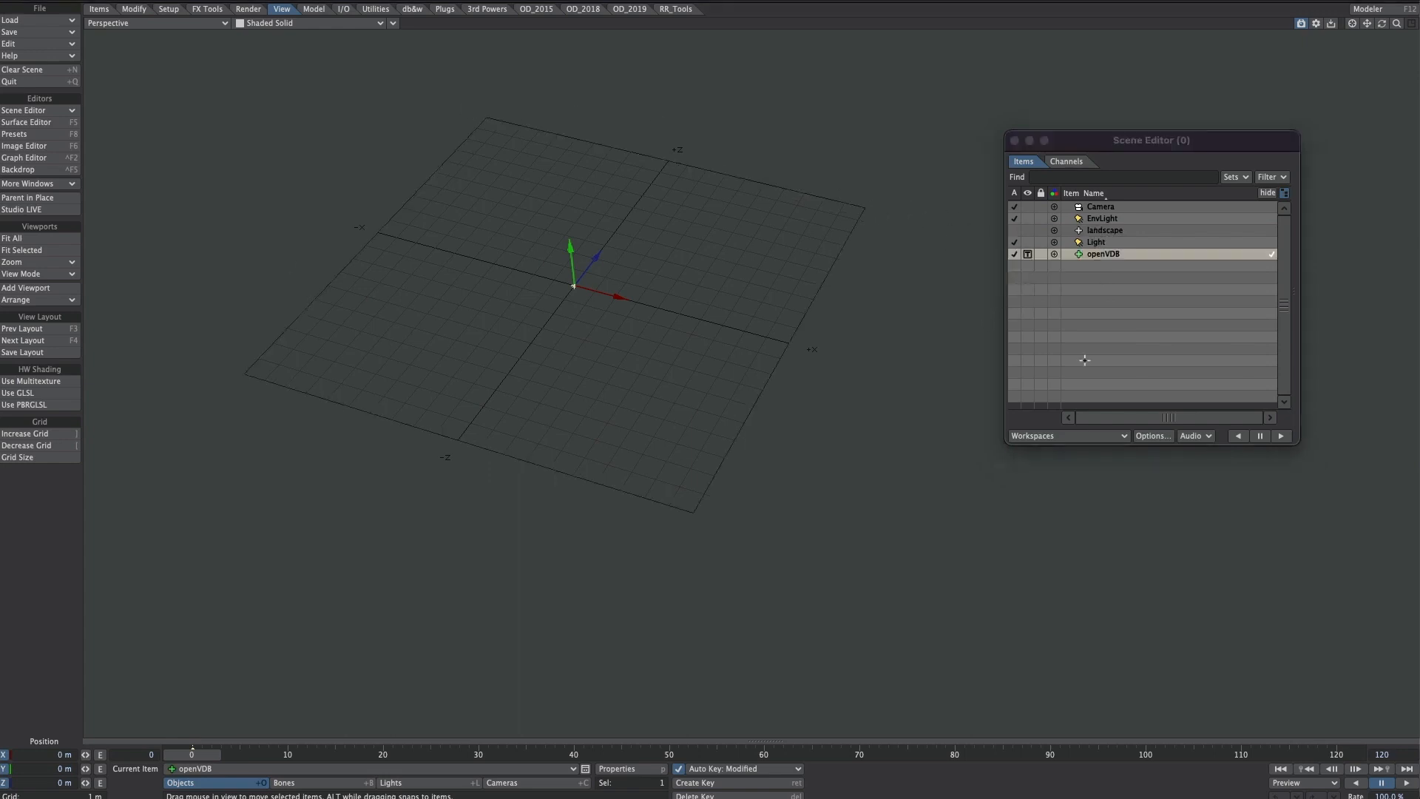
Step: Set the openVDB null's object replacement to OpenVDB Evaluator and open its node graph
{"action": "key", "text": "p"}
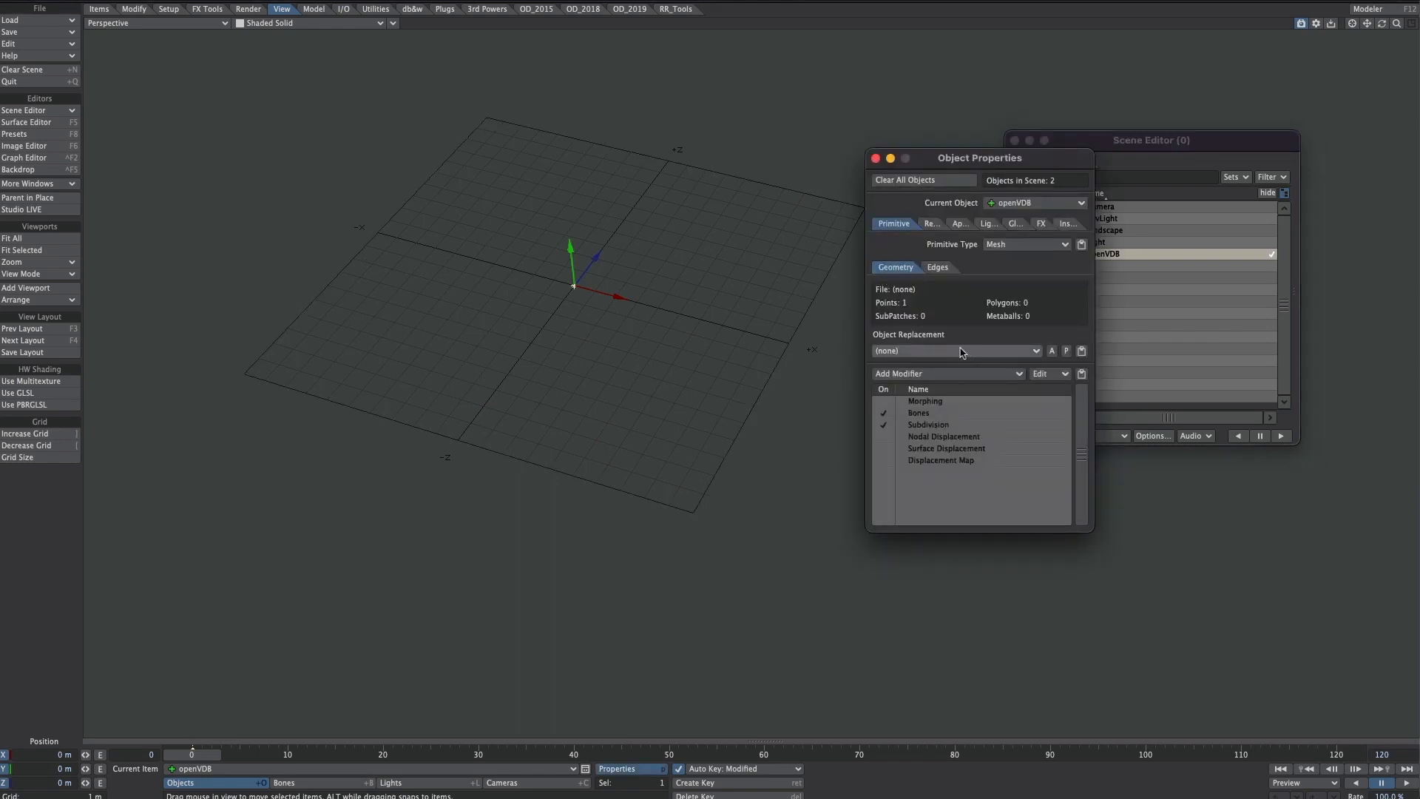
{"action": "left_click", "coordinate": [932, 353]}
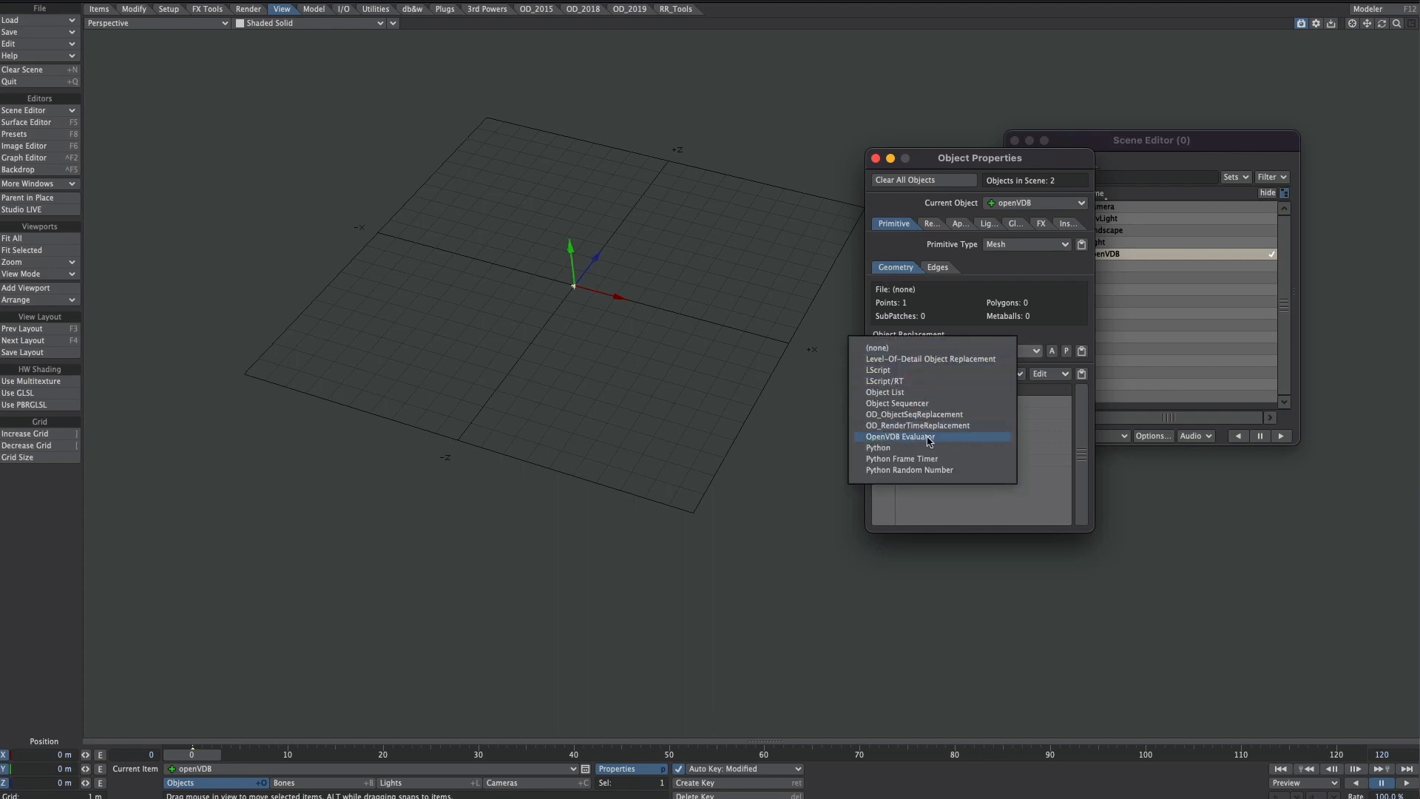
{"action": "left_click", "coordinate": [928, 437]}
{"action": "left_click", "coordinate": [1070, 355]}
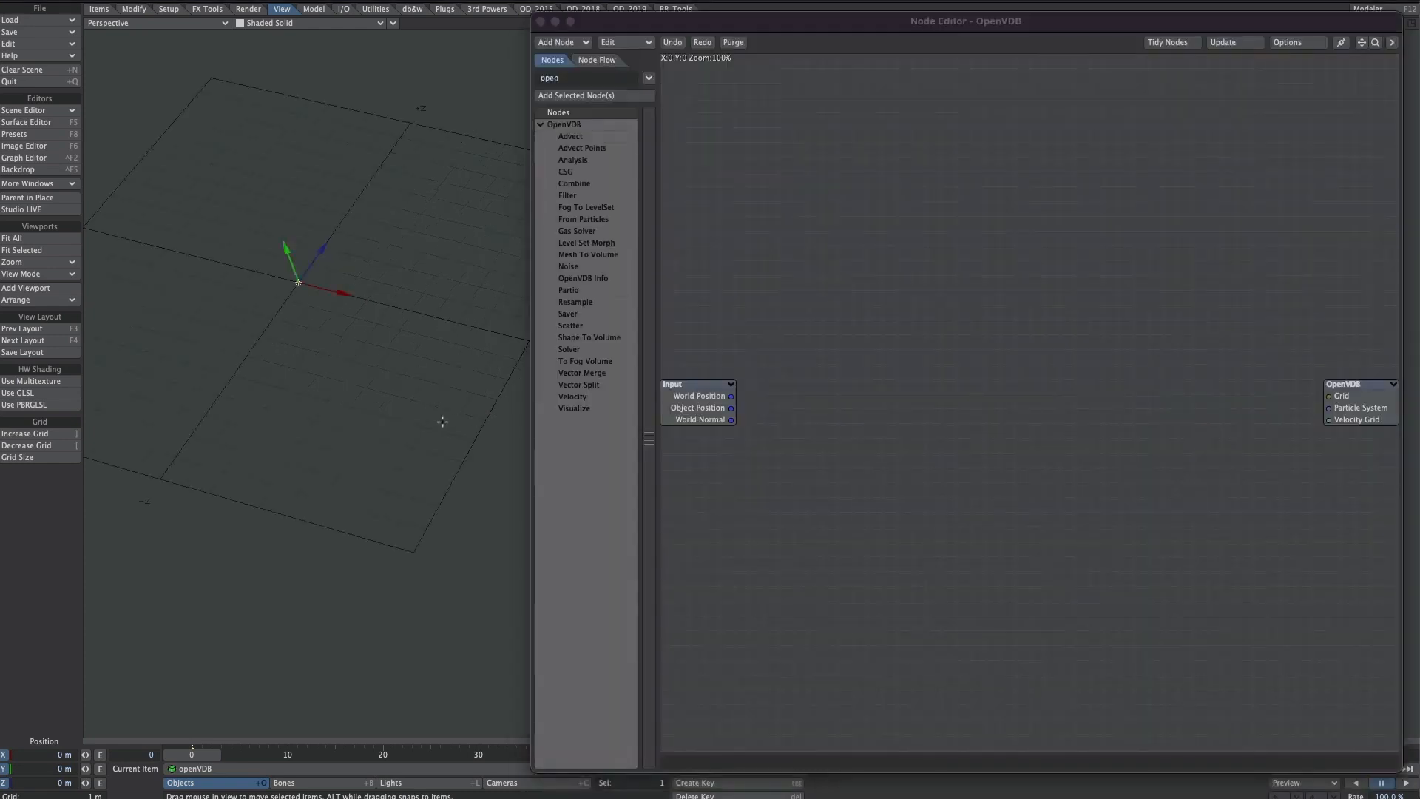
Step: Add a Shape To Volume node and choose landscape as its source primitive
{"action": "double_click", "coordinate": [589, 337]}
{"action": "double_click", "coordinate": [991, 403]}
{"action": "left_click", "coordinate": [807, 244]}
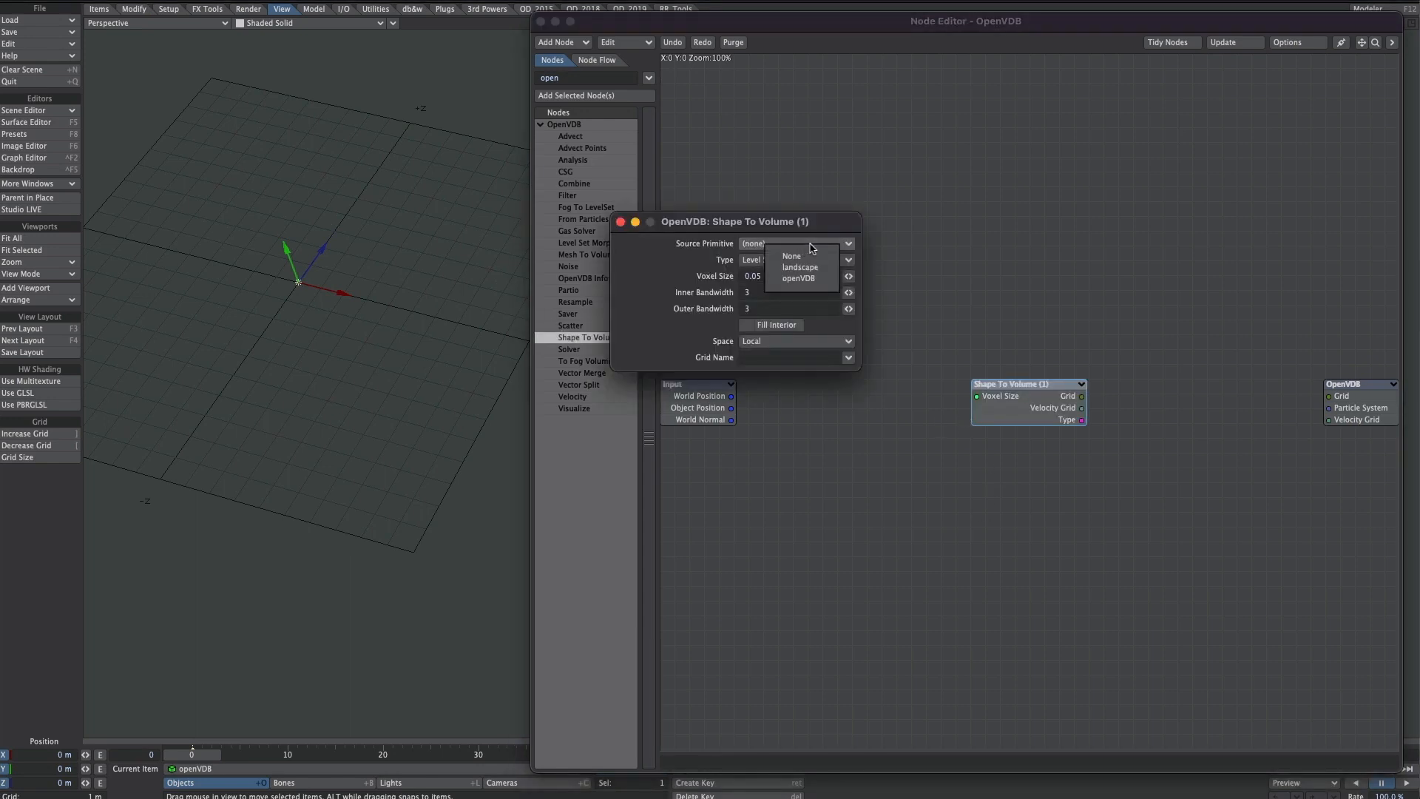
{"action": "left_click", "coordinate": [826, 270]}
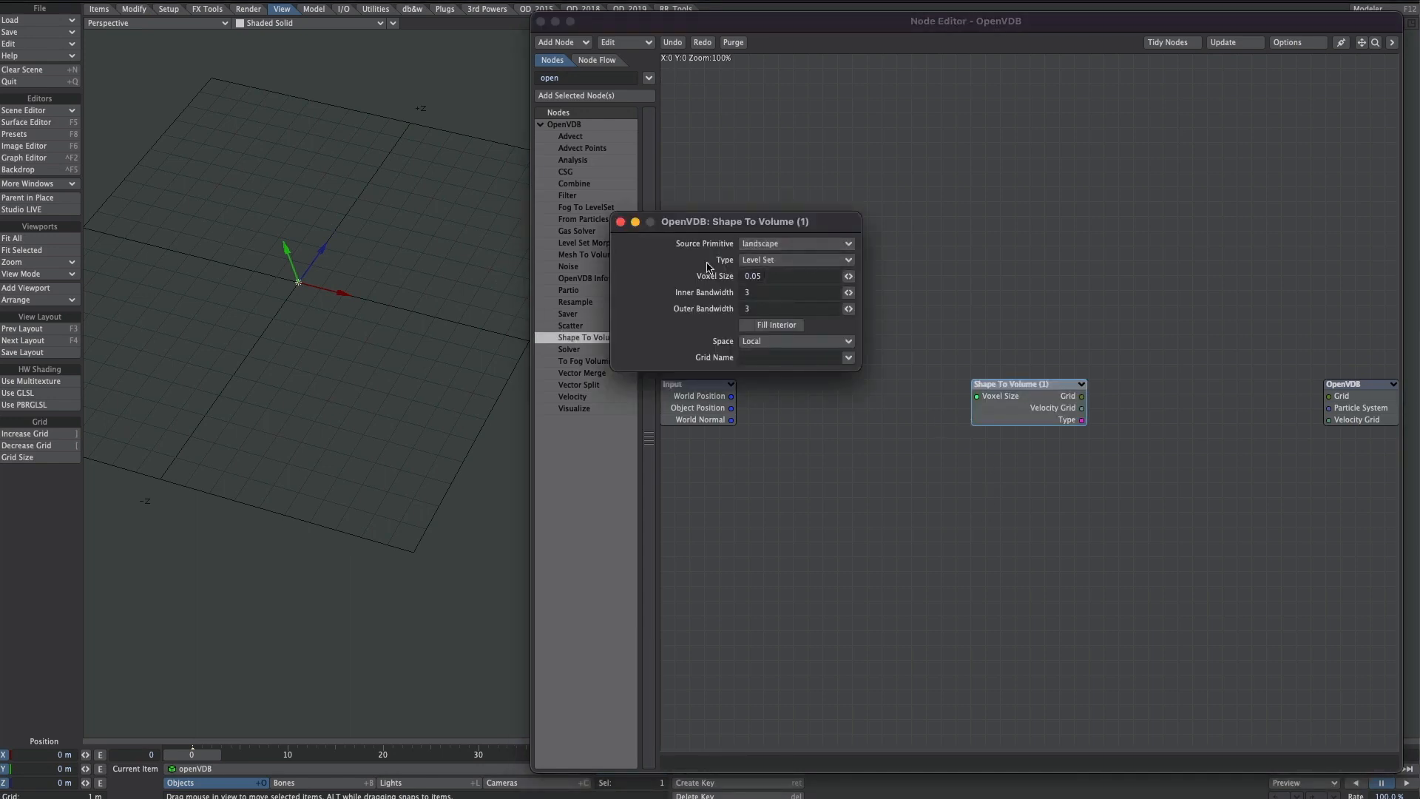
Step: Keep the Shape To Volume node's type as Level Set, set its space to World and its voxel size to 0.8
{"action": "left_click", "coordinate": [749, 263]}
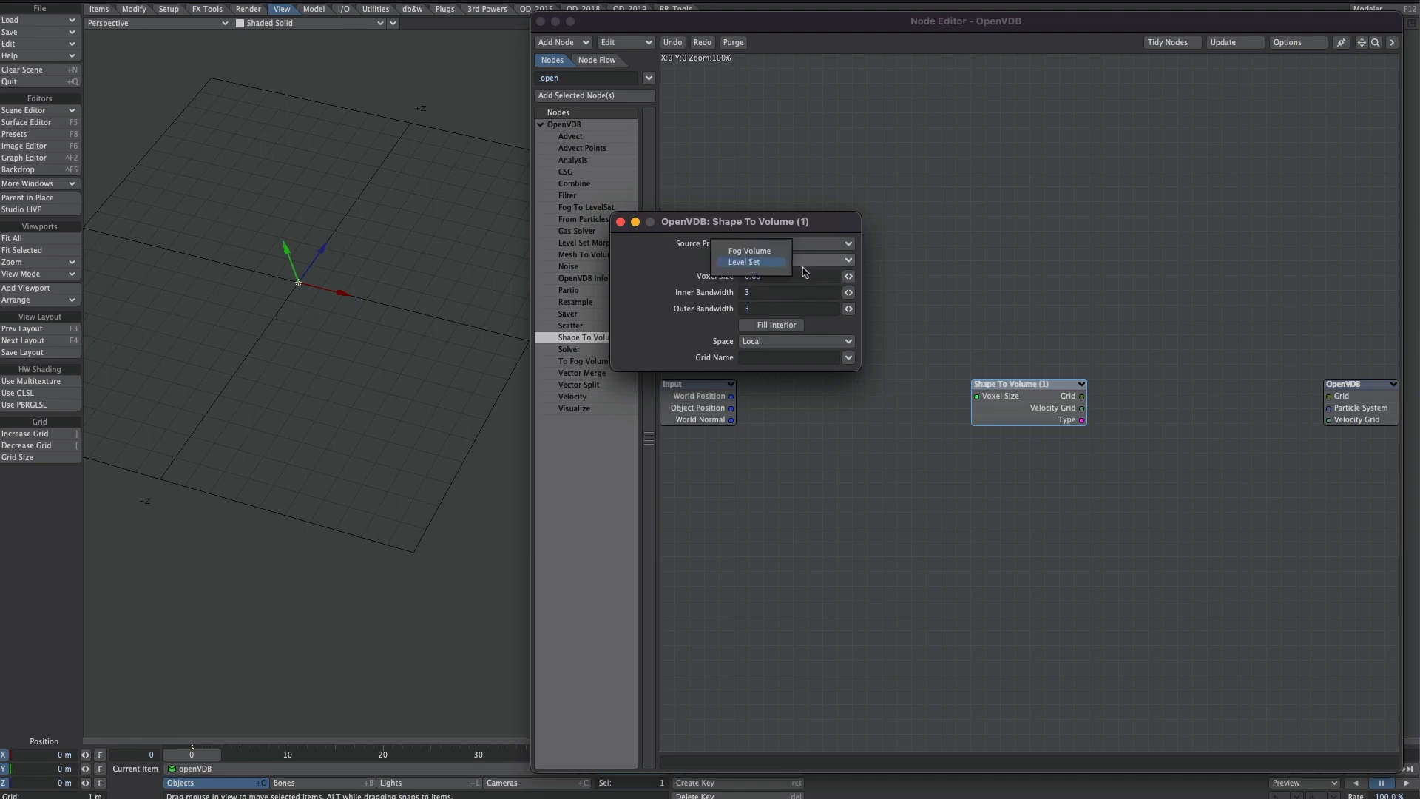
{"action": "left_click", "coordinate": [798, 270]}
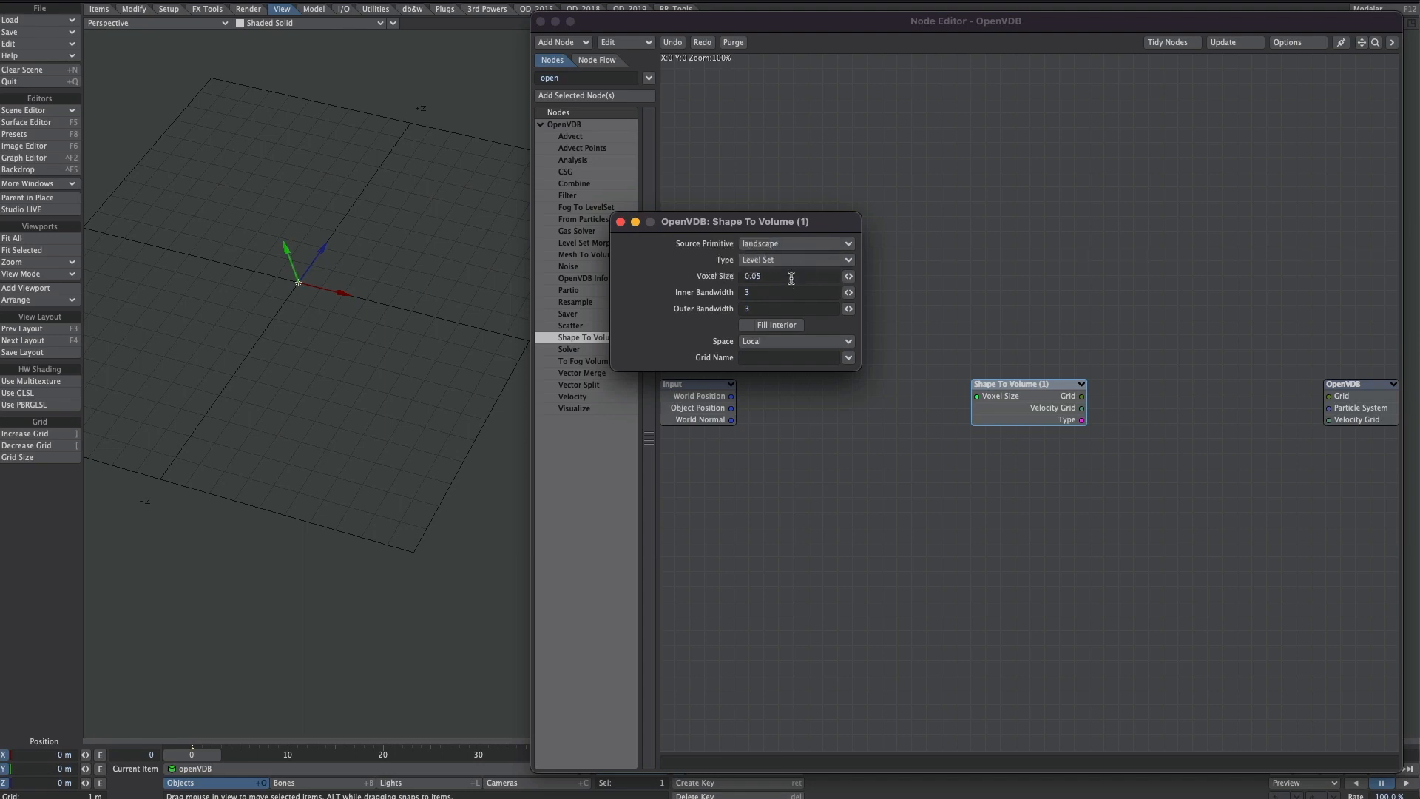
{"action": "left_click", "coordinate": [774, 344]}
{"action": "left_click", "coordinate": [787, 354]}
{"action": "left_click_drag", "start_coordinate": [752, 277], "coordinate": [874, 263]}
{"action": "type", "text": "8"}
{"action": "left_click", "coordinate": [874, 263]}
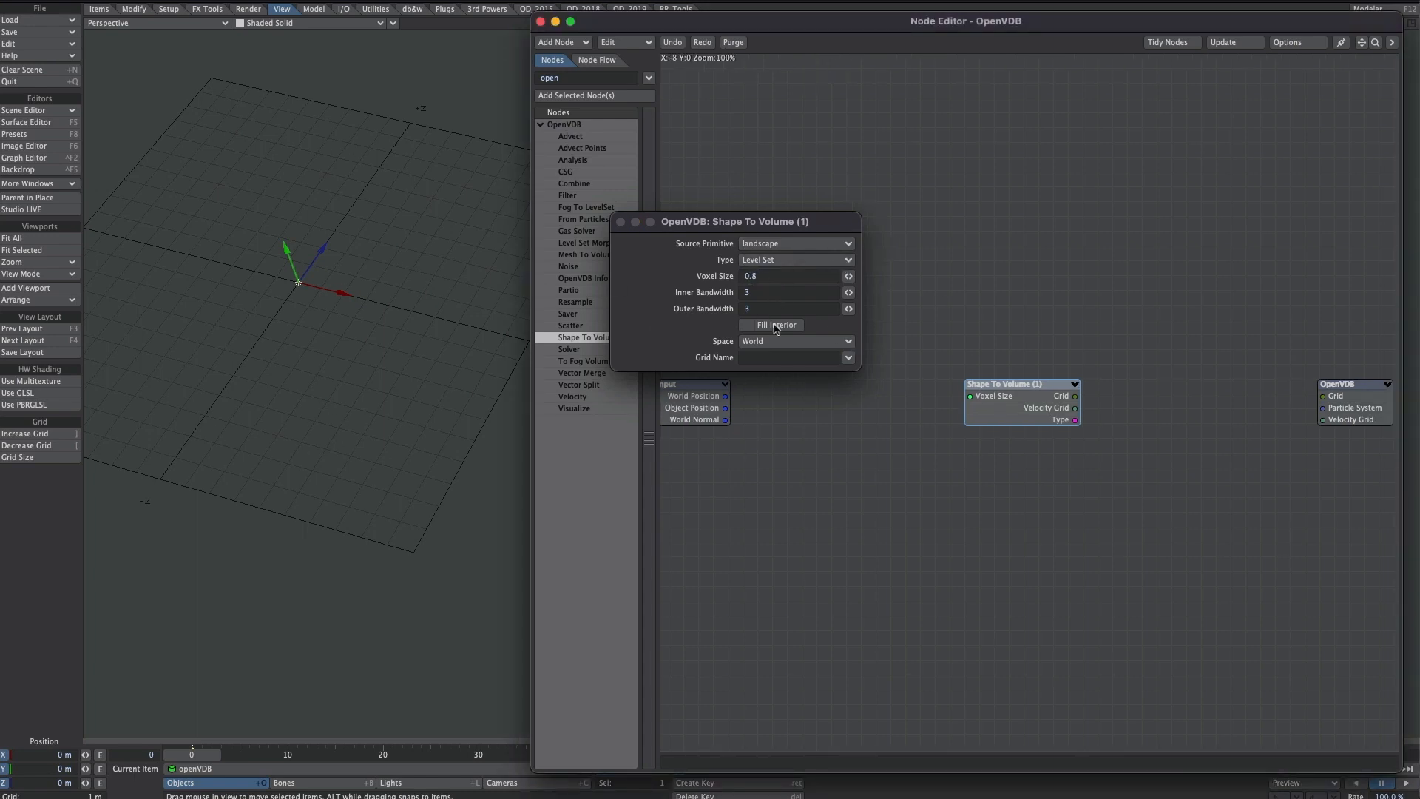
Step: Connect the Shape To Volume node's Grid output to the OpenVDB Grid input and display the viewport as Textured Shaded Solid Wireframe
{"action": "left_click_drag", "start_coordinate": [1075, 396], "coordinate": [1324, 396]}
{"action": "left_click", "coordinate": [325, 84]}
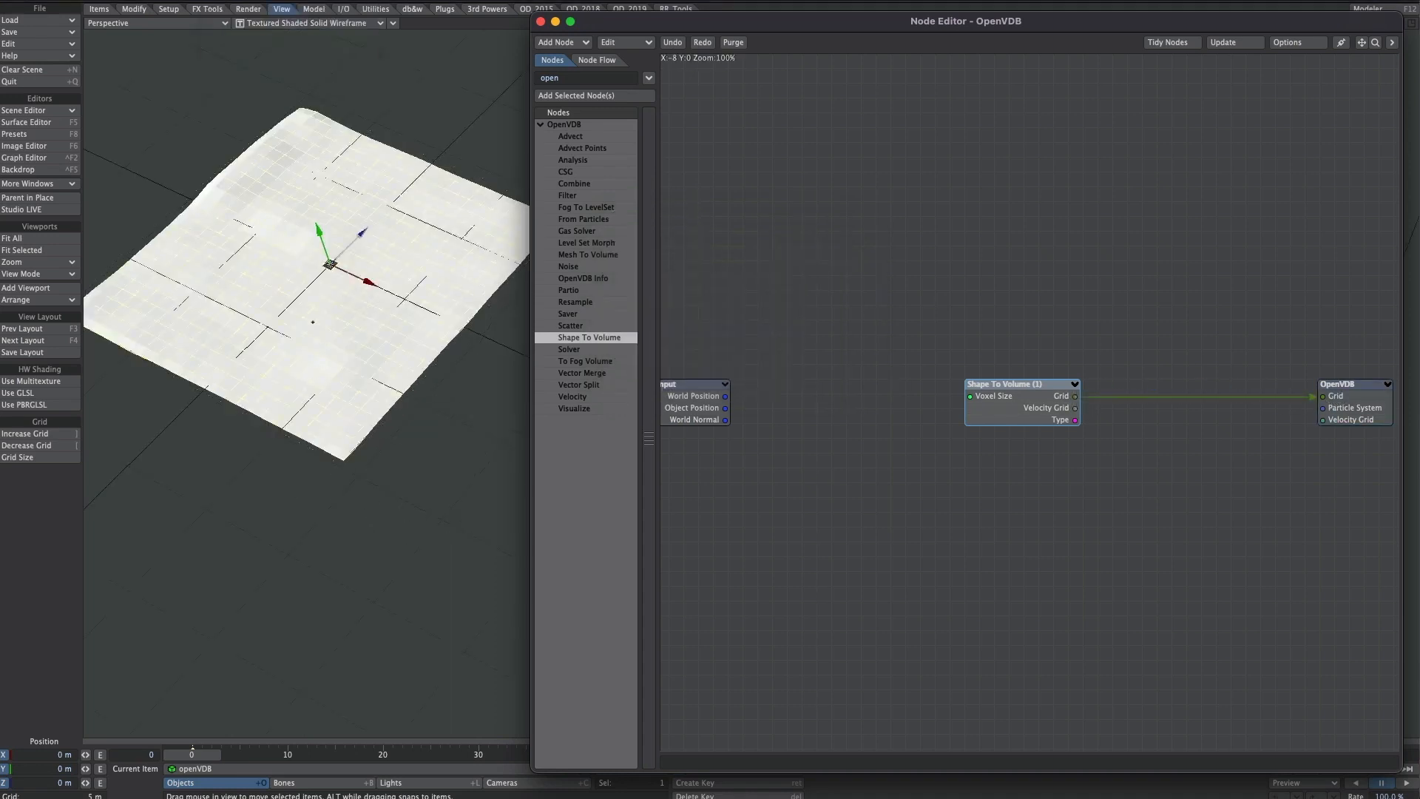
{"action": "left_click_drag", "start_coordinate": [312, 322], "coordinate": [330, 372], "text": "alt"}
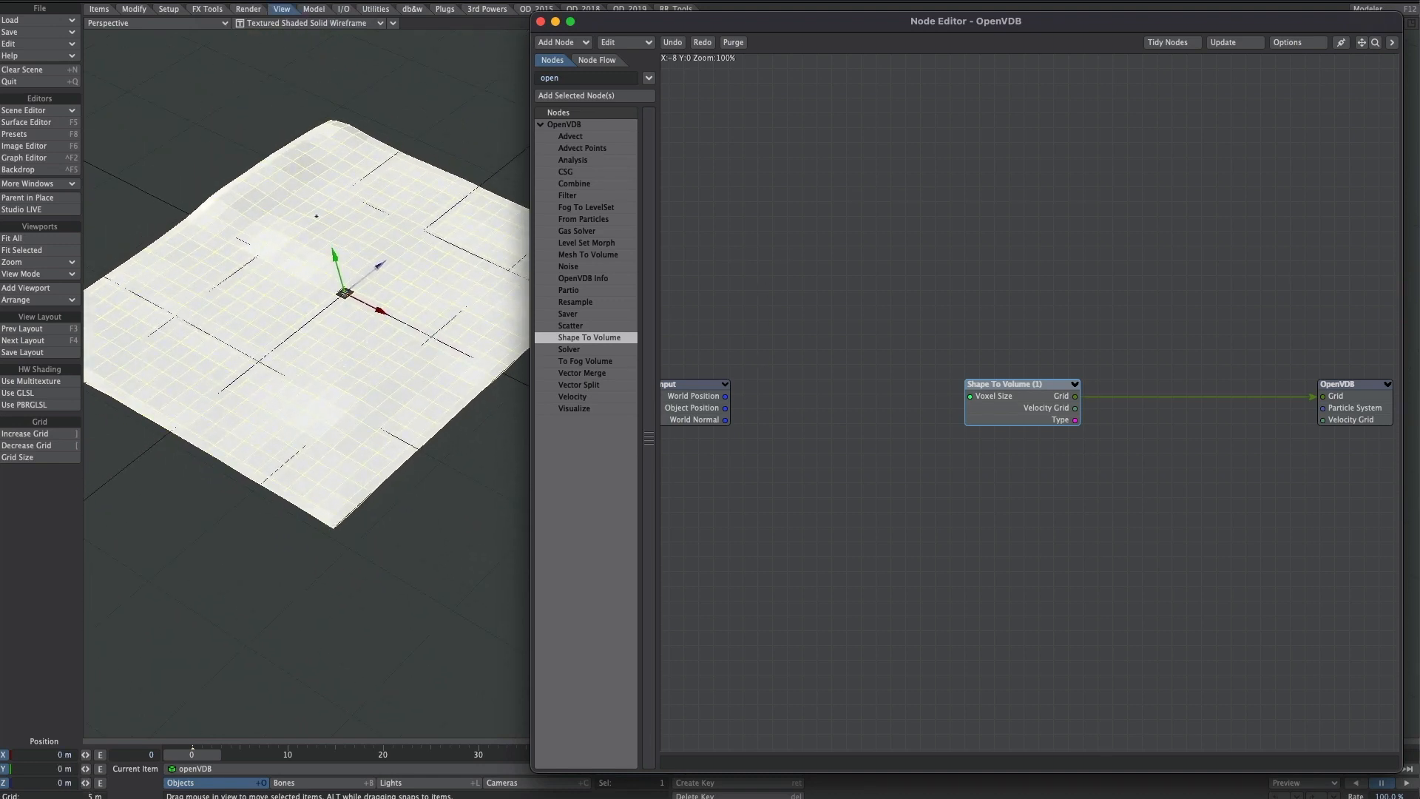
Step: Set the Shape To Volume node's voxel size to 0.1 and move to frame 2 to refresh the mesh
{"action": "double_click", "coordinate": [996, 409]}
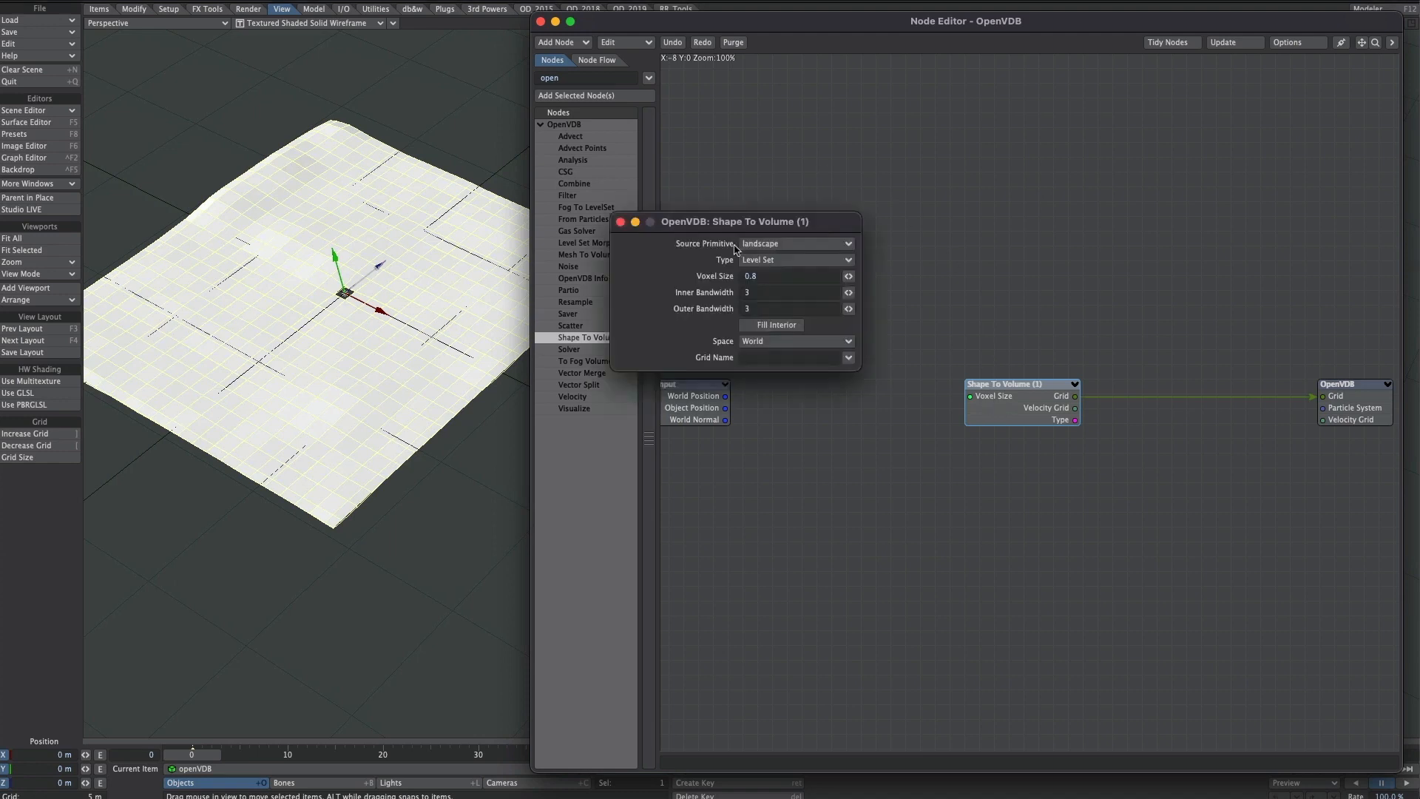
{"action": "left_click", "coordinate": [754, 276]}
{"action": "type", "text": ".1"}
{"action": "left_click", "coordinate": [214, 767]}
{"action": "left_click", "coordinate": [210, 771]}
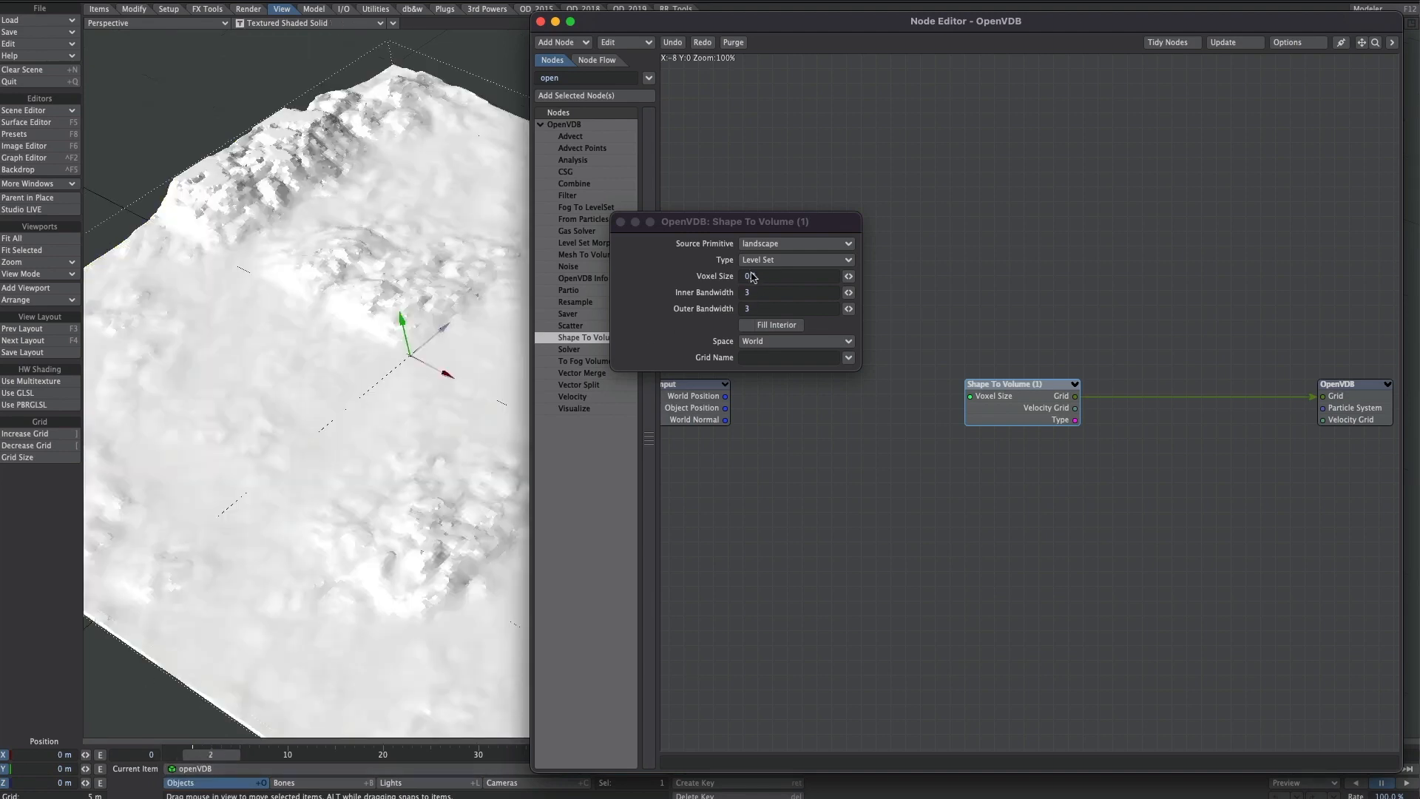
Step: Refine the Shape To Volume node's voxel size to 0.08, followed by 0.06
{"action": "left_click_drag", "start_coordinate": [751, 276], "coordinate": [768, 276]}
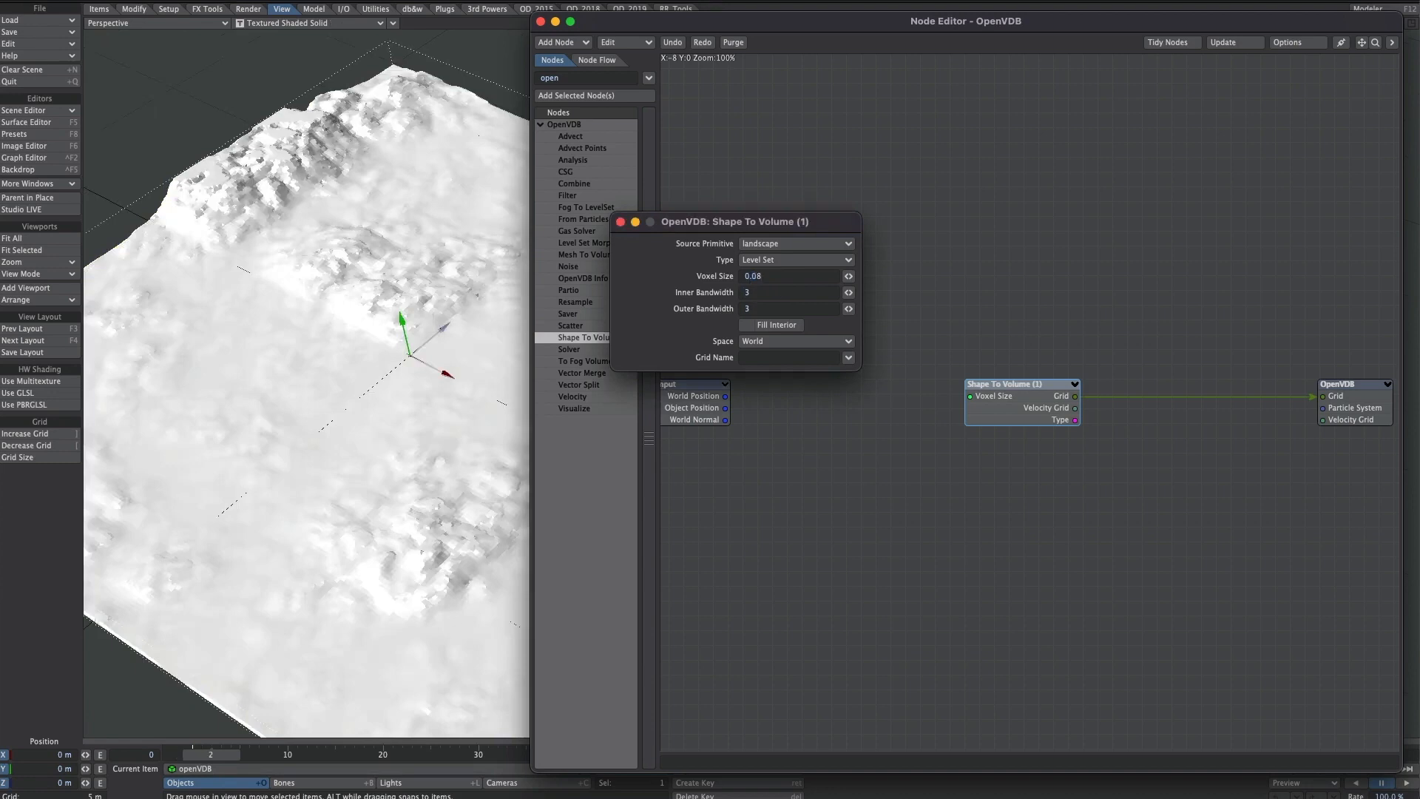
{"action": "left_click_drag", "start_coordinate": [757, 275], "coordinate": [768, 275]}
{"action": "type", "text": "6"}
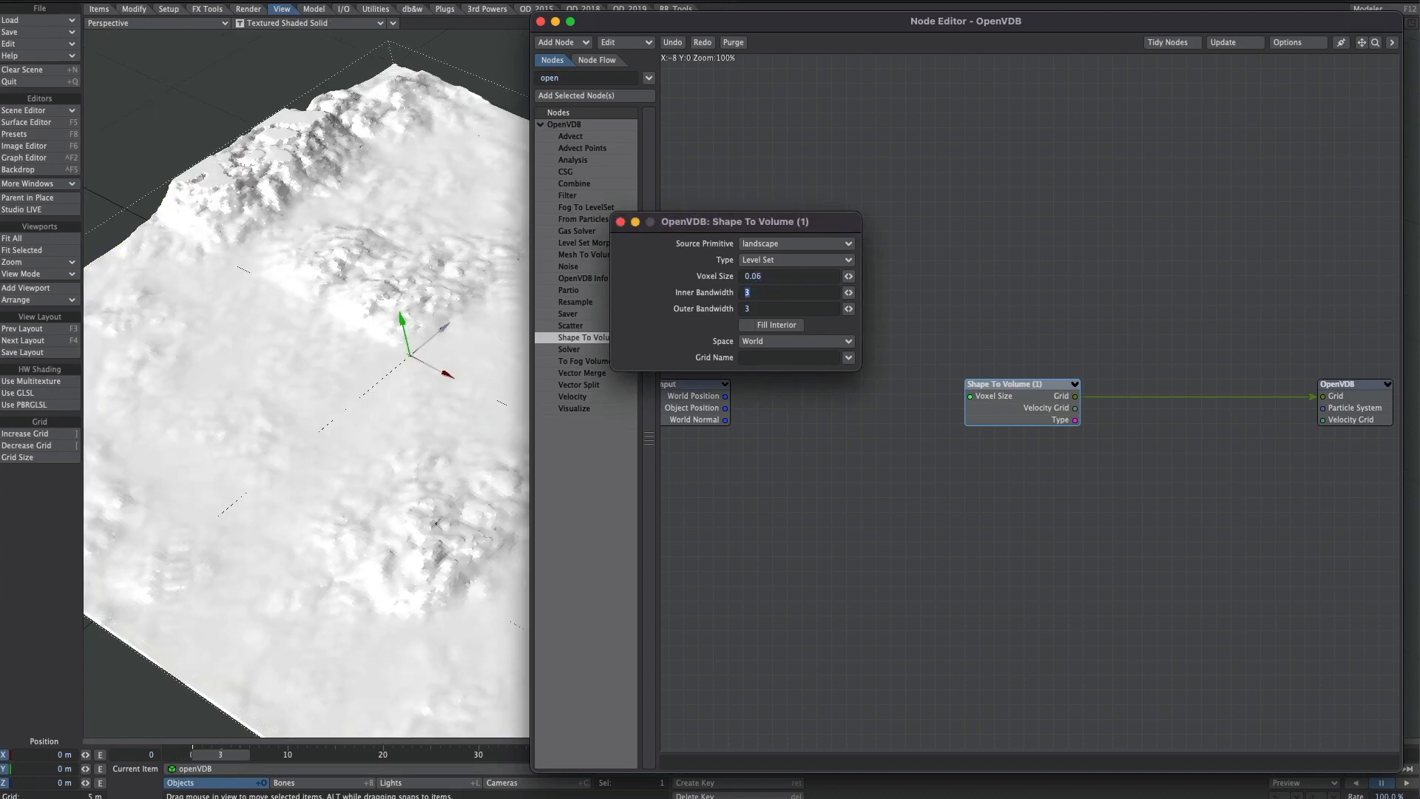
{"action": "key", "text": "Return"}
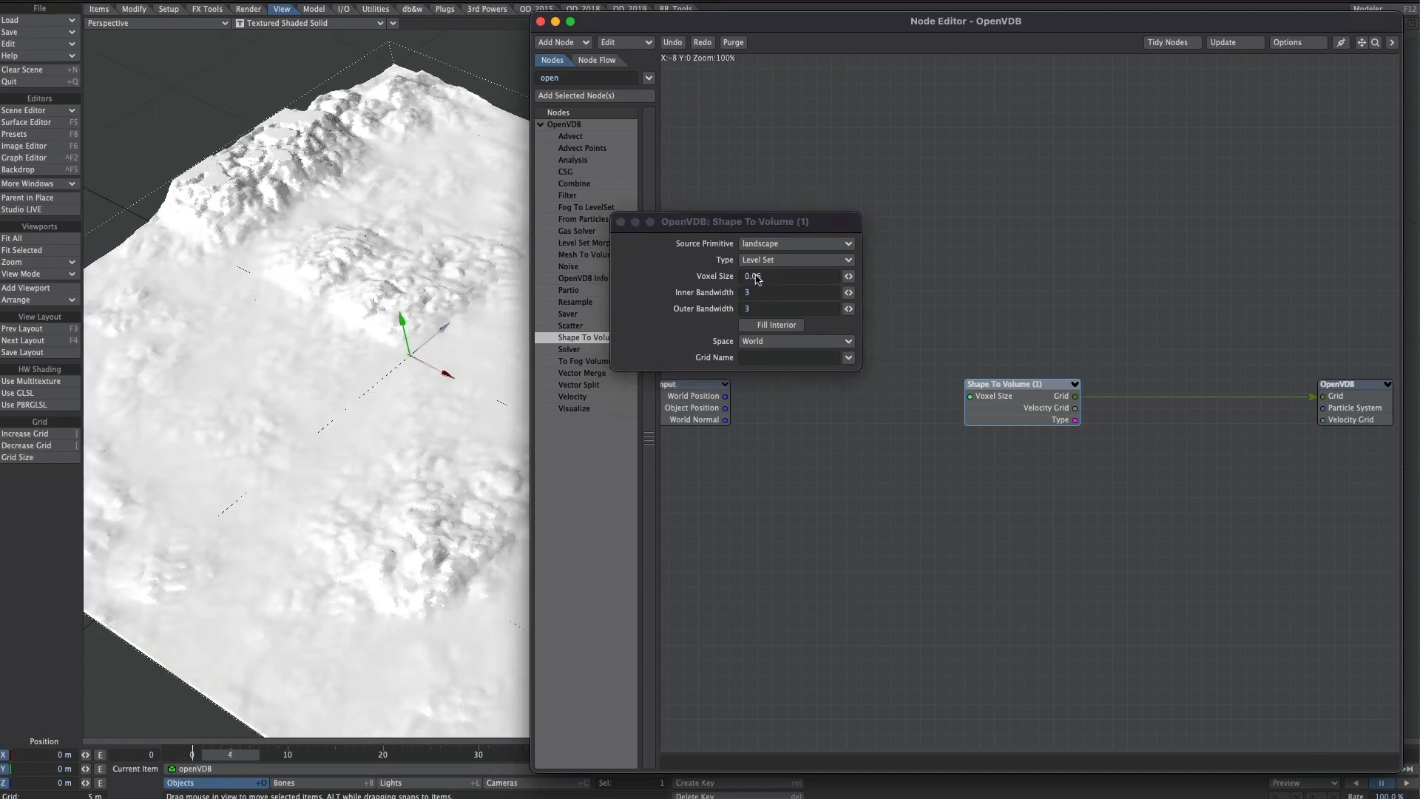
Step: Set the Shape To Volume node's voxel size to 0.03 and check the mesh in Textured Shaded Solid Wireframe before returning to Textured Shaded Solid
{"action": "left_click_drag", "start_coordinate": [756, 275], "coordinate": [762, 276]}
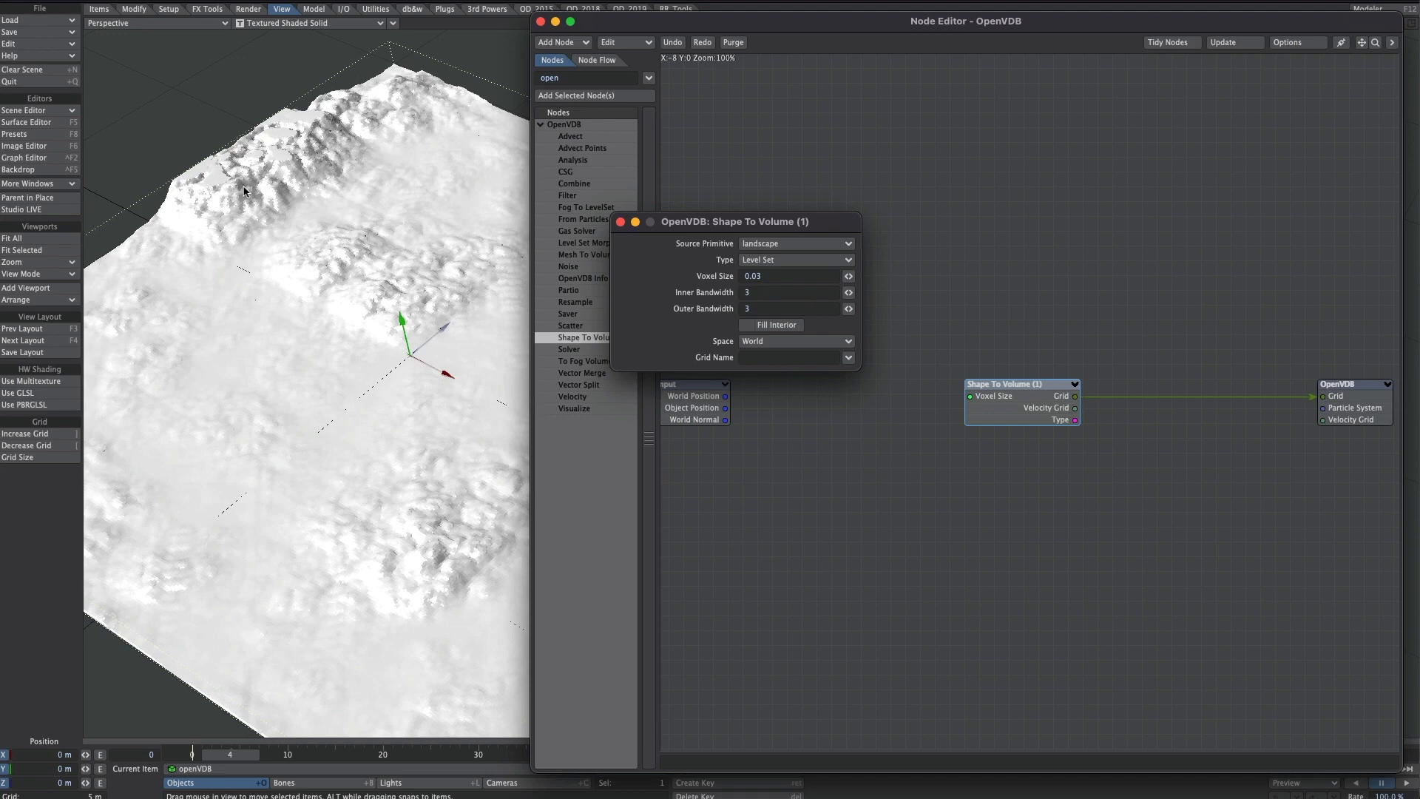
{"action": "type", "text": "3"}
{"action": "key", "text": "Return"}
{"action": "left_click", "coordinate": [294, 22]}
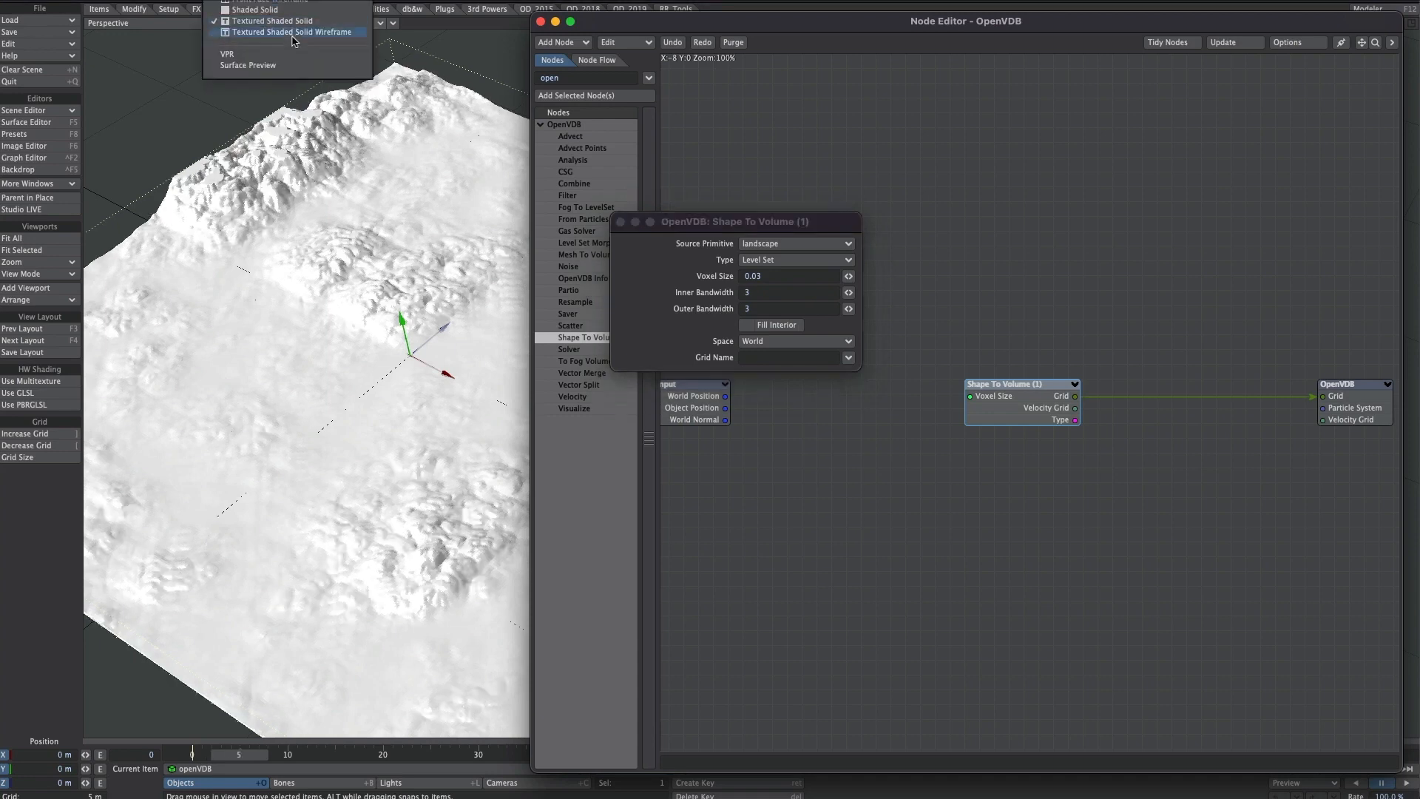
{"action": "left_click", "coordinate": [295, 32]}
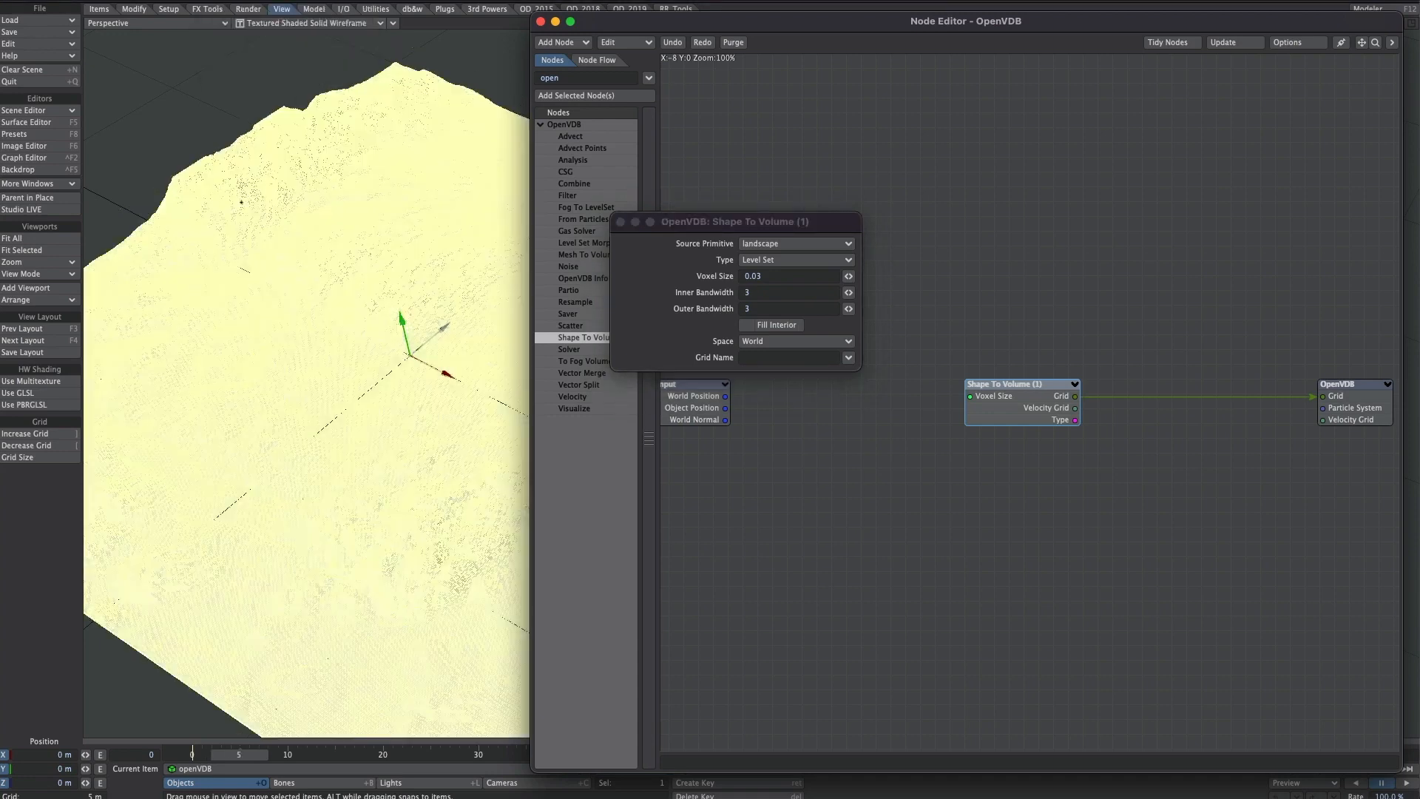
{"action": "left_click", "coordinate": [296, 23]}
{"action": "left_click", "coordinate": [300, 14]}
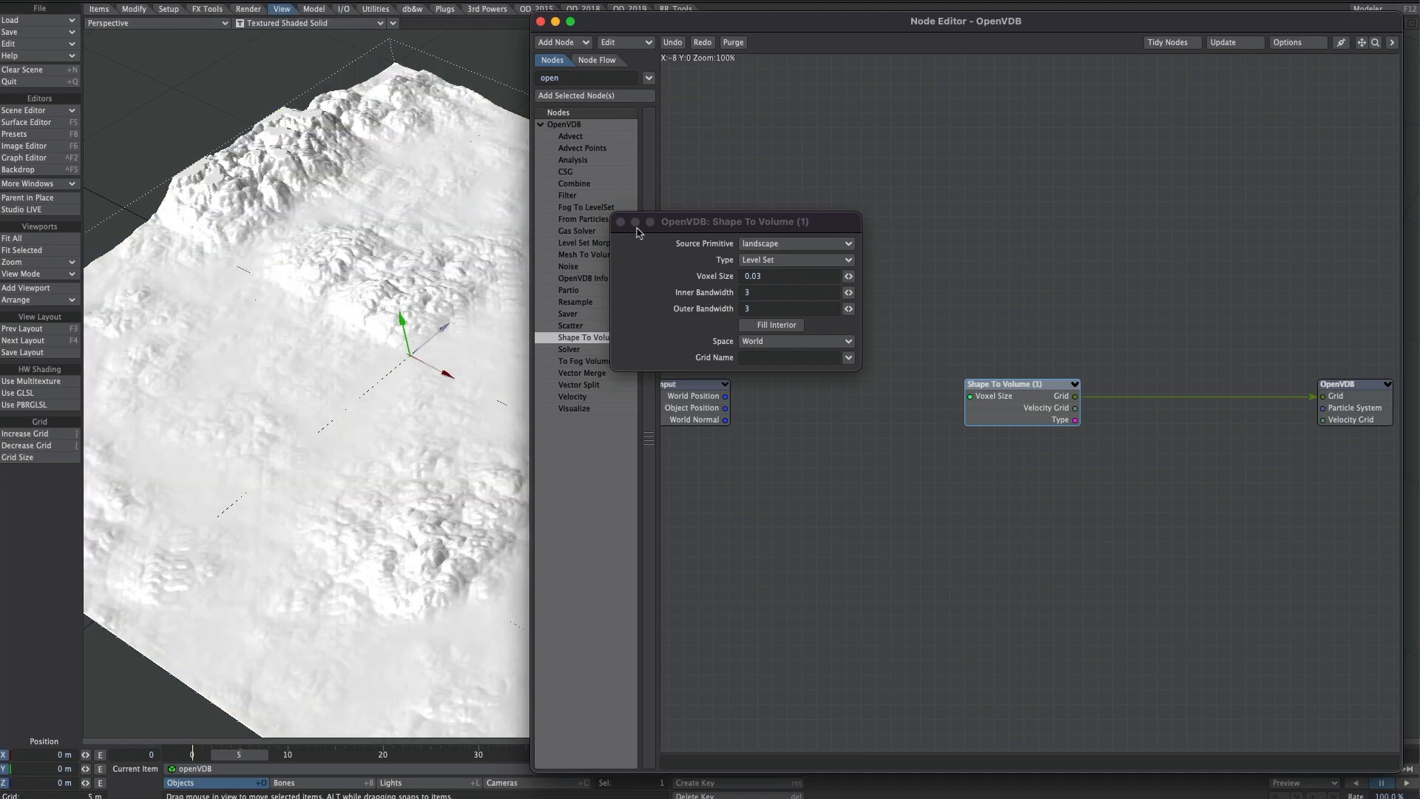
Step: Coarsen the Shape To Volume node's voxel size to 0.1
{"action": "left_click", "coordinate": [750, 281]}
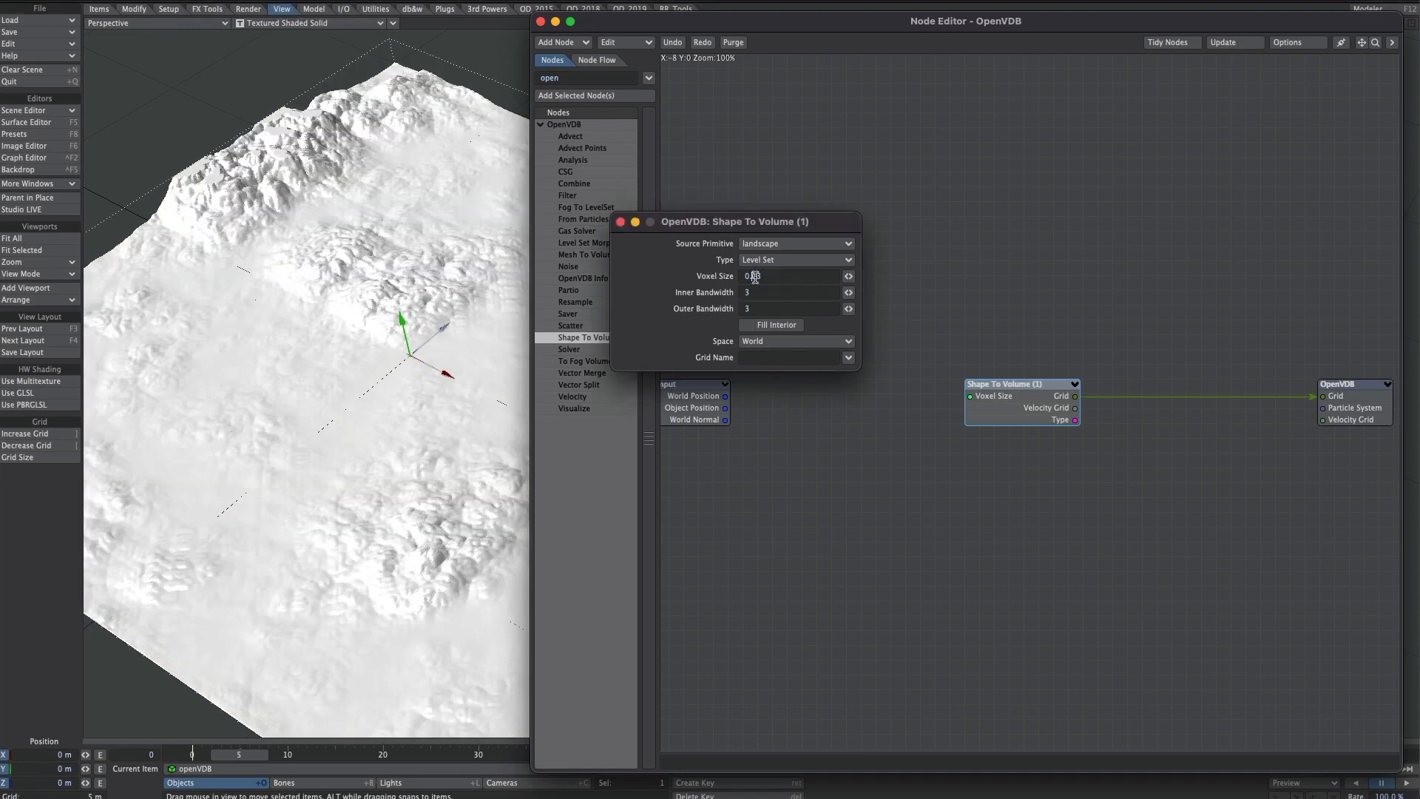
{"action": "double_click", "coordinate": [754, 276]}
{"action": "type", "text": "1"}
{"action": "key", "text": "Tab"}
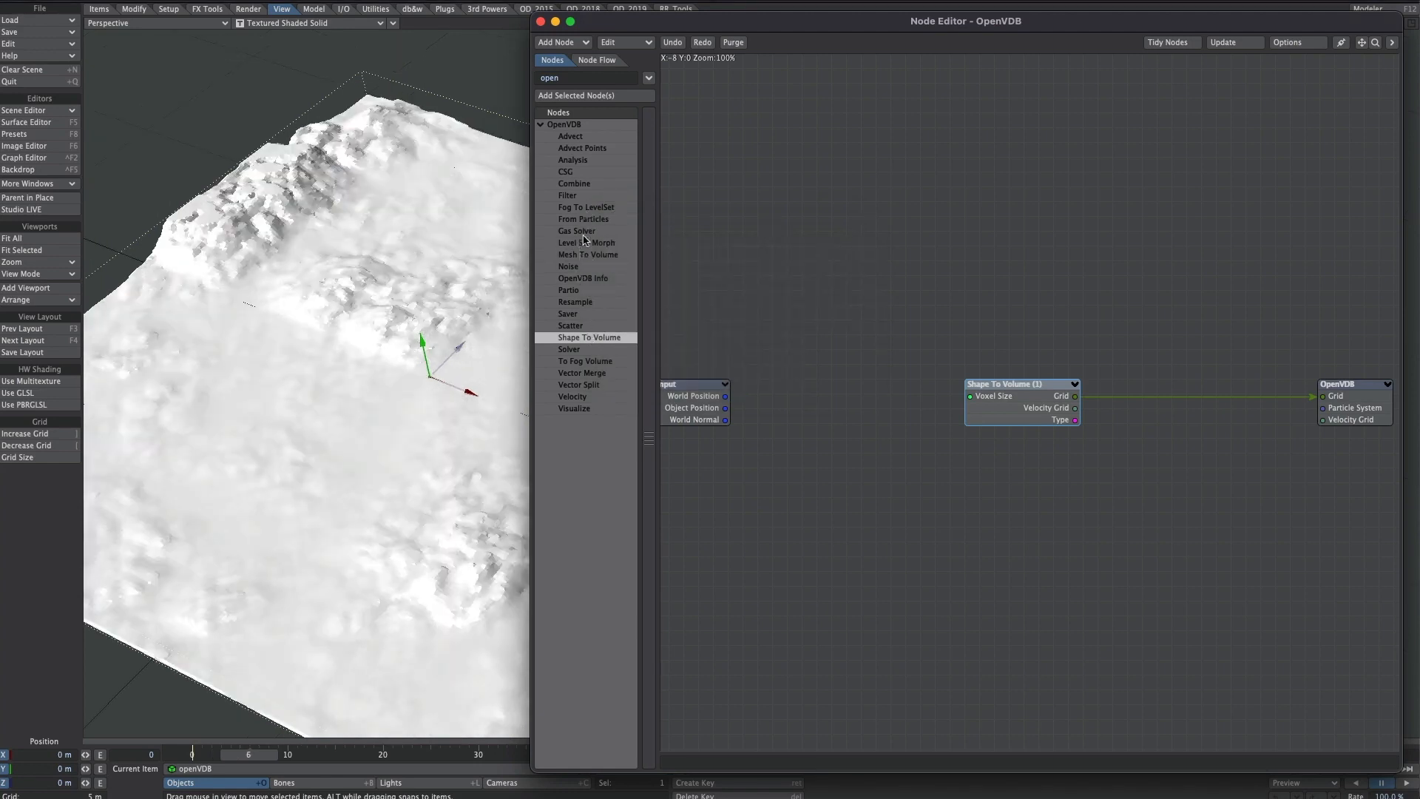
Step: Add an OpenVDB Filter node and connect its Grid input and output between the Shape To Volume node and the OpenVDB node
{"action": "double_click", "coordinate": [579, 198]}
{"action": "left_click_drag", "start_coordinate": [1026, 406], "coordinate": [965, 352]}
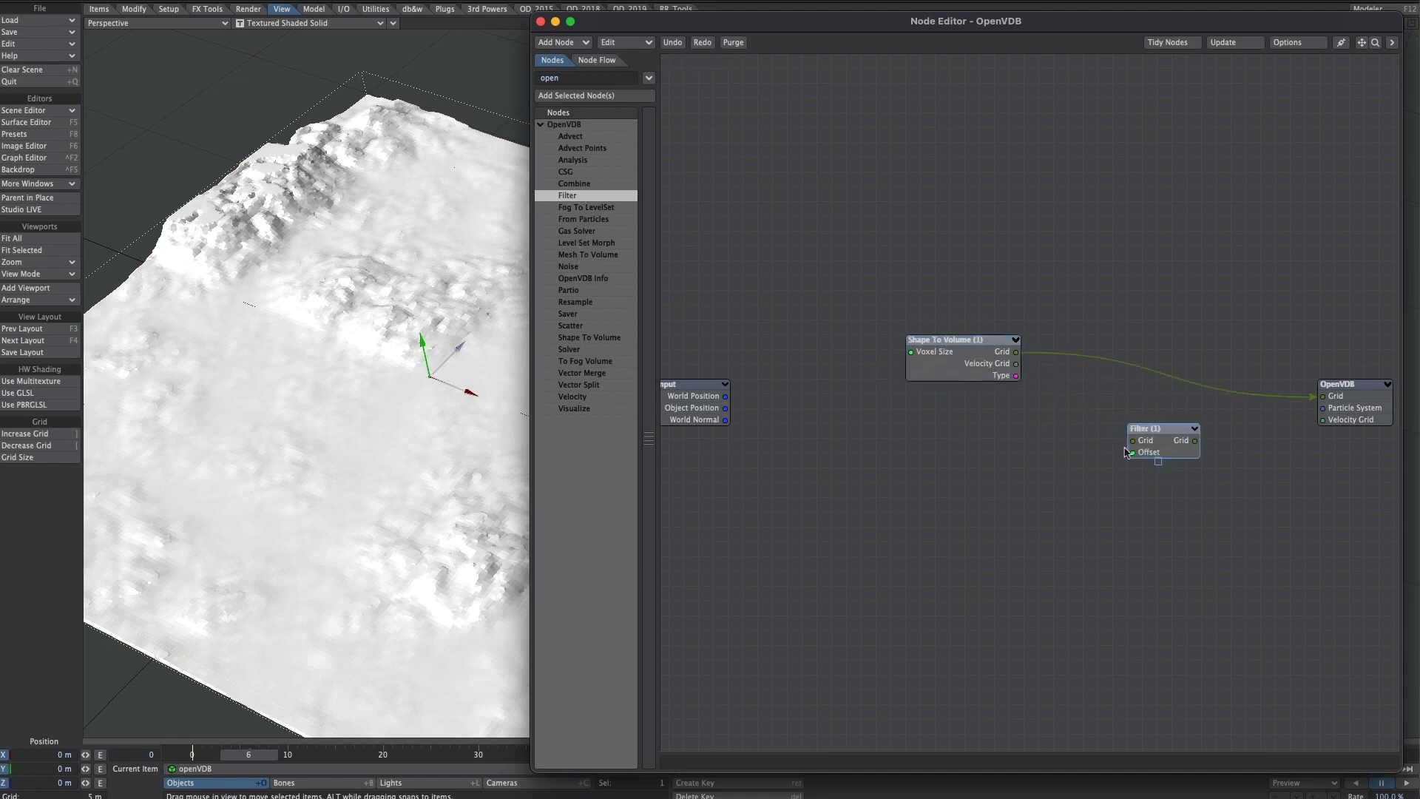
{"action": "left_click_drag", "start_coordinate": [1156, 451], "coordinate": [1111, 451]}
{"action": "left_click_drag", "start_coordinate": [1016, 352], "coordinate": [1088, 441]}
{"action": "left_click_drag", "start_coordinate": [1150, 440], "coordinate": [1322, 396]}
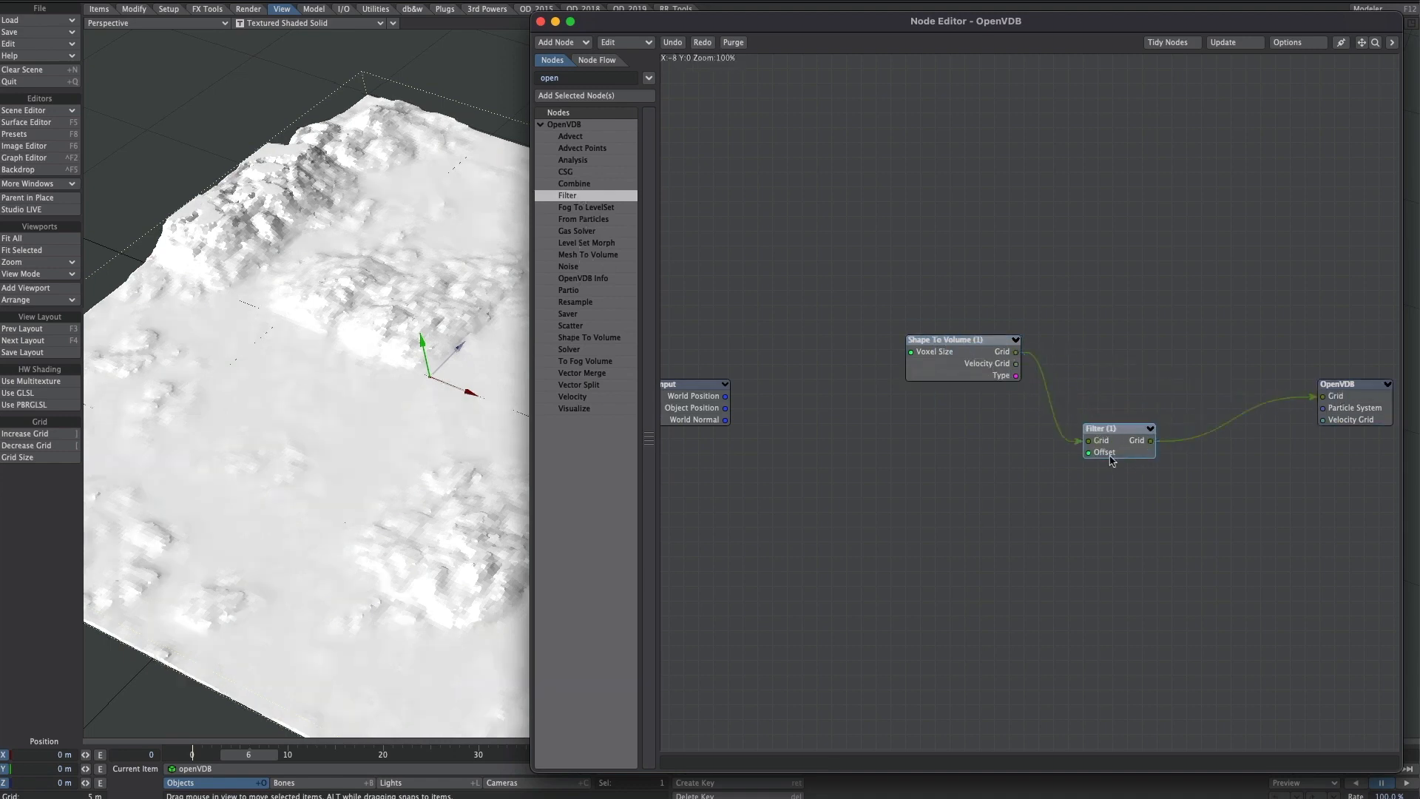
Step: Set the Filter node's type to Dilate with a voxel offset of 1
{"action": "double_click", "coordinate": [1112, 452]}
{"action": "left_click", "coordinate": [775, 243]}
{"action": "left_click", "coordinate": [802, 245]}
{"action": "left_click", "coordinate": [755, 325]}
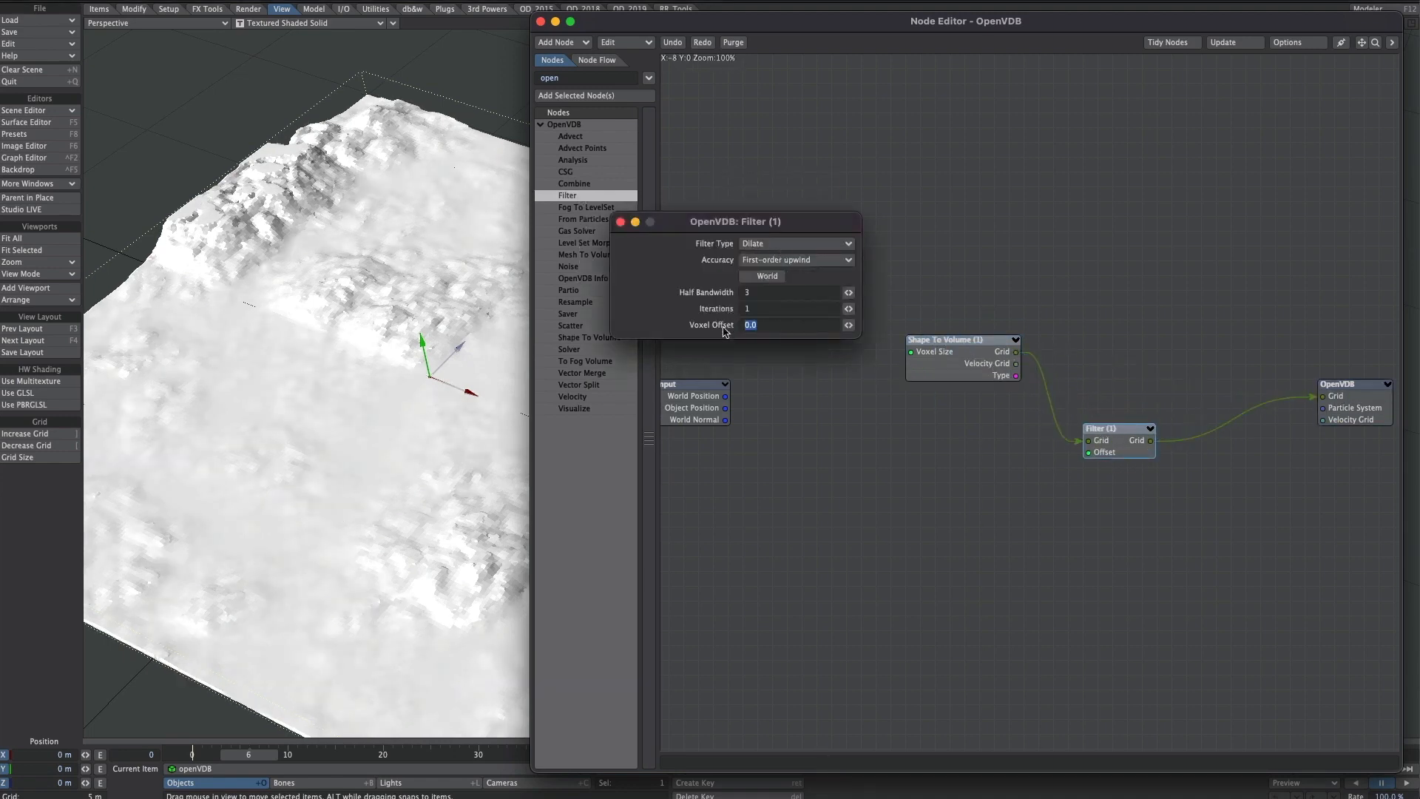
{"action": "type", "text": "1"}
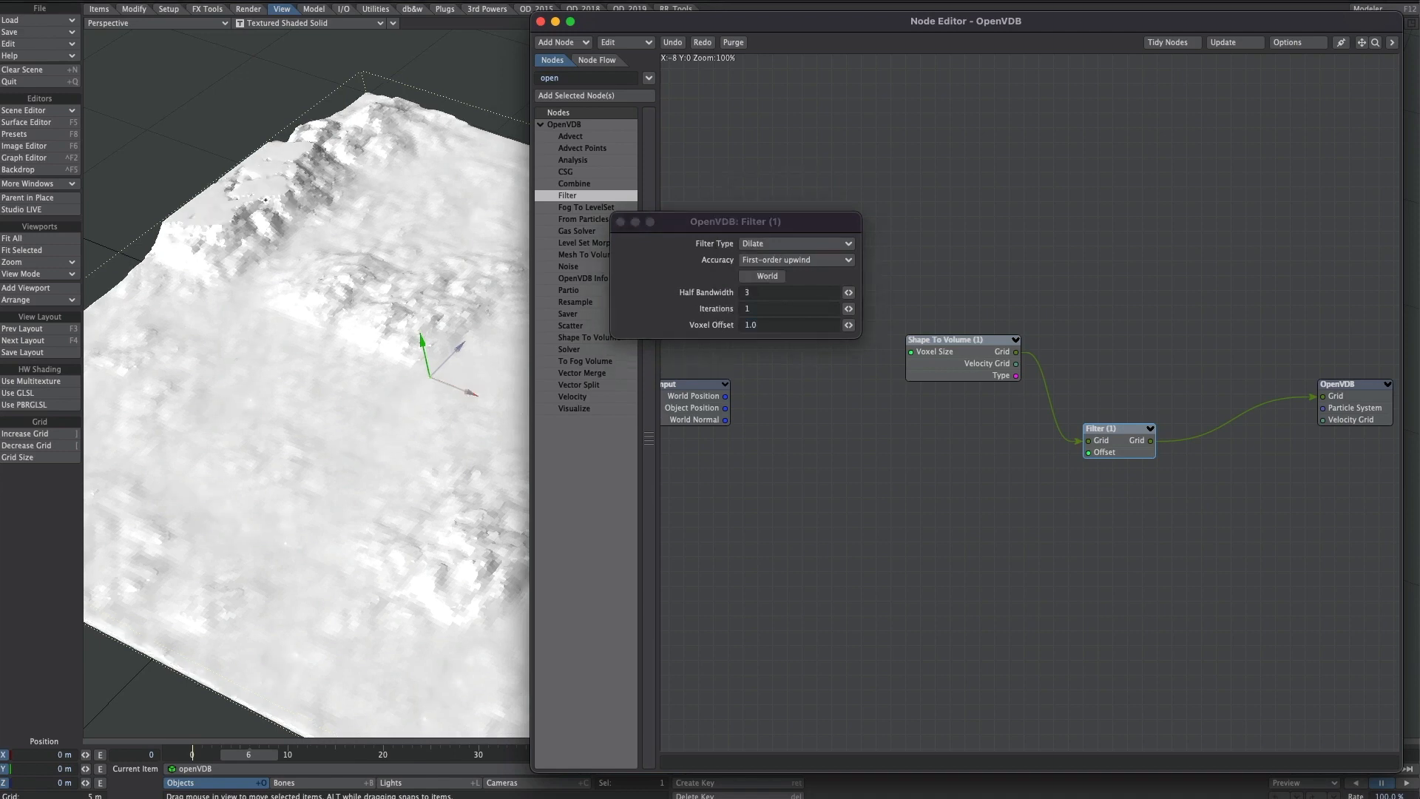
Step: Add a second Filter node and chain its Grid connections between the first Filter node and the OpenVDB Grid input
{"action": "double_click", "coordinate": [572, 196]}
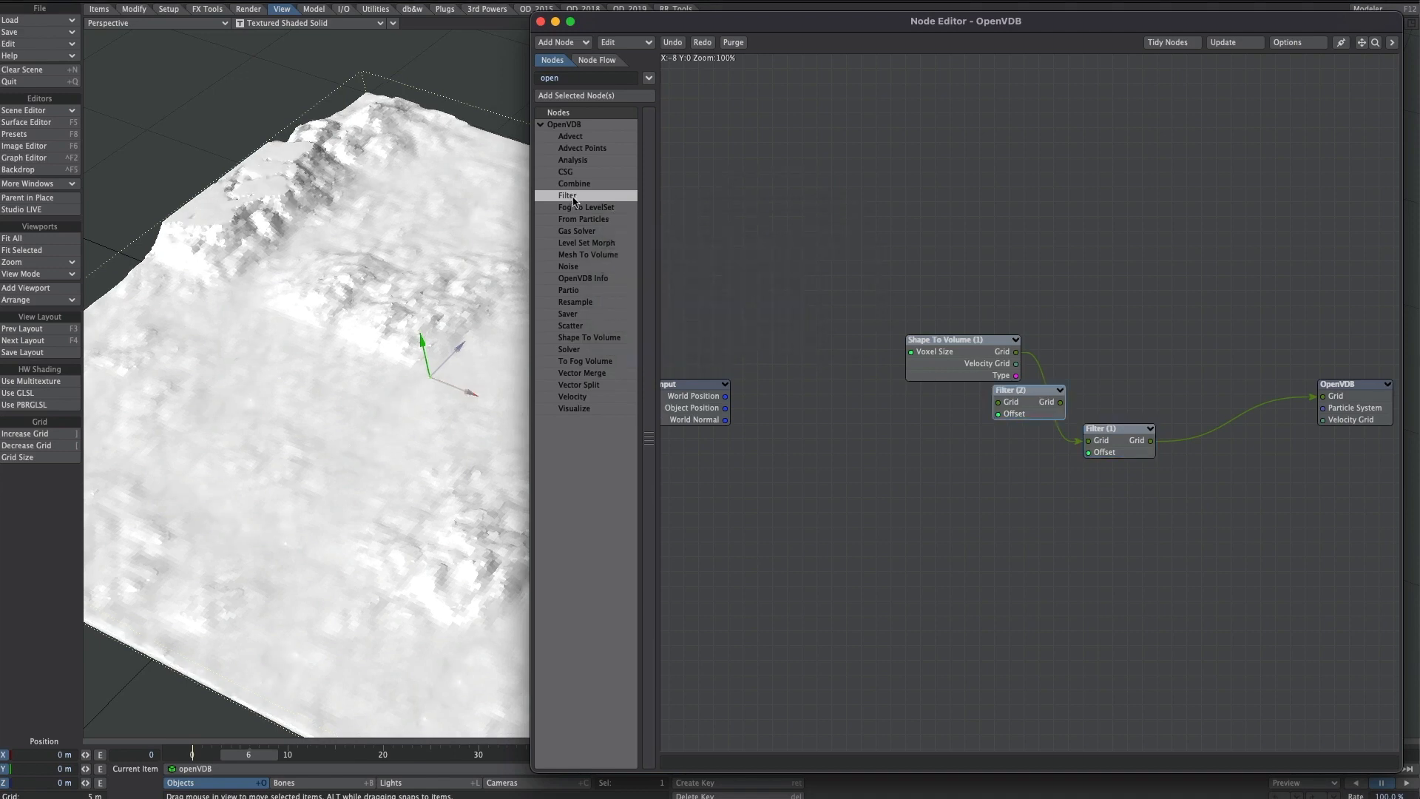
{"action": "left_click_drag", "start_coordinate": [1030, 392], "coordinate": [1236, 516]}
{"action": "left_click_drag", "start_coordinate": [1151, 441], "coordinate": [1322, 397]}
Step: Set the second Filter node's type to Mean Value, followed by Gaussian
{"action": "double_click", "coordinate": [1230, 523]}
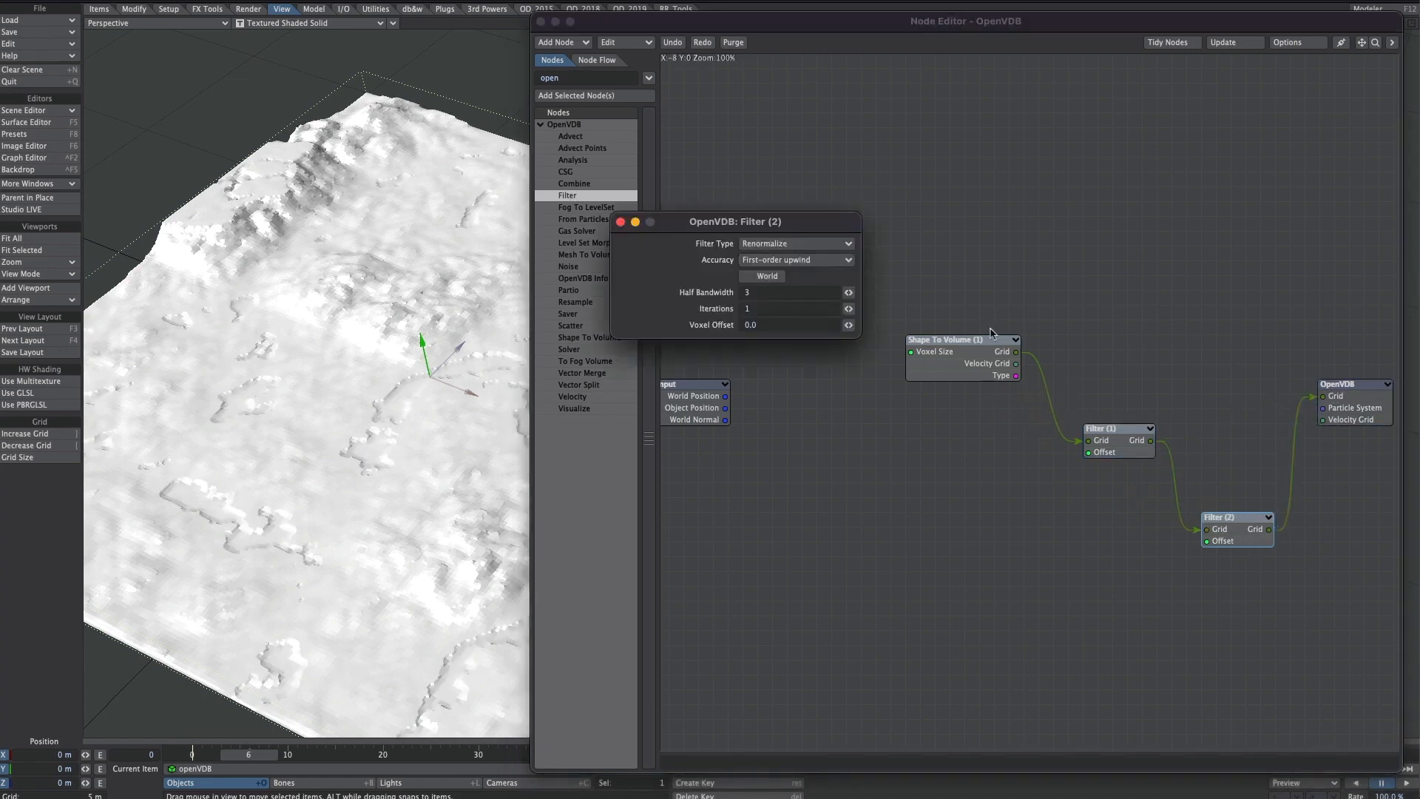
{"action": "left_click", "coordinate": [773, 244]}
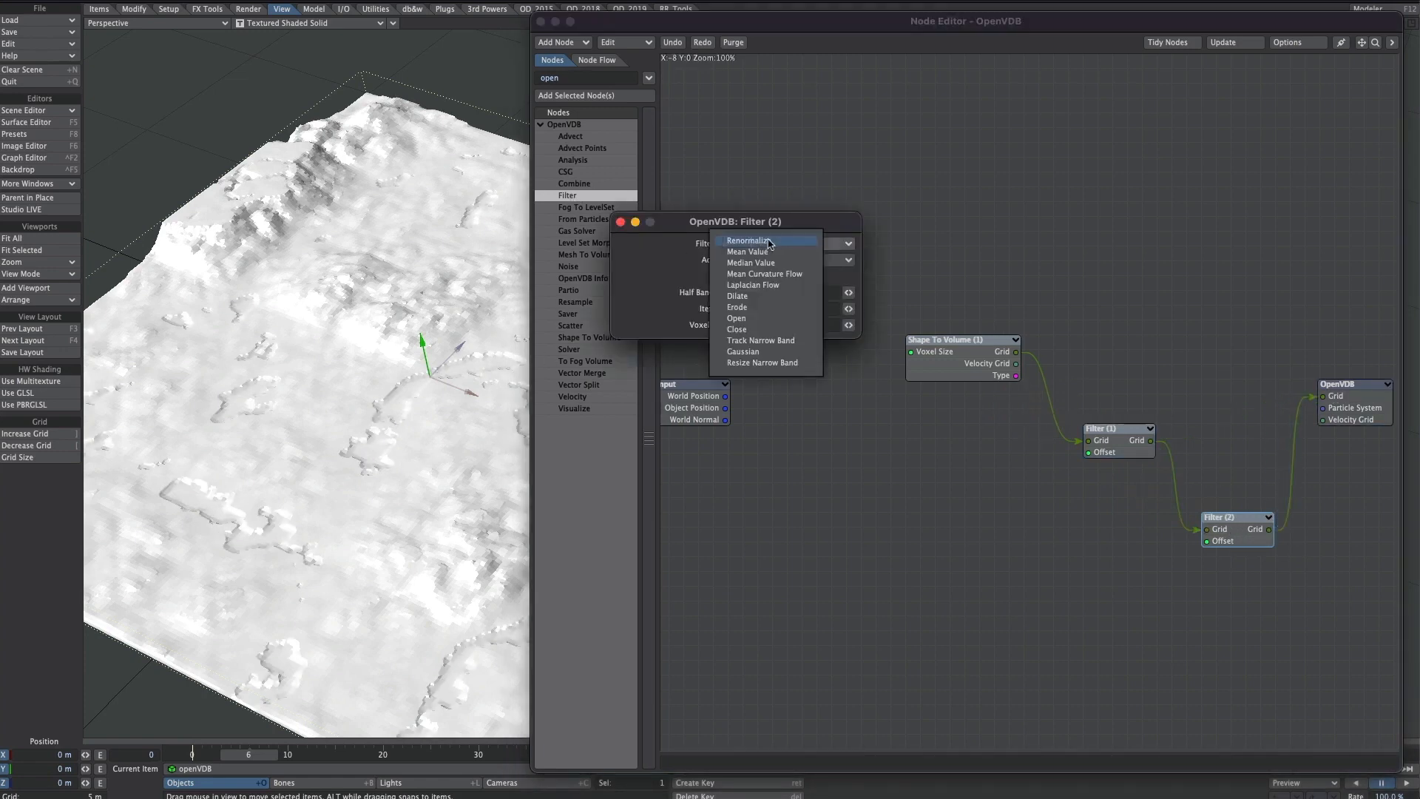
{"action": "left_click", "coordinate": [777, 252]}
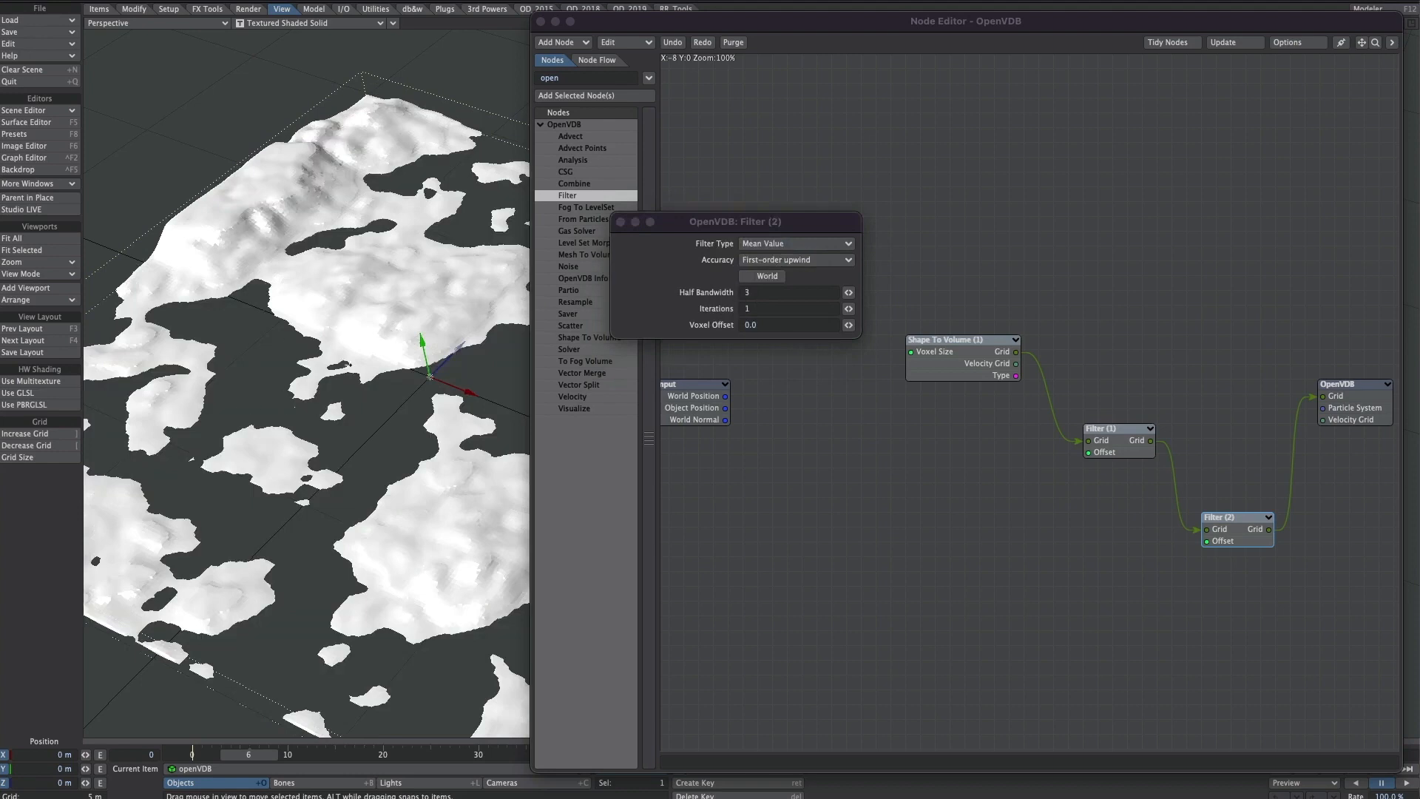
{"action": "left_click", "coordinate": [774, 244]}
{"action": "left_click", "coordinate": [745, 342]}
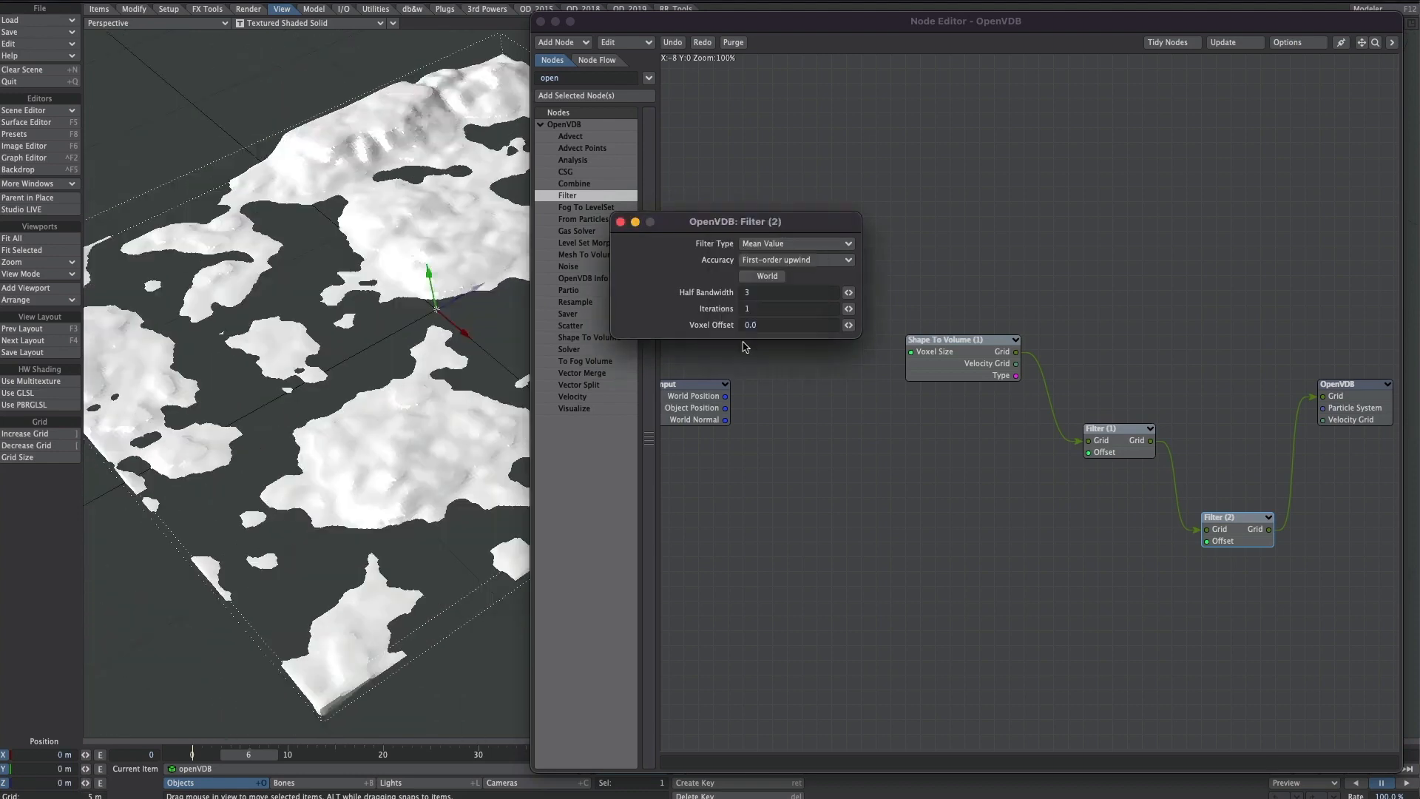
{"action": "mouse_move", "coordinate": [401, 166]}
{"action": "left_mouse_down", "text": "alt"}
{"action": "mouse_move", "coordinate": [386, 181]}
{"action": "mouse_move", "coordinate": [396, 107]}
{"action": "mouse_move", "coordinate": [414, 144]}
{"action": "left_mouse_up", "text": "alt"}
Step: Try 3 iterations on the Gaussian filter and return the iterations to 1
{"action": "left_click_drag", "start_coordinate": [763, 314], "coordinate": [718, 322]}
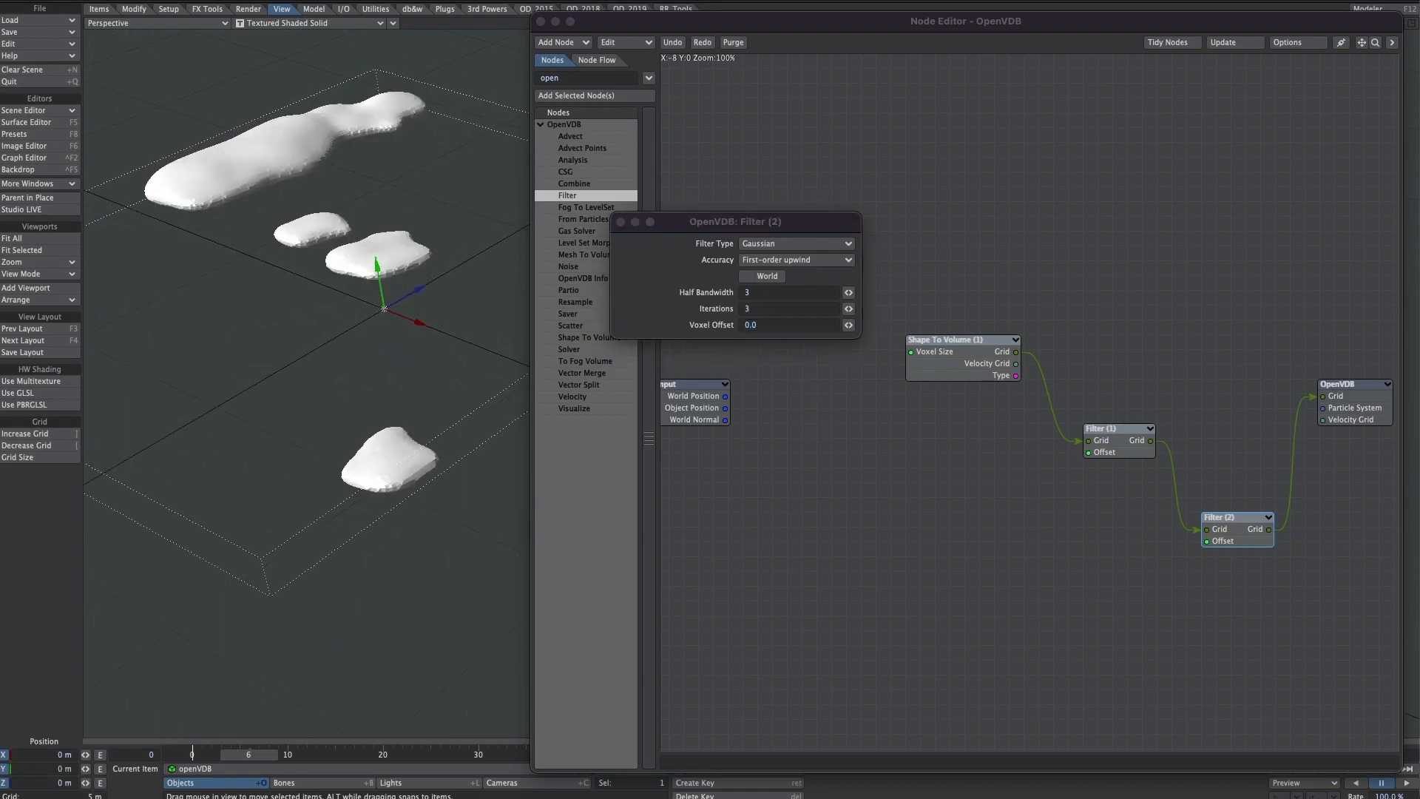
{"action": "left_click_drag", "start_coordinate": [752, 309], "coordinate": [723, 338]}
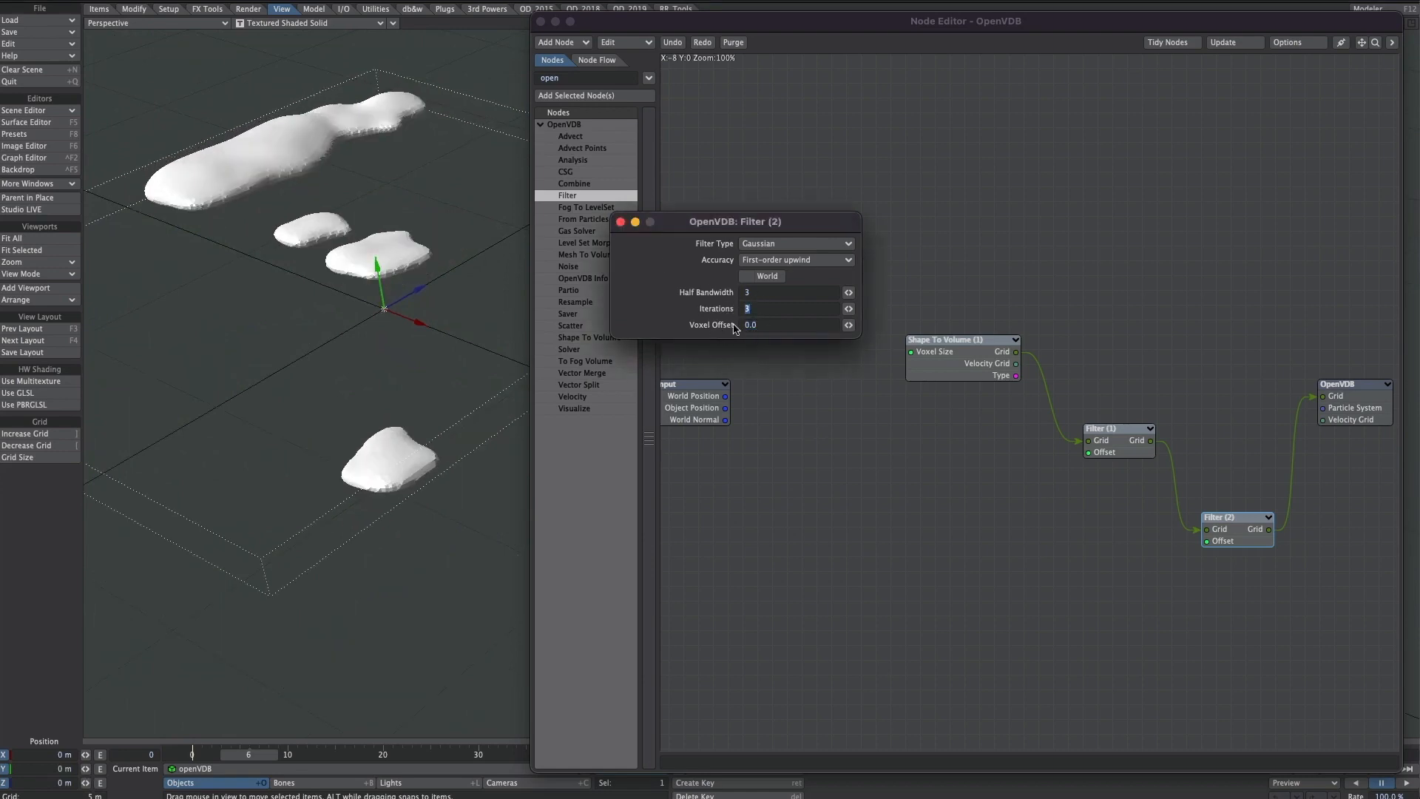
{"action": "type", "text": "1"}
{"action": "key", "text": "Return"}
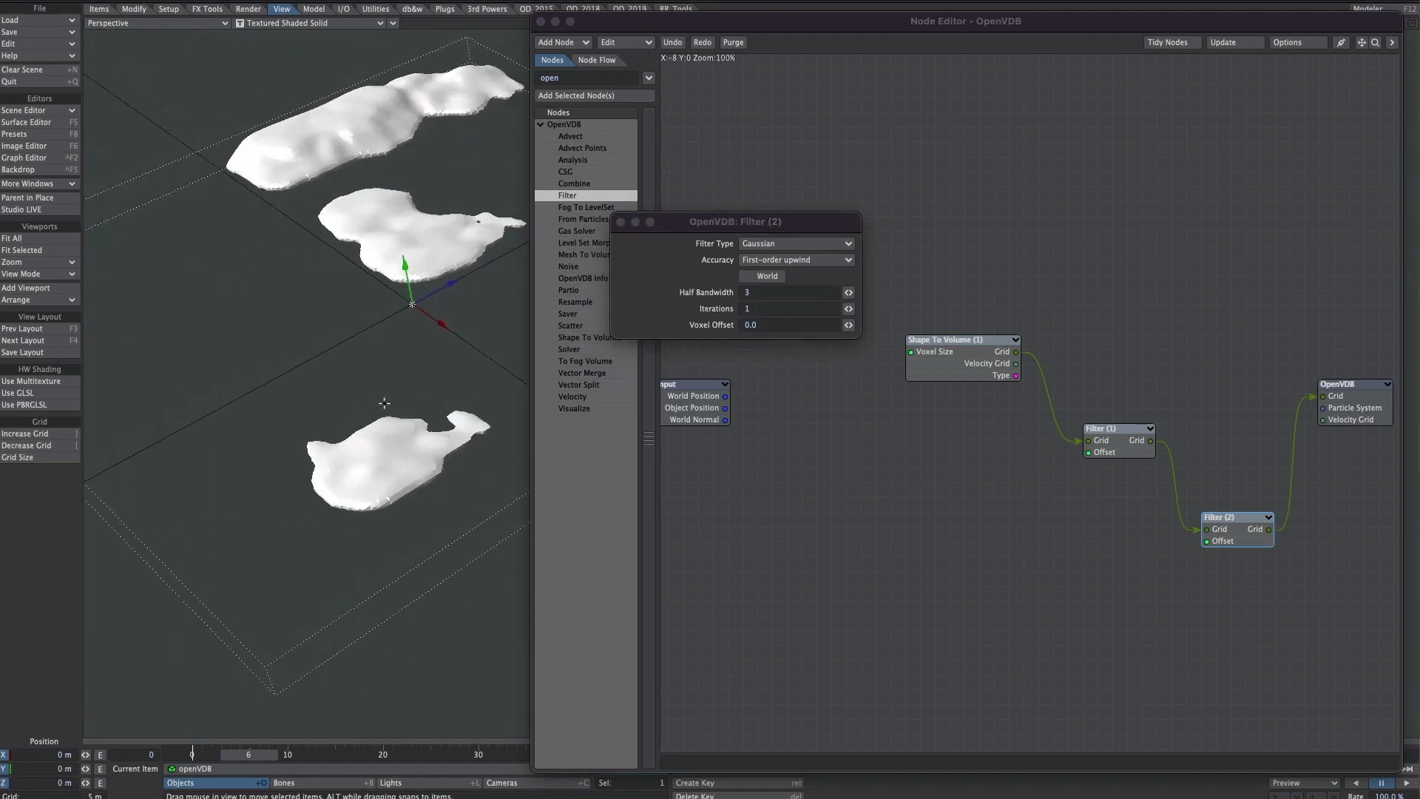
Step: Connect the Shape To Volume node's Grid output directly to the OpenVDB Grid input, bypassing both filters, and close the node editor
{"action": "left_click", "coordinate": [974, 344]}
{"action": "left_click_drag", "start_coordinate": [1016, 352], "coordinate": [1323, 396]}
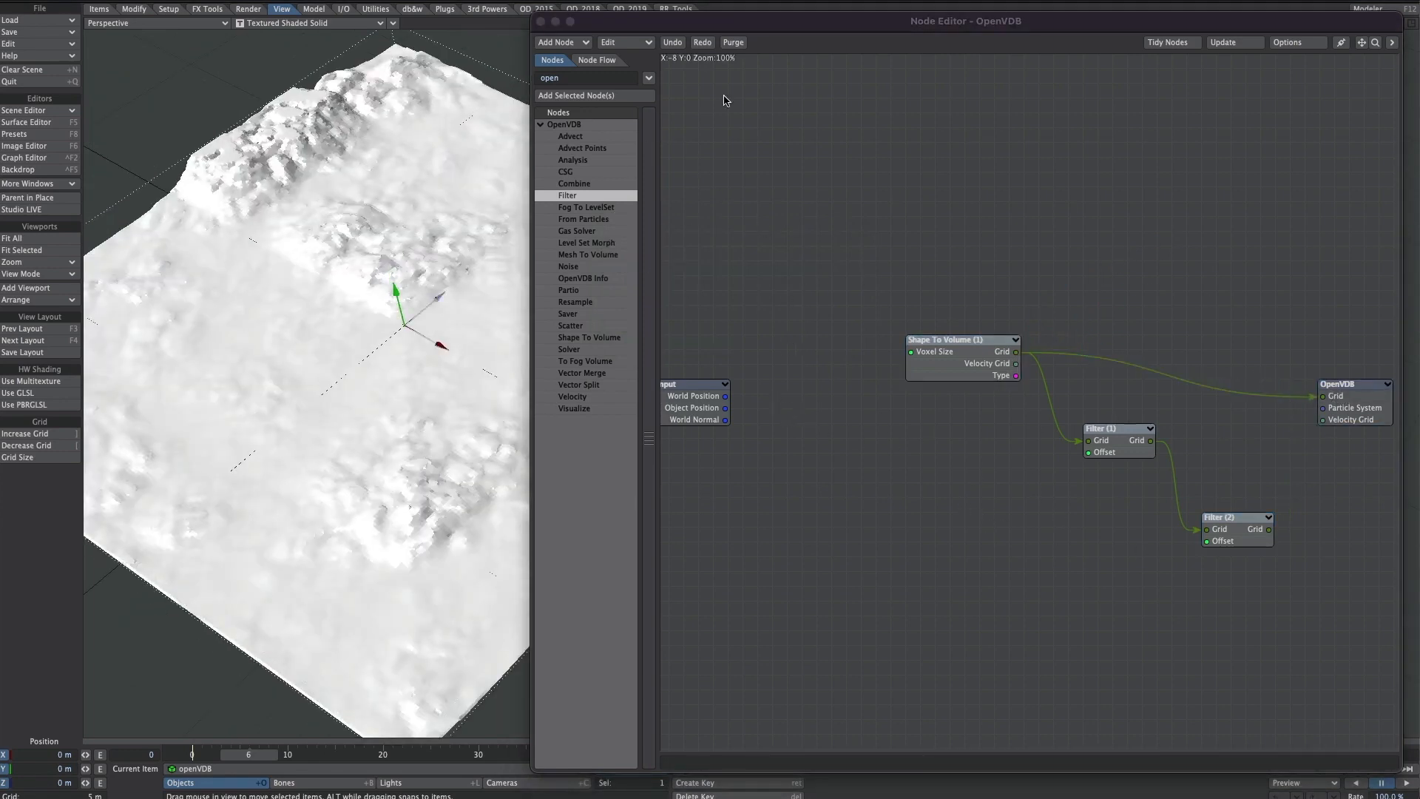
{"action": "left_click", "coordinate": [541, 23]}
Step: Open the node graph of the landscape object's Default surface from the Surface Editor
{"action": "left_click", "coordinate": [805, 241]}
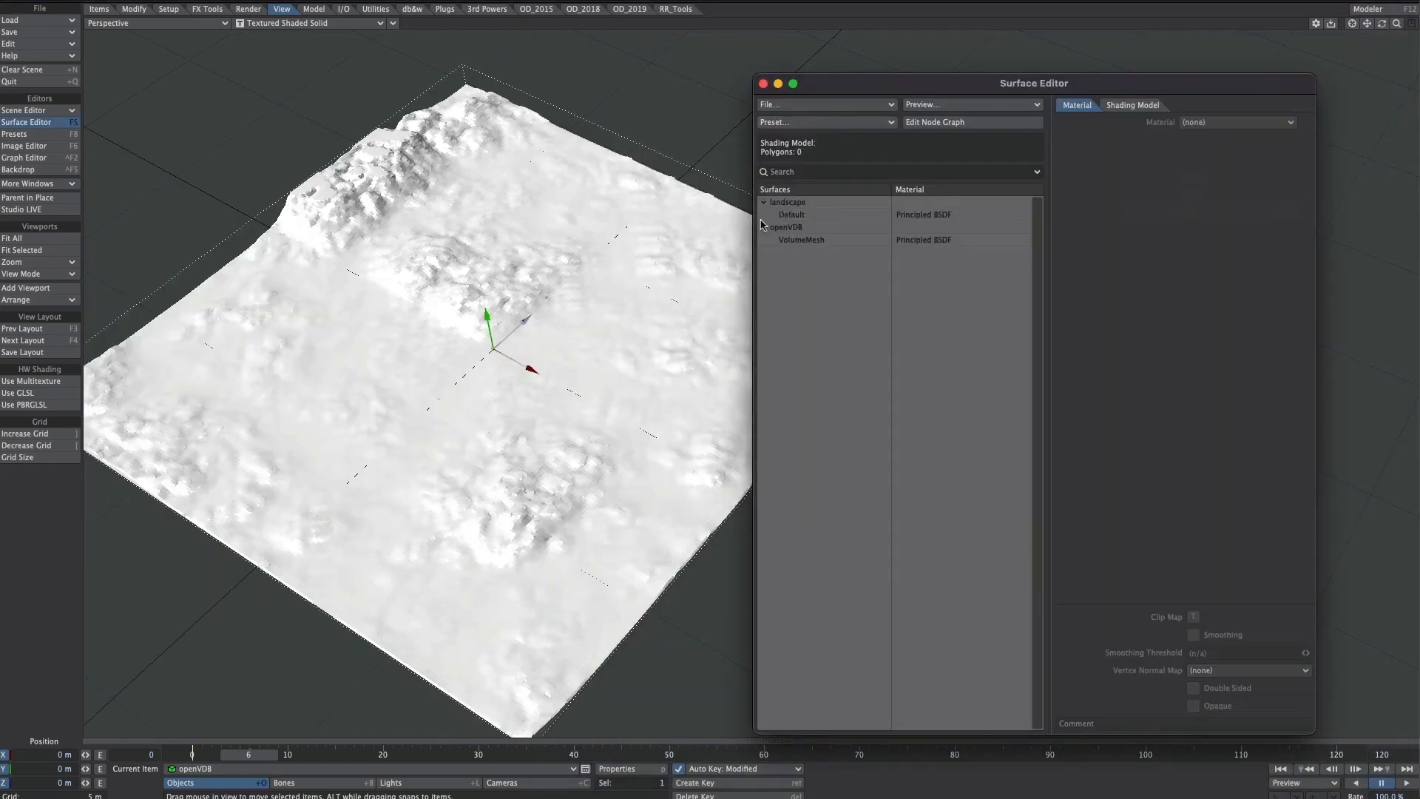
{"action": "left_click", "coordinate": [804, 242]}
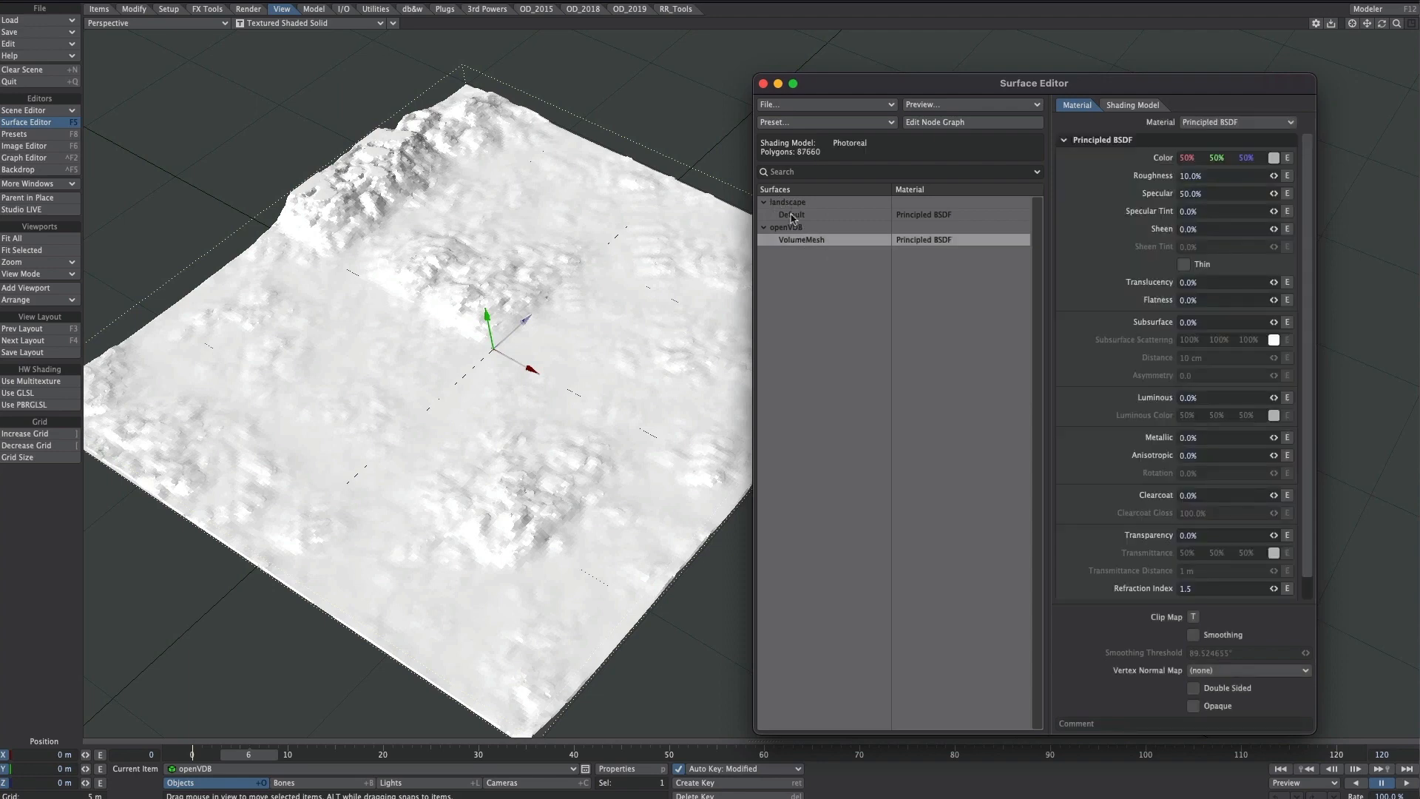
{"action": "left_click", "coordinate": [791, 215]}
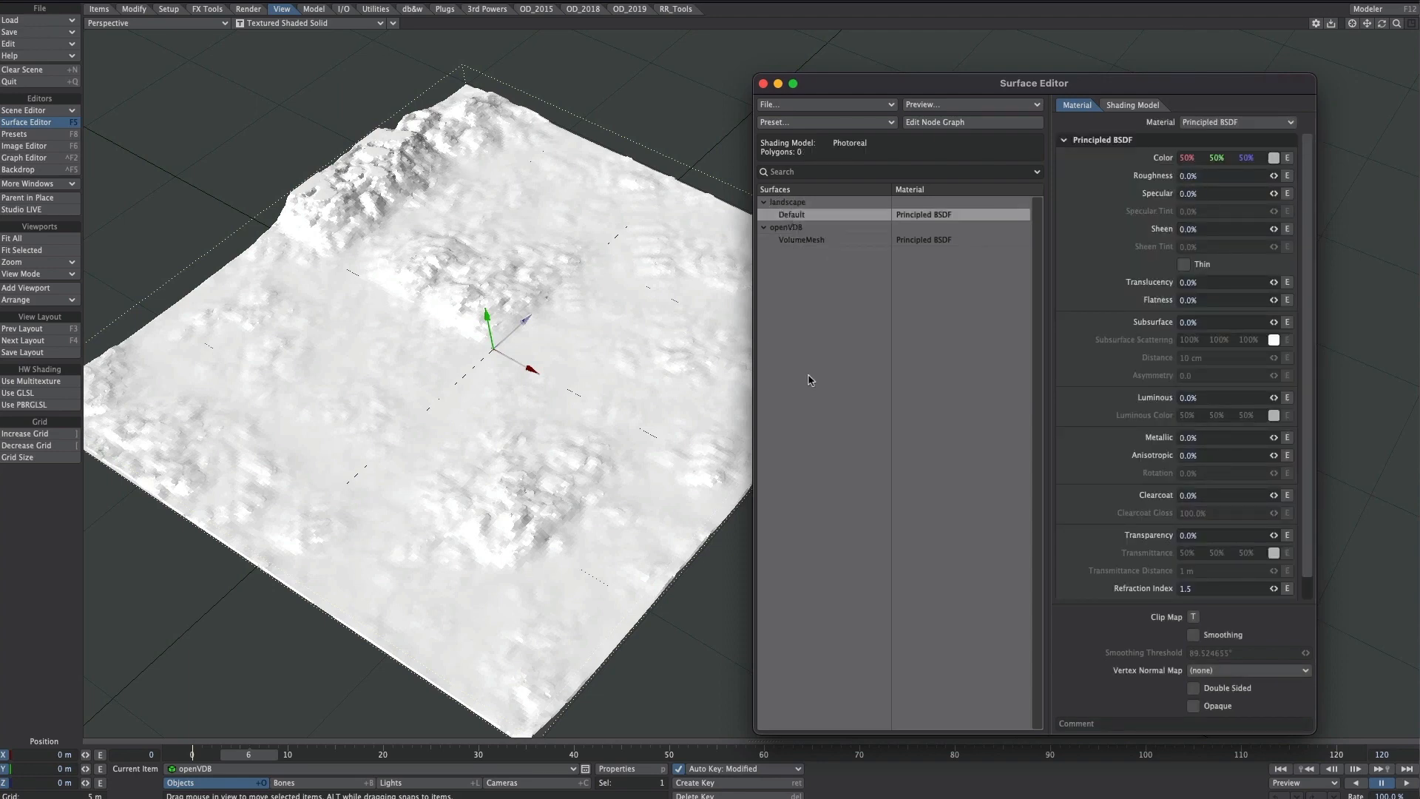
{"action": "left_click", "coordinate": [960, 131]}
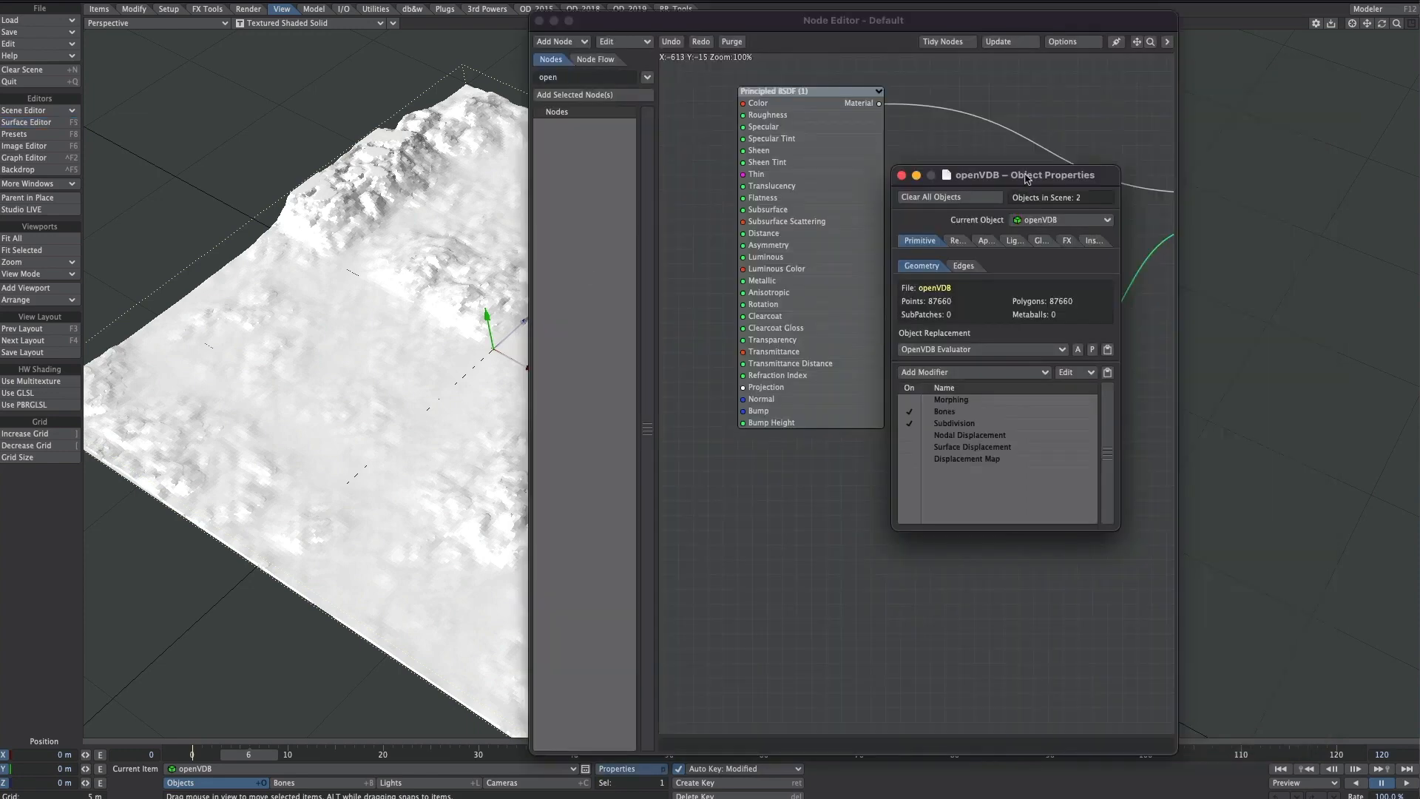
Step: Switch the Object Properties to the landscape null and arrange its window beside the node editor
{"action": "left_click_drag", "start_coordinate": [1028, 179], "coordinate": [1312, 62]}
{"action": "left_click", "coordinate": [1318, 97]}
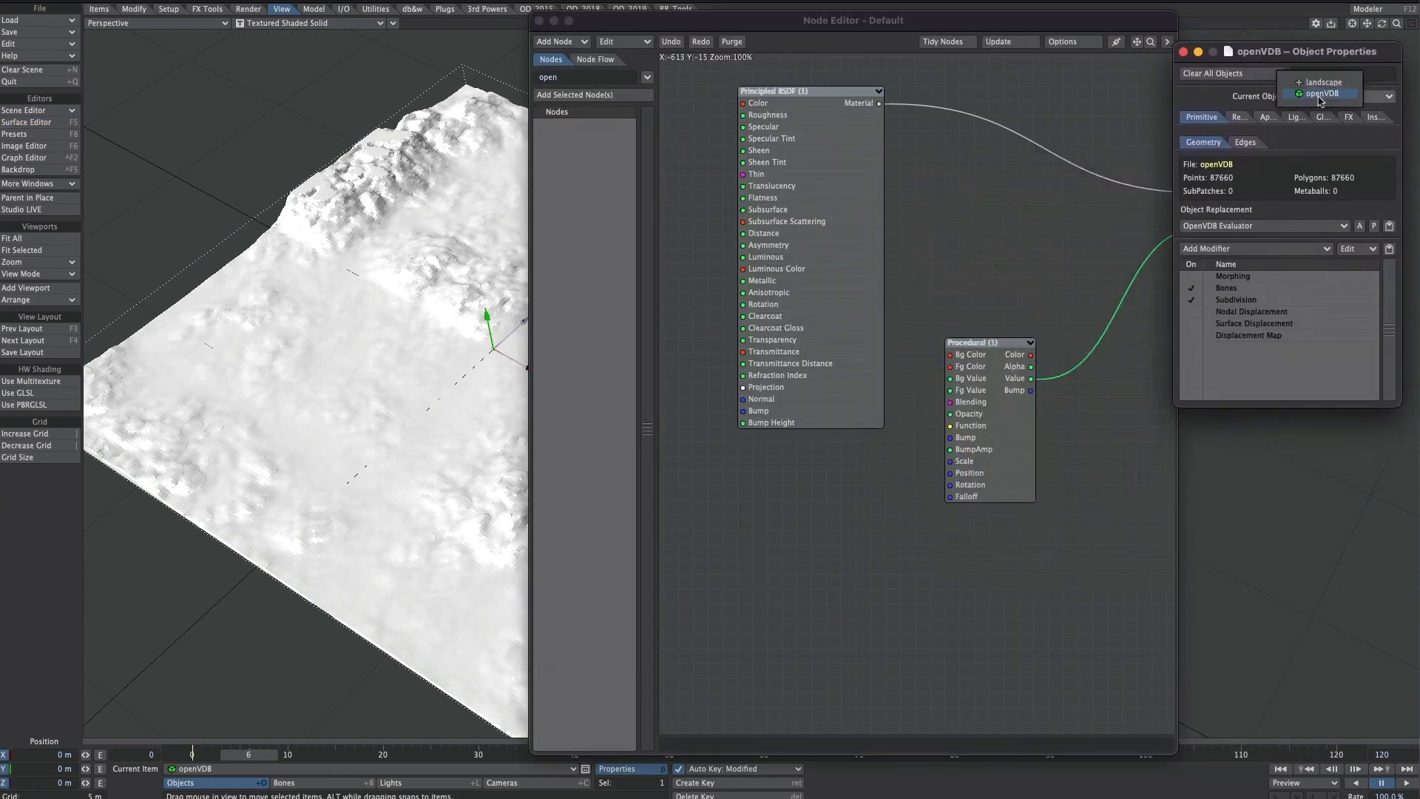
{"action": "left_click", "coordinate": [1346, 85]}
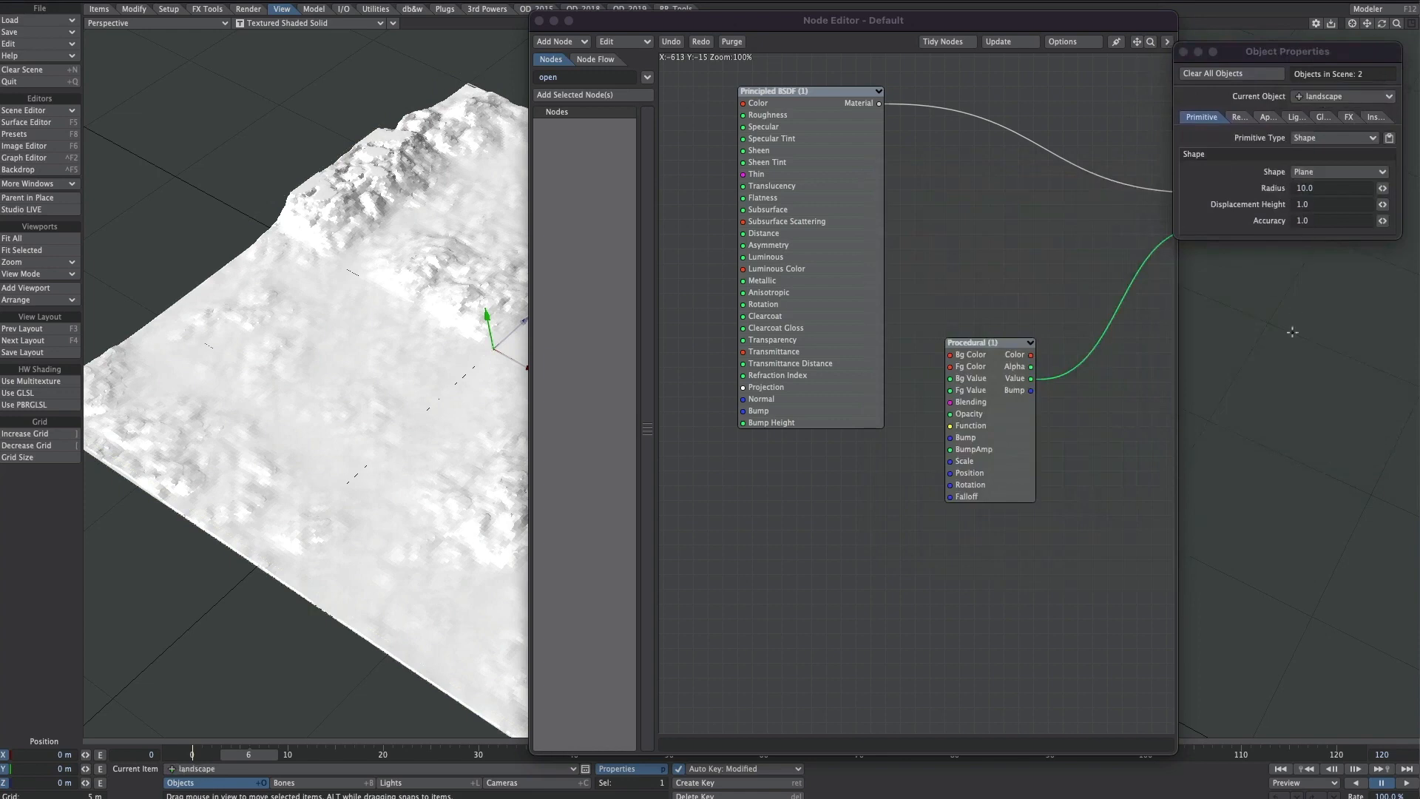
{"action": "left_click_drag", "start_coordinate": [1004, 29], "coordinate": [997, 24]}
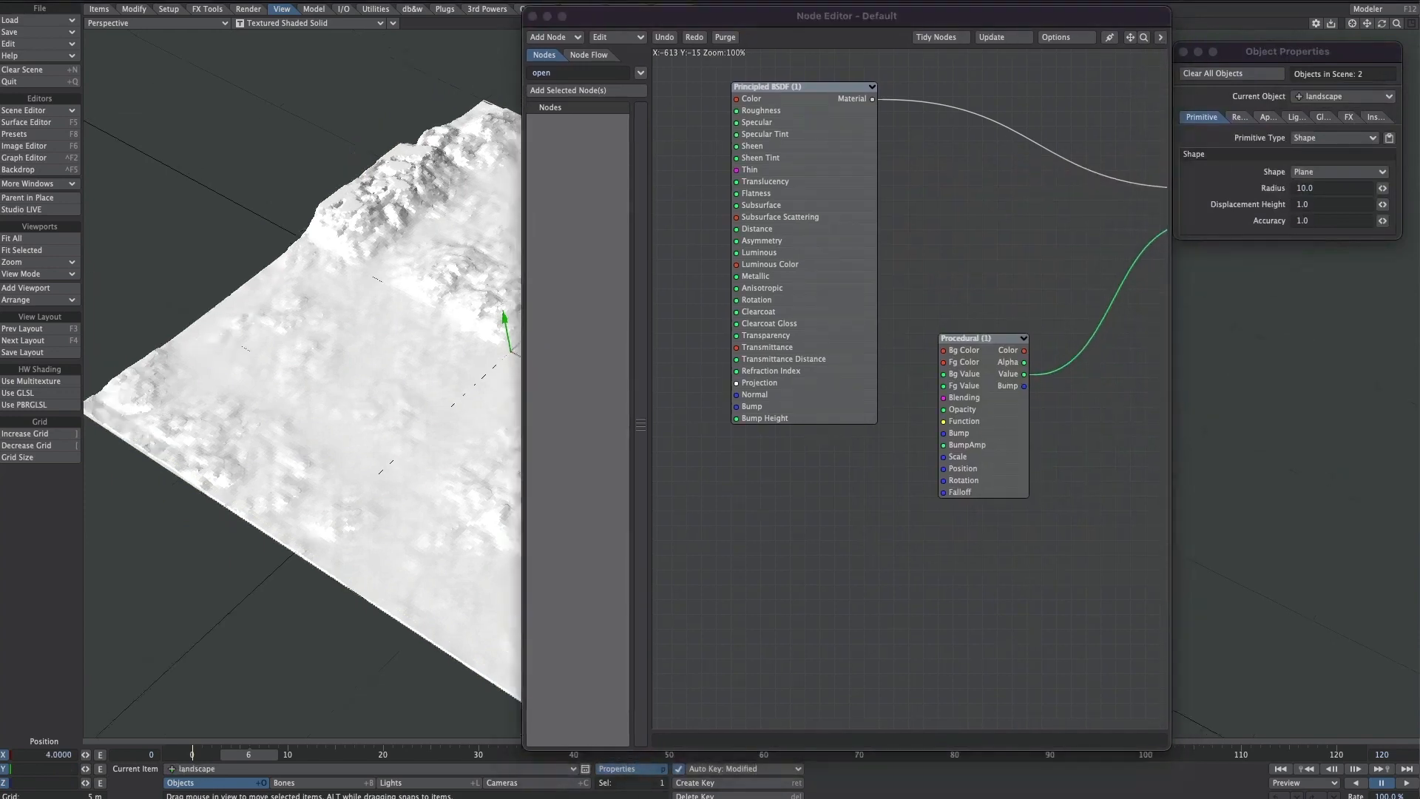
Step: Set the landscape shape's displacement height to 10, followed by 5
{"action": "left_click_drag", "start_coordinate": [444, 404], "coordinate": [428, 374], "text": "alt"}
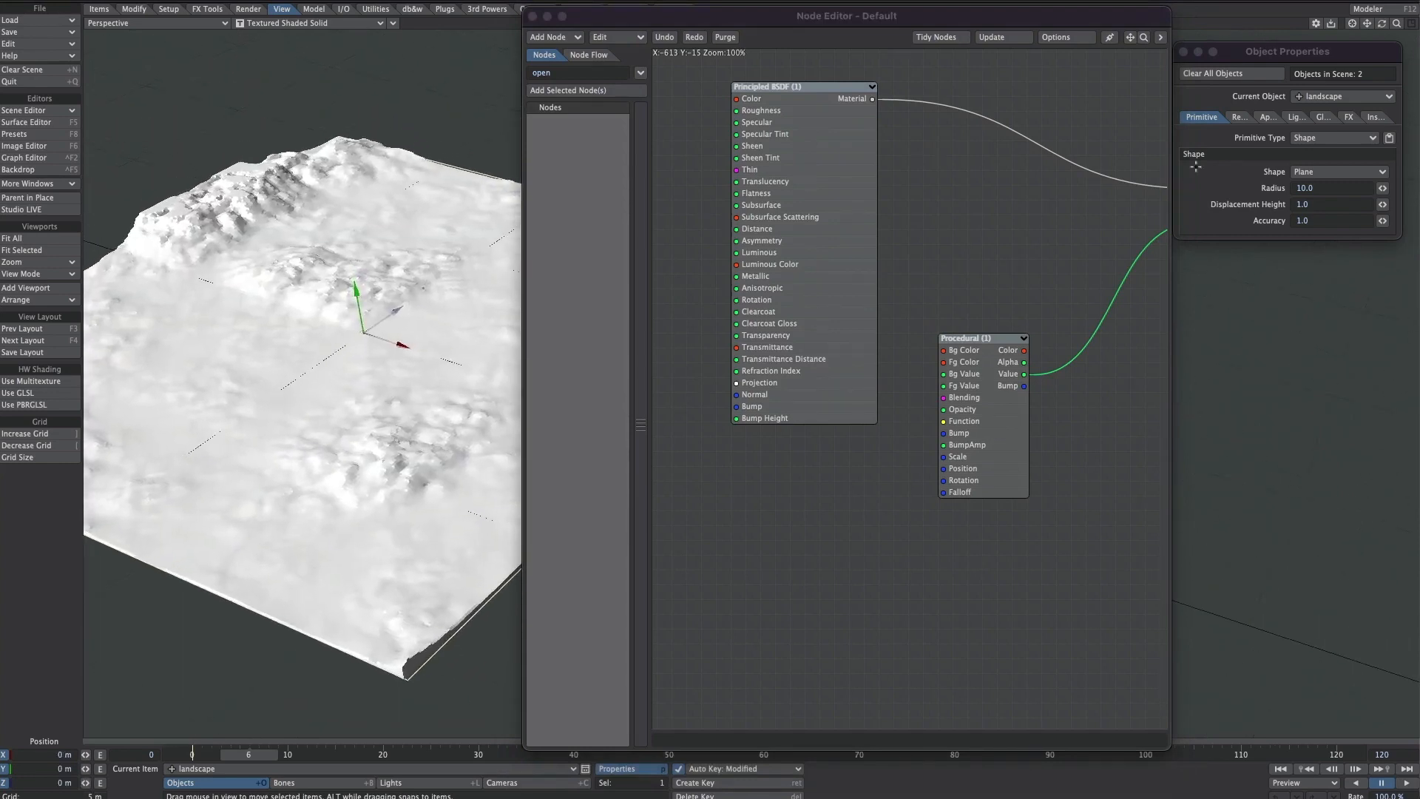
{"action": "left_click_drag", "start_coordinate": [1319, 206], "coordinate": [1269, 217]}
{"action": "type", "text": "10"}
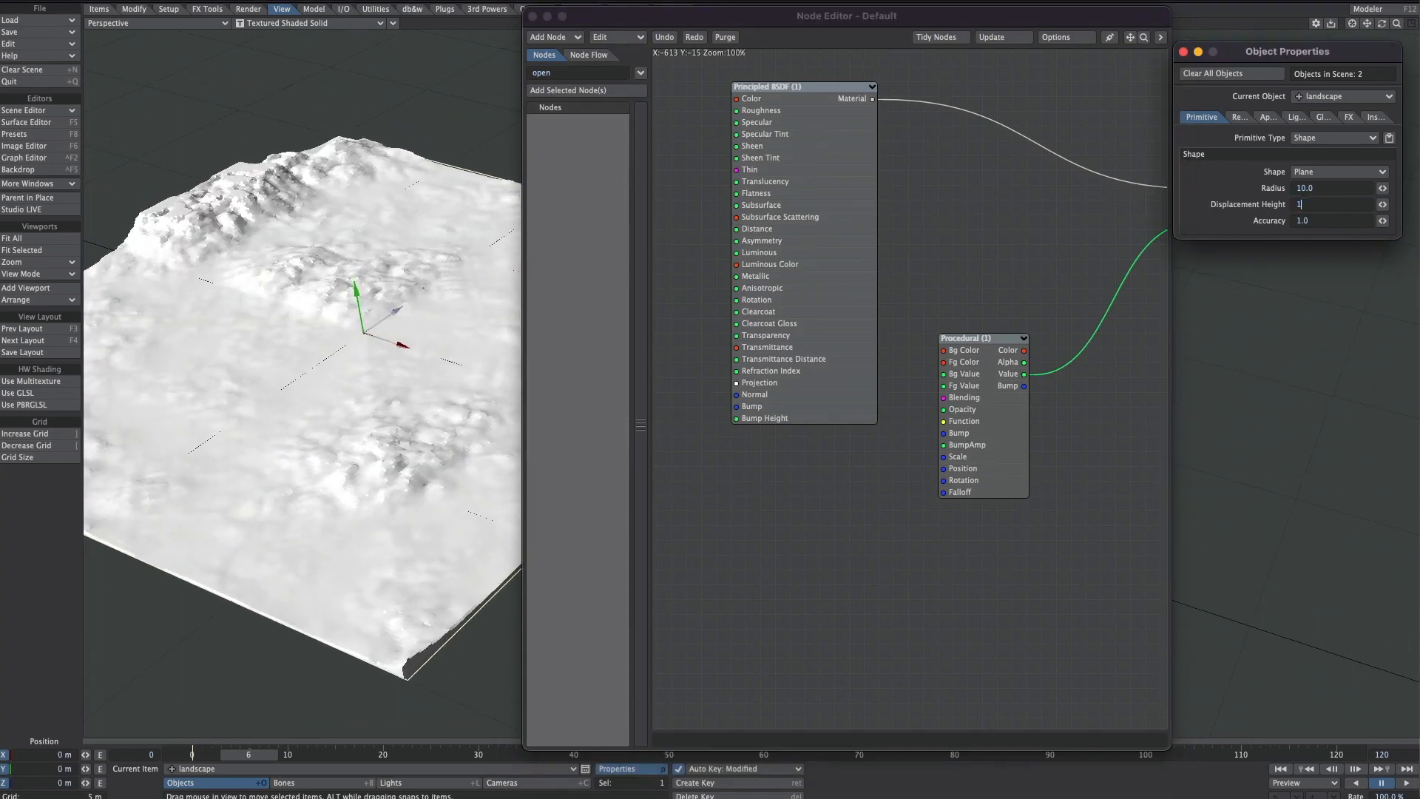
{"action": "key", "text": "Tab"}
{"action": "key", "text": "Return"}
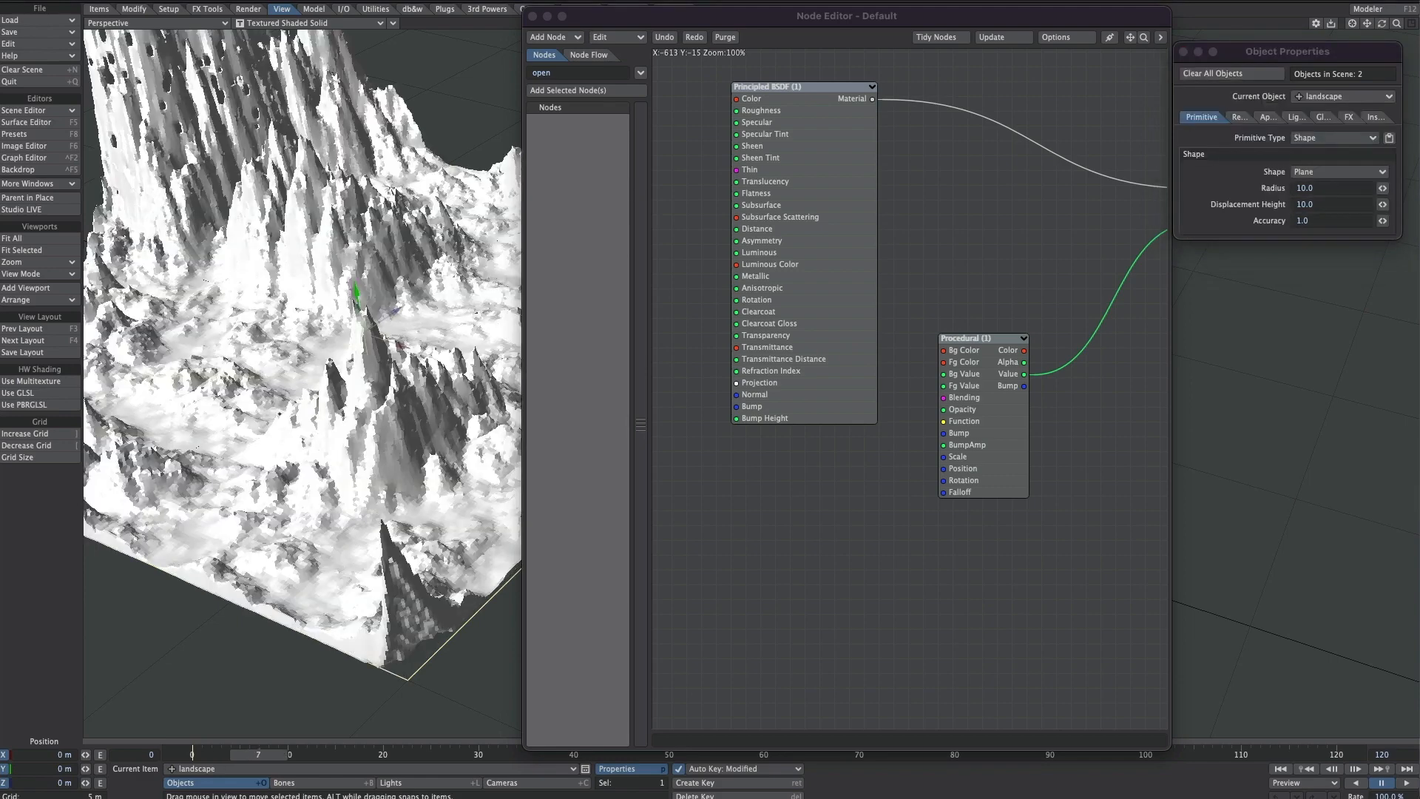
{"action": "left_click_drag", "start_coordinate": [303, 384], "coordinate": [363, 377], "text": "alt"}
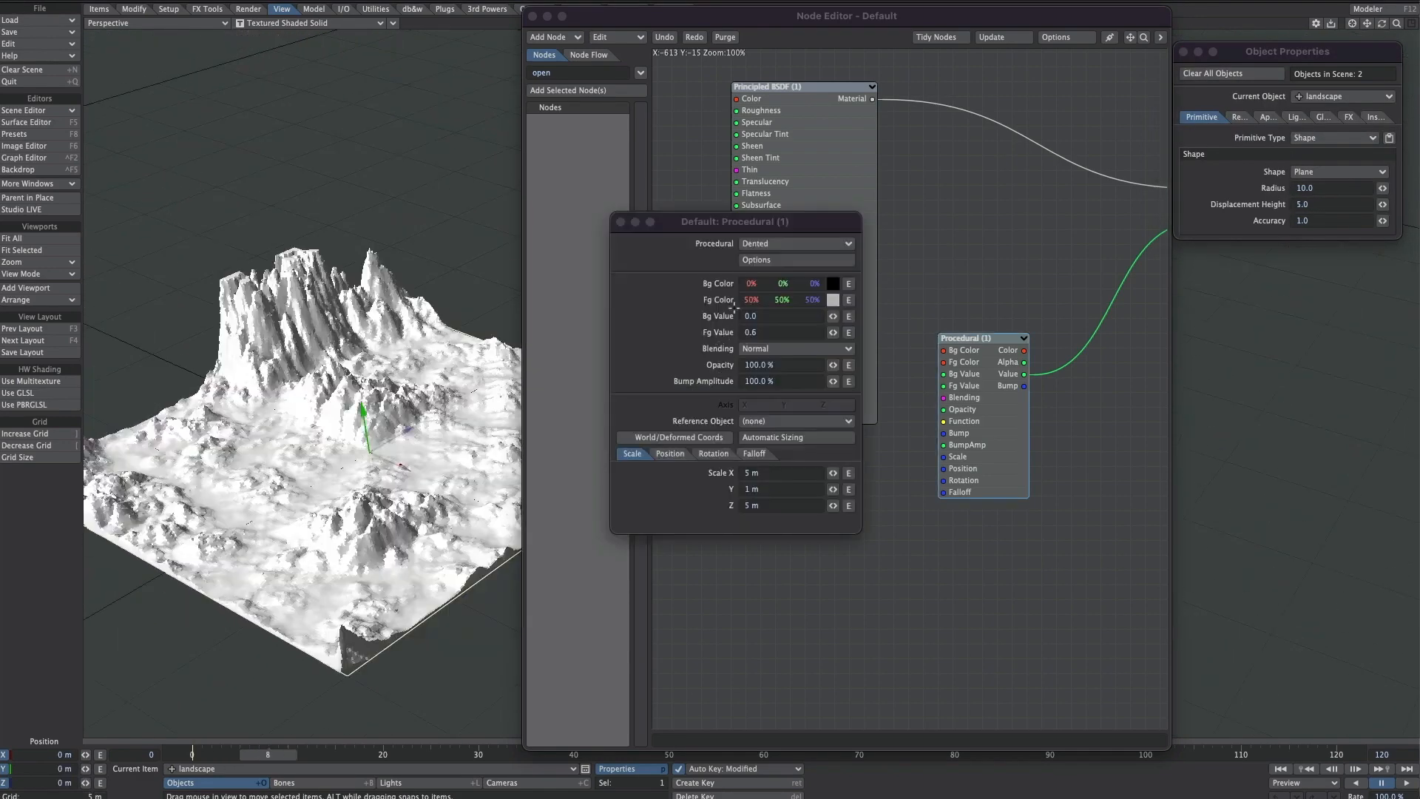
Step: Open the options of the Procedural node's Dented texture and set its scale to 5, followed by 2
{"action": "left_click", "coordinate": [765, 260]}
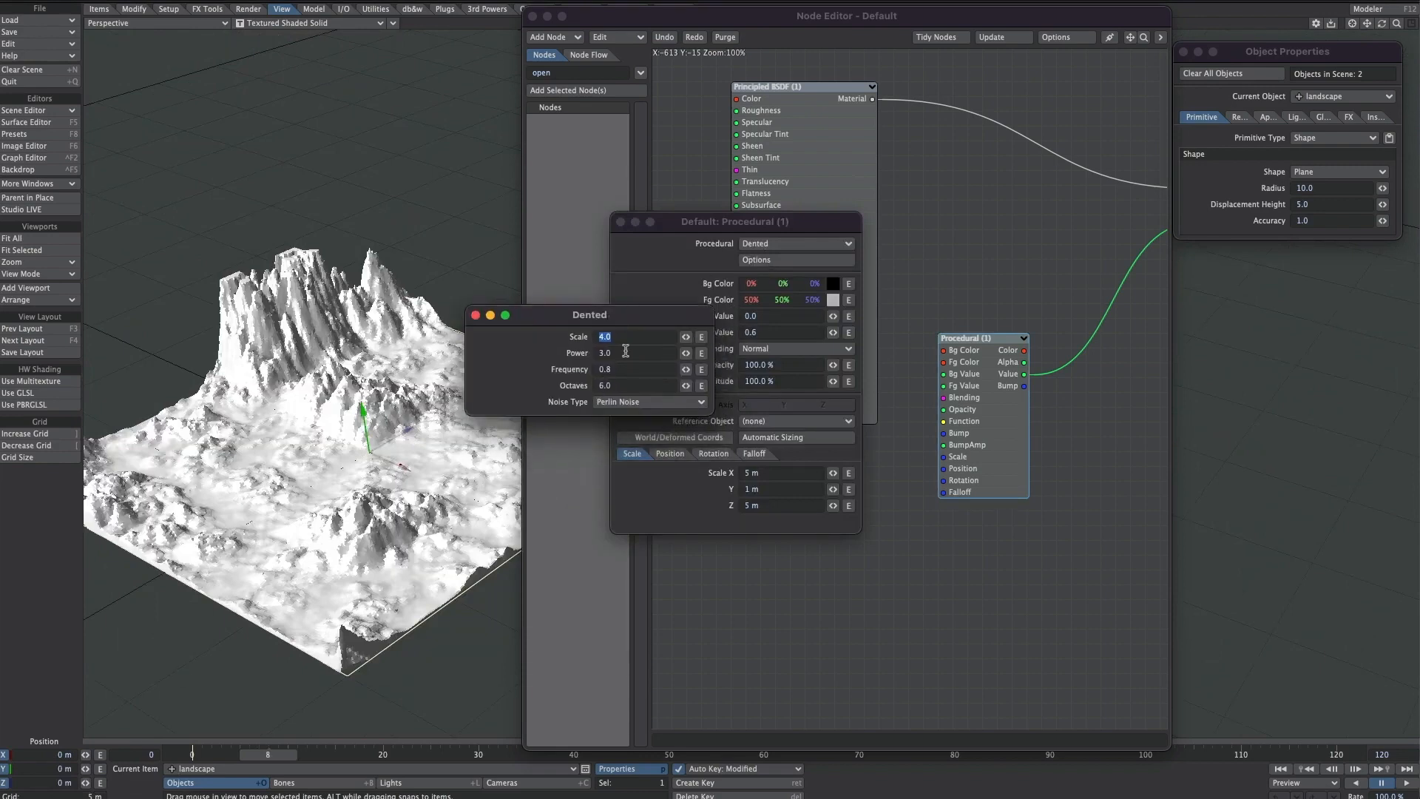
{"action": "key", "text": "Return"}
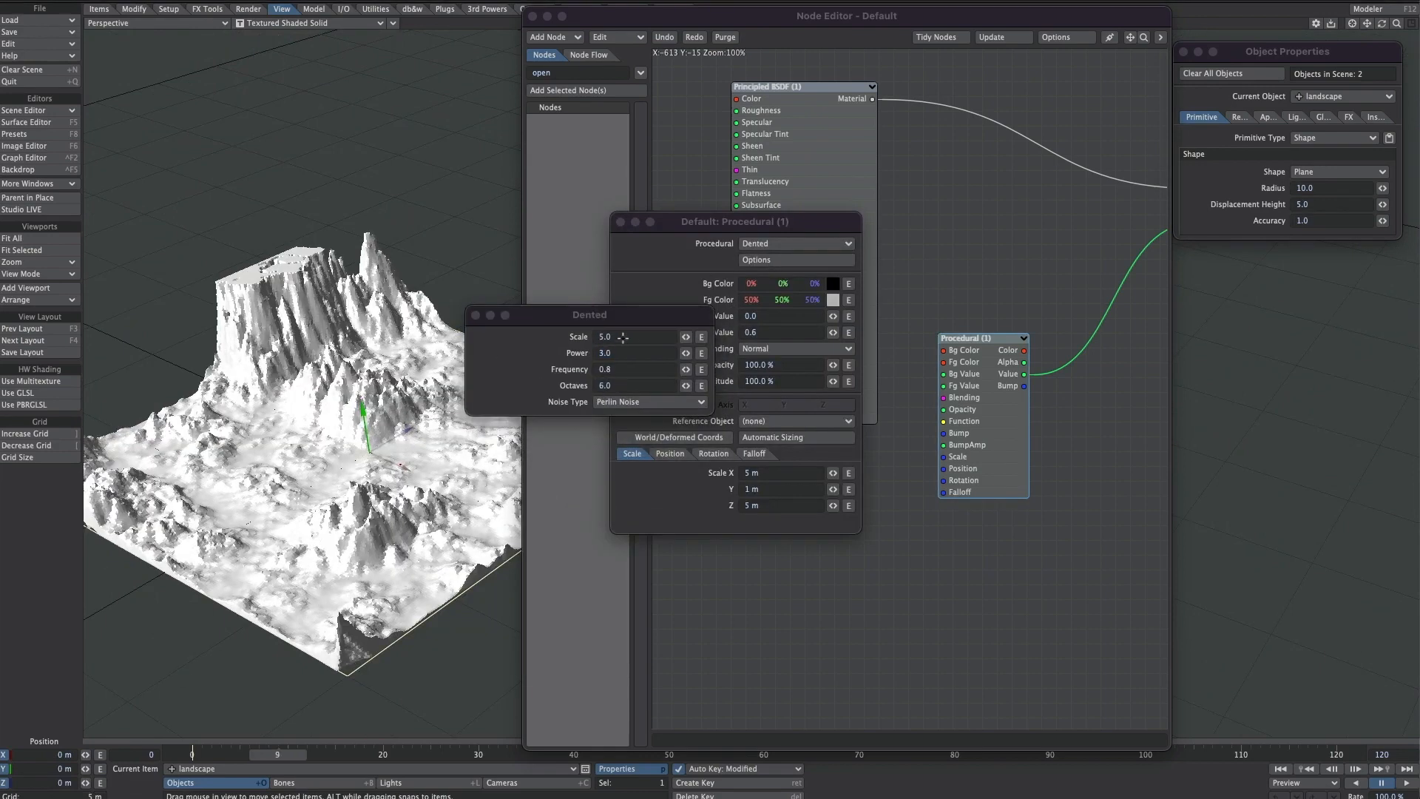
{"action": "left_click_drag", "start_coordinate": [623, 338], "coordinate": [575, 340]}
{"action": "type", "text": "2"}
{"action": "key", "text": "Return"}
Step: Set the Dented texture's octaves to 3, followed by 8, and close its options
{"action": "left_click", "coordinate": [621, 385]}
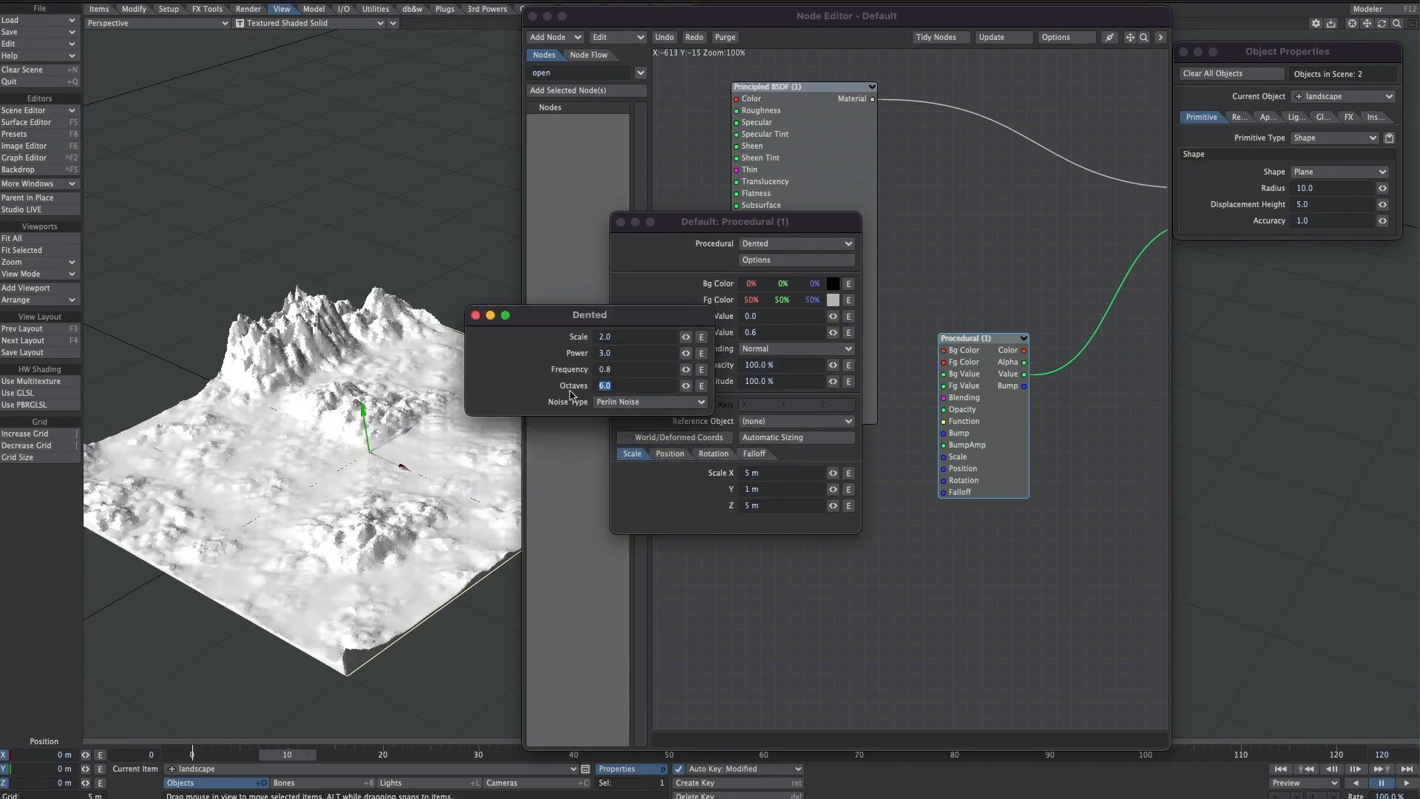
{"action": "type", "text": "3"}
{"action": "key", "text": "Return"}
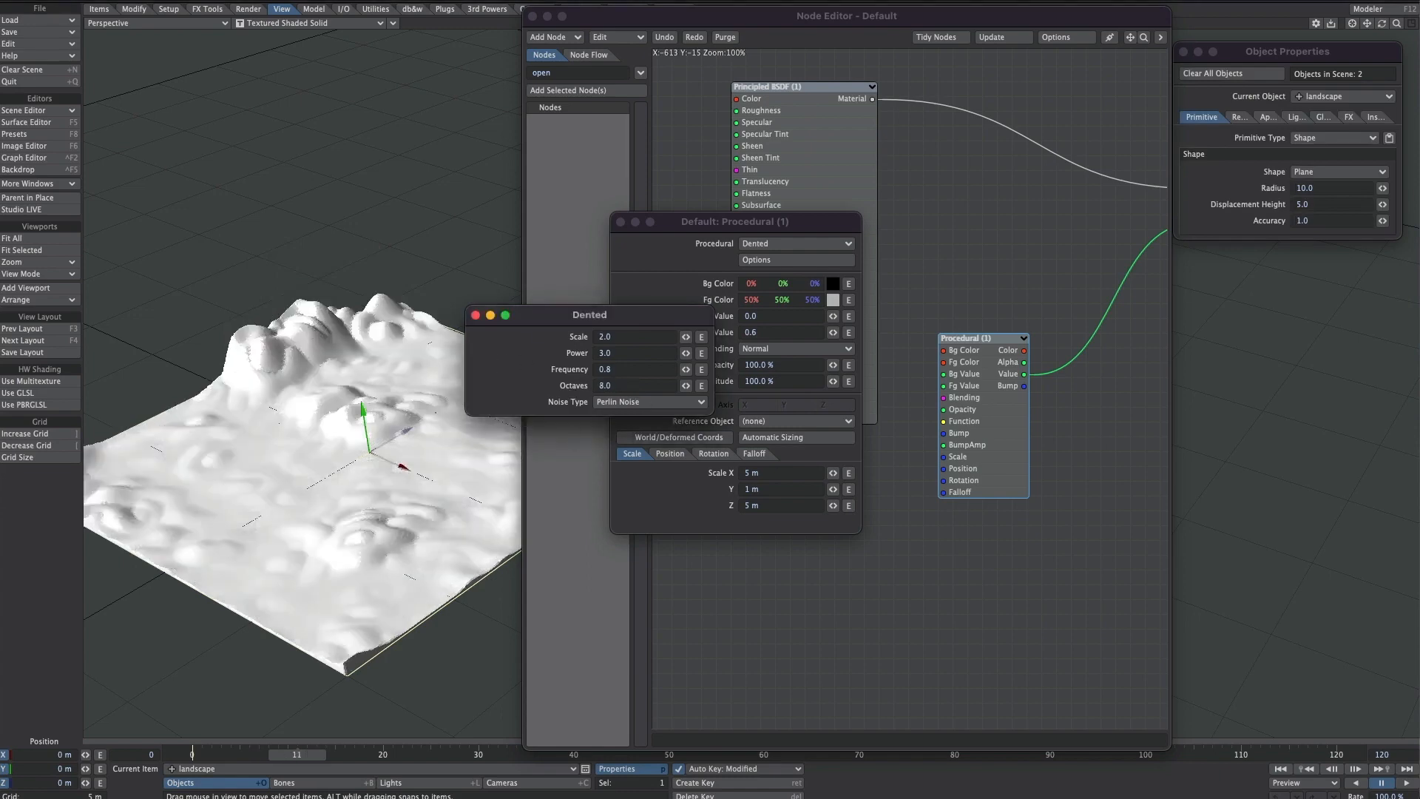
{"action": "left_click", "coordinate": [475, 315]}
Step: Switch the Procedural node's texture to FBM and advance the timeline to frame 13 to update the landscape mesh
{"action": "left_click_drag", "start_coordinate": [423, 352], "coordinate": [535, 307], "text": "alt+shift"}
{"action": "left_click", "coordinate": [824, 243]}
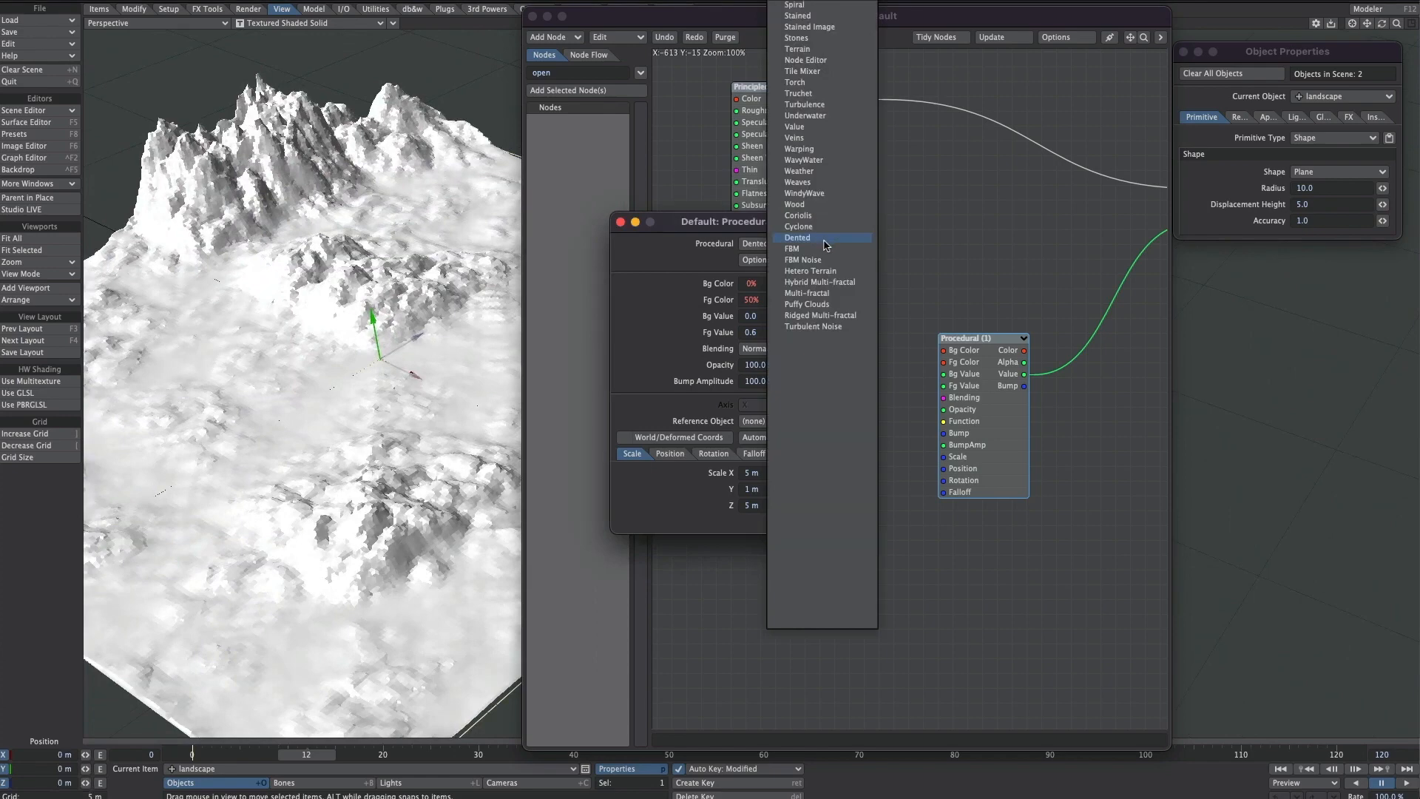
{"action": "left_click", "coordinate": [824, 251]}
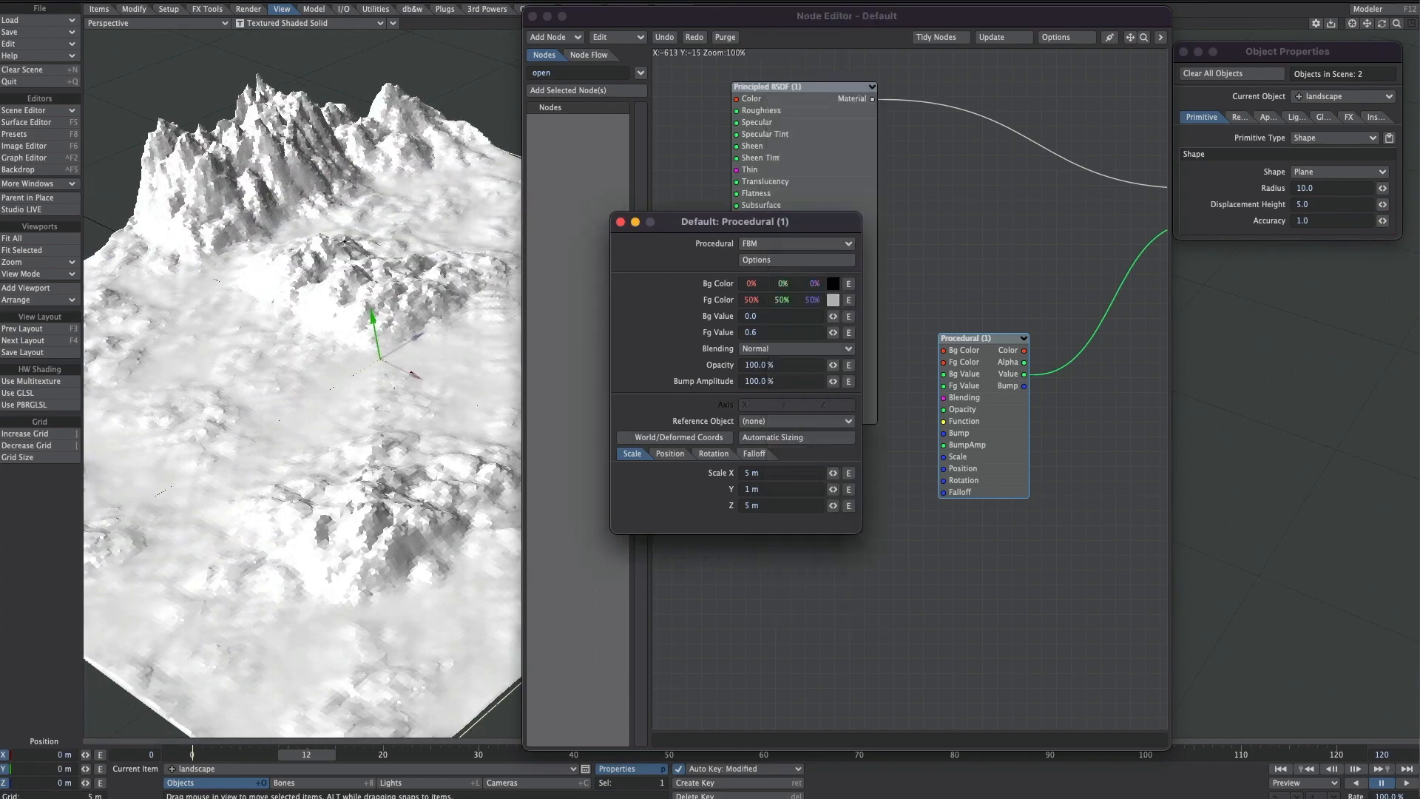
{"action": "left_click_drag", "start_coordinate": [306, 754], "coordinate": [316, 754]}
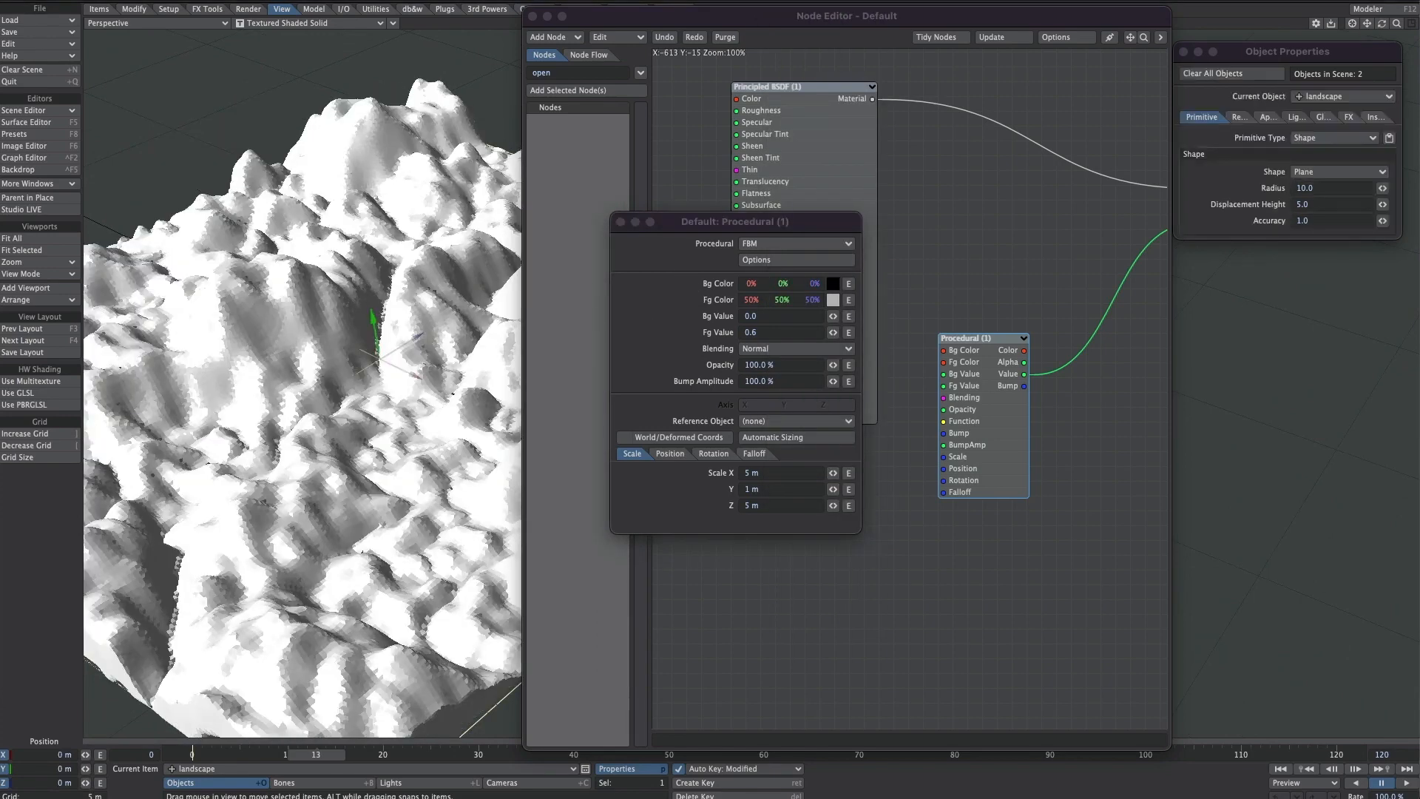
{"action": "left_click_drag", "start_coordinate": [373, 355], "coordinate": [449, 399], "text": "alt"}
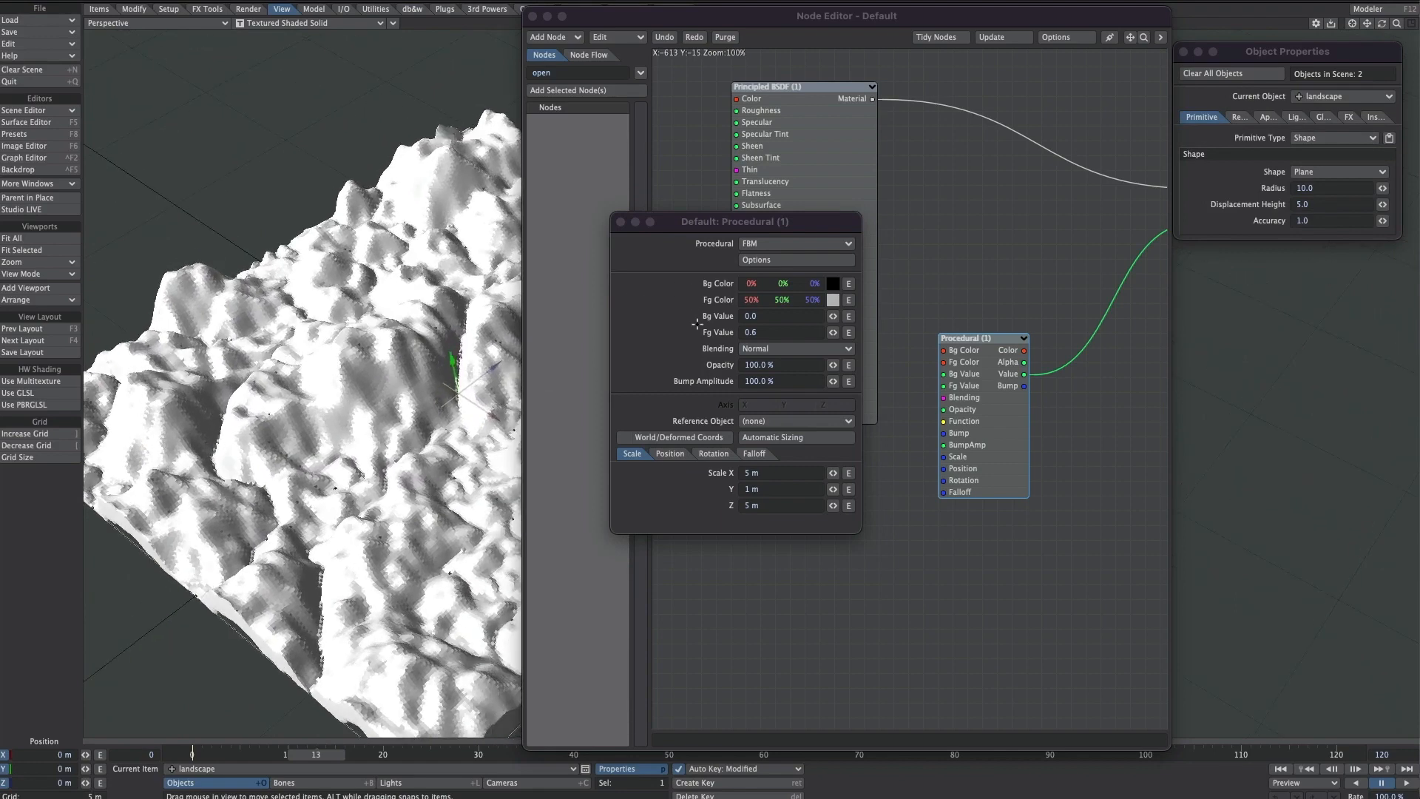
Step: Move the node editor out of the way and place the Procedural settings window beneath Object Properties
{"action": "left_click_drag", "start_coordinate": [697, 17], "coordinate": [1109, 795]}
{"action": "left_click_drag", "start_coordinate": [783, 222], "coordinate": [1344, 269]}
{"action": "left_click_drag", "start_coordinate": [1036, 348], "coordinate": [1065, 348], "text": "ctrl+alt"}
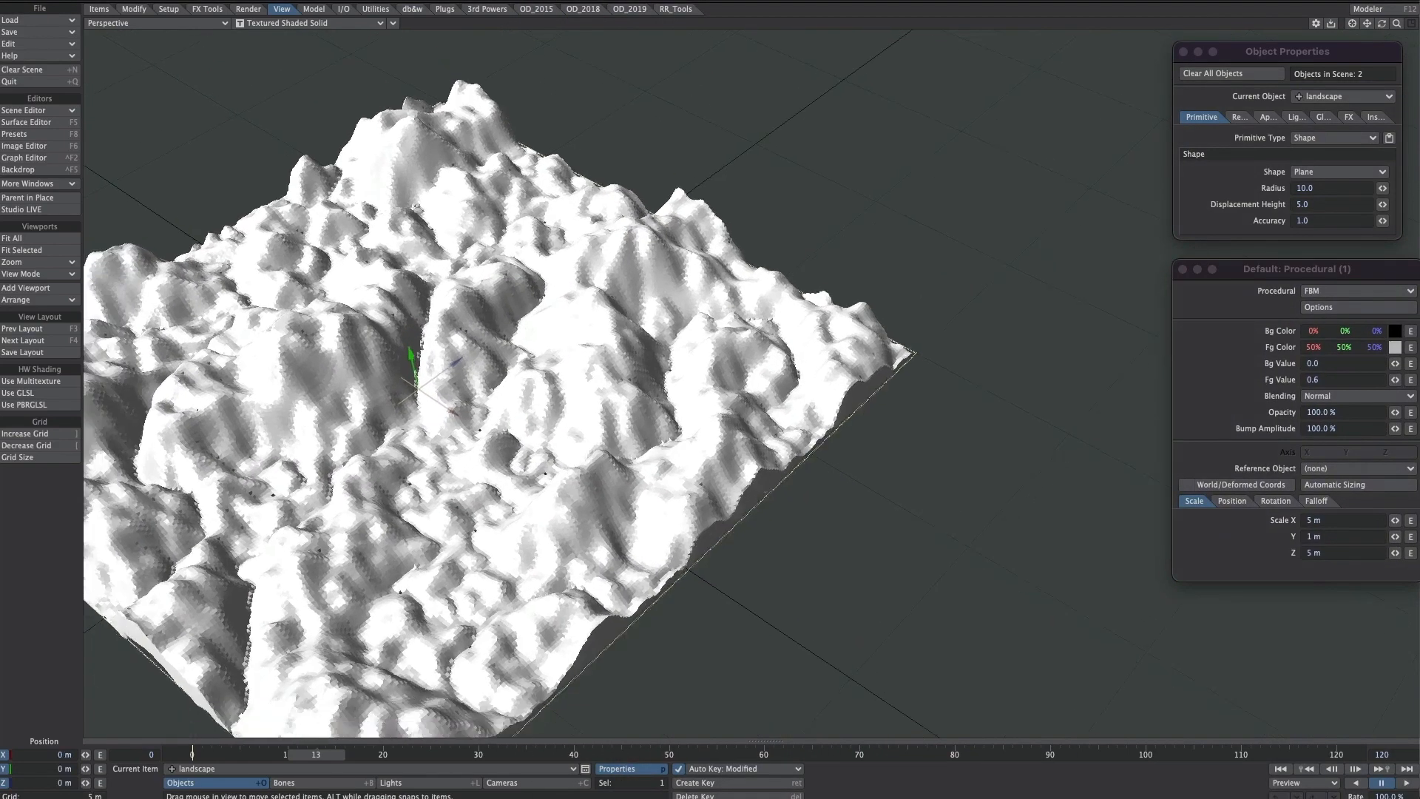
Step: Change the Perspective viewport's shading option so the landscape is lit with stronger contrast
{"action": "mouse_move", "coordinate": [517, 370]}
{"action": "left_mouse_down", "text": "alt+shift"}
{"action": "mouse_move", "coordinate": [710, 300]}
{"action": "mouse_move", "coordinate": [681, 288]}
{"action": "left_mouse_up", "text": "alt+shift"}
{"action": "left_click", "coordinate": [394, 24]}
{"action": "left_click", "coordinate": [386, 145]}
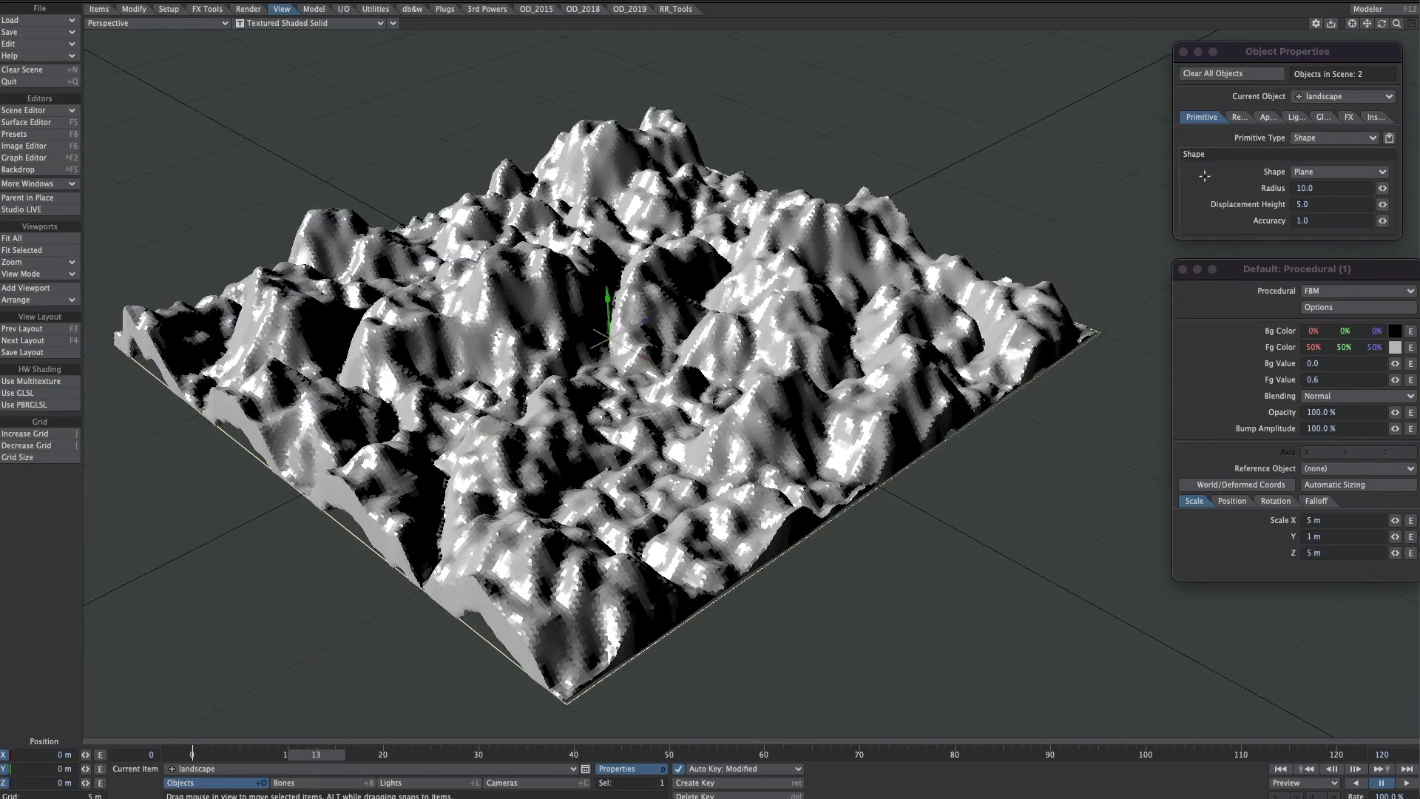
Step: In the Surface Editor, set the VolumeMesh surface's Specular to 0% and brighten its Color to 78%, then close the editor
{"action": "key", "text": "F5"}
{"action": "left_click", "coordinate": [817, 230]}
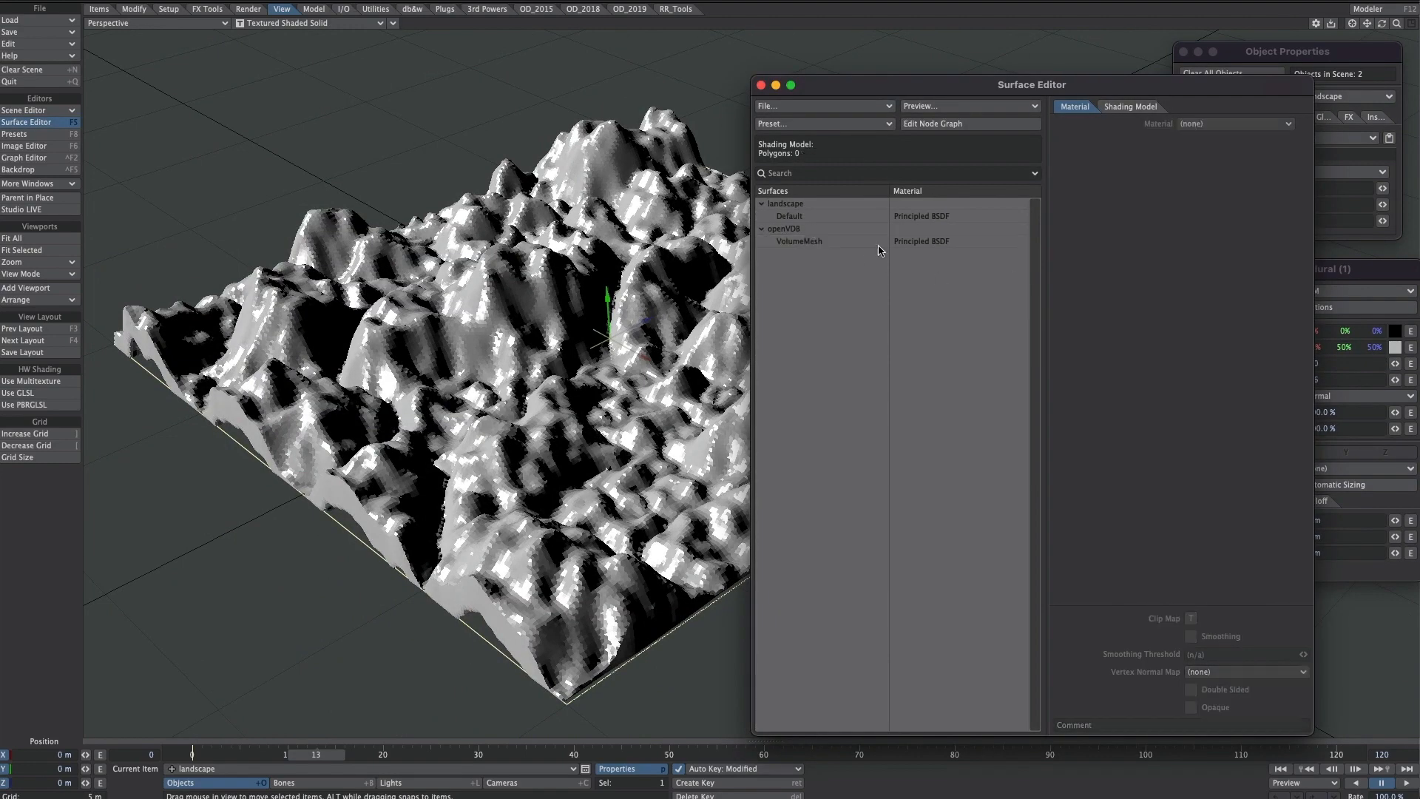
{"action": "left_click", "coordinate": [842, 242]}
{"action": "left_click_drag", "start_coordinate": [1202, 195], "coordinate": [1138, 193]}
{"action": "type", "text": "0"}
{"action": "key", "text": "Tab"}
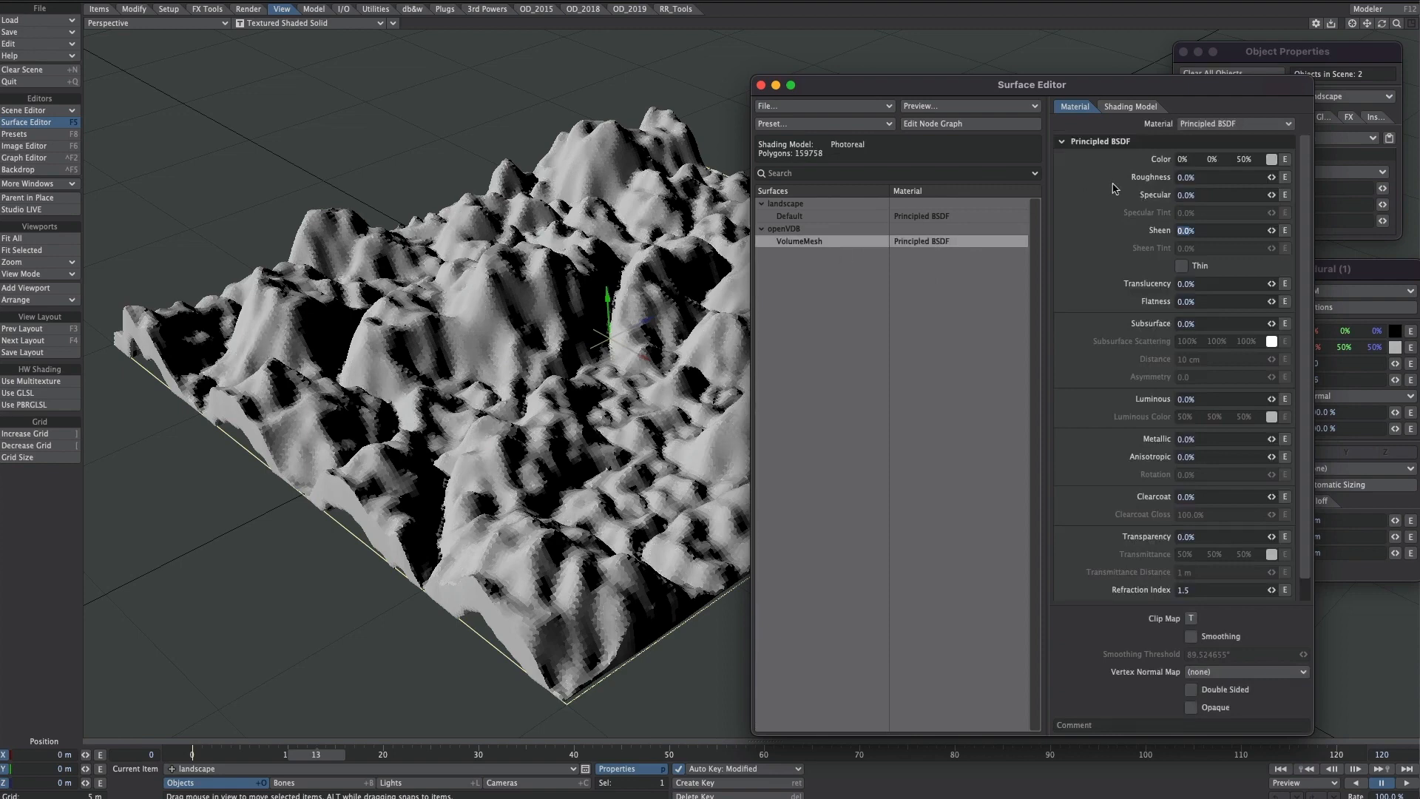
{"action": "left_click_drag", "start_coordinate": [1240, 161], "coordinate": [1266, 161]}
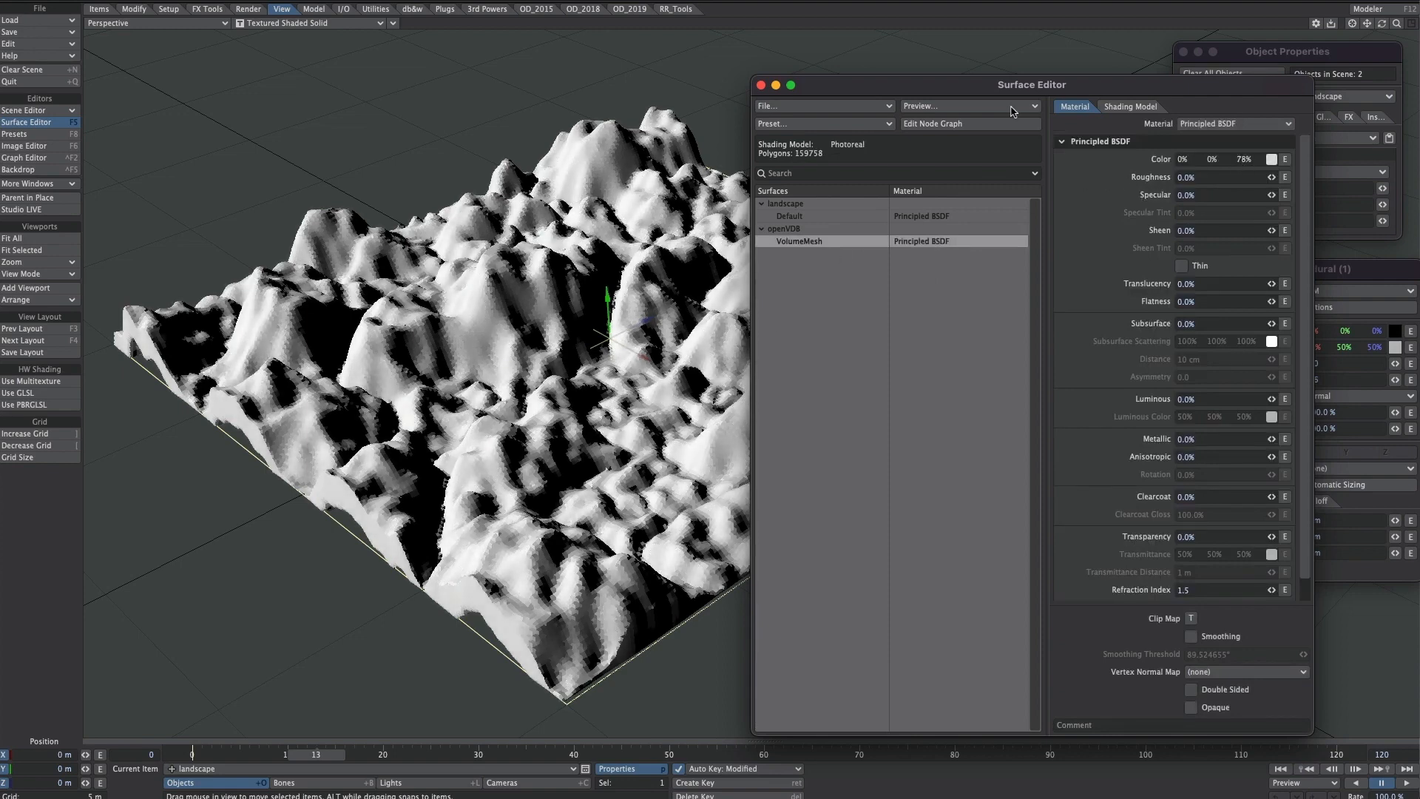
{"action": "left_click", "coordinate": [761, 85]}
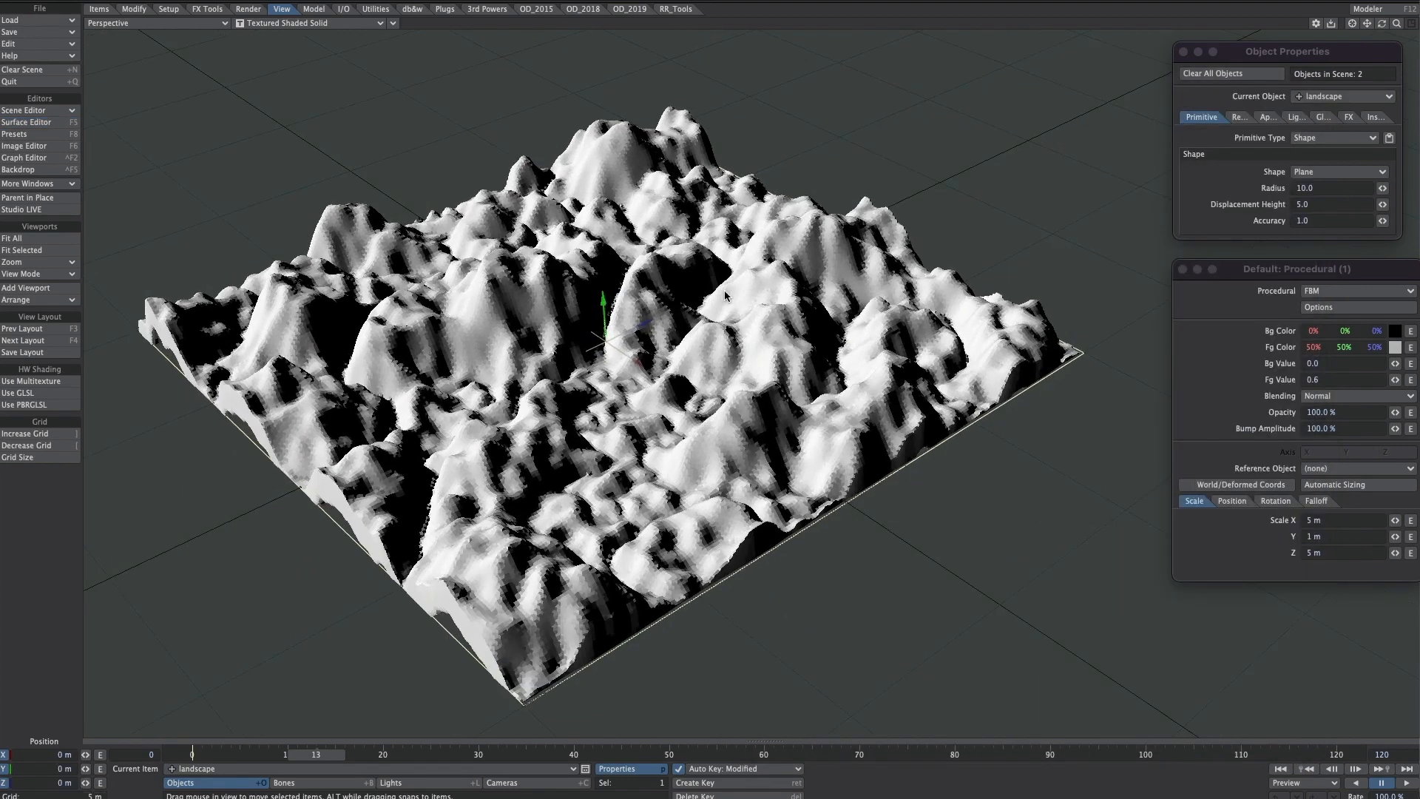
Step: Switch the Procedural texture to FBM Noise and set its X scale to 30 m and Z scale to 3
{"action": "left_click", "coordinate": [1308, 290]}
{"action": "left_click", "coordinate": [1305, 304]}
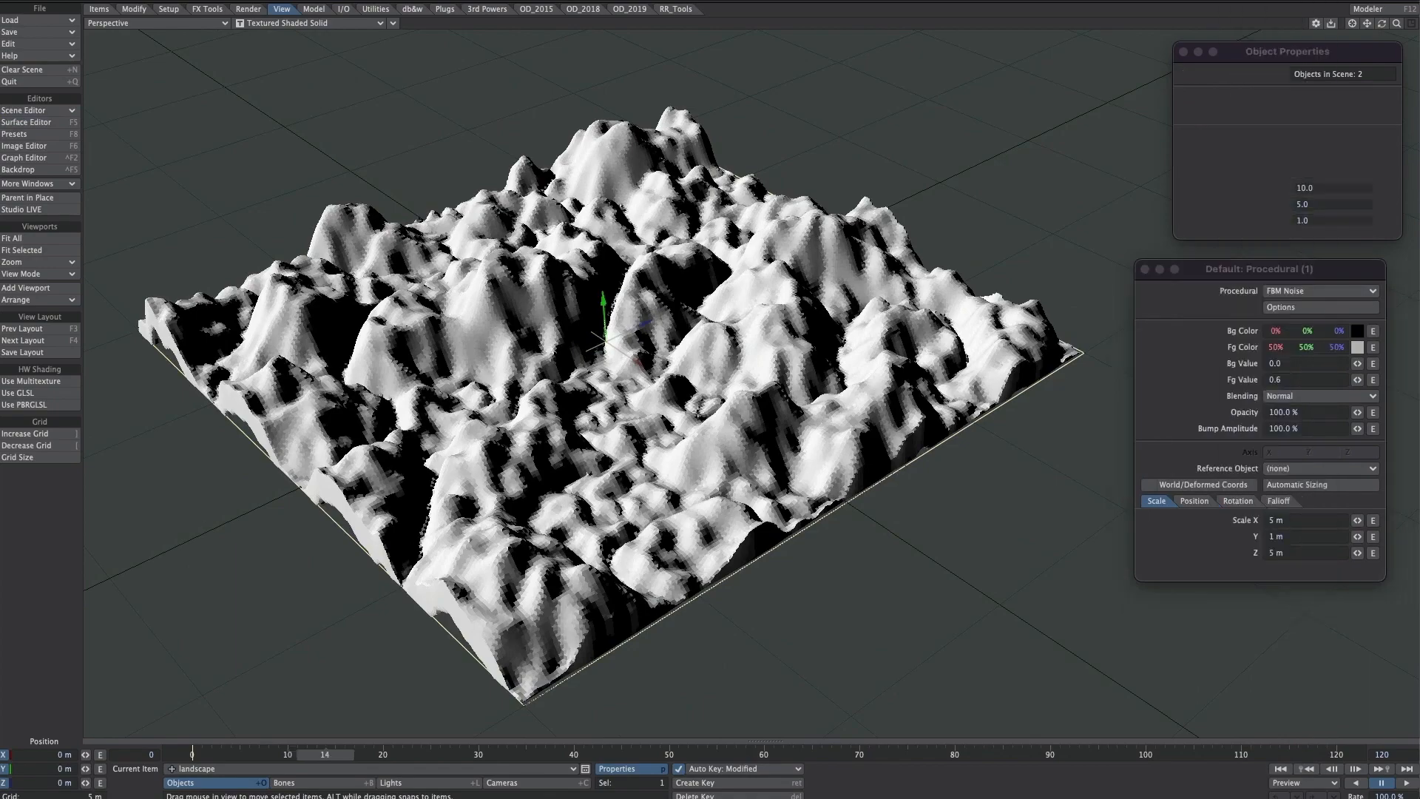
{"action": "left_click_drag", "start_coordinate": [752, 370], "coordinate": [650, 443], "text": "alt"}
{"action": "left_click_drag", "start_coordinate": [1288, 520], "coordinate": [1230, 522]}
{"action": "type", "text": "30"}
{"action": "key", "text": "Tab"}
{"action": "key", "text": "Tab"}
{"action": "type", "text": "3"}
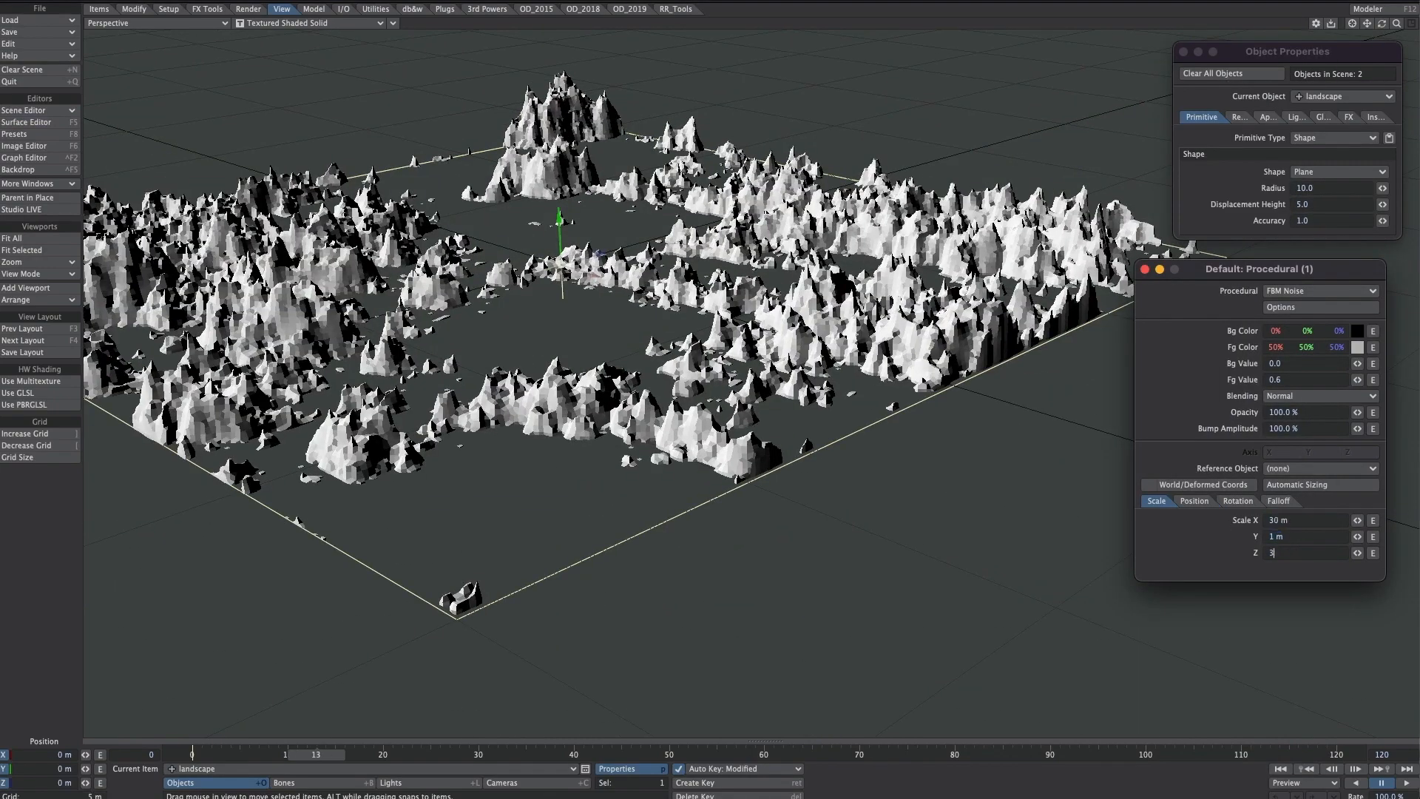
Step: Switch the Procedural texture to Warping and inspect the resulting terrain from several angles
{"action": "left_click_drag", "start_coordinate": [784, 355], "coordinate": [828, 392], "text": "alt"}
{"action": "left_click", "coordinate": [1320, 291]}
{"action": "left_click", "coordinate": [1279, 397]}
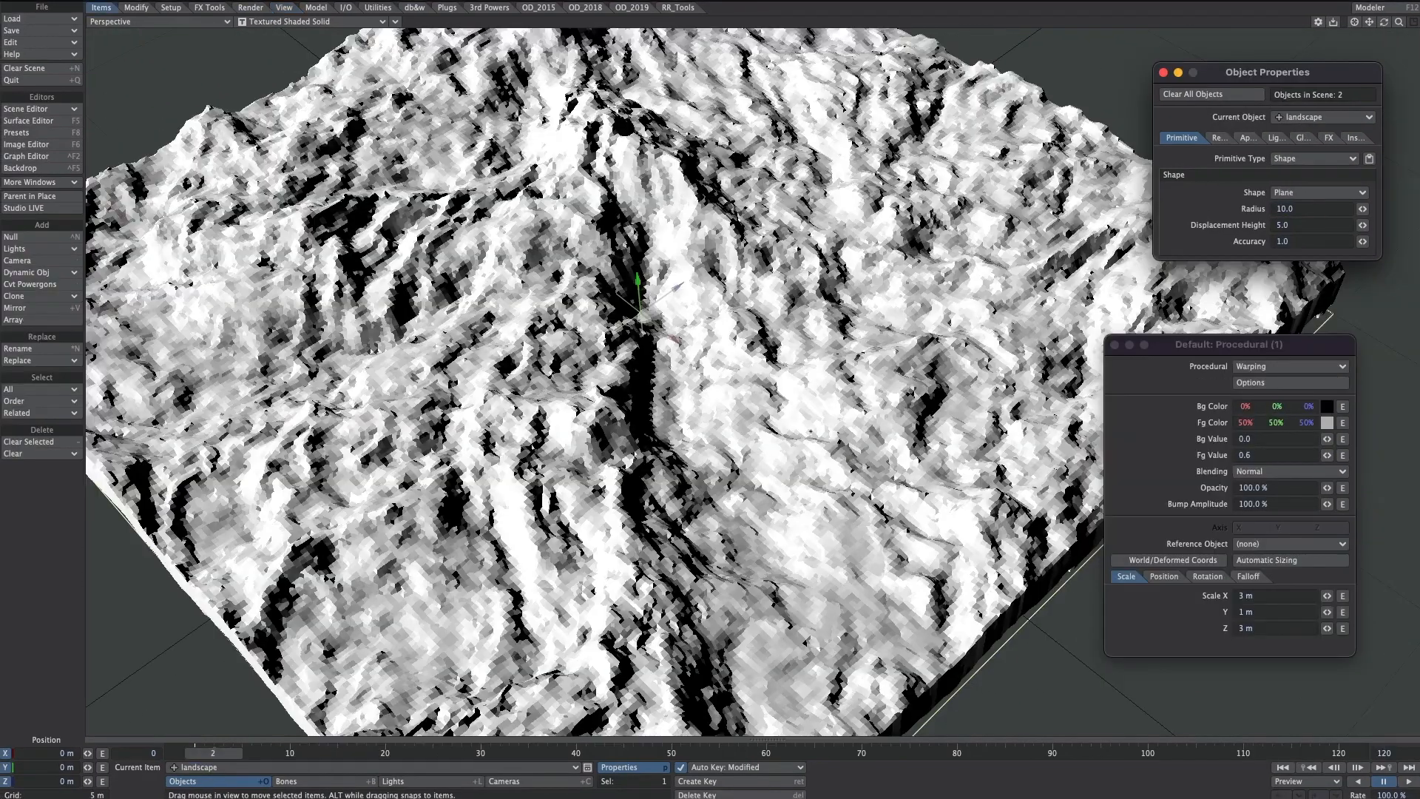
{"action": "scroll", "coordinate": [751, 381], "scroll_direction": "down", "scroll_amount": 2}
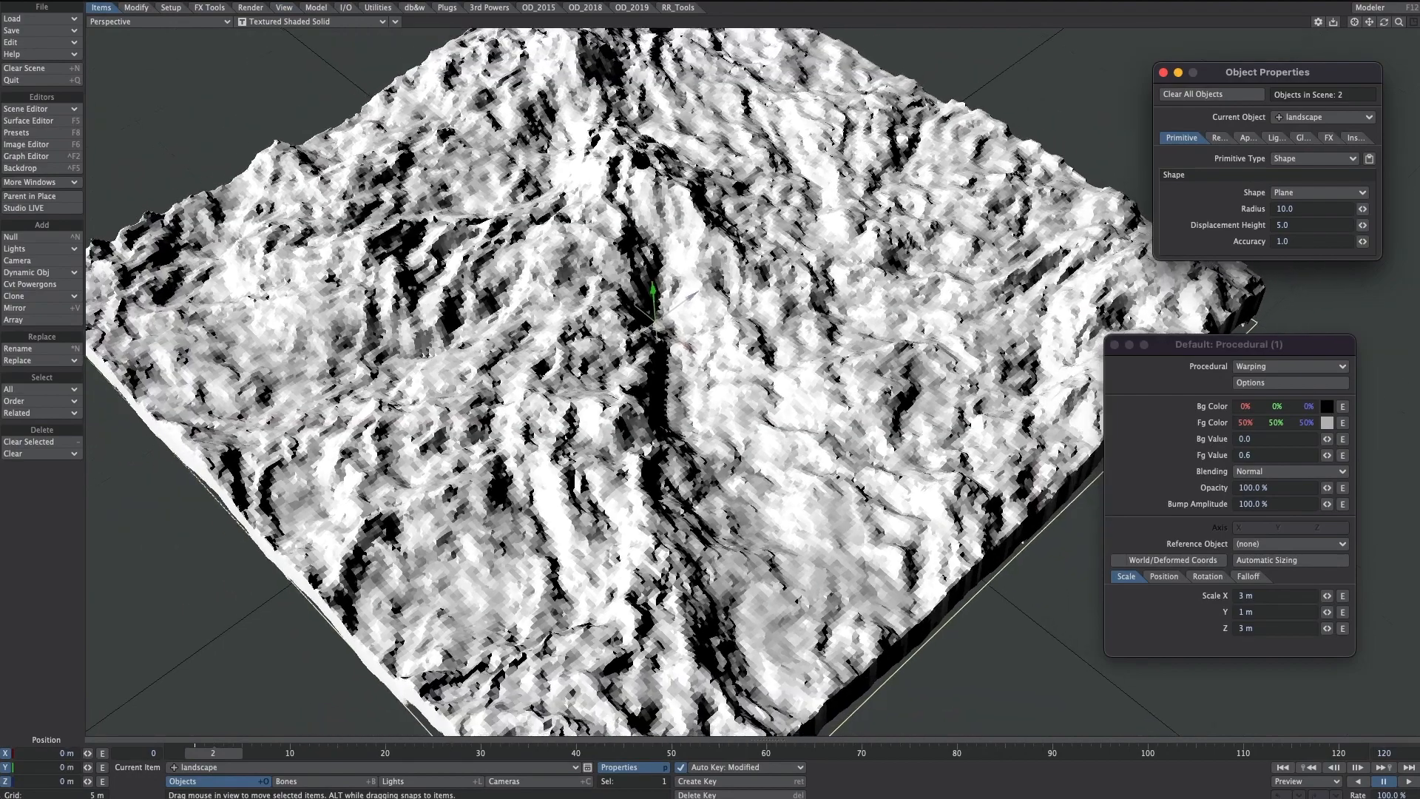
{"action": "left_click_drag", "start_coordinate": [751, 443], "coordinate": [751, 374], "text": "alt"}
{"action": "scroll", "coordinate": [752, 382], "scroll_direction": "up", "scroll_amount": 1}
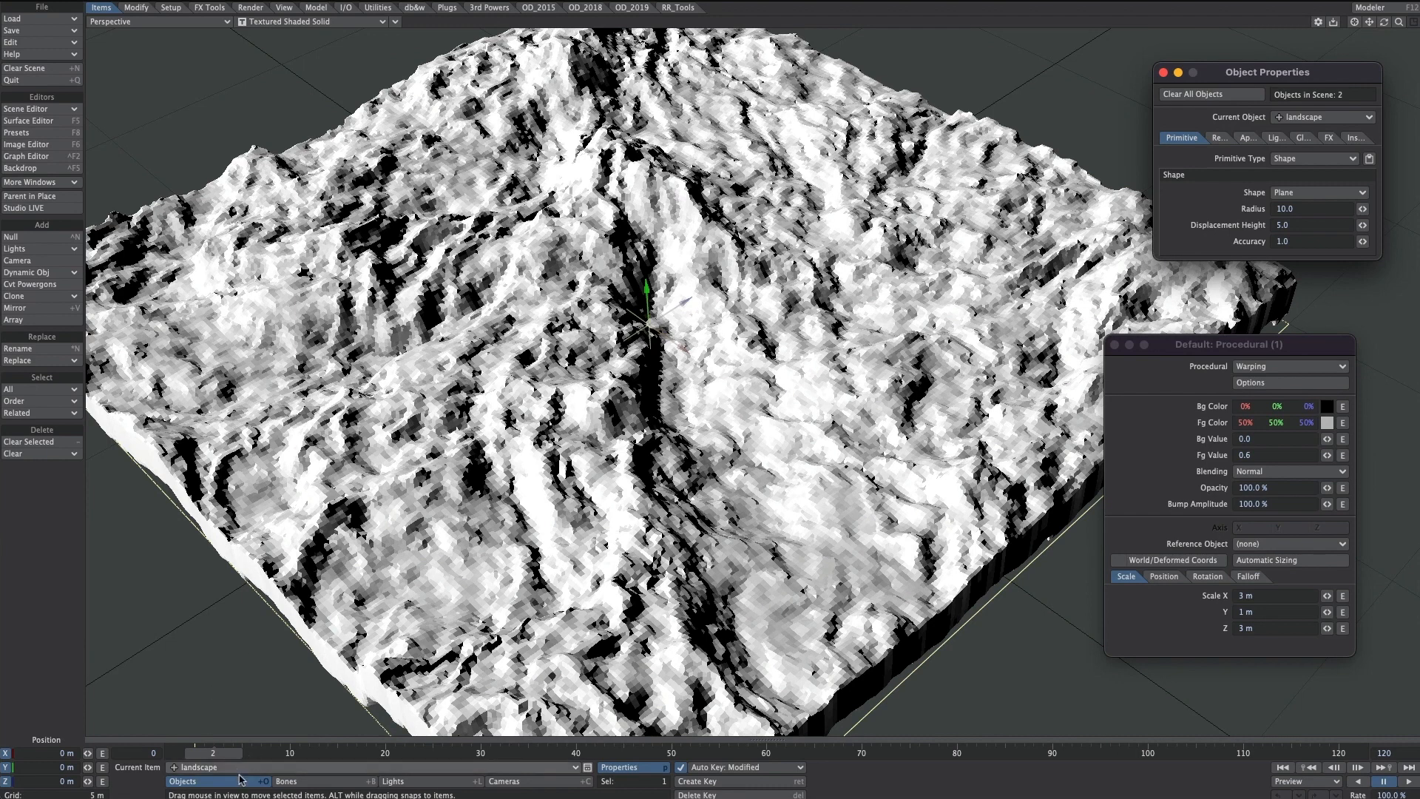
Step: Select the openVDB object and save it as the transformed object land1.lwo in the landscape folder
{"action": "left_click", "coordinate": [518, 767]}
{"action": "left_click", "coordinate": [530, 774]}
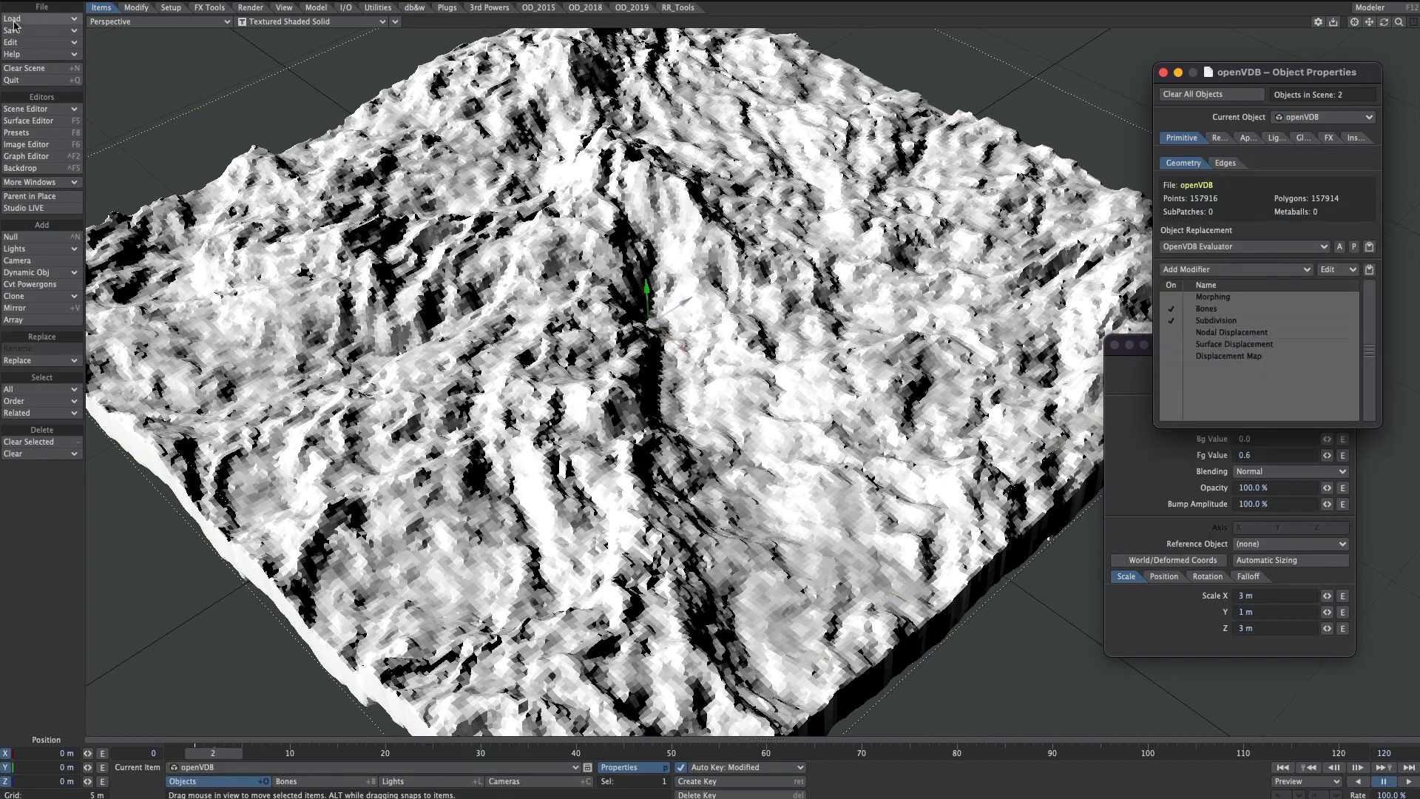
{"action": "left_click", "coordinate": [67, 30]}
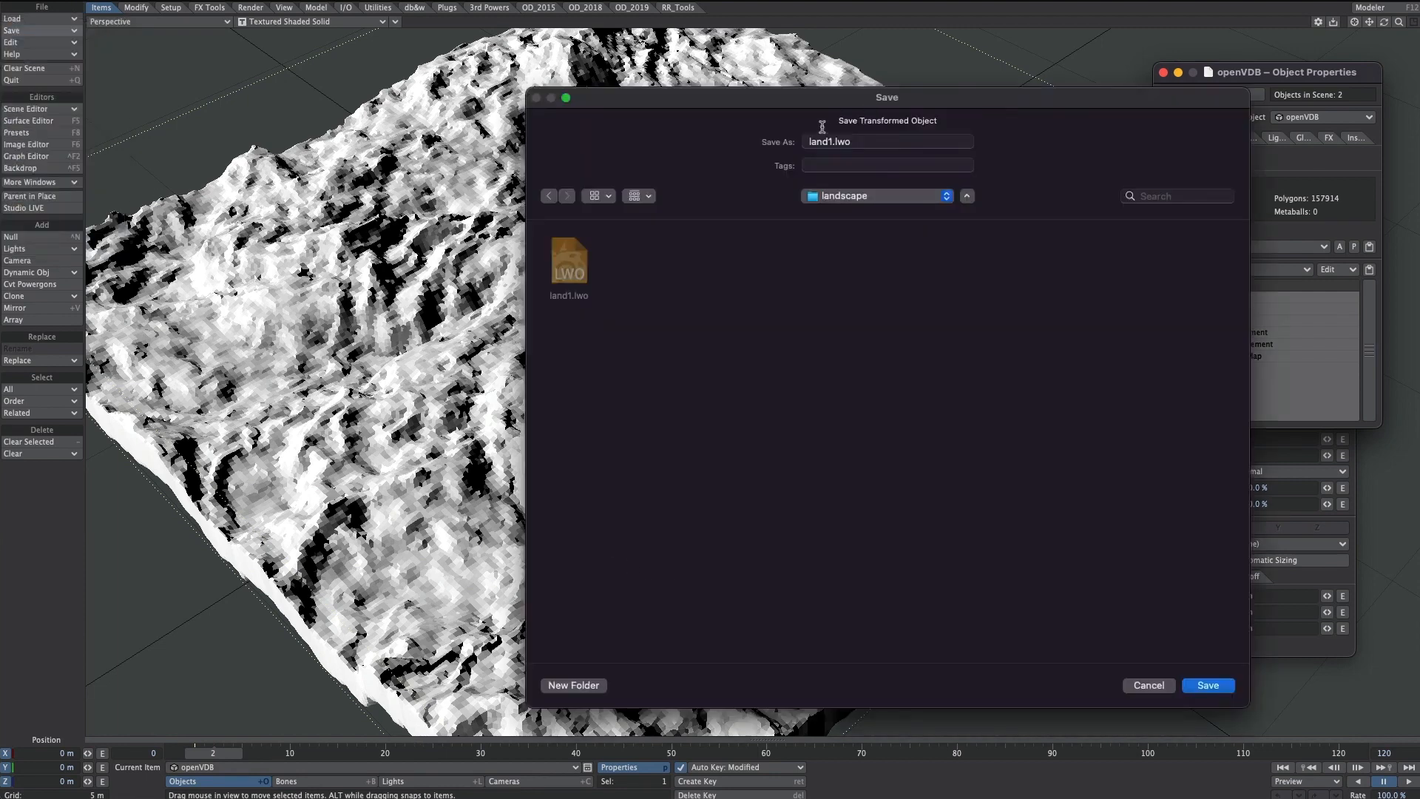
{"action": "left_click", "coordinate": [1208, 684]}
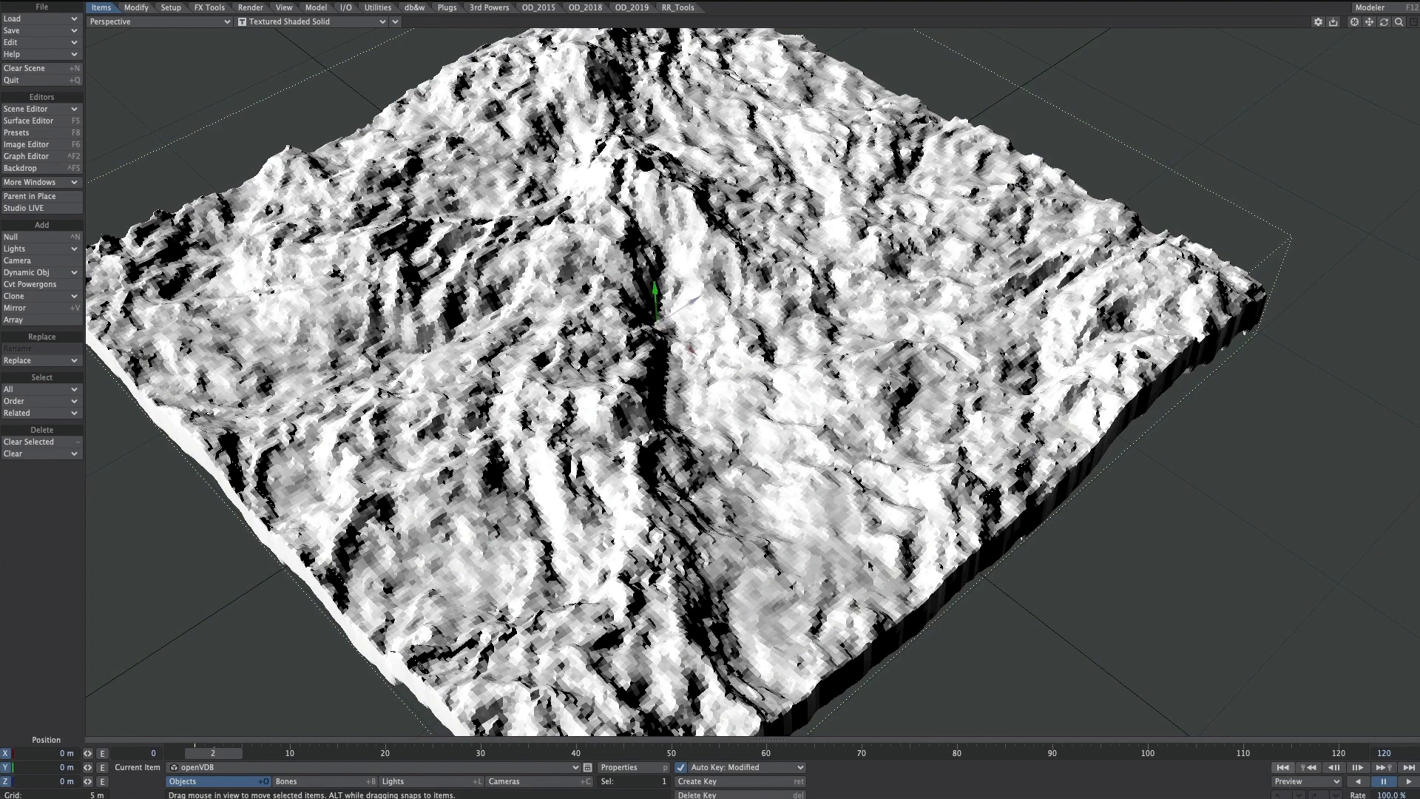
Step: Return to frame 0 and save the transformed openVDB mesh again as land1.lwo in the landscape folder
{"action": "left_click_drag", "start_coordinate": [218, 755], "coordinate": [197, 755]}
{"action": "left_click", "coordinate": [230, 766]}
{"action": "left_click", "coordinate": [230, 766]}
{"action": "left_click", "coordinate": [30, 30]}
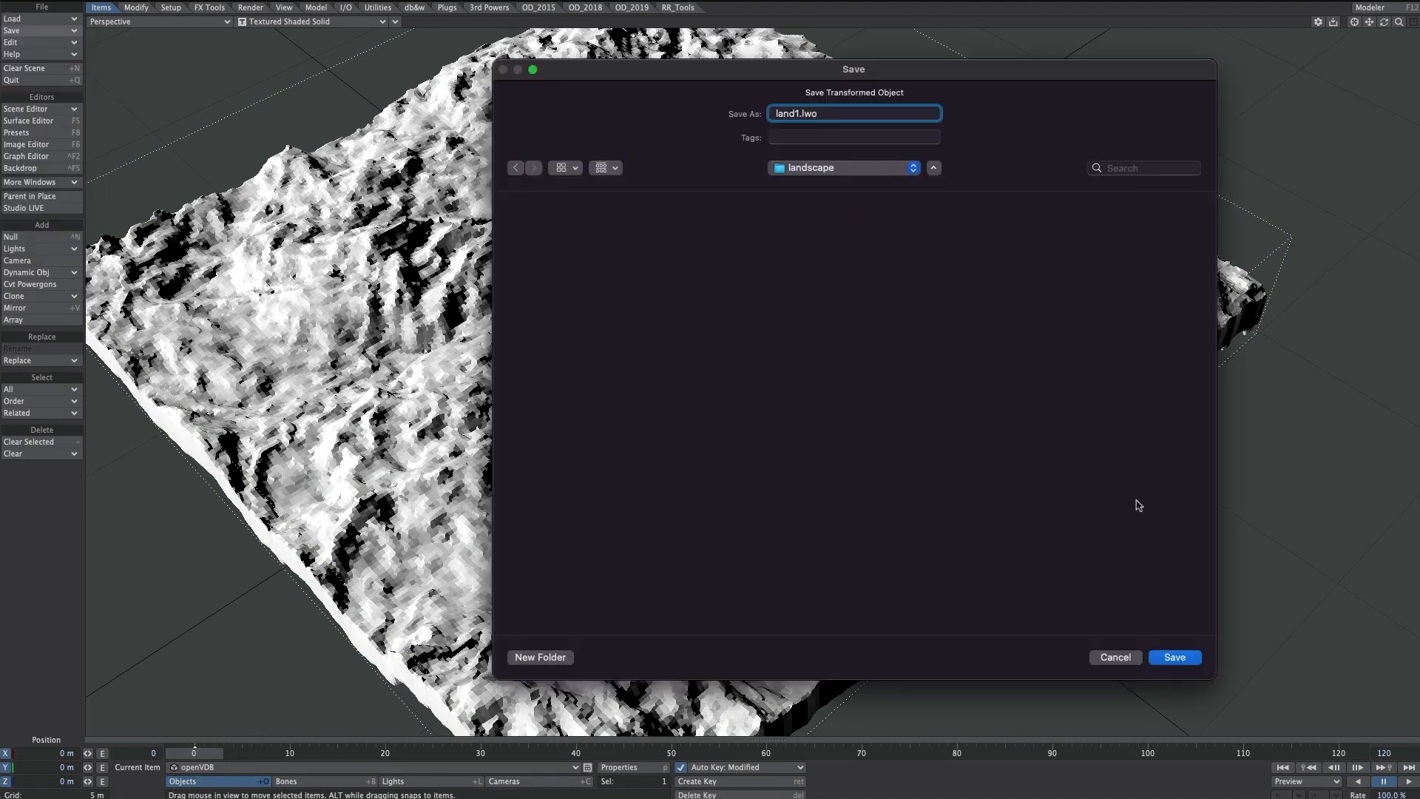
{"action": "left_click", "coordinate": [1175, 657]}
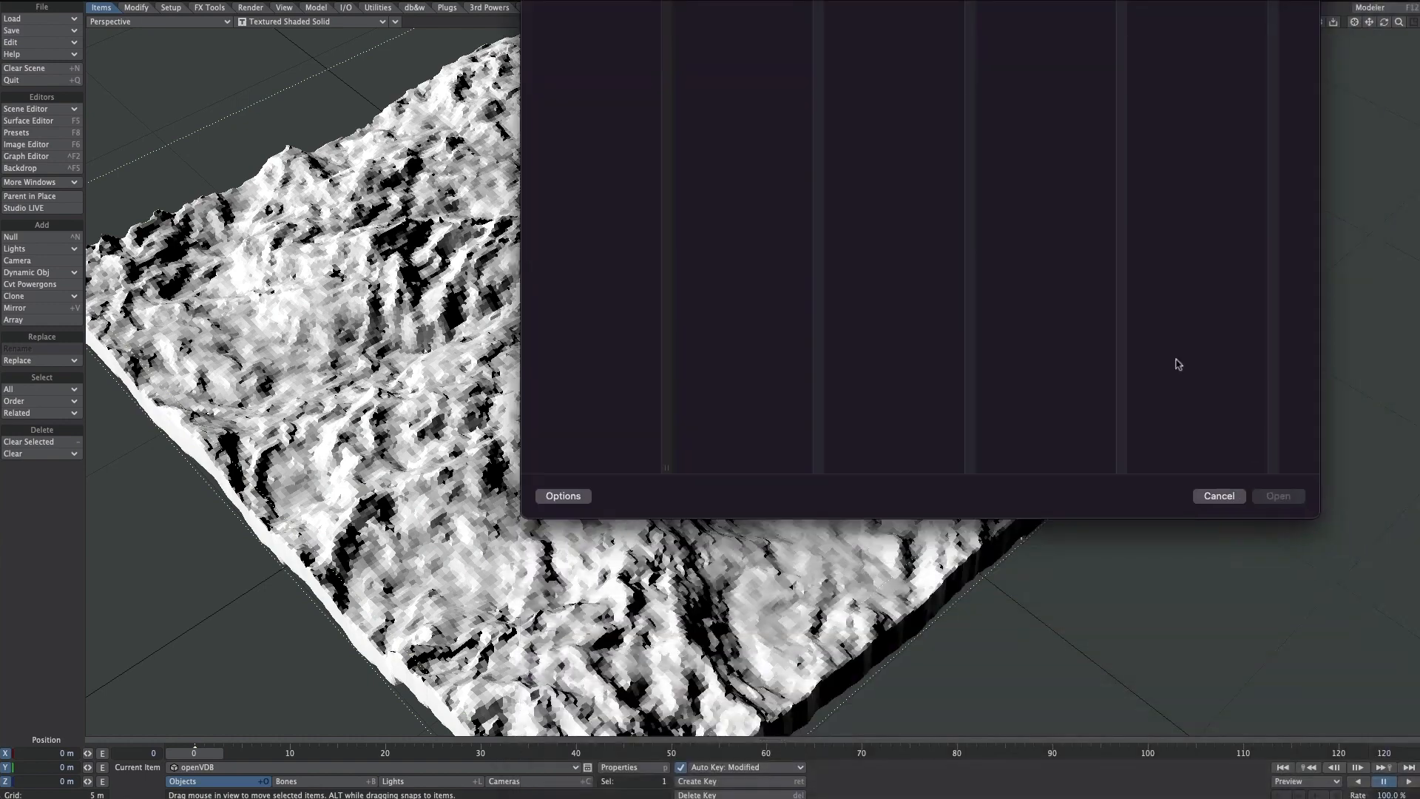
Step: Load the land1.lwo object from the landscape folder into the scene
{"action": "left_click_drag", "start_coordinate": [634, 0], "coordinate": [665, 215]}
{"action": "left_click", "coordinate": [606, 277]}
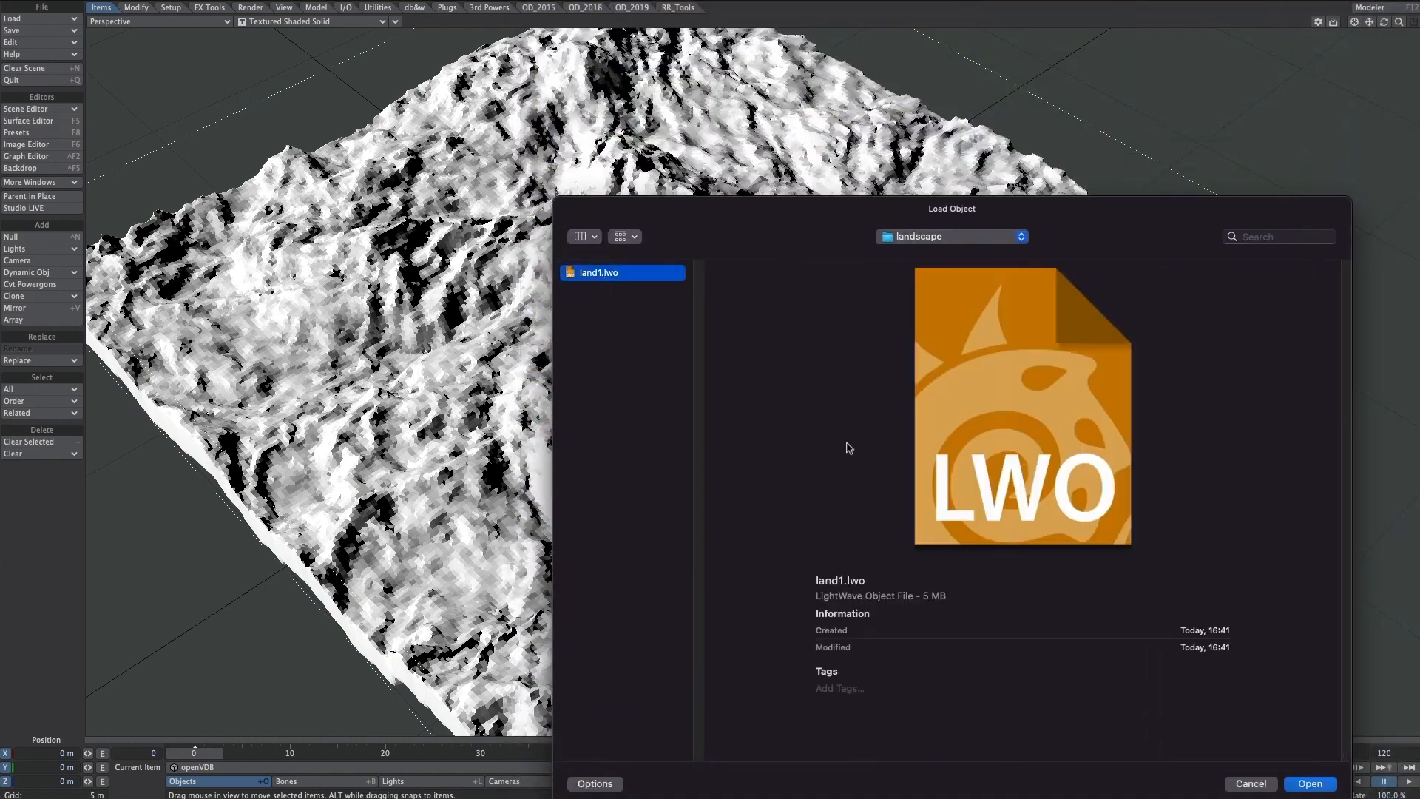
{"action": "left_click", "coordinate": [1323, 785]}
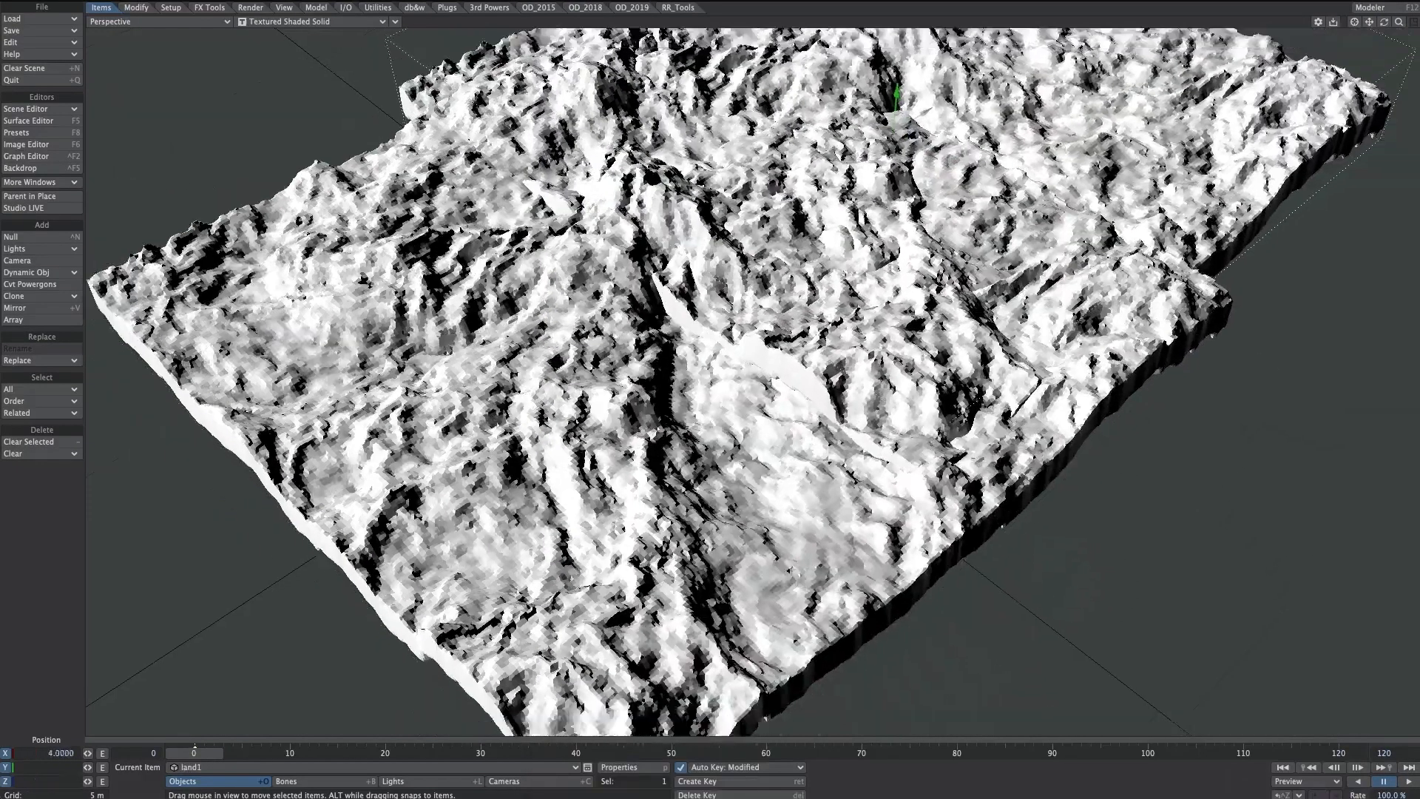
Step: Move the loaded land1 mesh clear of the original openVDB mesh, to about 21 m on Z
{"action": "scroll", "coordinate": [752, 381], "scroll_direction": "down", "scroll_amount": 4}
{"action": "left_click_drag", "start_coordinate": [751, 381], "coordinate": [695, 381], "text": "alt"}
{"action": "left_click_drag", "start_coordinate": [792, 181], "coordinate": [984, 251]}
{"action": "scroll", "coordinate": [1126, 99], "scroll_direction": "up", "scroll_amount": 2}
{"action": "scroll", "coordinate": [1125, 99], "scroll_direction": "down", "scroll_amount": 1}
{"action": "scroll", "coordinate": [984, 251], "scroll_direction": "down", "scroll_amount": 2}
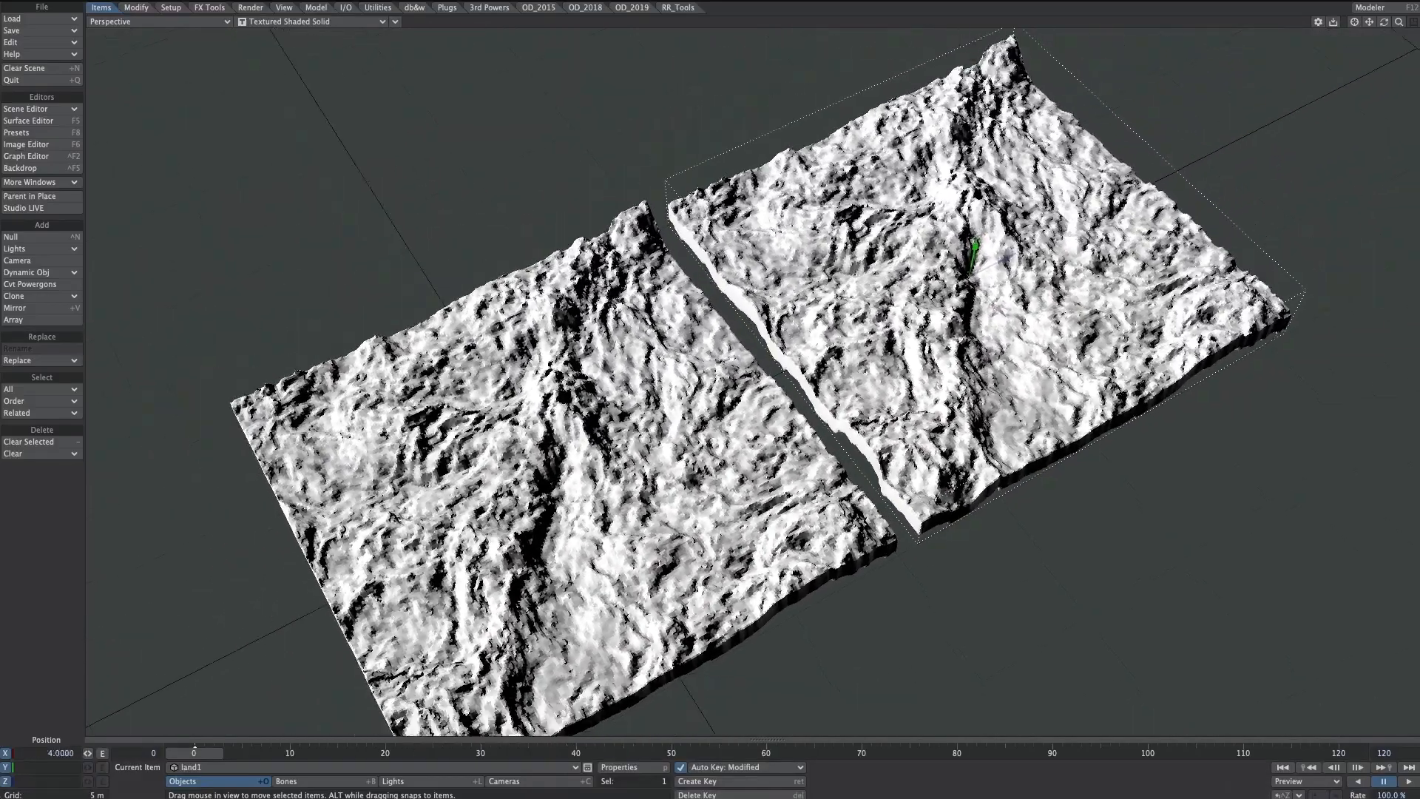
{"action": "left_click_drag", "start_coordinate": [995, 562], "coordinate": [1003, 444], "text": "alt"}
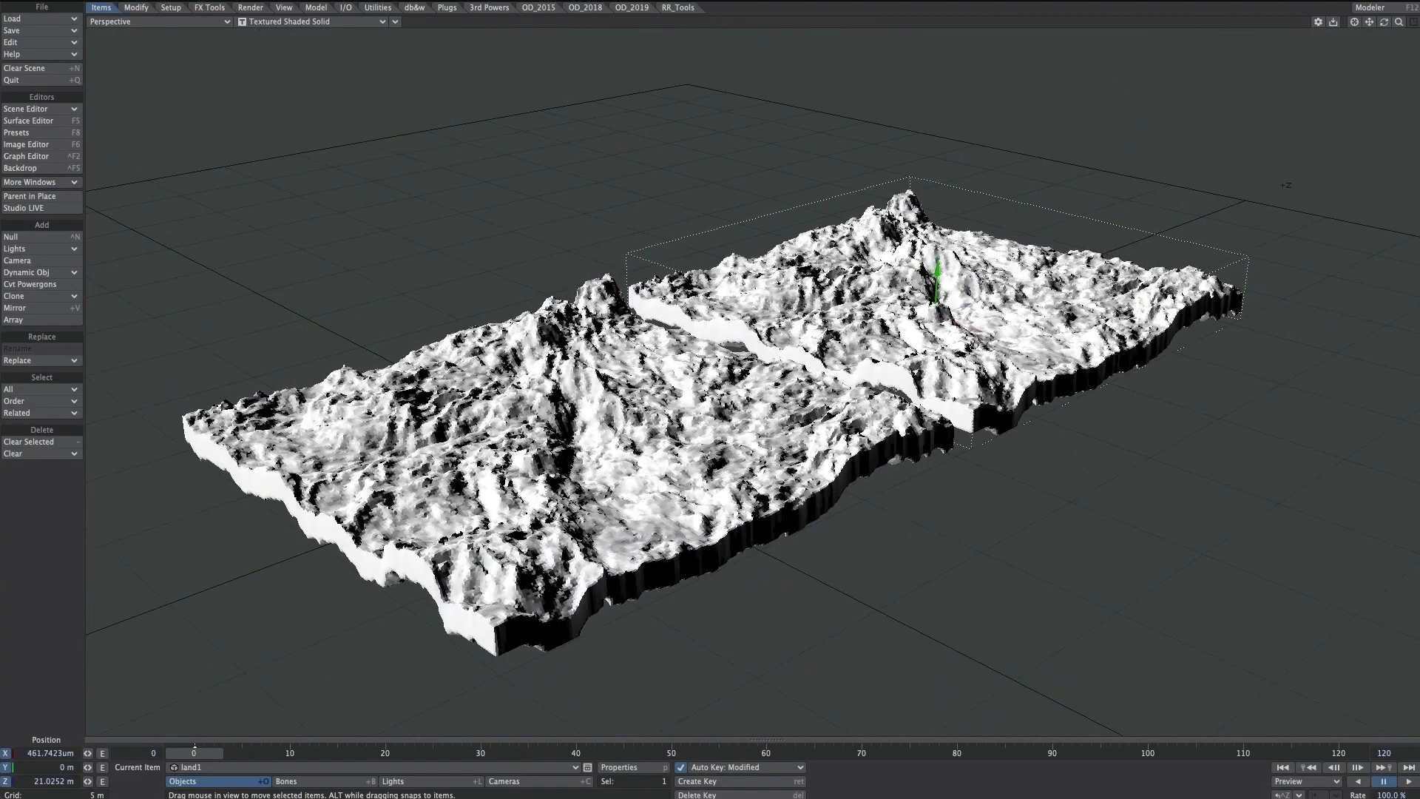
Step: Add a Metamorphic modifier to land1, open its settings and activate the Smooth sculpting tool
{"action": "key", "text": "p"}
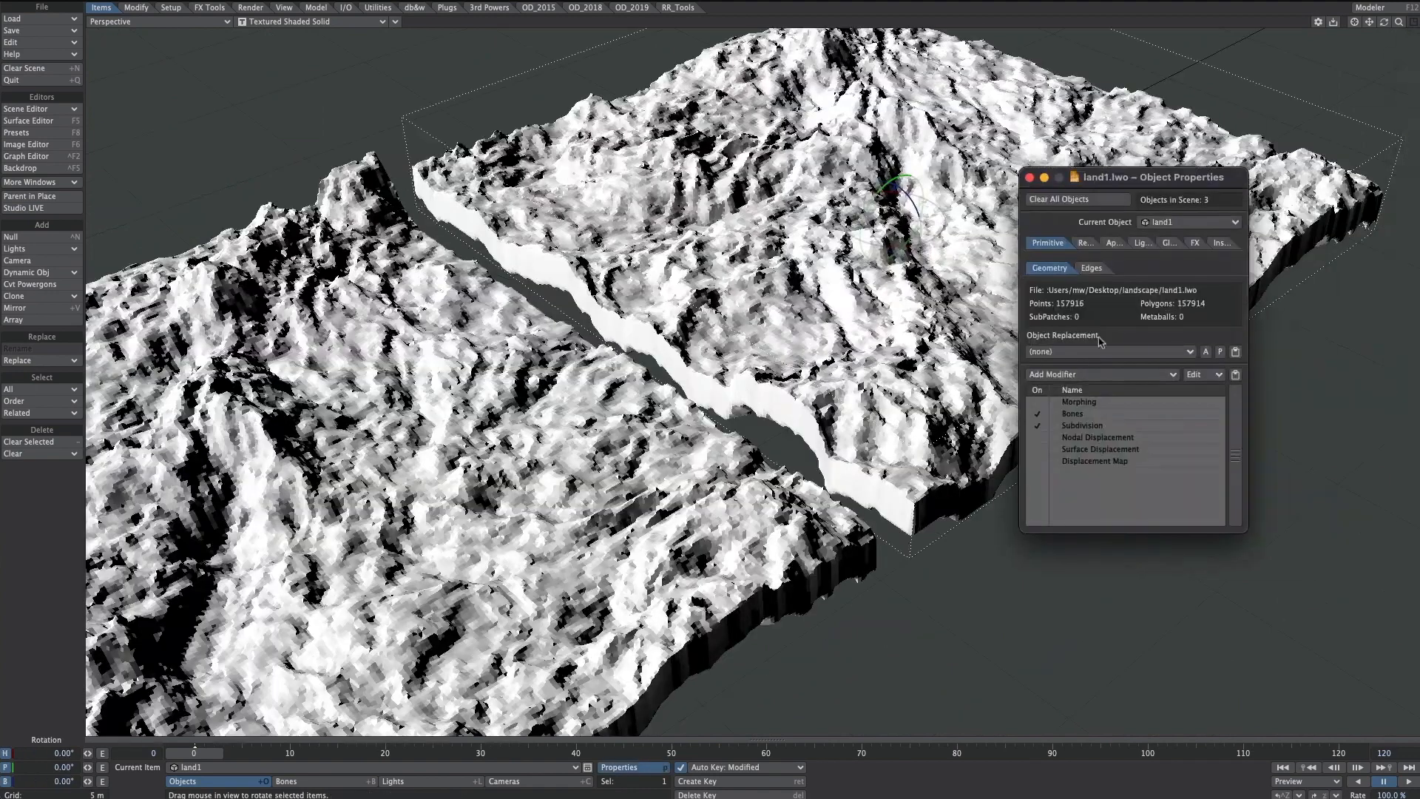
{"action": "left_click", "coordinate": [1076, 375]}
{"action": "type", "text": "met"}
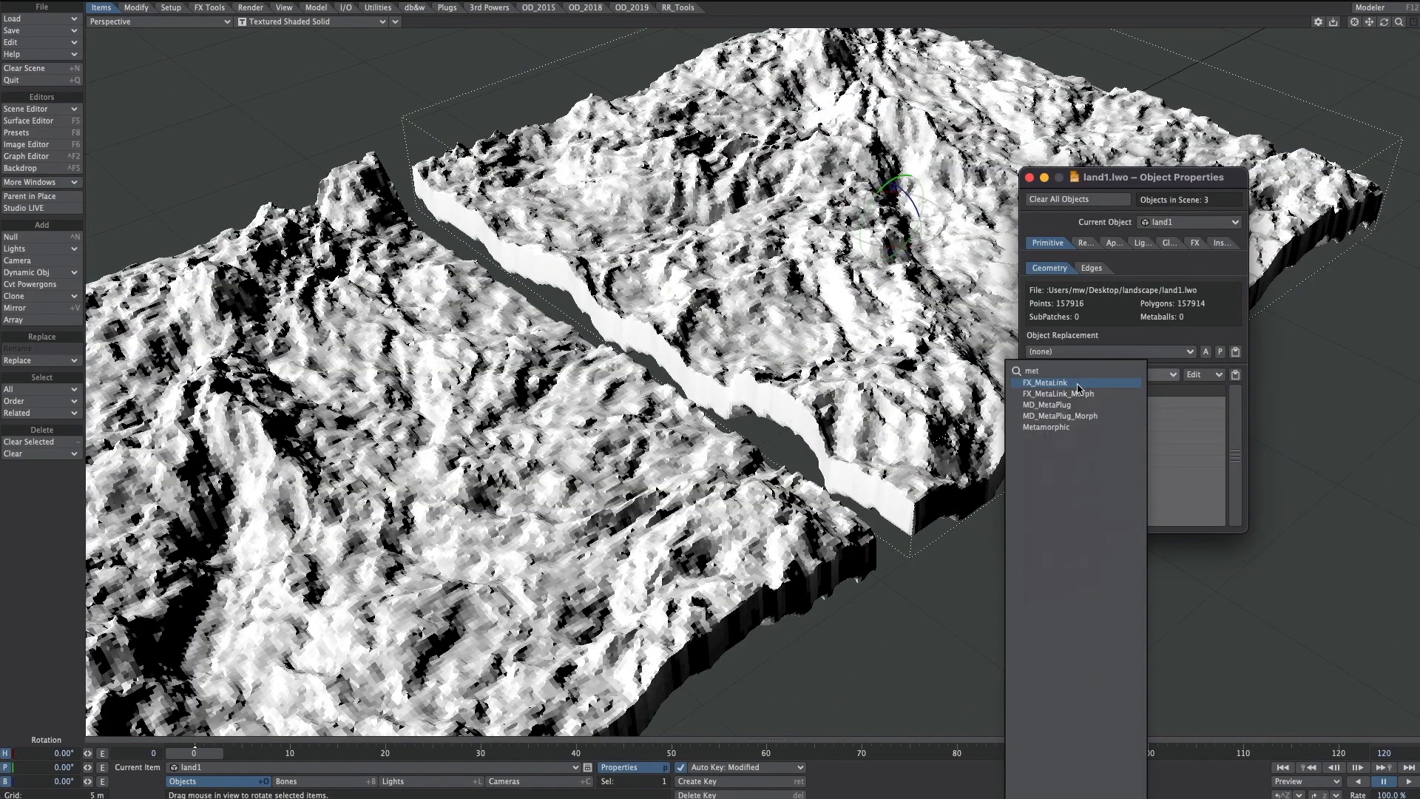
{"action": "left_click", "coordinate": [1072, 427]}
{"action": "double_click", "coordinate": [1101, 423]}
{"action": "key", "text": "s"}
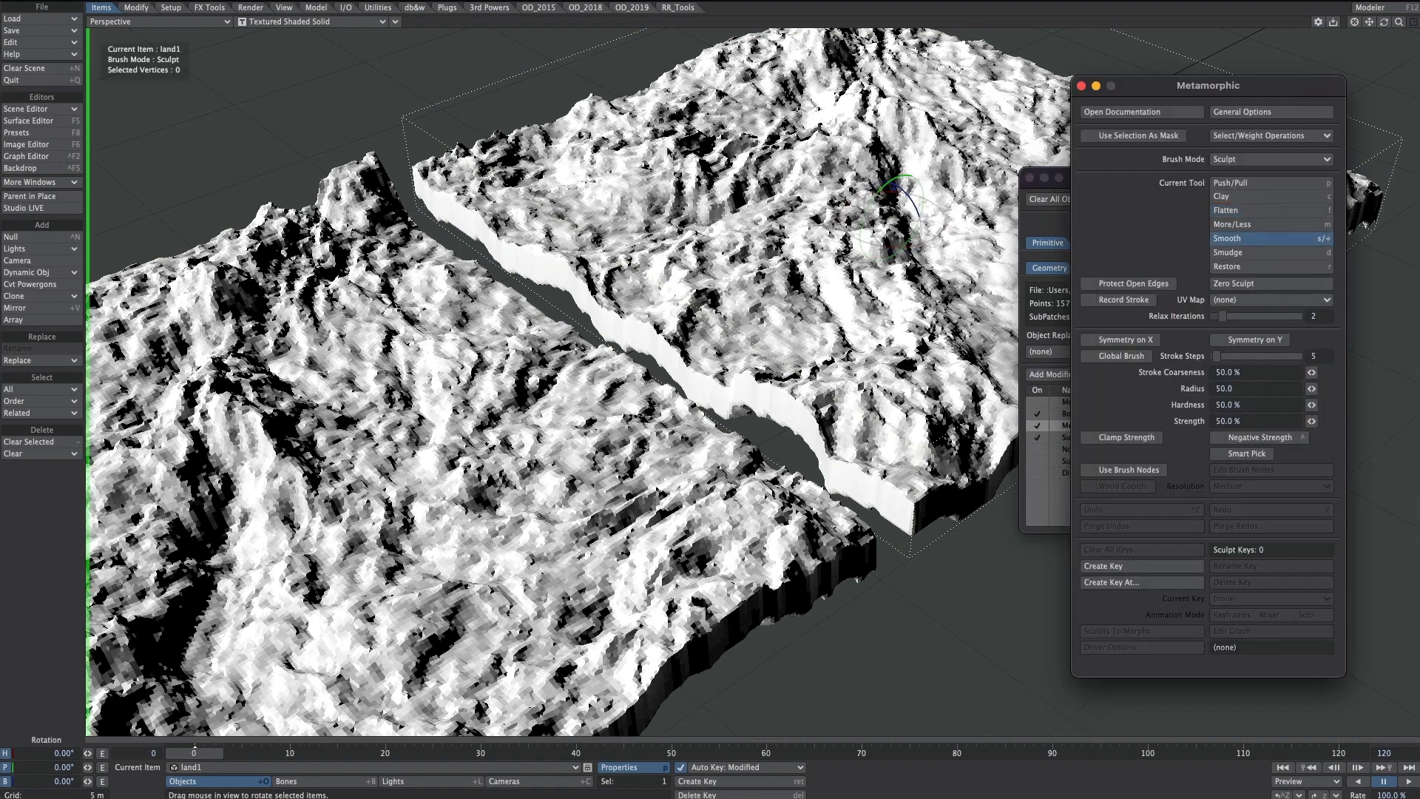
Step: Smooth several patches of the land1 terrain surface with freehand sculpting strokes
{"action": "mouse_move", "coordinate": [670, 154]}
{"action": "left_mouse_down"}
{"action": "mouse_move", "coordinate": [706, 210]}
{"action": "mouse_move", "coordinate": [805, 270]}
{"action": "mouse_move", "coordinate": [761, 237]}
{"action": "left_mouse_up"}
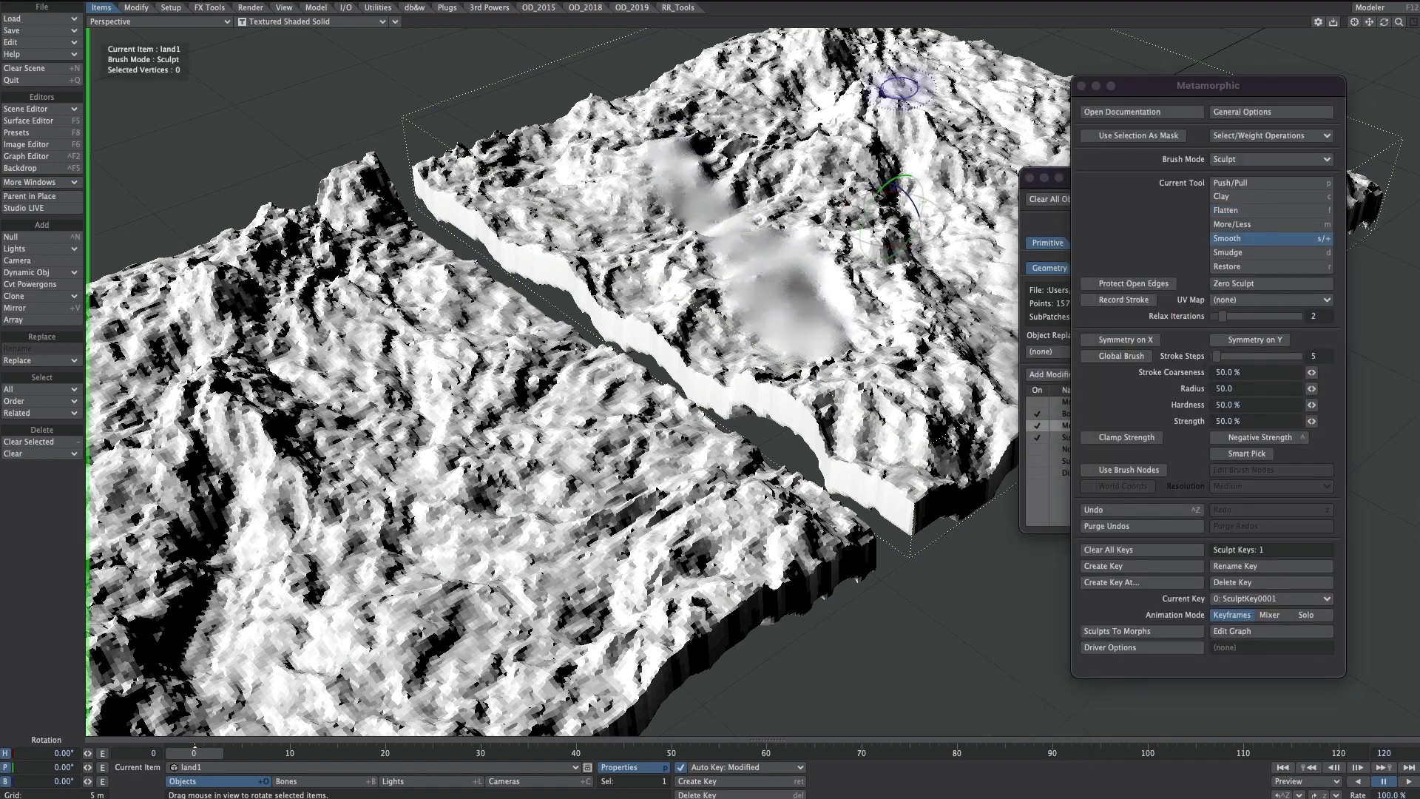
{"action": "mouse_move", "coordinate": [903, 79]}
{"action": "left_mouse_down"}
{"action": "mouse_move", "coordinate": [925, 380]}
{"action": "mouse_move", "coordinate": [850, 96]}
{"action": "mouse_move", "coordinate": [858, 140]}
{"action": "mouse_move", "coordinate": [821, 122]}
{"action": "mouse_move", "coordinate": [810, 137]}
{"action": "left_mouse_up"}
{"action": "left_click_drag", "start_coordinate": [882, 220], "coordinate": [883, 464], "text": "alt"}
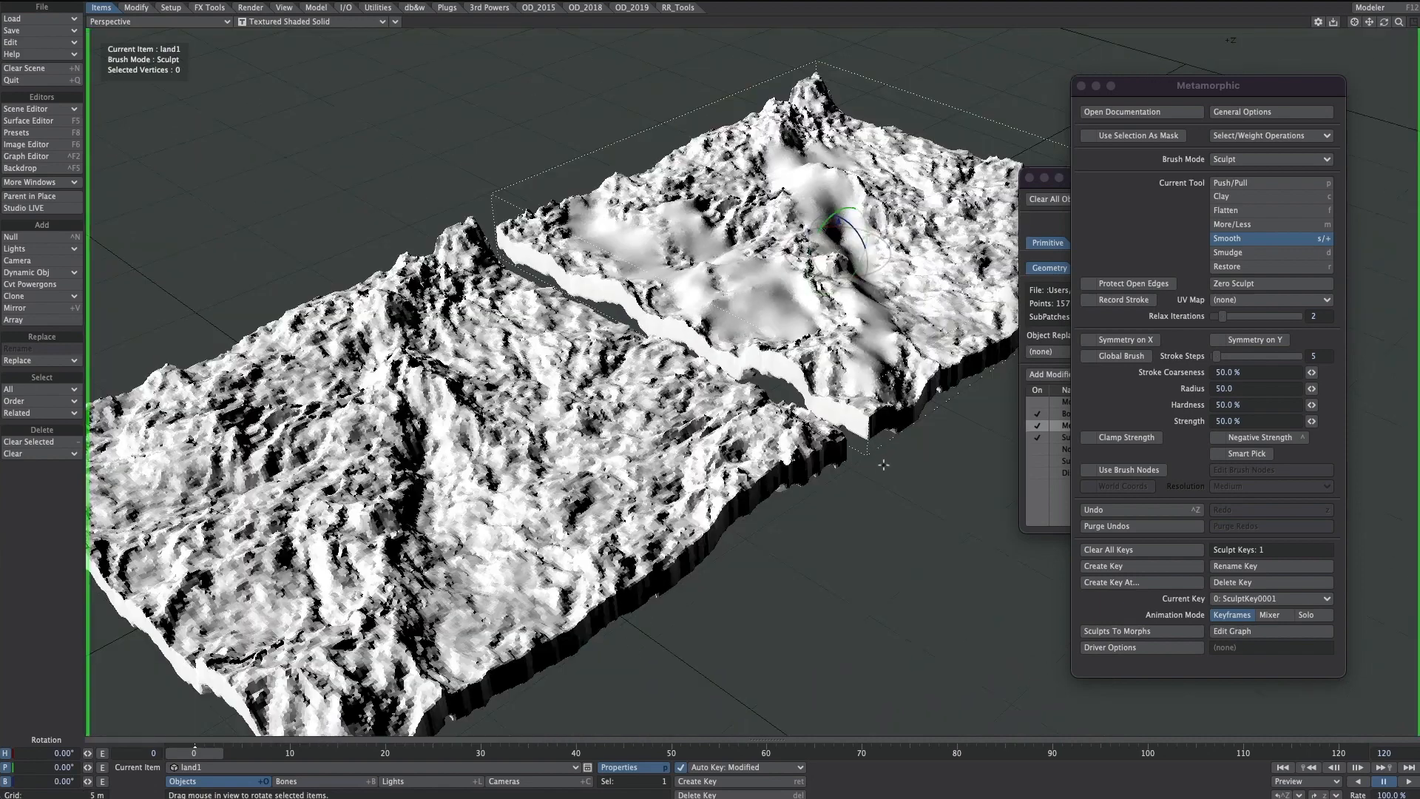
Step: Close the Metamorphic settings, clear land1 from the scene and close the Object Properties
{"action": "left_click", "coordinate": [1081, 86]}
{"action": "key", "text": "minus"}
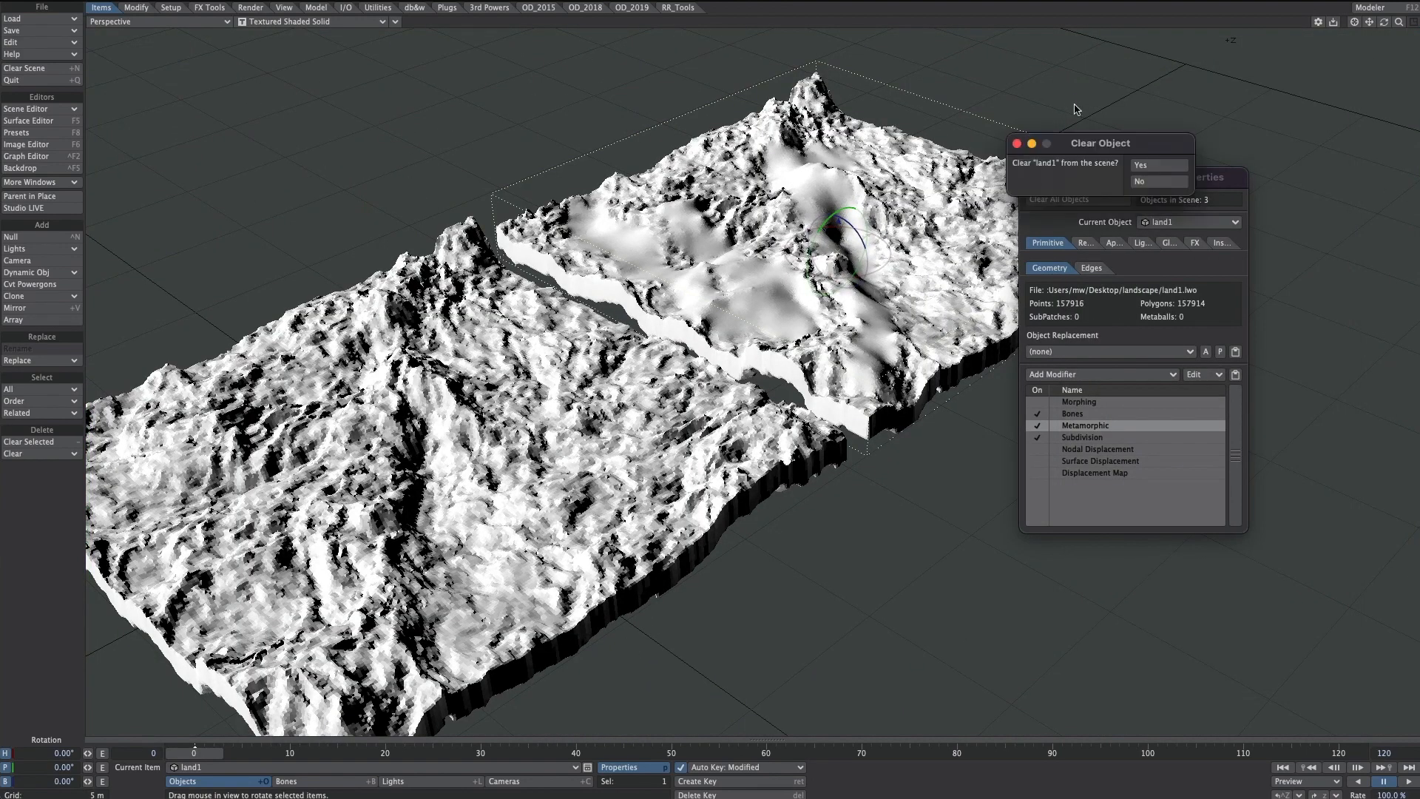
{"action": "key", "text": "Return"}
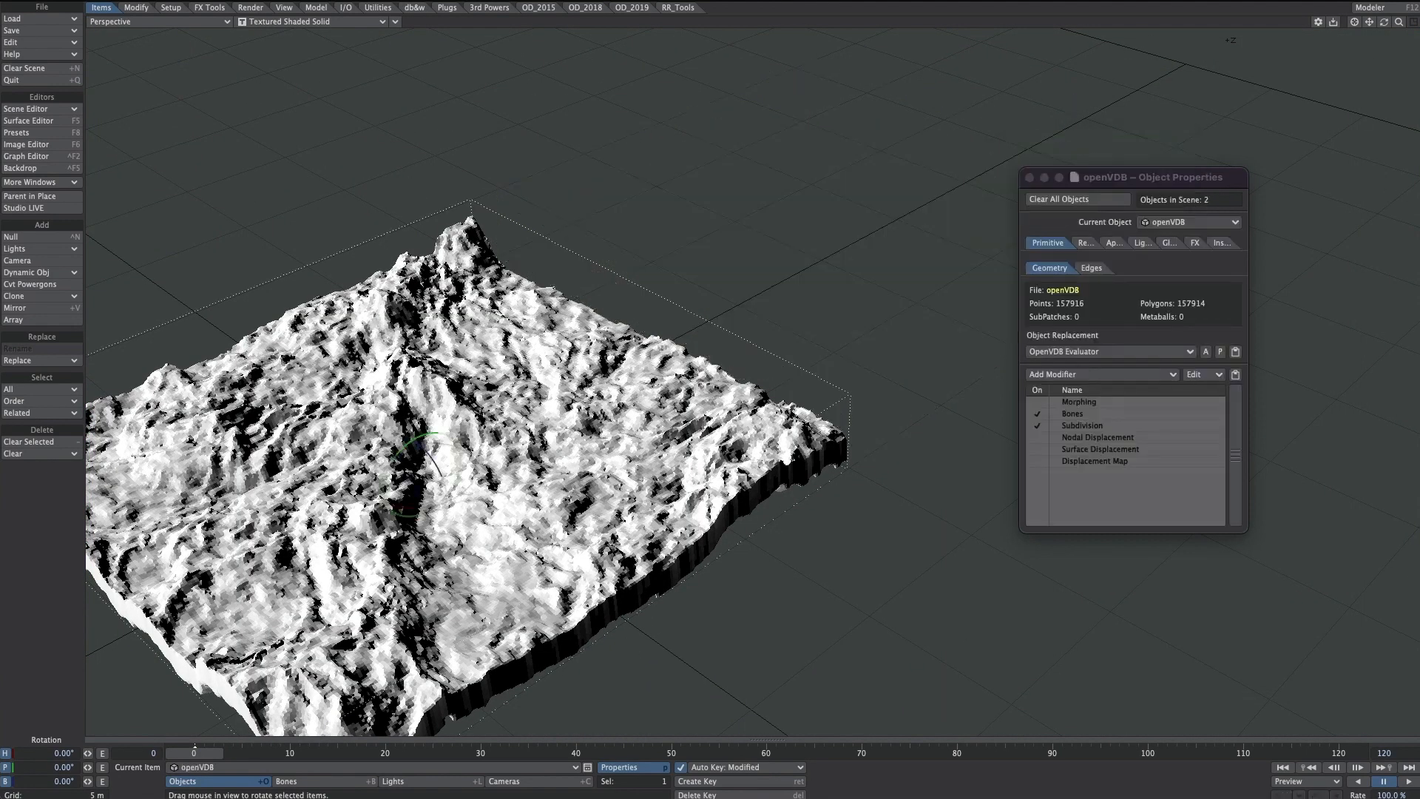
{"action": "left_click_drag", "start_coordinate": [1074, 231], "coordinate": [1109, 372]}
{"action": "left_click", "coordinate": [1029, 177]}
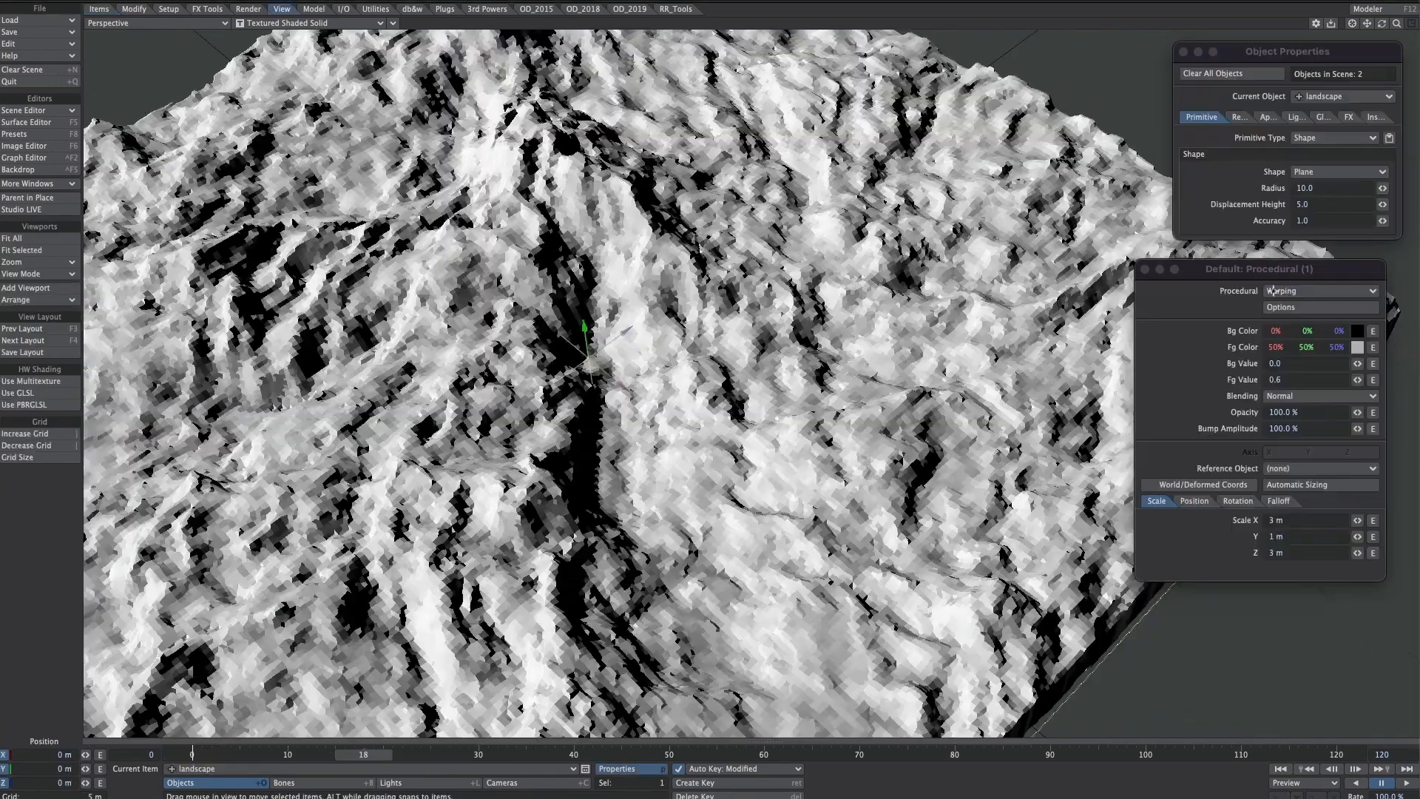
Step: Switch the landscape's Procedural texture to IFW2_Space, set its function type to Vortex and advance a frame to update the mesh
{"action": "left_click", "coordinate": [1271, 291]}
{"action": "left_click", "coordinate": [1208, 325]}
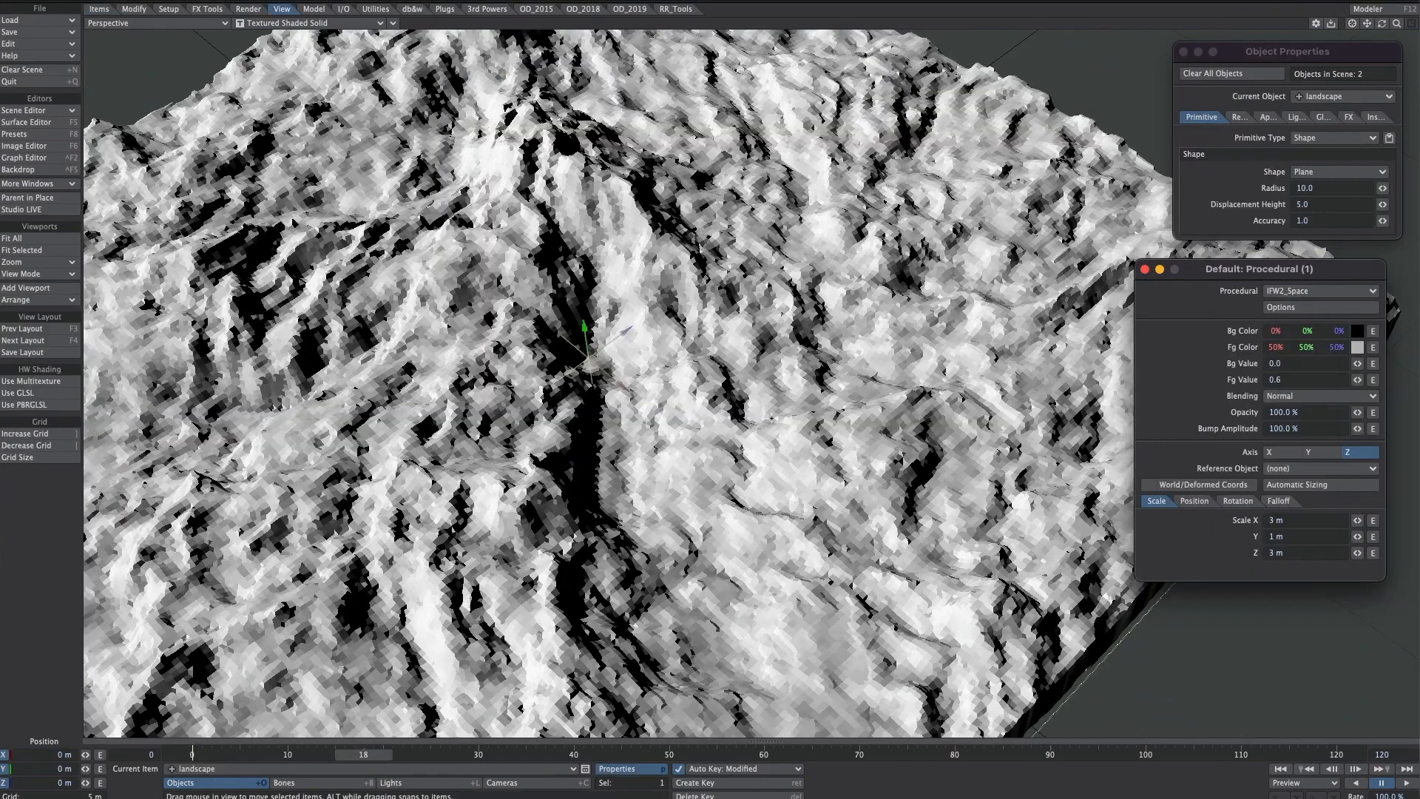
{"action": "left_click", "coordinate": [1284, 307]}
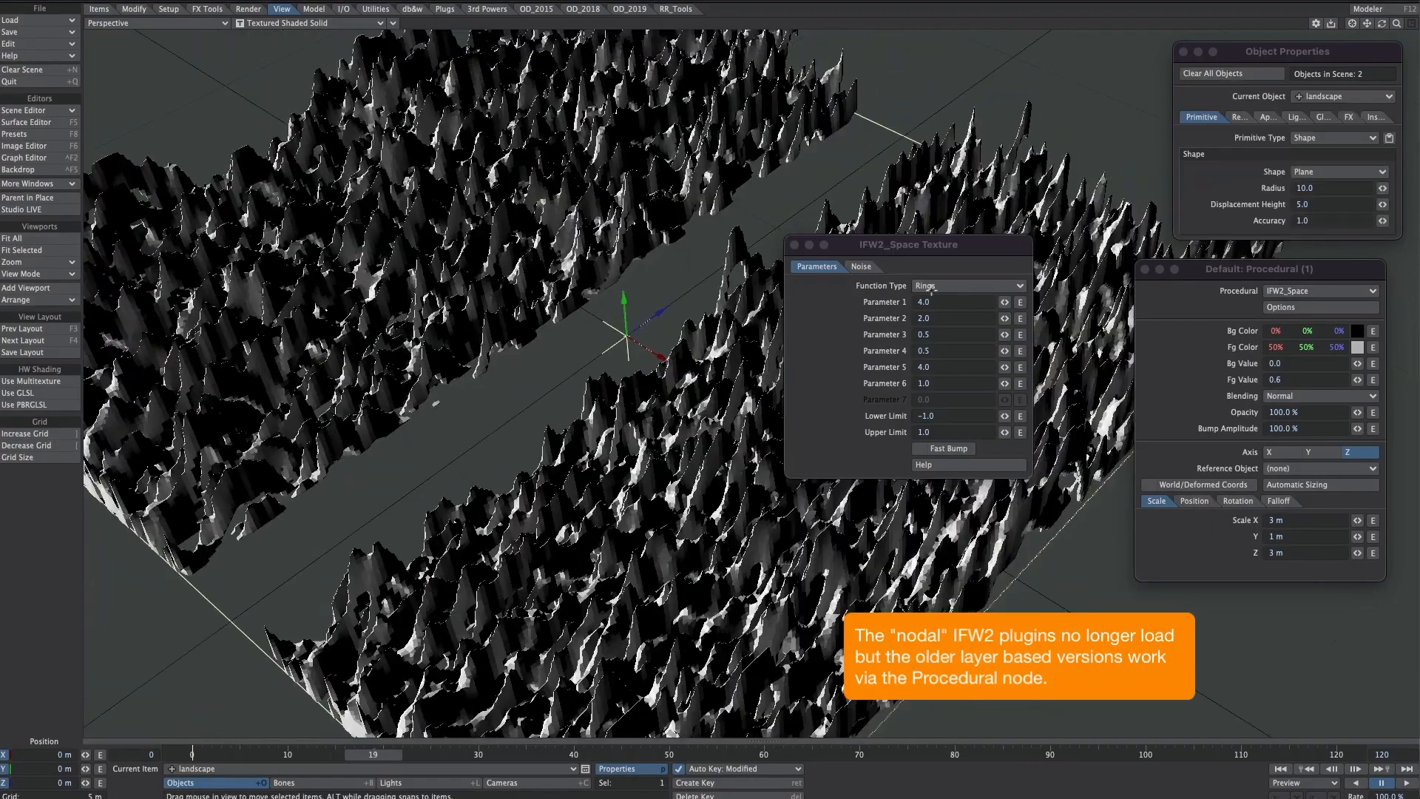
{"action": "left_click", "coordinate": [931, 287]}
{"action": "left_click", "coordinate": [931, 340]}
{"action": "key", "text": "Right"}
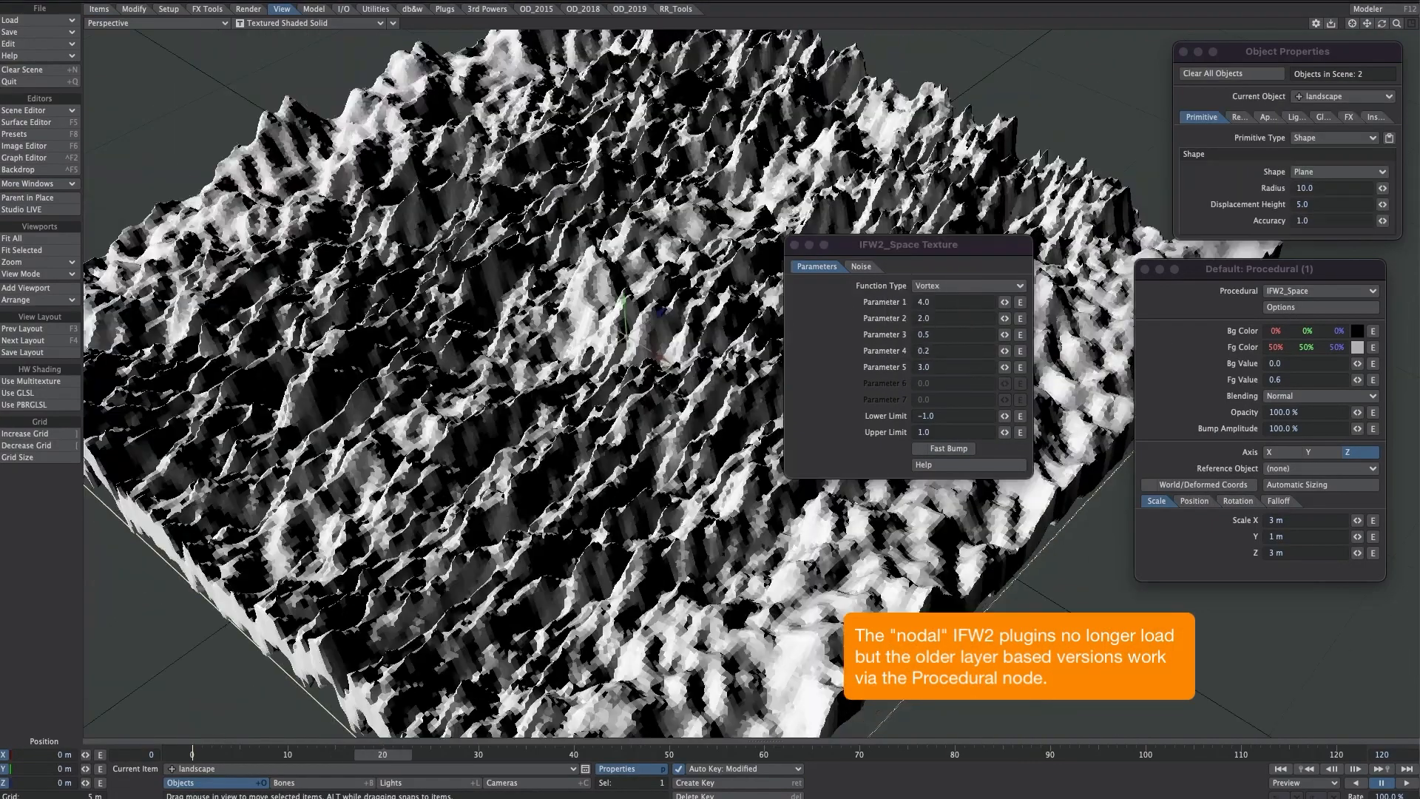
Step: Set the IFW2_Space texture's axis to Y and its Fg Value to 1.0, and advance a frame to update the mesh
{"action": "left_click_drag", "start_coordinate": [647, 345], "coordinate": [614, 332], "text": "alt"}
{"action": "left_click", "coordinate": [1315, 453]}
{"action": "key", "text": "Right"}
{"action": "left_click_drag", "start_coordinate": [548, 246], "coordinate": [584, 296], "text": "alt"}
{"action": "left_click_drag", "start_coordinate": [1290, 380], "coordinate": [1234, 408]}
{"action": "type", "text": "1"}
{"action": "key", "text": "Return"}
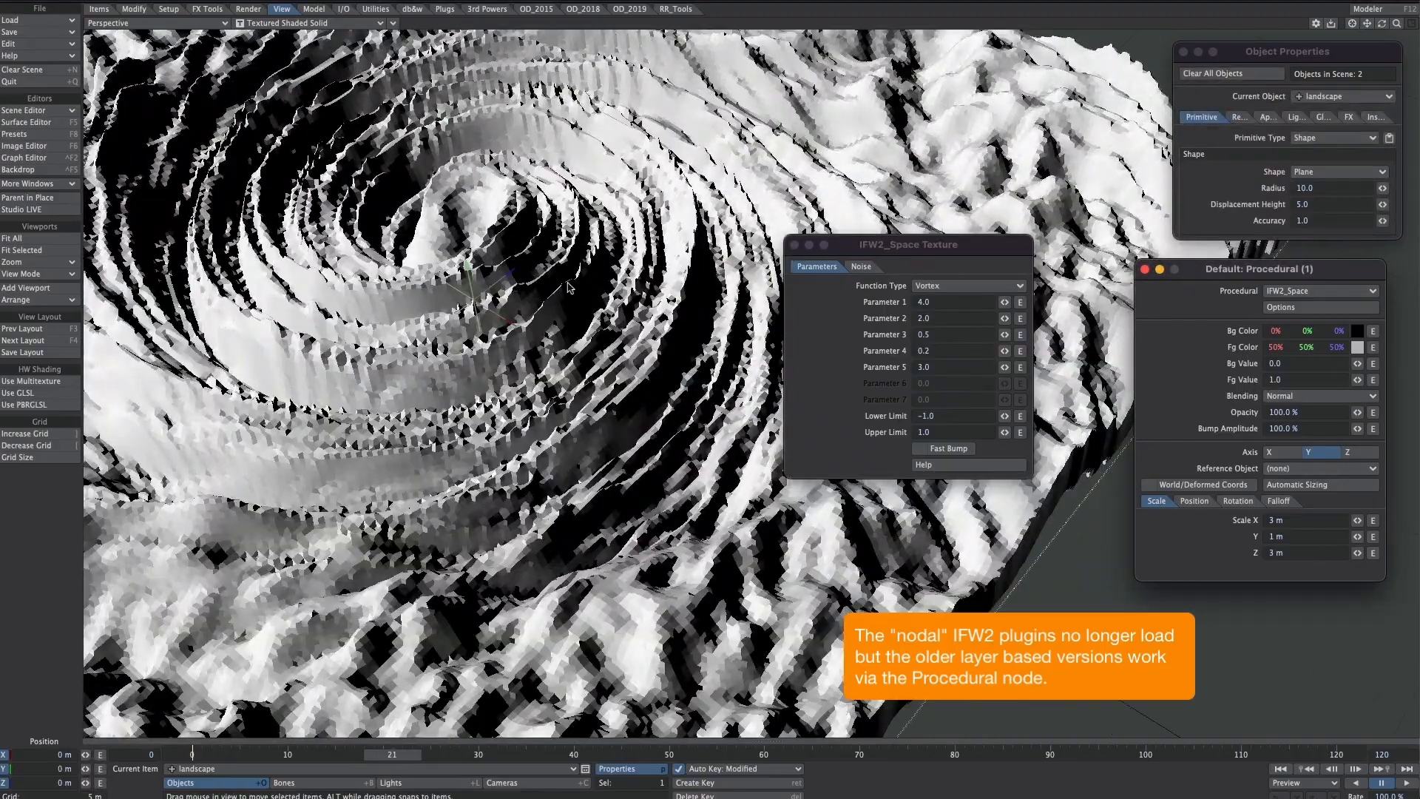
Step: Lower the texture's Fg Value to 0.3 and switch the IFW2_Space function type to Planet
{"action": "left_click_drag", "start_coordinate": [569, 287], "coordinate": [581, 237], "text": "alt"}
{"action": "left_click_drag", "start_coordinate": [1287, 380], "coordinate": [1249, 381]}
{"action": "type", "text": "0.3"}
{"action": "key", "text": "Tab"}
{"action": "key", "text": "Return"}
{"action": "left_click_drag", "start_coordinate": [554, 364], "coordinate": [569, 411], "text": "alt"}
{"action": "left_click", "coordinate": [967, 285]}
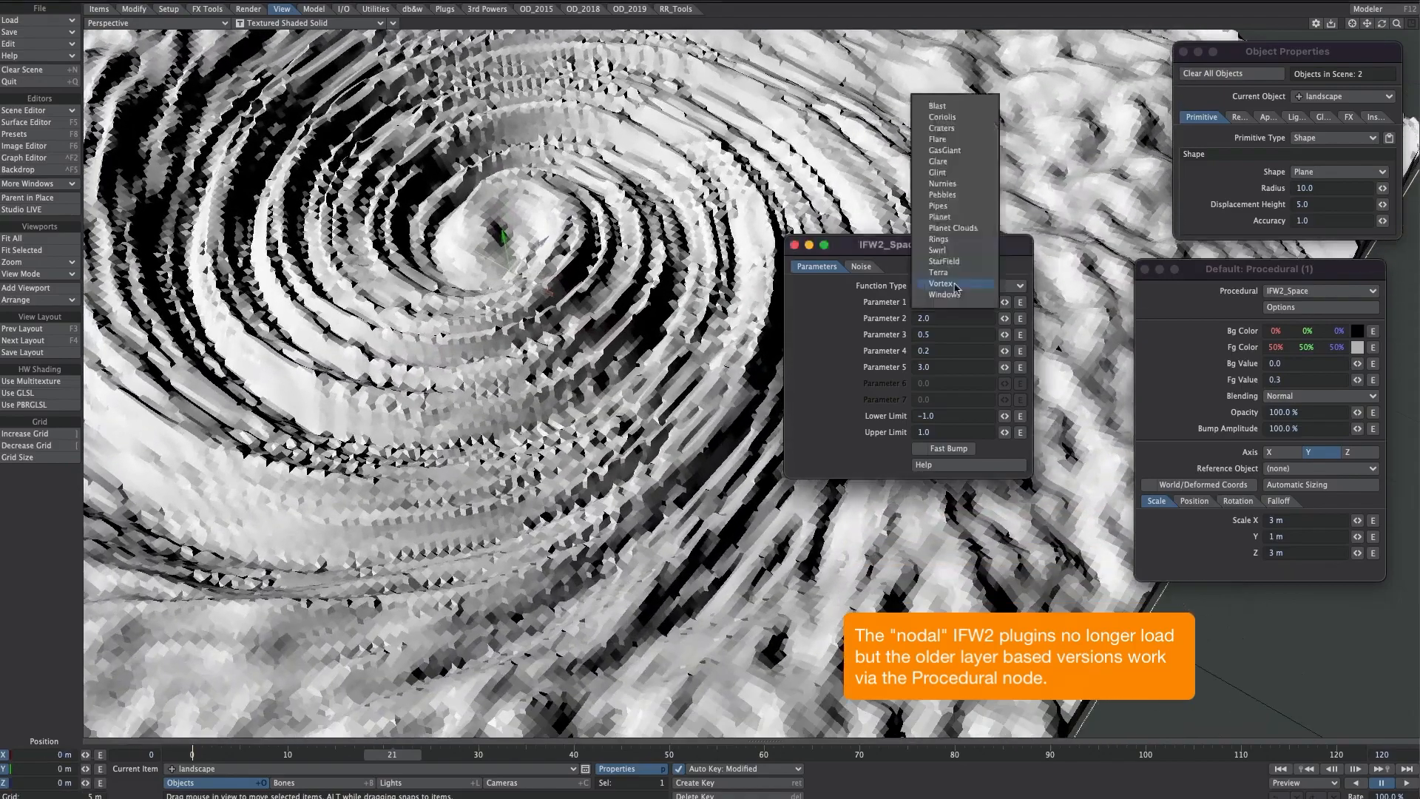
{"action": "left_click", "coordinate": [940, 217]}
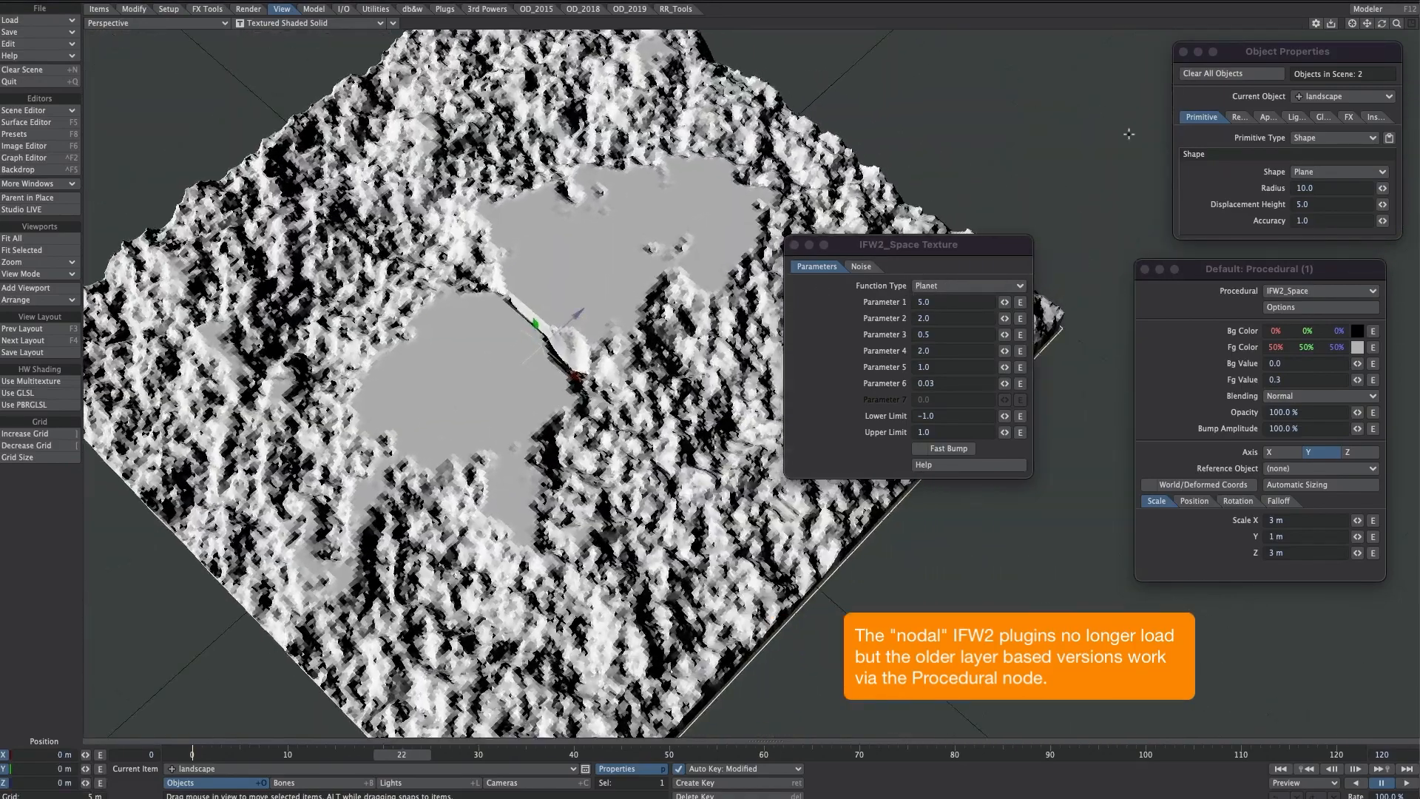
Step: Switch the Procedural texture to IFW2_Organic and try several function types, including Firewall
{"action": "left_click", "coordinate": [1285, 290]}
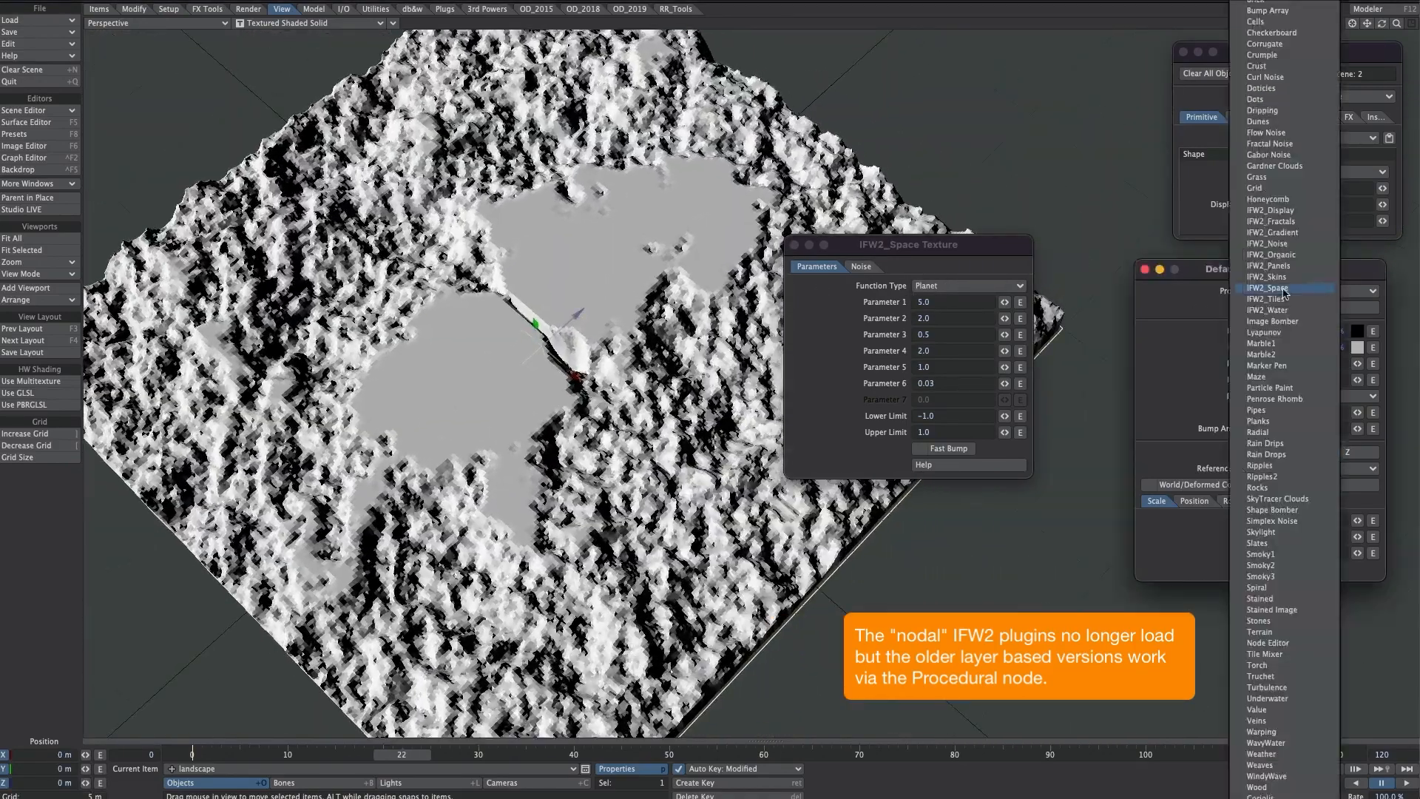
{"action": "left_click", "coordinate": [1270, 255]}
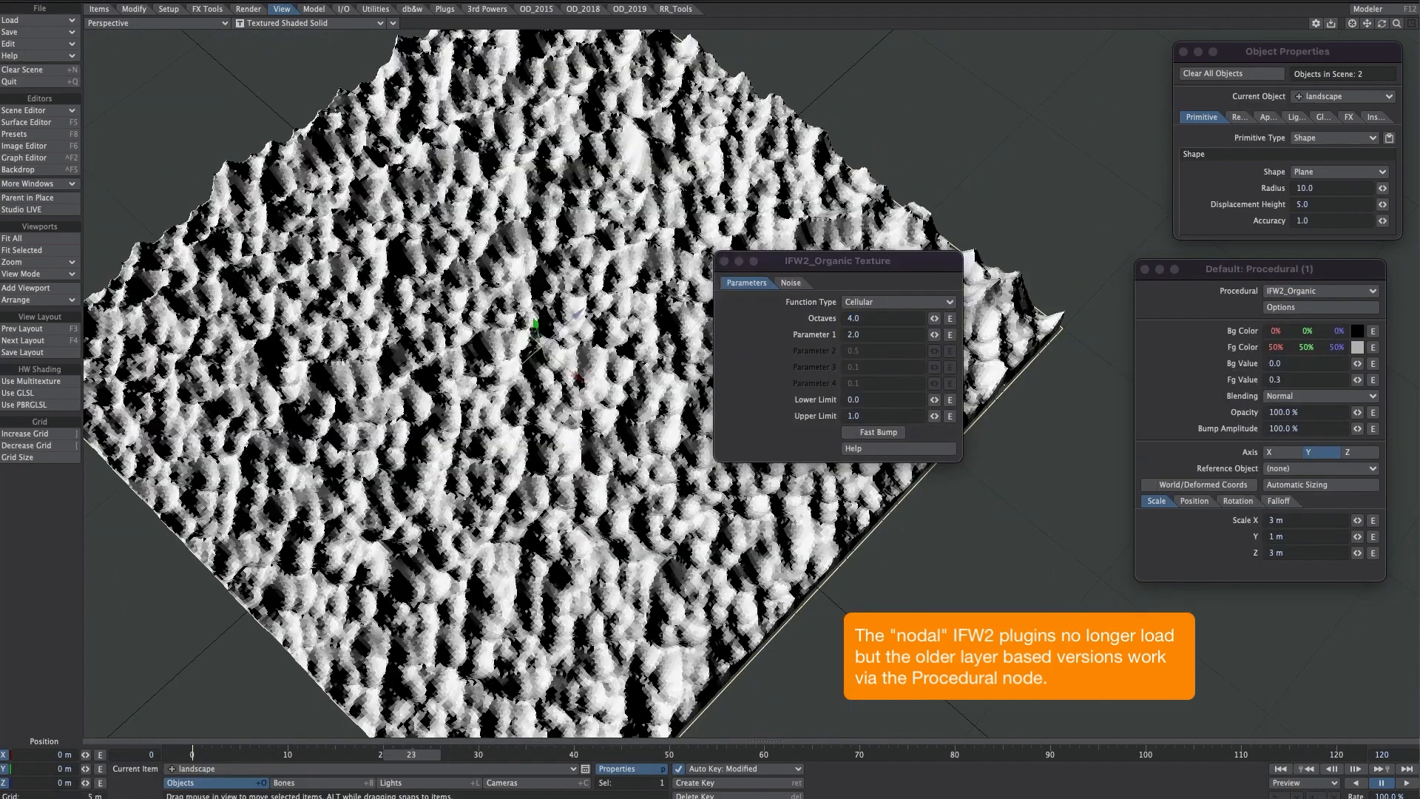
{"action": "left_click", "coordinate": [898, 302]}
{"action": "left_click", "coordinate": [869, 460]}
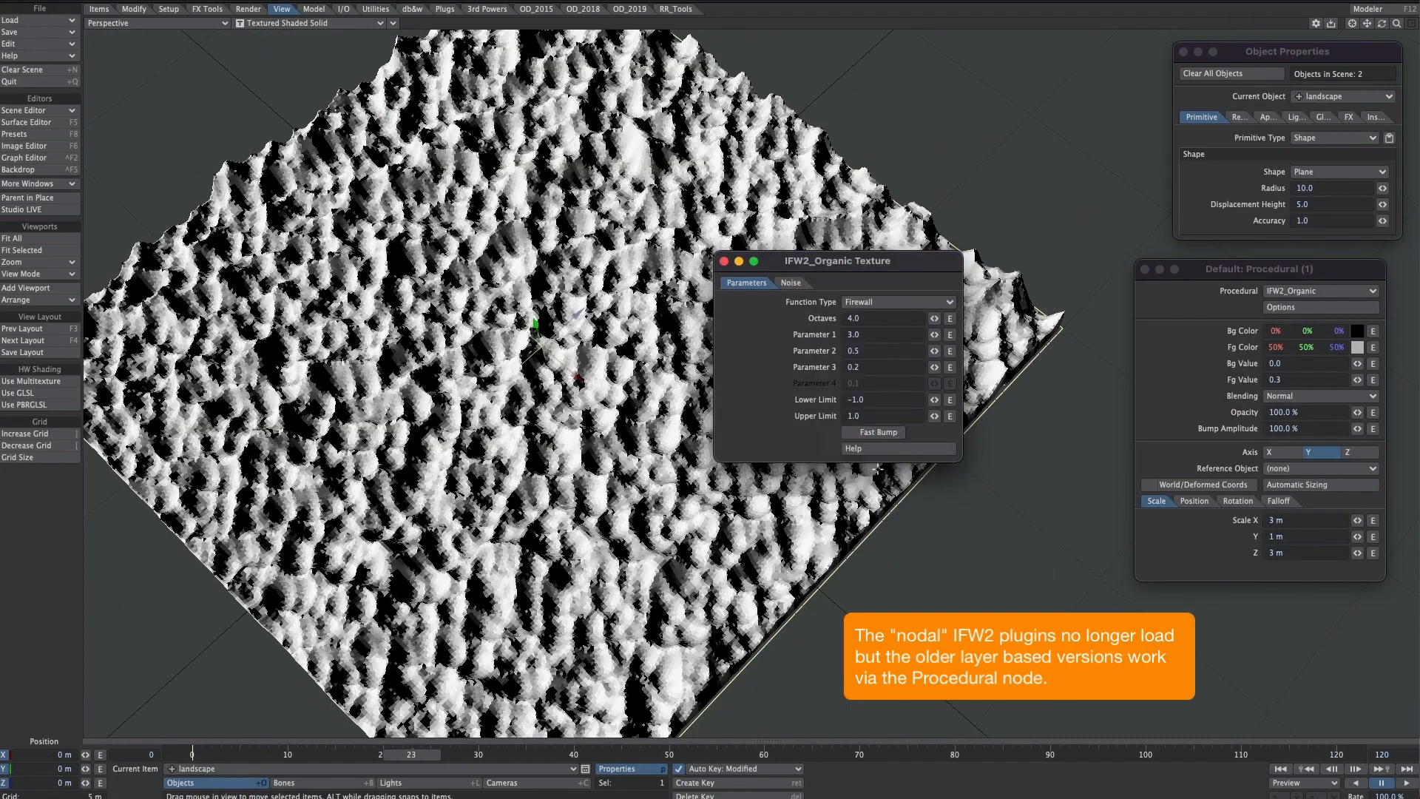
{"action": "left_click", "coordinate": [887, 302]}
{"action": "left_click", "coordinate": [850, 337]}
{"action": "left_click", "coordinate": [865, 302]}
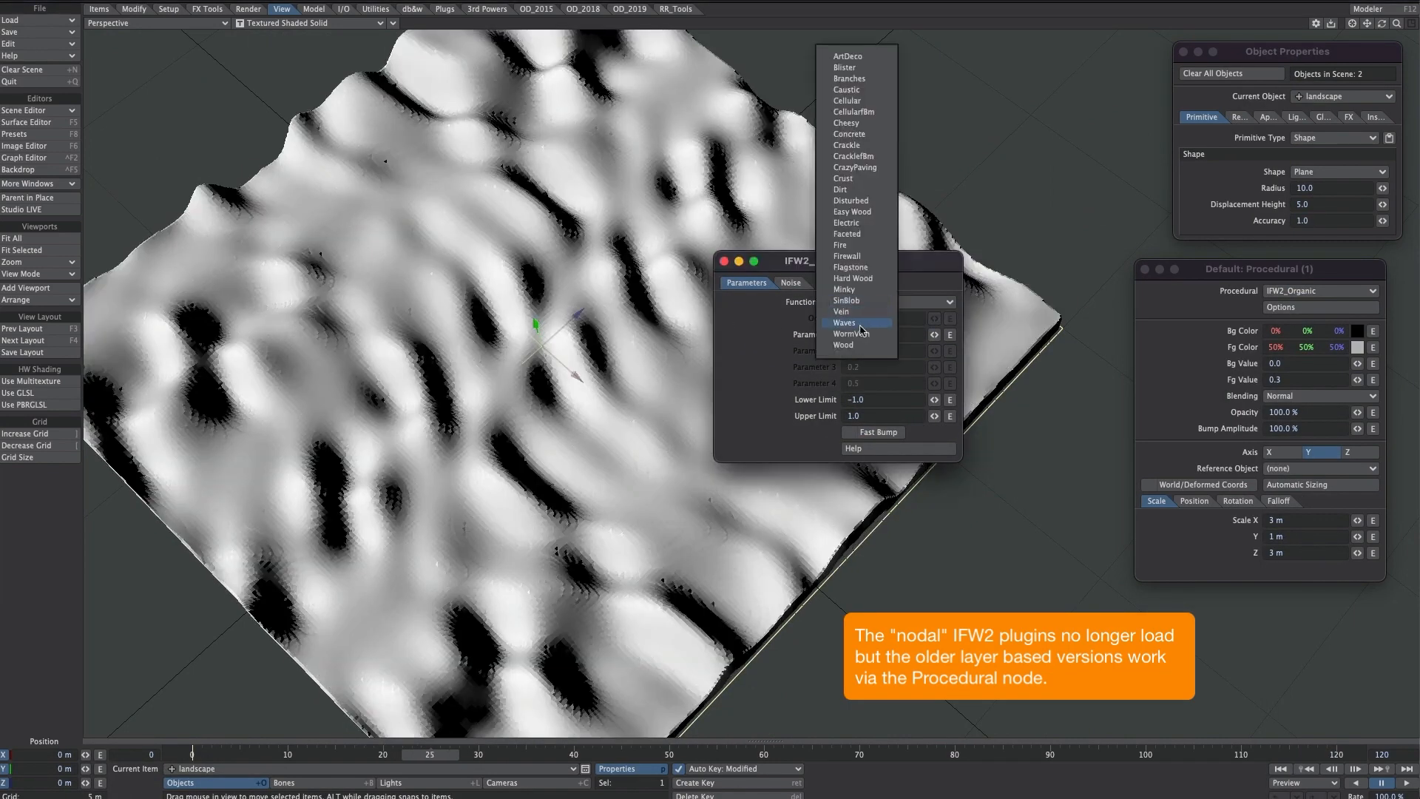
{"action": "left_click", "coordinate": [1080, 295]}
Step: Switch the Procedural texture to IFW2_Noise, show its options and set the function type to Stone
{"action": "left_click", "coordinate": [1310, 291]}
{"action": "left_click", "coordinate": [1305, 280]}
{"action": "left_click", "coordinate": [1308, 306]}
{"action": "left_click_drag", "start_coordinate": [830, 279], "coordinate": [880, 278]}
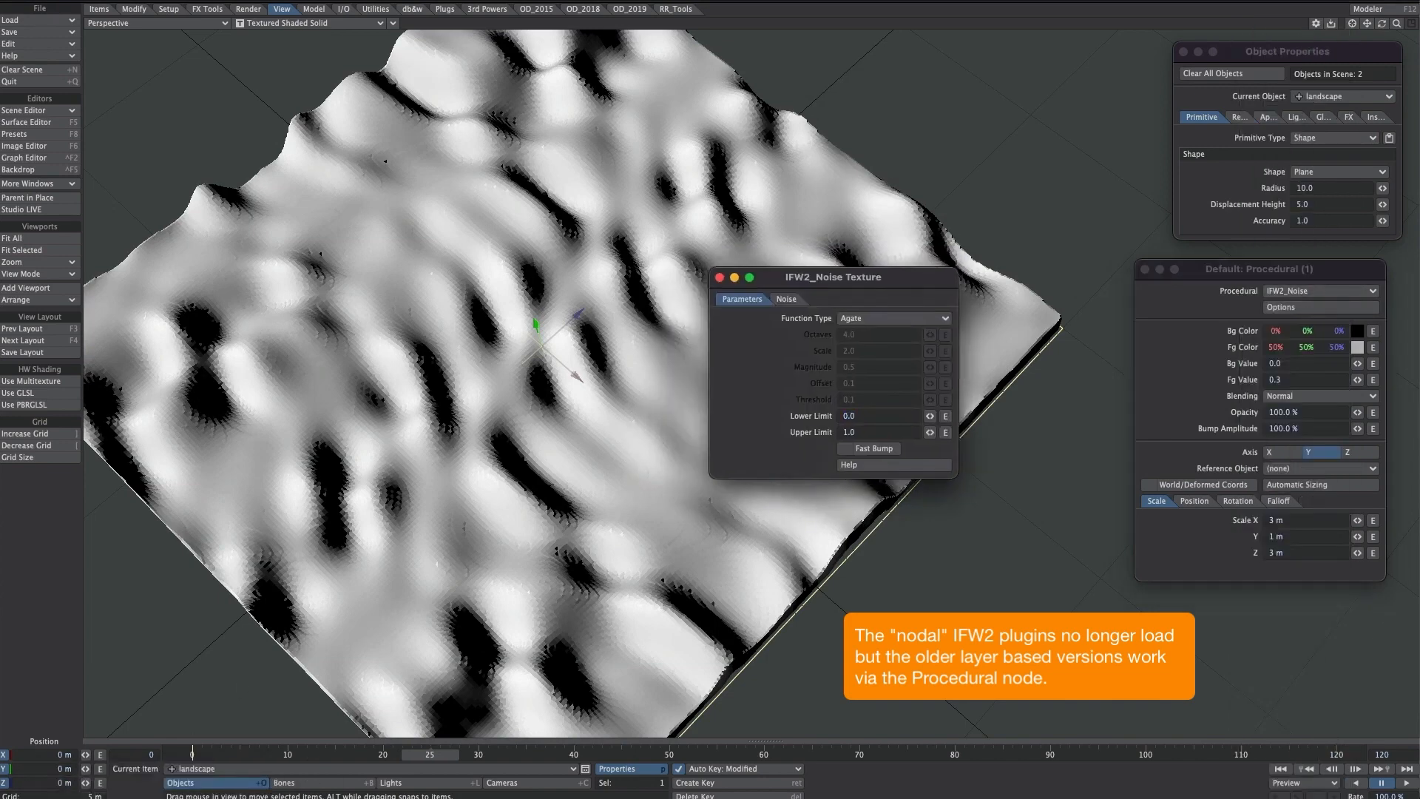
{"action": "left_click", "coordinate": [893, 318]}
{"action": "left_click", "coordinate": [873, 566]}
{"action": "left_click_drag", "start_coordinate": [562, 458], "coordinate": [481, 432], "text": "alt"}
{"action": "left_click_drag", "start_coordinate": [663, 437], "coordinate": [667, 420], "text": "alt"}
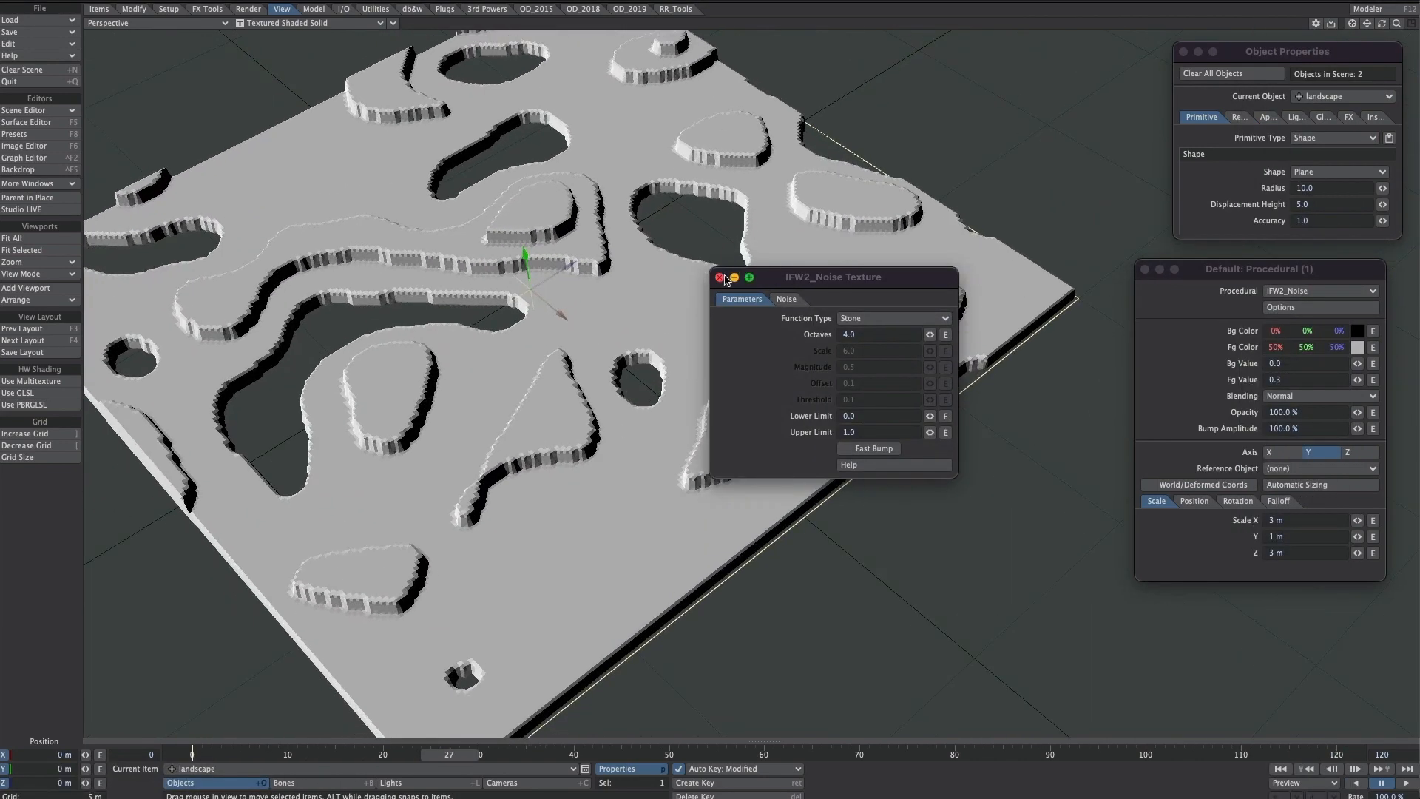
Step: Replace the IFW2_Noise texture with Shape Bomber, show its options and advance a frame to update the mesh
{"action": "left_click", "coordinate": [720, 278]}
{"action": "left_click", "coordinate": [1291, 291]}
{"action": "type", "text": "shape"}
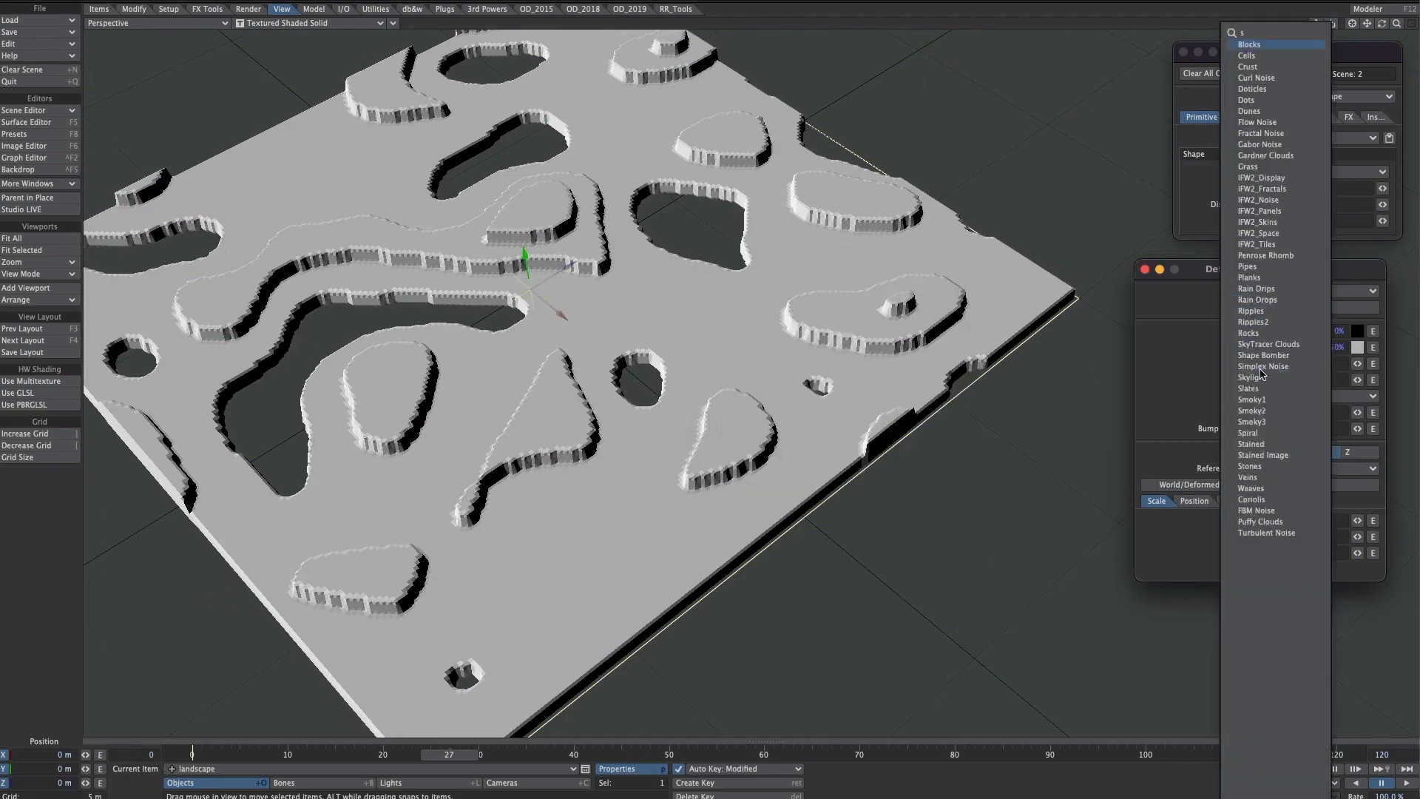
{"action": "left_click", "coordinate": [1262, 45]}
{"action": "left_click", "coordinate": [1301, 307]}
{"action": "left_click_drag", "start_coordinate": [231, 745], "coordinate": [1007, 309]}
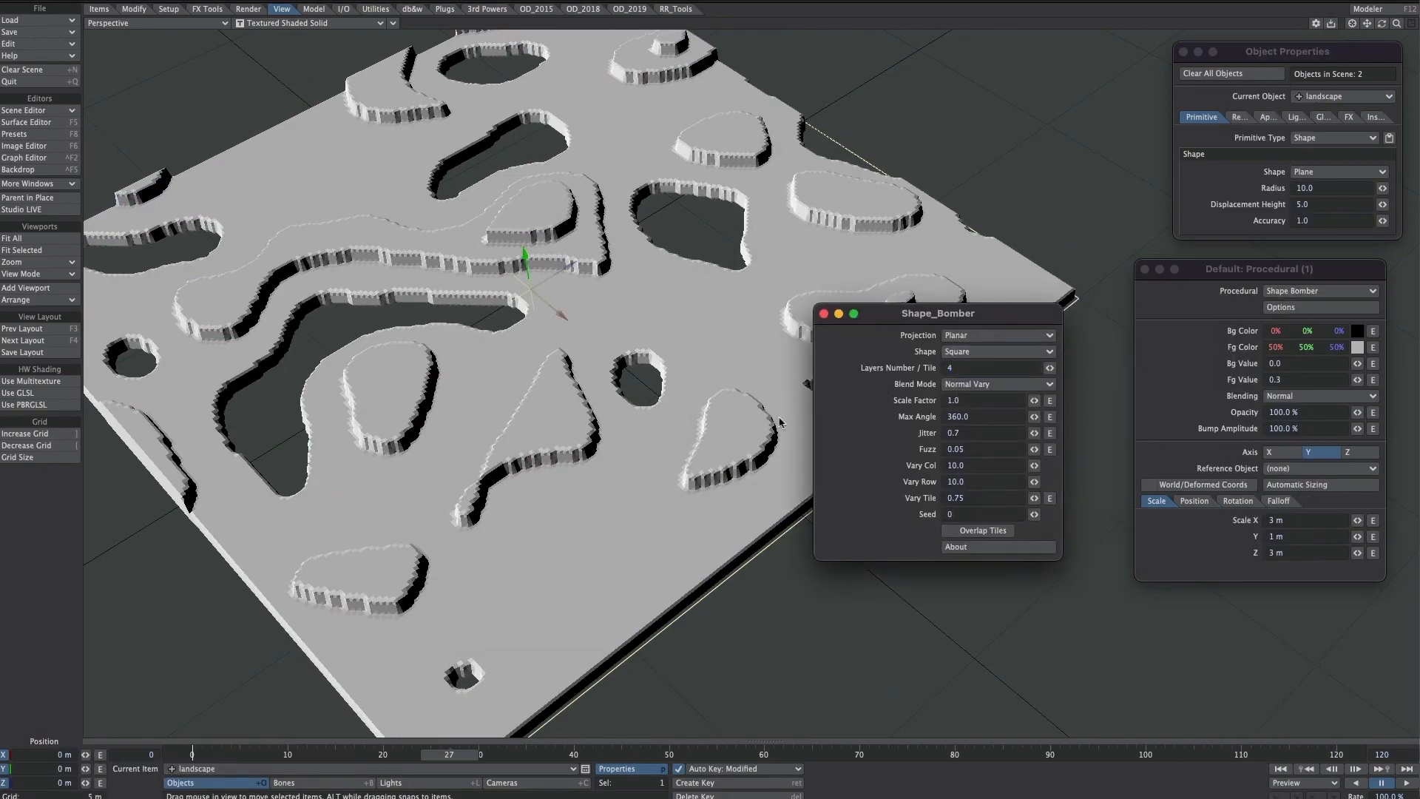
{"action": "key", "text": "Right"}
{"action": "left_click_drag", "start_coordinate": [632, 355], "coordinate": [704, 337], "text": "alt"}
{"action": "scroll", "coordinate": [665, 326], "scroll_direction": "up", "scroll_amount": 10}
{"action": "scroll", "coordinate": [695, 318], "scroll_direction": "down", "scroll_amount": 5}
Step: Set the Shape Bomber texture's scale to 10 m on X and Z, and advance a frame to update the mesh
{"action": "left_click_drag", "start_coordinate": [1293, 521], "coordinate": [1213, 518]}
{"action": "type", "text": "10"}
{"action": "key", "text": "Tab"}
{"action": "key", "text": "Tab"}
{"action": "type", "text": "1"}
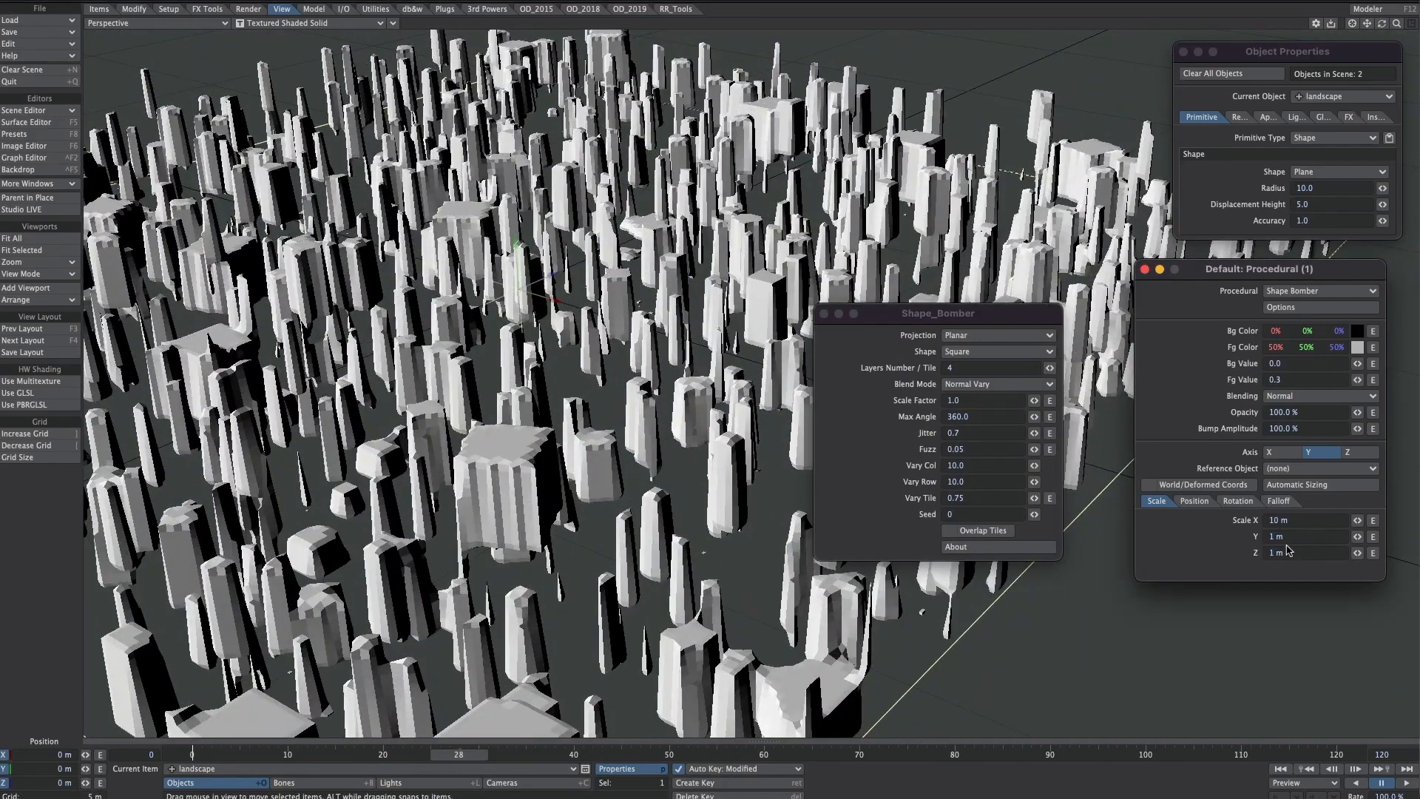
{"action": "left_click_drag", "start_coordinate": [1295, 553], "coordinate": [1238, 558]}
{"action": "type", "text": "10"}
{"action": "key", "text": "Return"}
{"action": "key", "text": "Right"}
{"action": "left_click_drag", "start_coordinate": [686, 394], "coordinate": [829, 346], "text": "alt"}
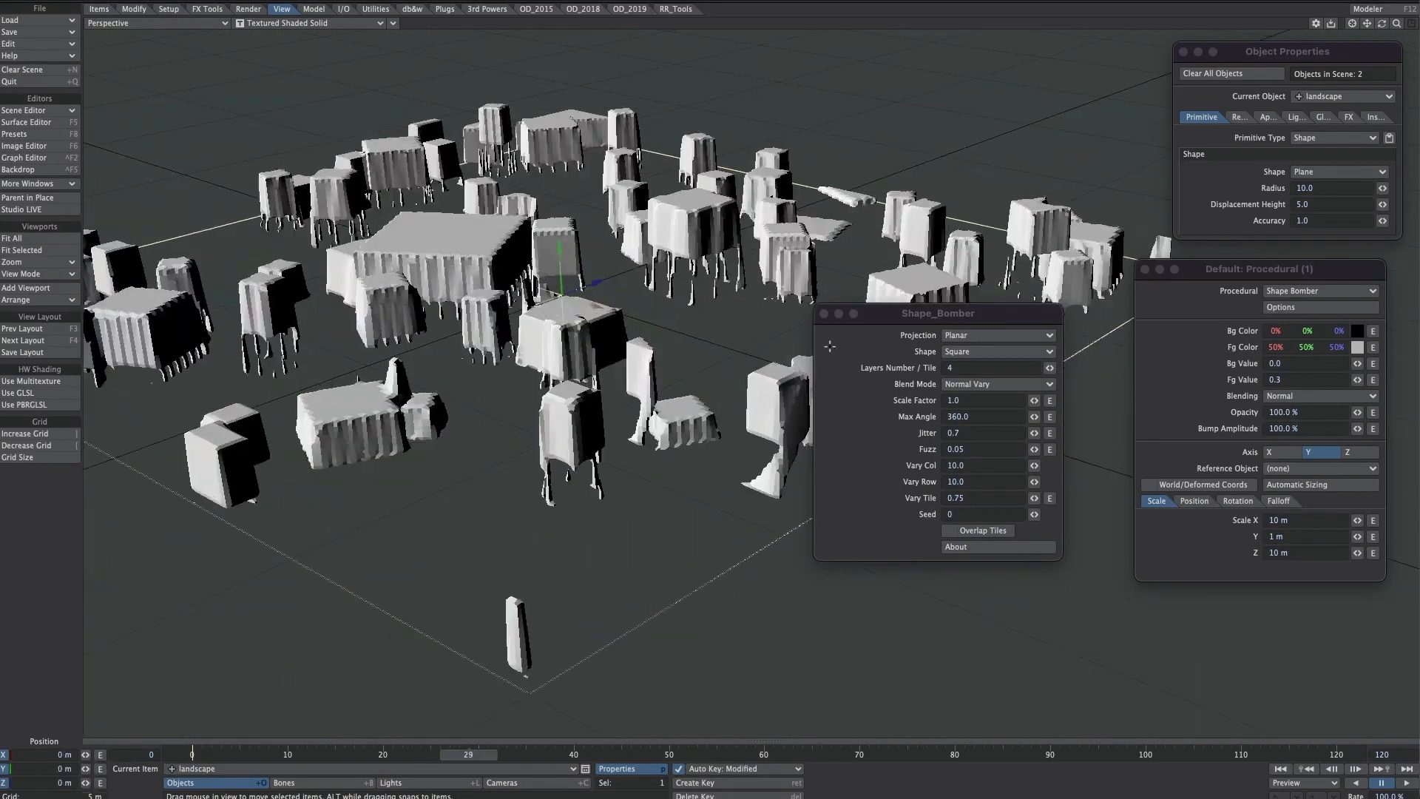
Step: Switch the Procedural texture to Pipes and advance a frame to update the mesh
{"action": "left_click", "coordinate": [1301, 290]}
{"action": "left_click", "coordinate": [1274, 288]}
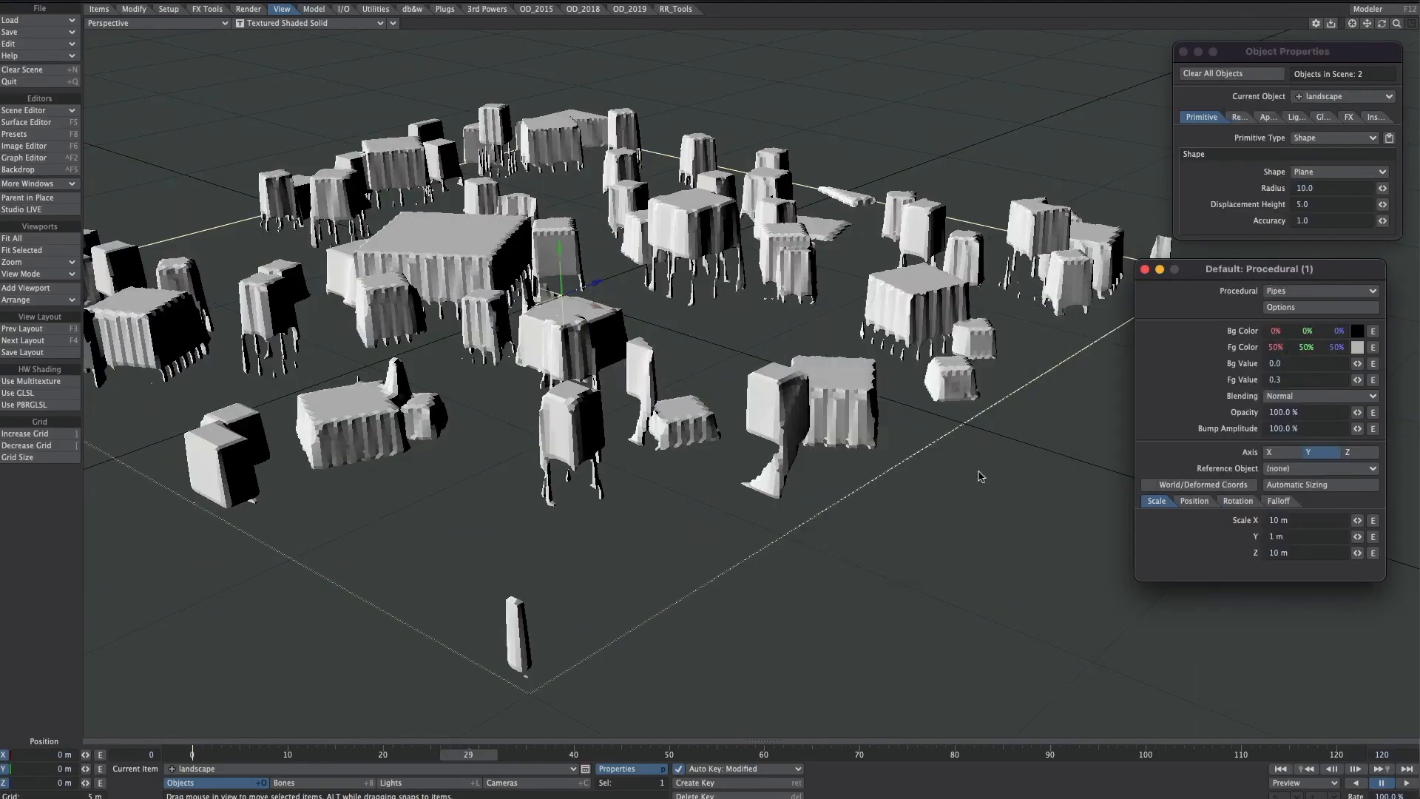
{"action": "key", "text": "Right"}
{"action": "left_click_drag", "start_coordinate": [691, 373], "coordinate": [691, 318], "text": "alt"}
Step: Switch the Procedural texture to IFW2_Fractals, show its options and view the fractal mesh from another angle
{"action": "left_click", "coordinate": [1287, 290]}
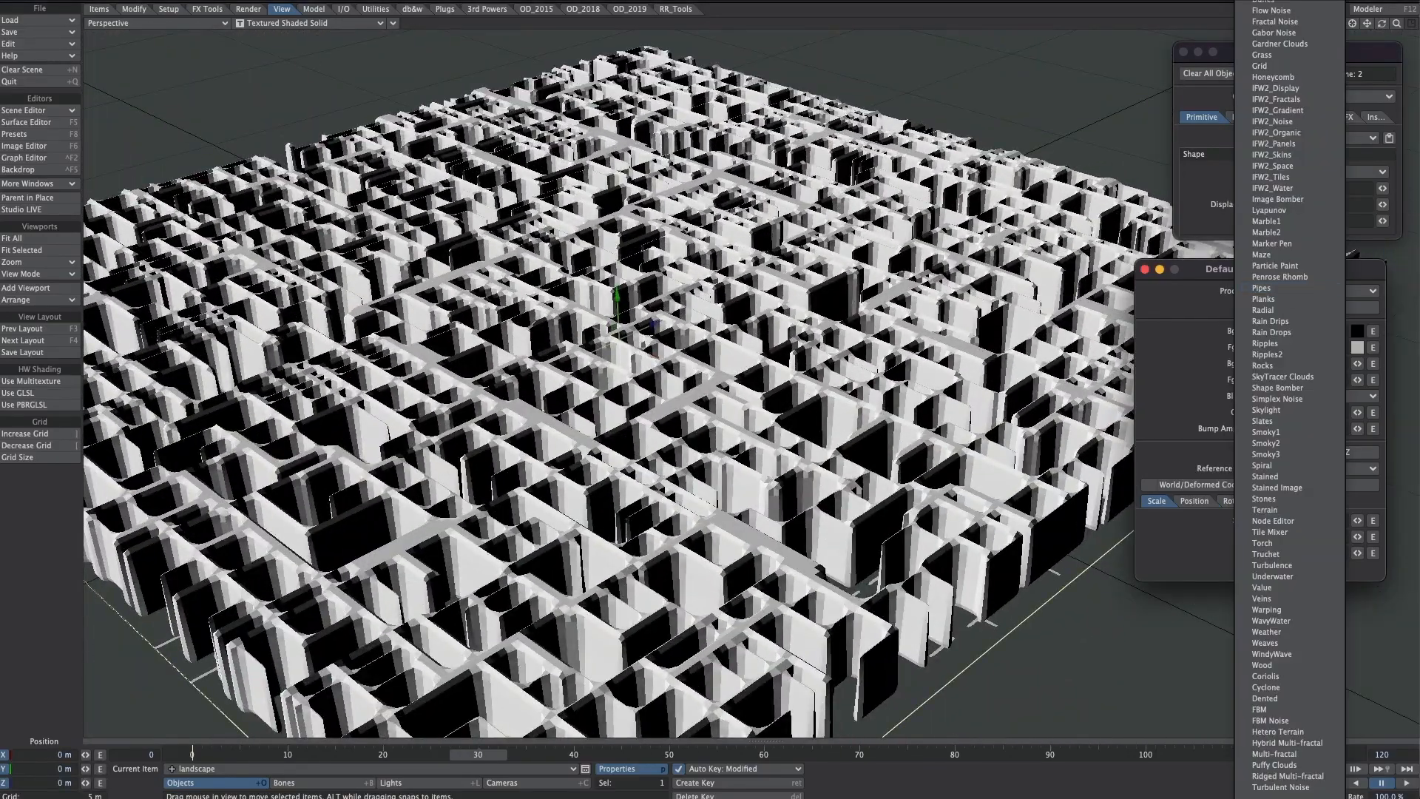
{"action": "left_click", "coordinate": [1286, 99]}
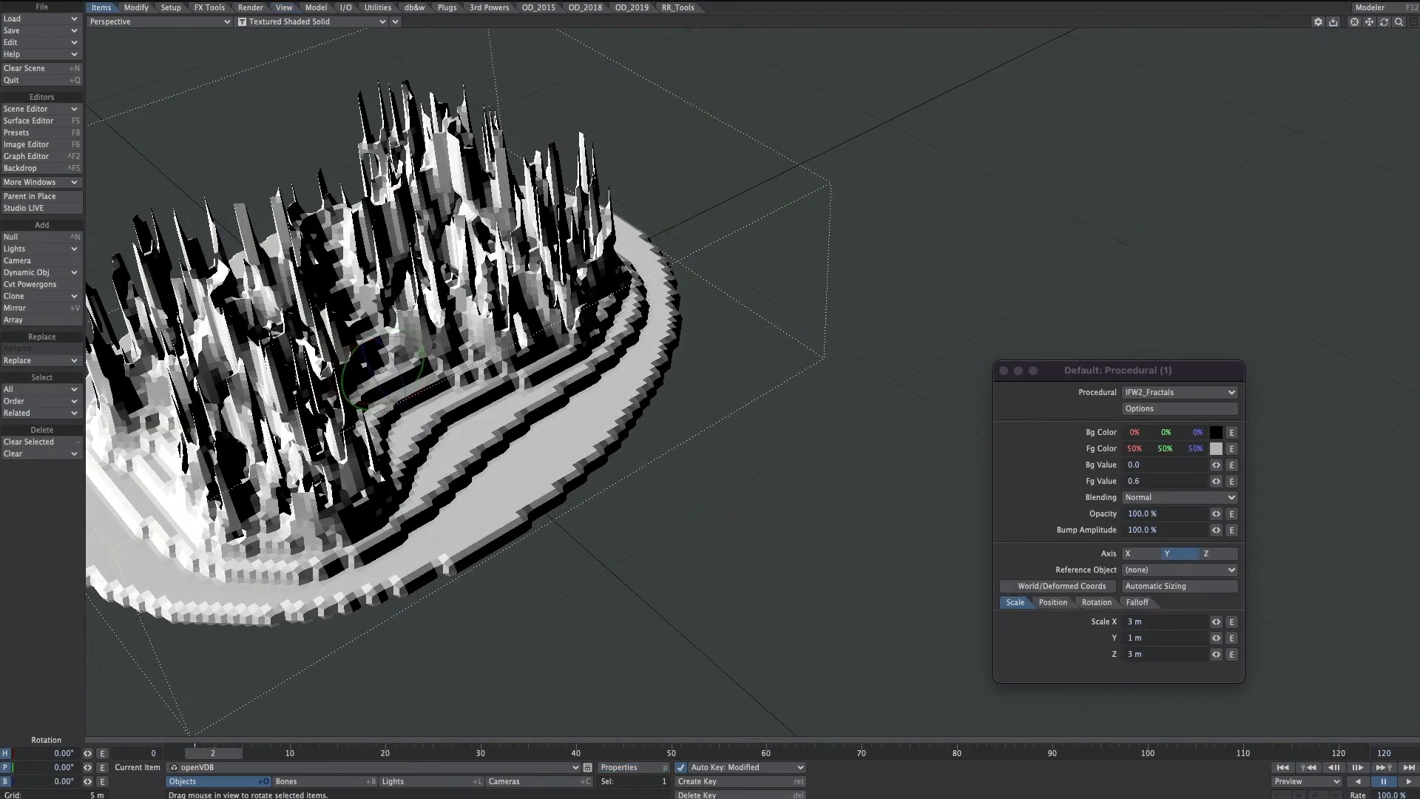
{"action": "left_click_drag", "start_coordinate": [665, 370], "coordinate": [747, 381], "text": "alt"}
{"action": "left_click", "coordinate": [1137, 410]}
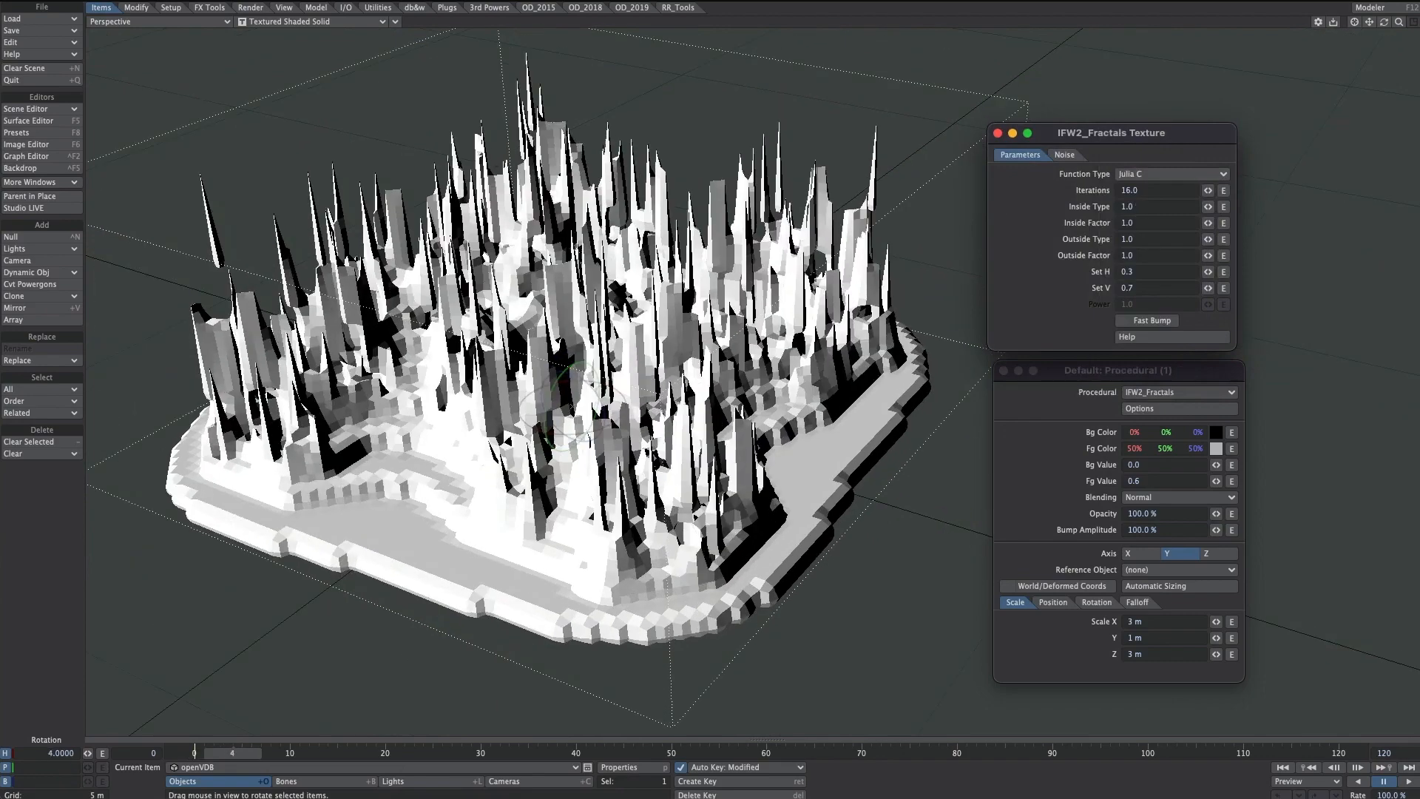
{"action": "left_click_drag", "start_coordinate": [740, 384], "coordinate": [791, 384], "text": "alt"}
Step: Try the Magnet C function type for the IFW2_Fractals texture, and change it to Man Of War
{"action": "left_click", "coordinate": [1133, 178]}
{"action": "left_click", "coordinate": [1135, 222]}
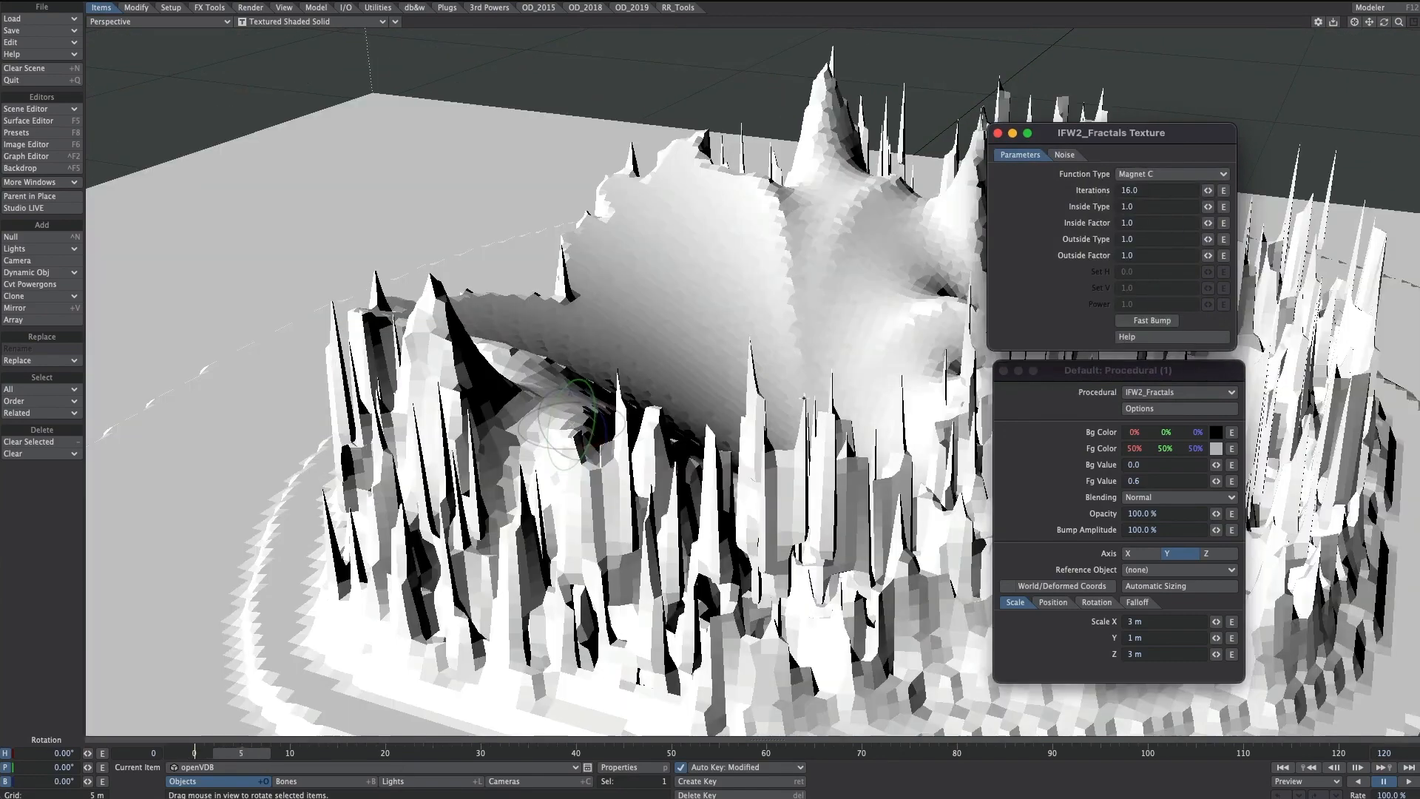
{"action": "left_click", "coordinate": [1150, 175]}
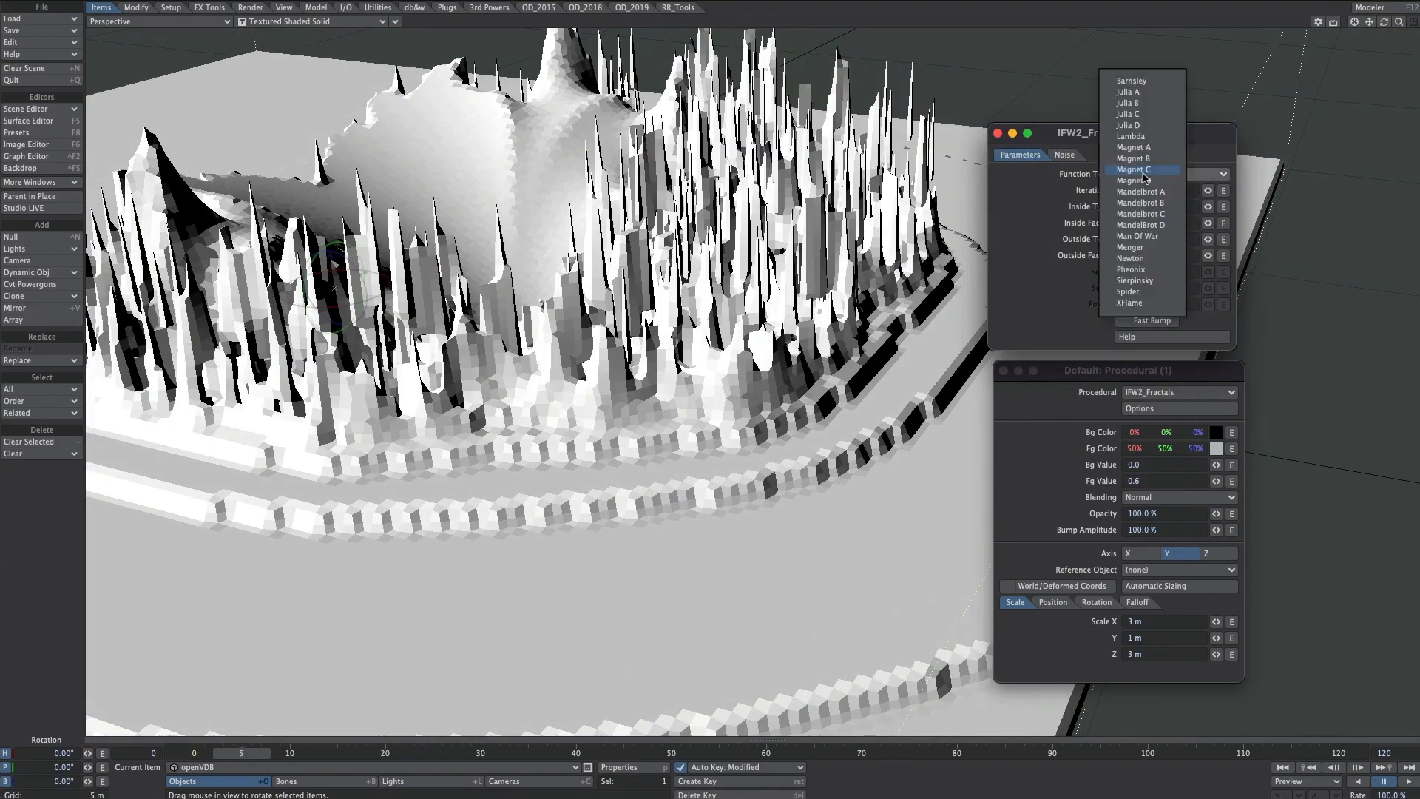
{"action": "left_click", "coordinate": [1152, 241]}
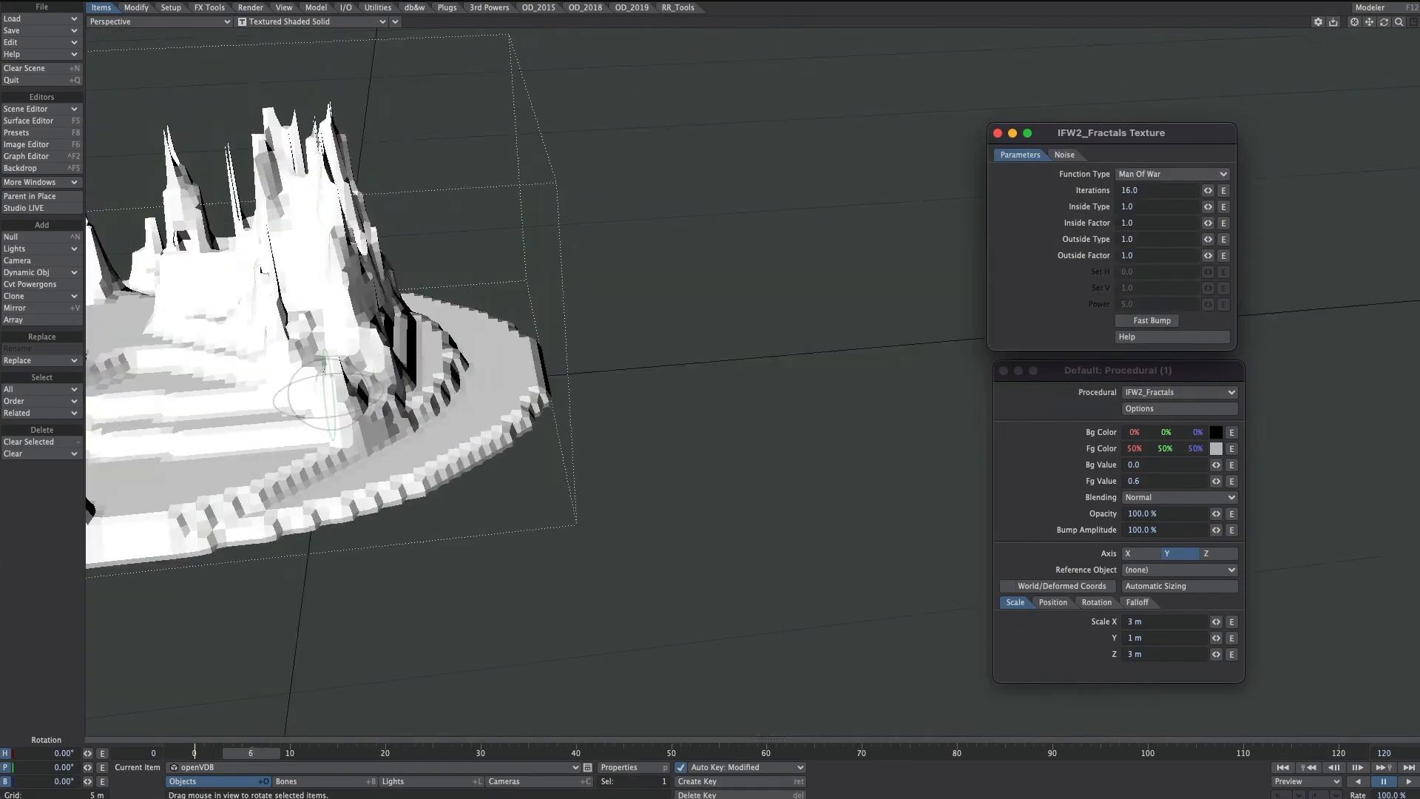
{"action": "left_click_drag", "start_coordinate": [724, 392], "coordinate": [798, 398], "text": "alt"}
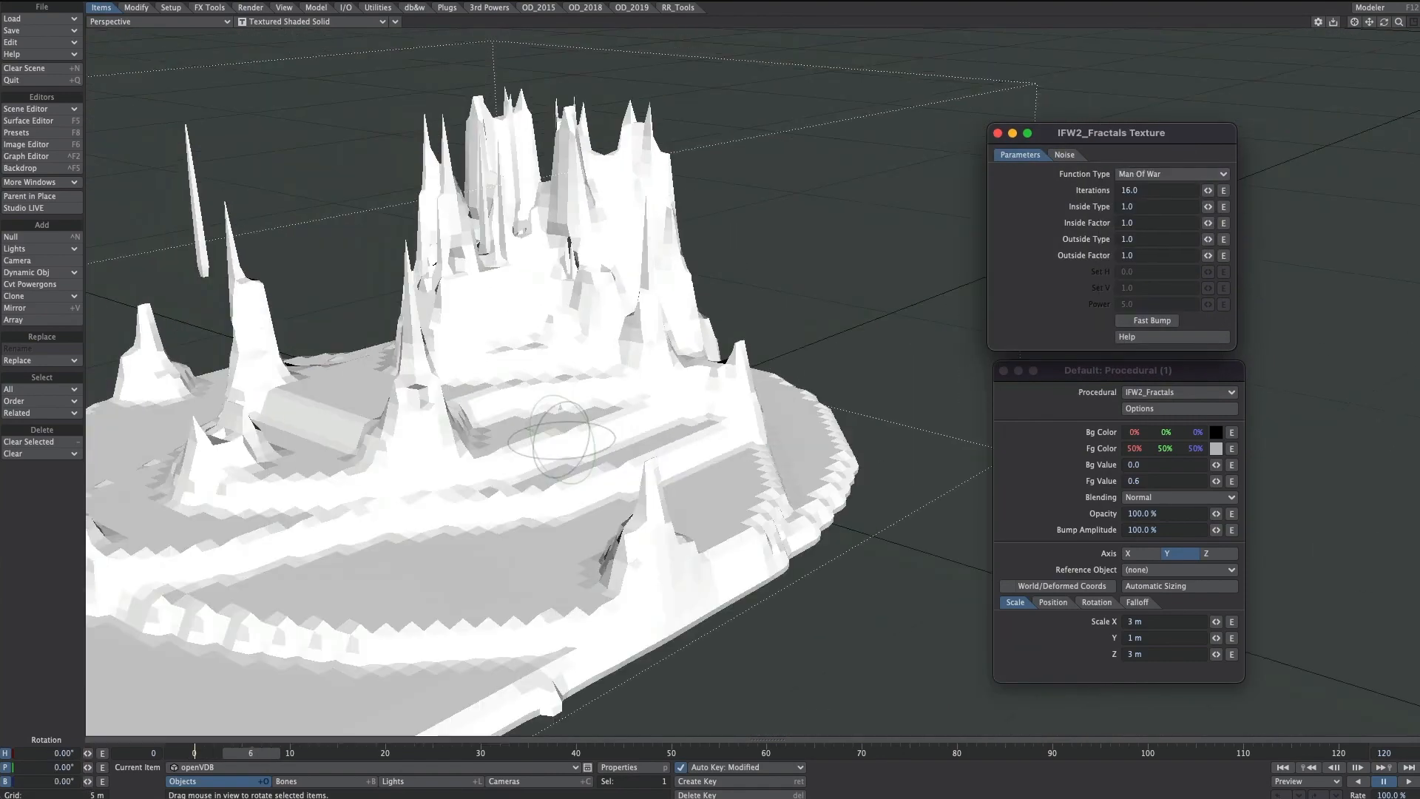
{"action": "left_click_drag", "start_coordinate": [740, 503], "coordinate": [793, 557], "text": "alt"}
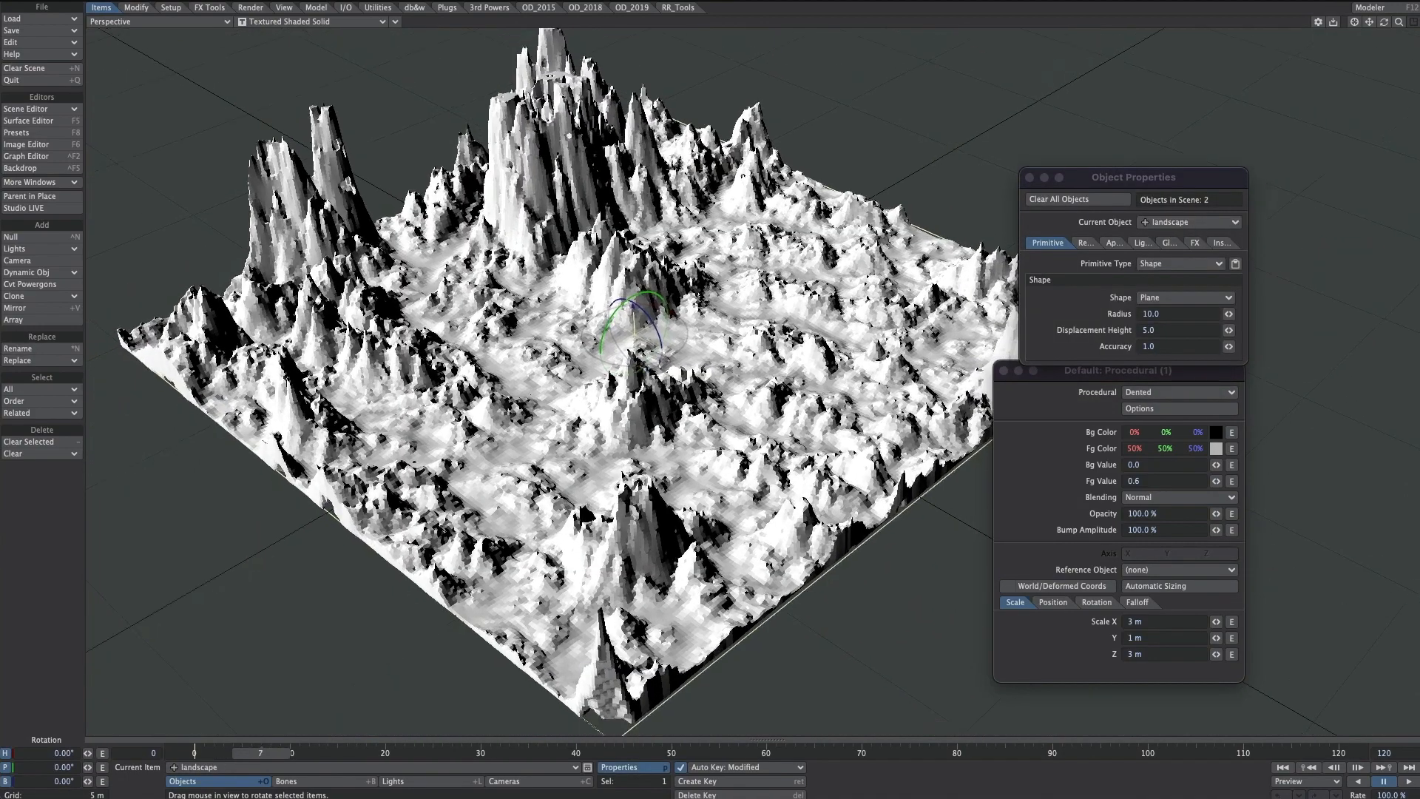
Step: Change the landscape null's primitive shape from Plane to Sphere
{"action": "left_click", "coordinate": [1153, 267]}
{"action": "left_click", "coordinate": [1153, 267]}
{"action": "left_click", "coordinate": [1154, 297]}
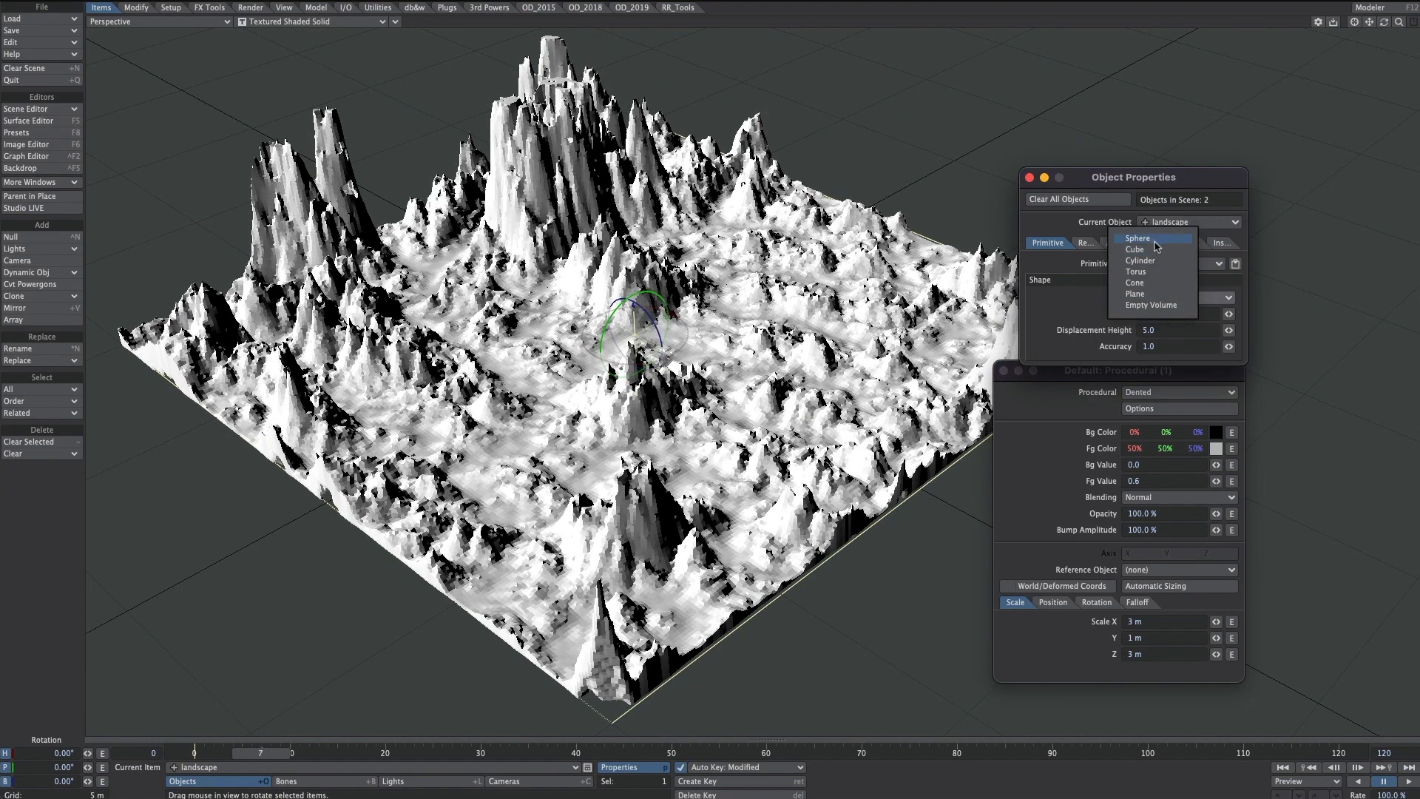
{"action": "left_click", "coordinate": [1155, 242]}
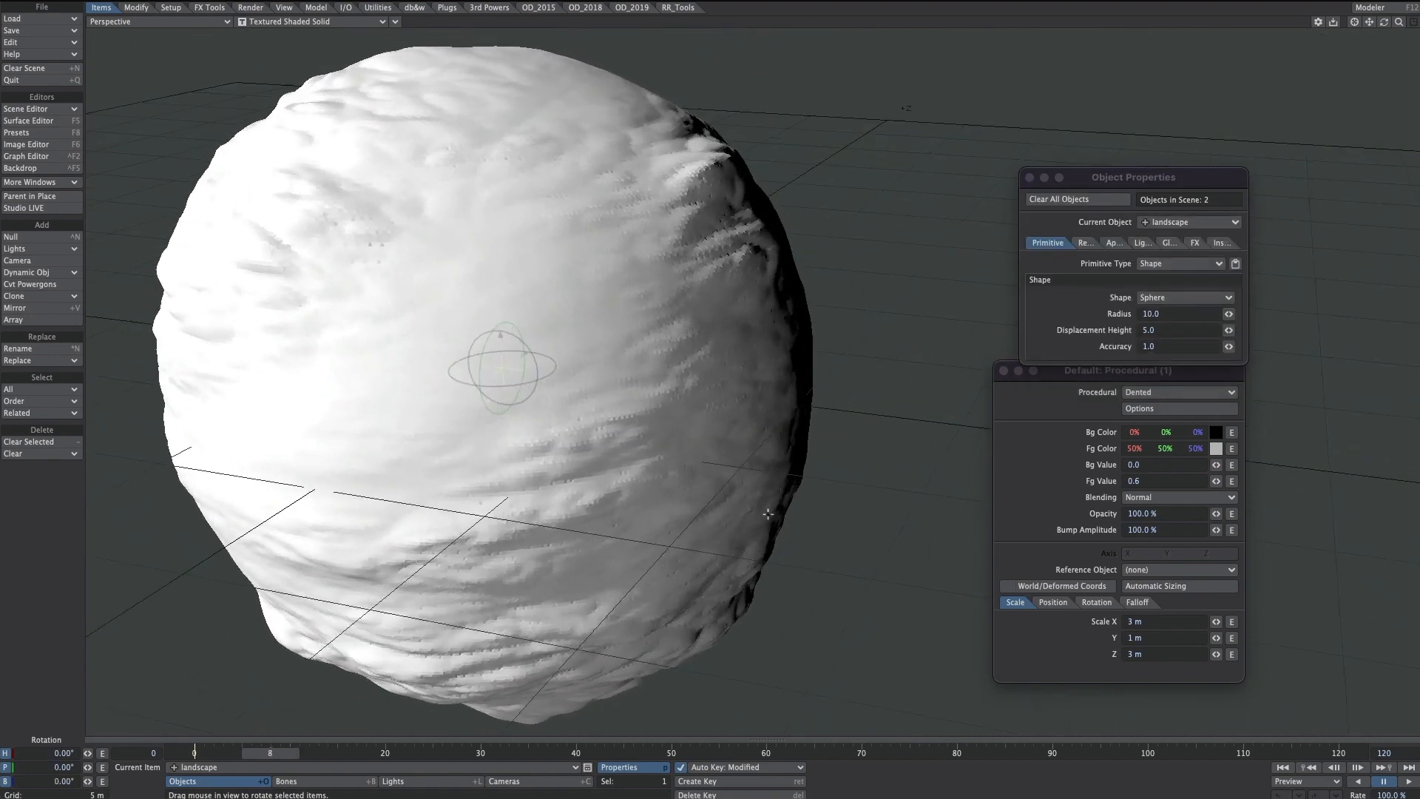
Step: Try a different procedural texture on the displaced shape and switch back to Dented
{"action": "left_click", "coordinate": [1179, 392]}
{"action": "left_click", "coordinate": [1157, 406]}
{"action": "left_click_drag", "start_coordinate": [887, 444], "coordinate": [857, 385], "text": "alt"}
{"action": "left_click", "coordinate": [1159, 394]}
{"action": "left_click", "coordinate": [1157, 384]}
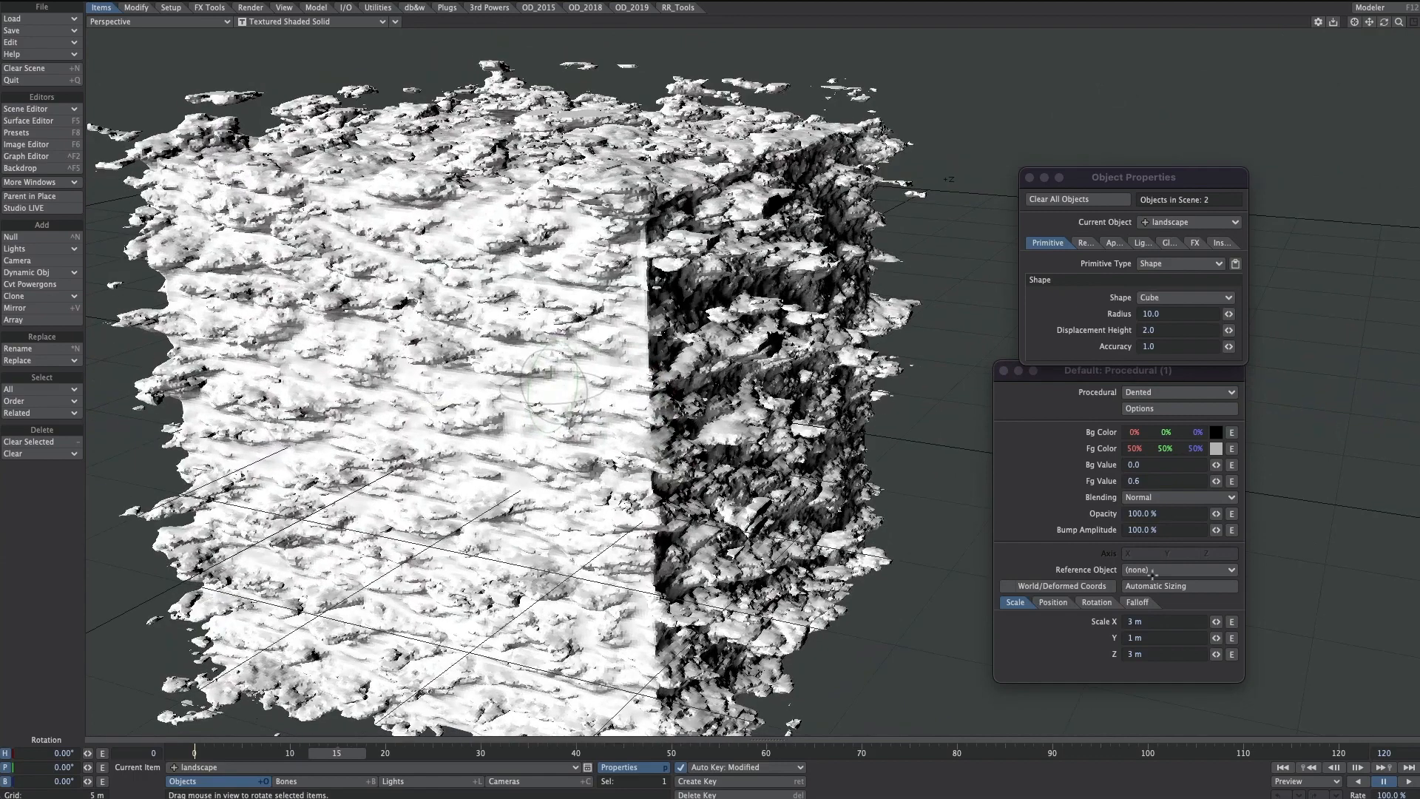
Step: Set the Dented texture's scale to 15 m
{"action": "left_click", "coordinate": [1135, 622]}
{"action": "type", "text": "10"}
{"action": "key", "text": "Return"}
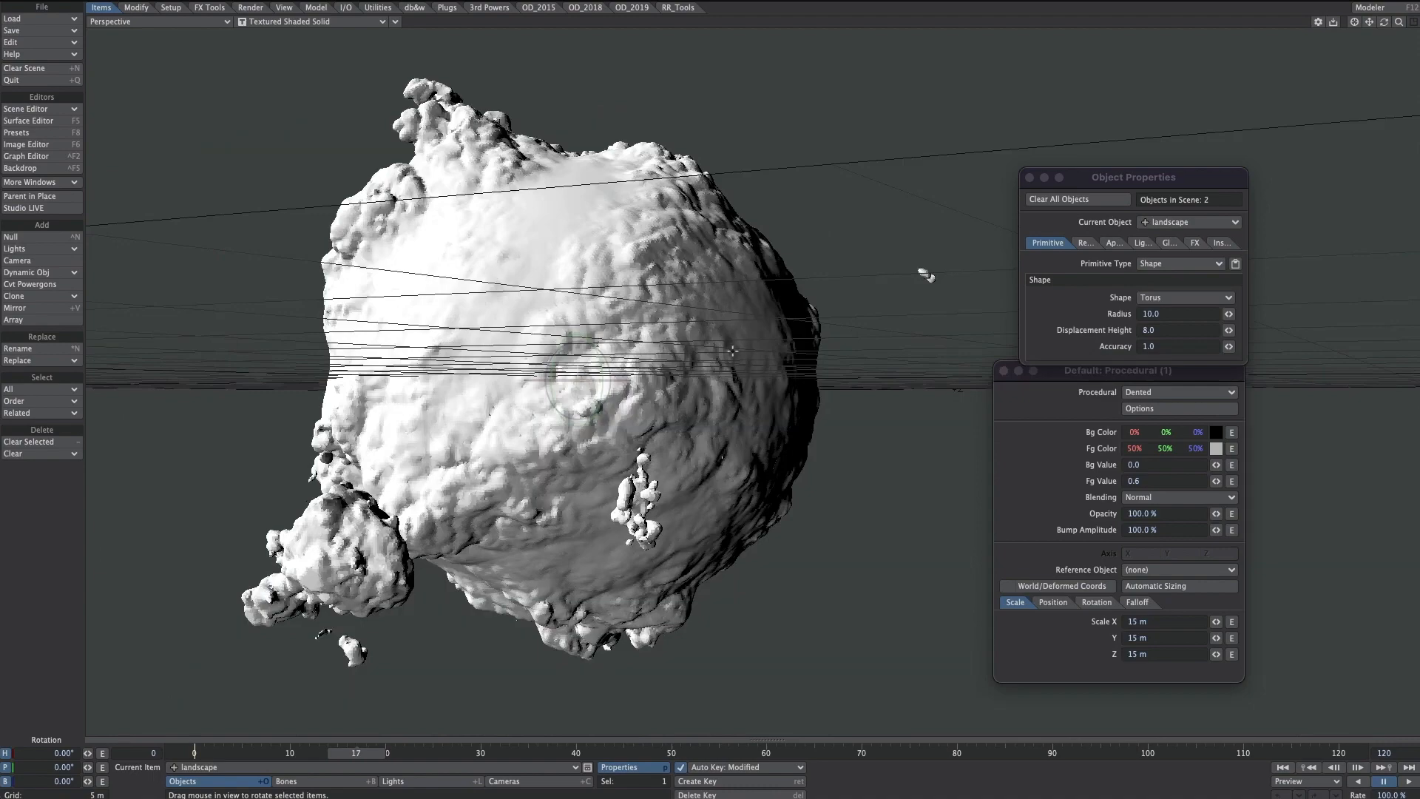
Step: Examine the displaced torus from several angles and distances in the shaded view and the VPR render
{"action": "scroll", "coordinate": [576, 381], "scroll_direction": "down", "scroll_amount": 4}
{"action": "left_click_drag", "start_coordinate": [628, 377], "coordinate": [732, 332], "text": "alt"}
{"action": "left_click_drag", "start_coordinate": [871, 311], "coordinate": [872, 326], "text": "alt"}
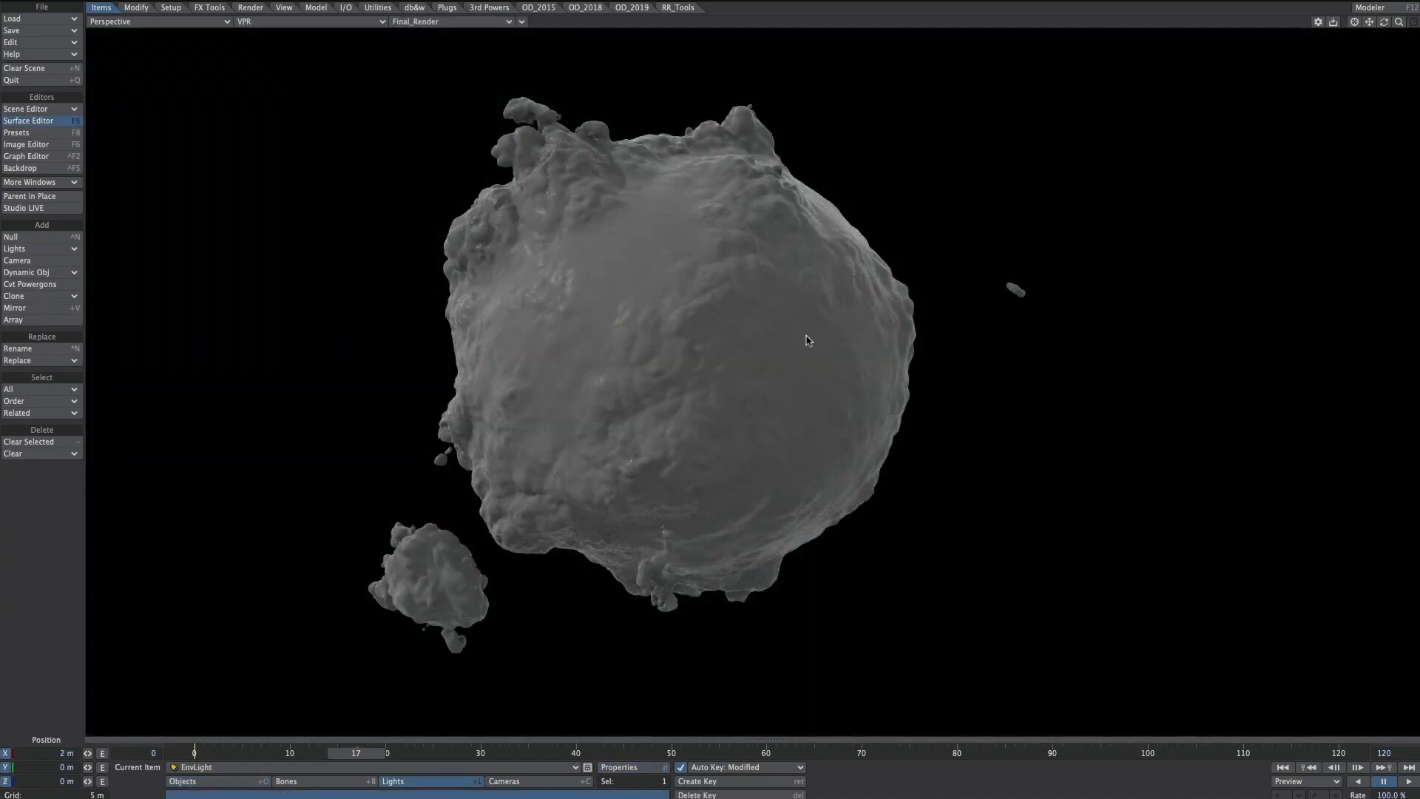
{"action": "scroll", "coordinate": [773, 309], "scroll_direction": "down", "scroll_amount": 3}
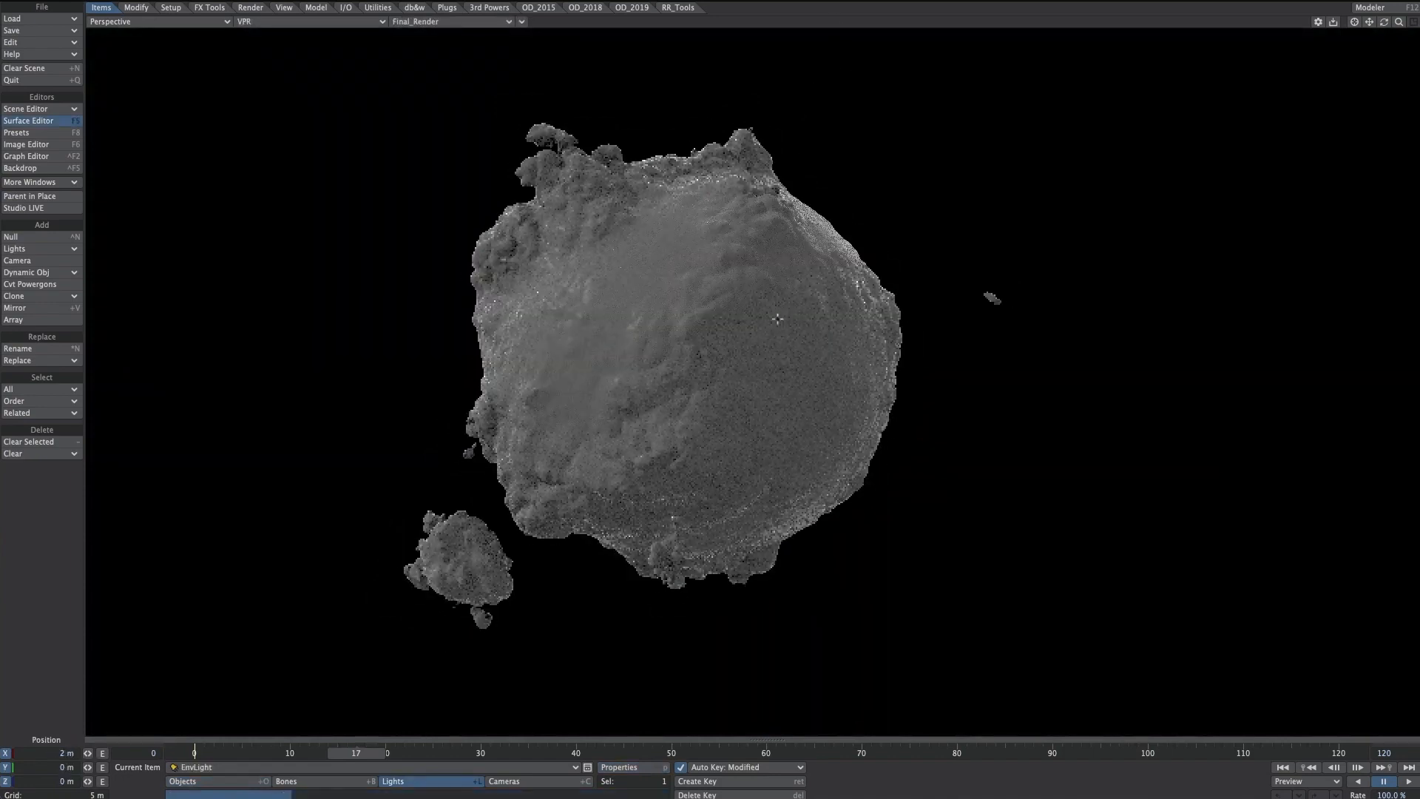
{"action": "left_click_drag", "start_coordinate": [773, 310], "coordinate": [1204, 190], "text": "alt"}
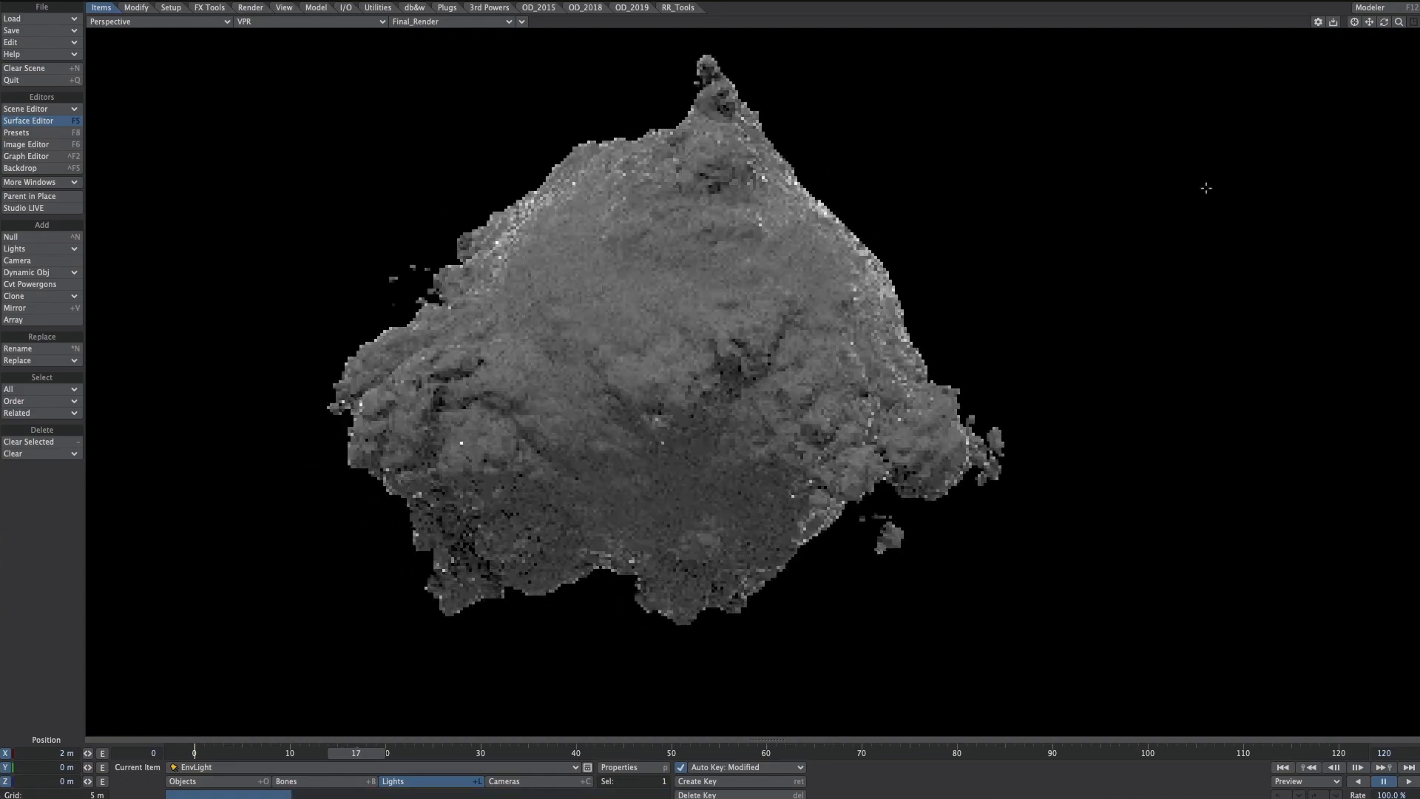
{"action": "scroll", "coordinate": [931, 330], "scroll_direction": "up", "scroll_amount": 3}
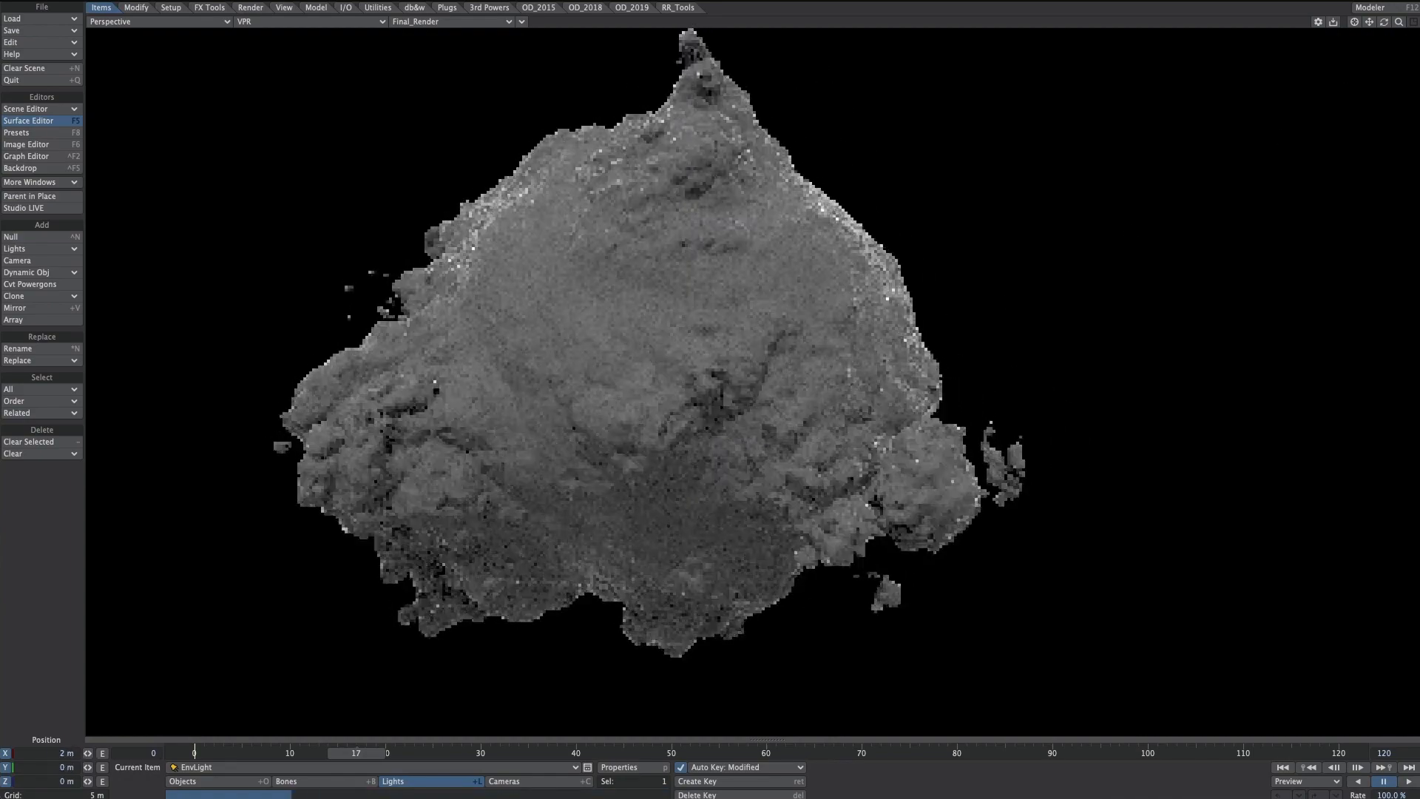
{"action": "left_click_drag", "start_coordinate": [932, 330], "coordinate": [954, 318], "text": "alt"}
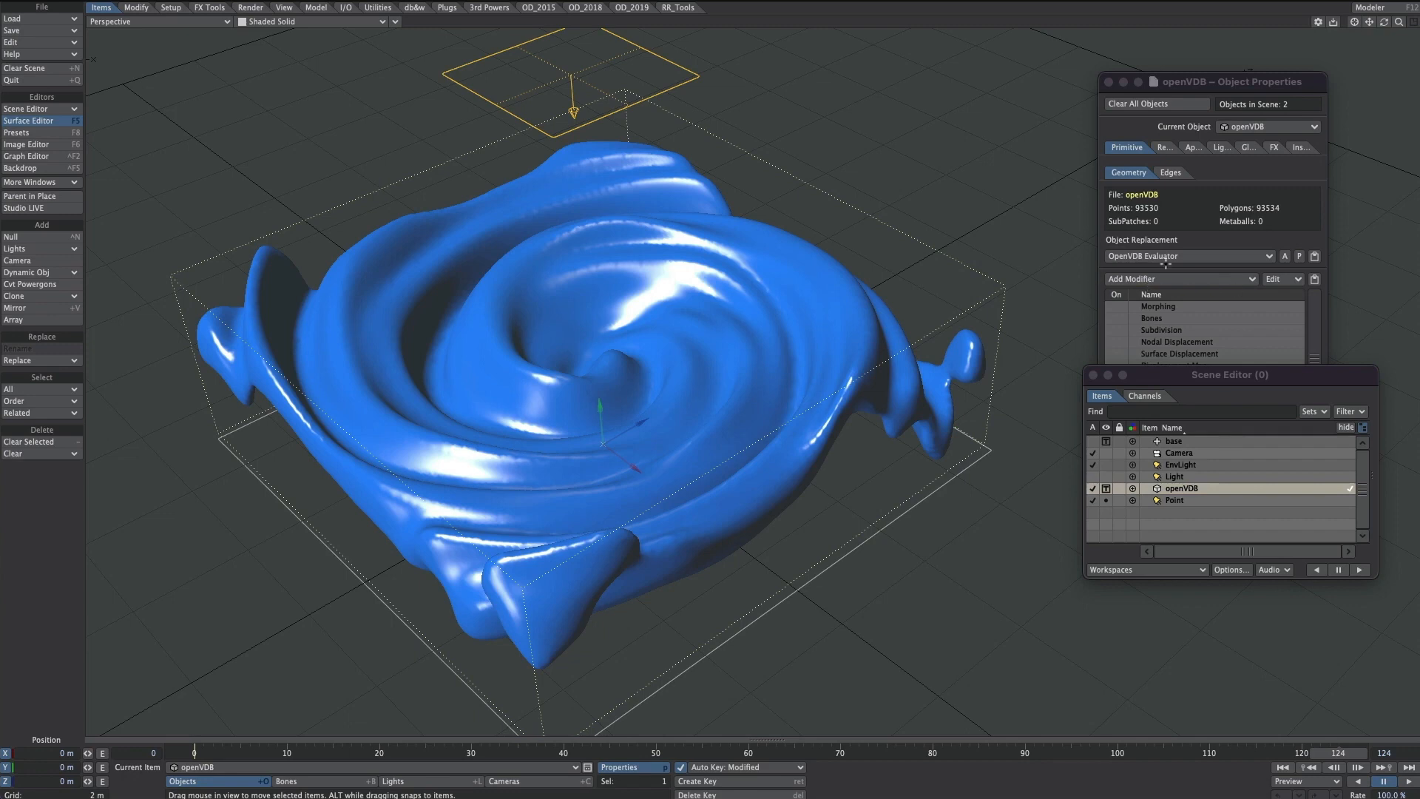
Step: Edit the openVDB object's node network and review the settings of the OpenVDB Info, Filter (1) and Filter (2) nodes
{"action": "left_click", "coordinate": [1299, 256]}
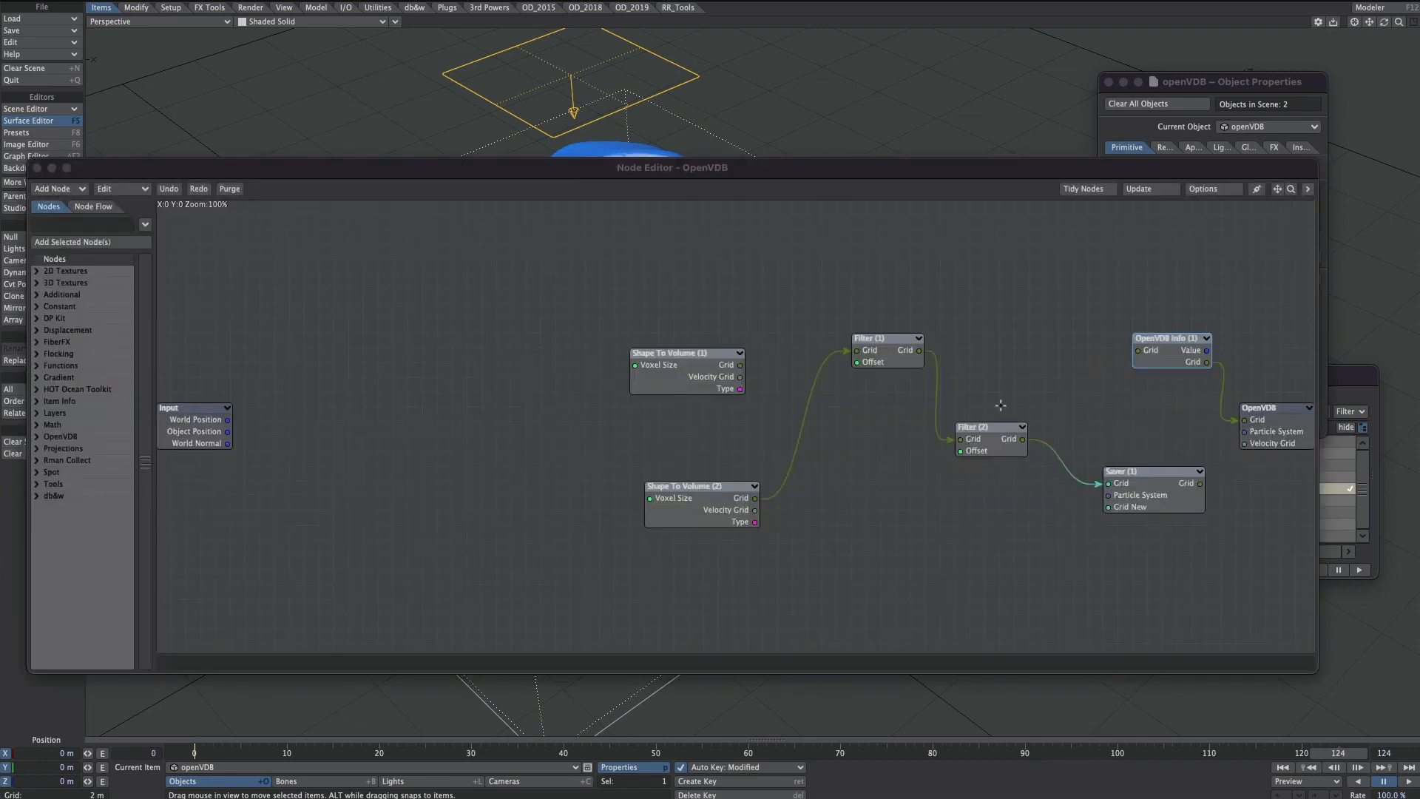
{"action": "double_click", "coordinate": [1164, 356]}
{"action": "left_click", "coordinate": [1095, 367]}
{"action": "double_click", "coordinate": [886, 360]}
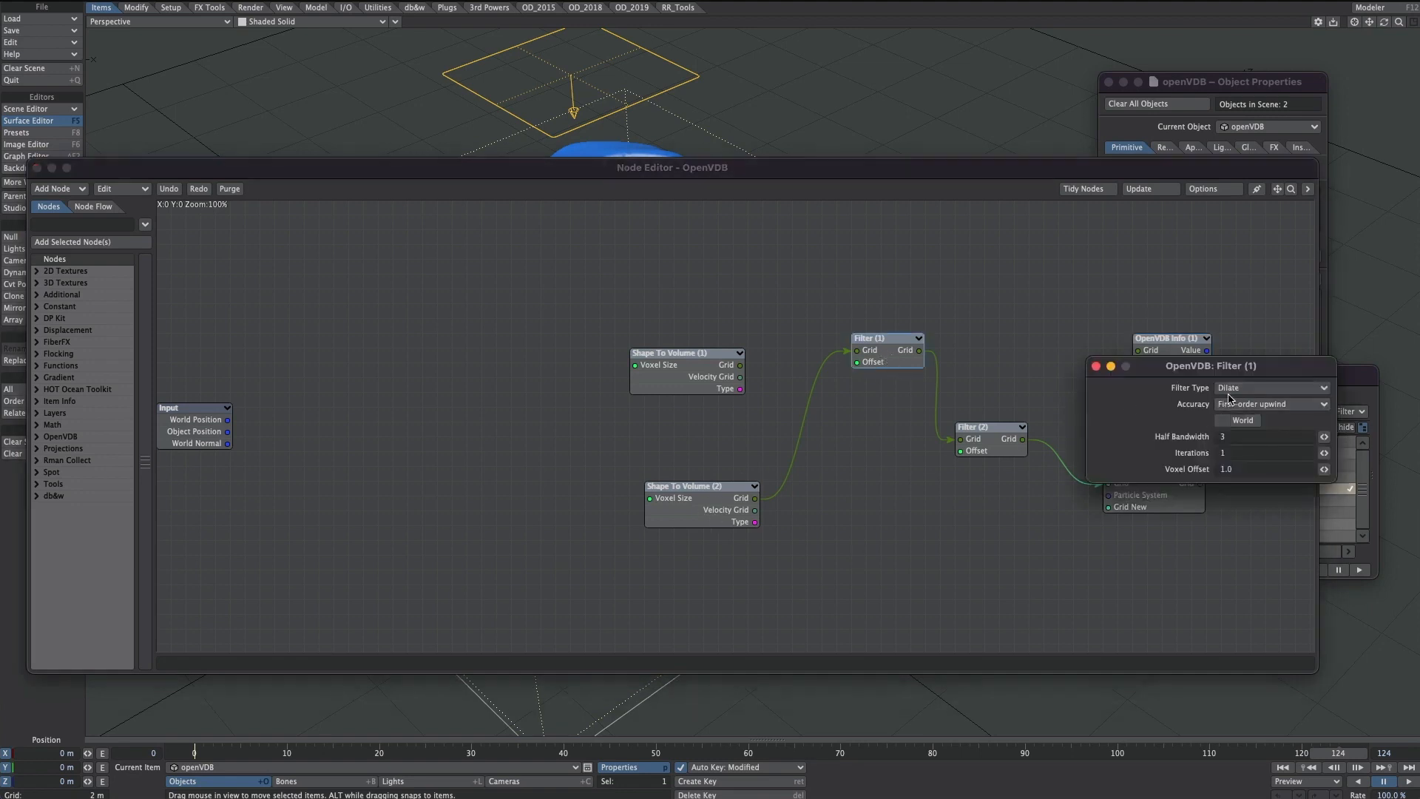
{"action": "left_click", "coordinate": [1096, 366]}
{"action": "double_click", "coordinate": [999, 457]}
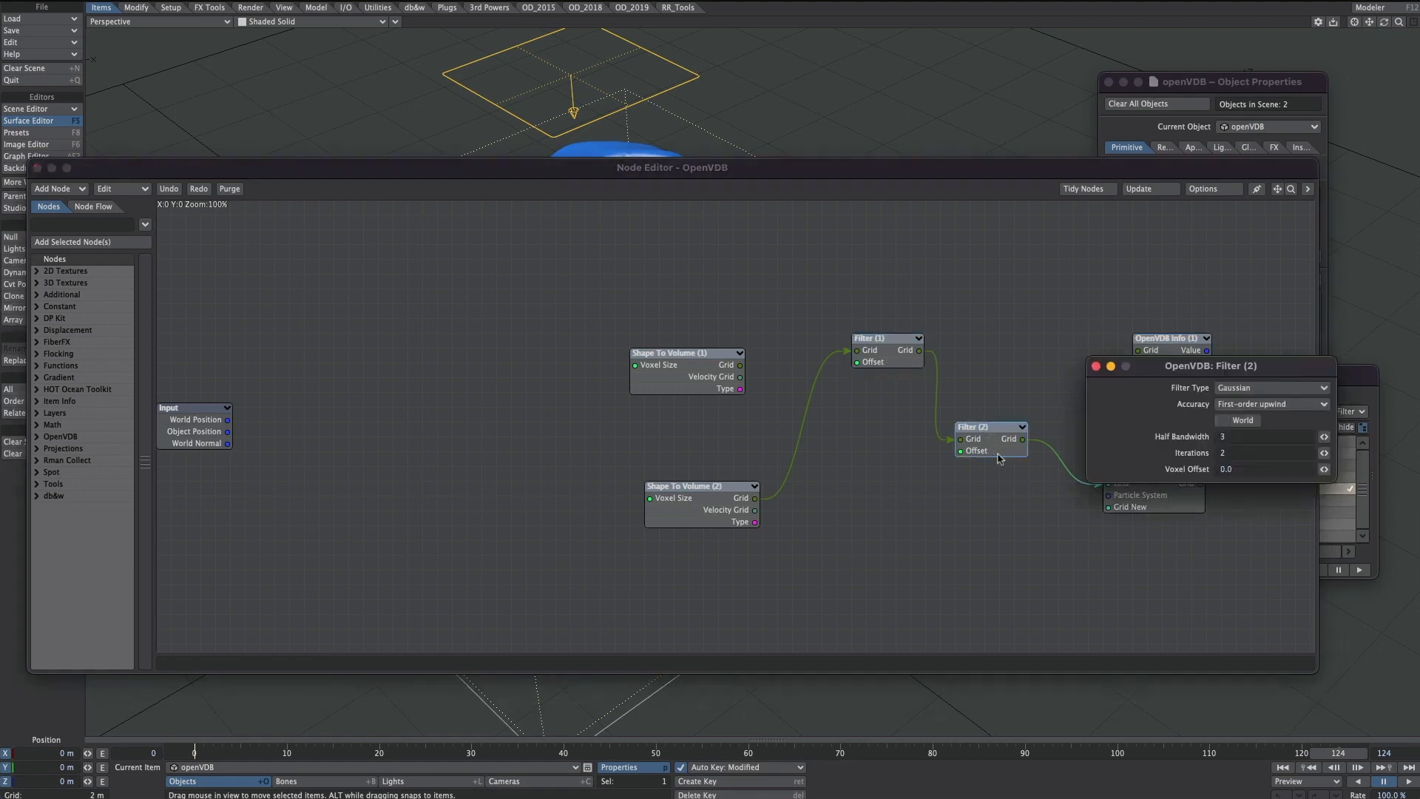
{"action": "left_click", "coordinate": [1096, 366]}
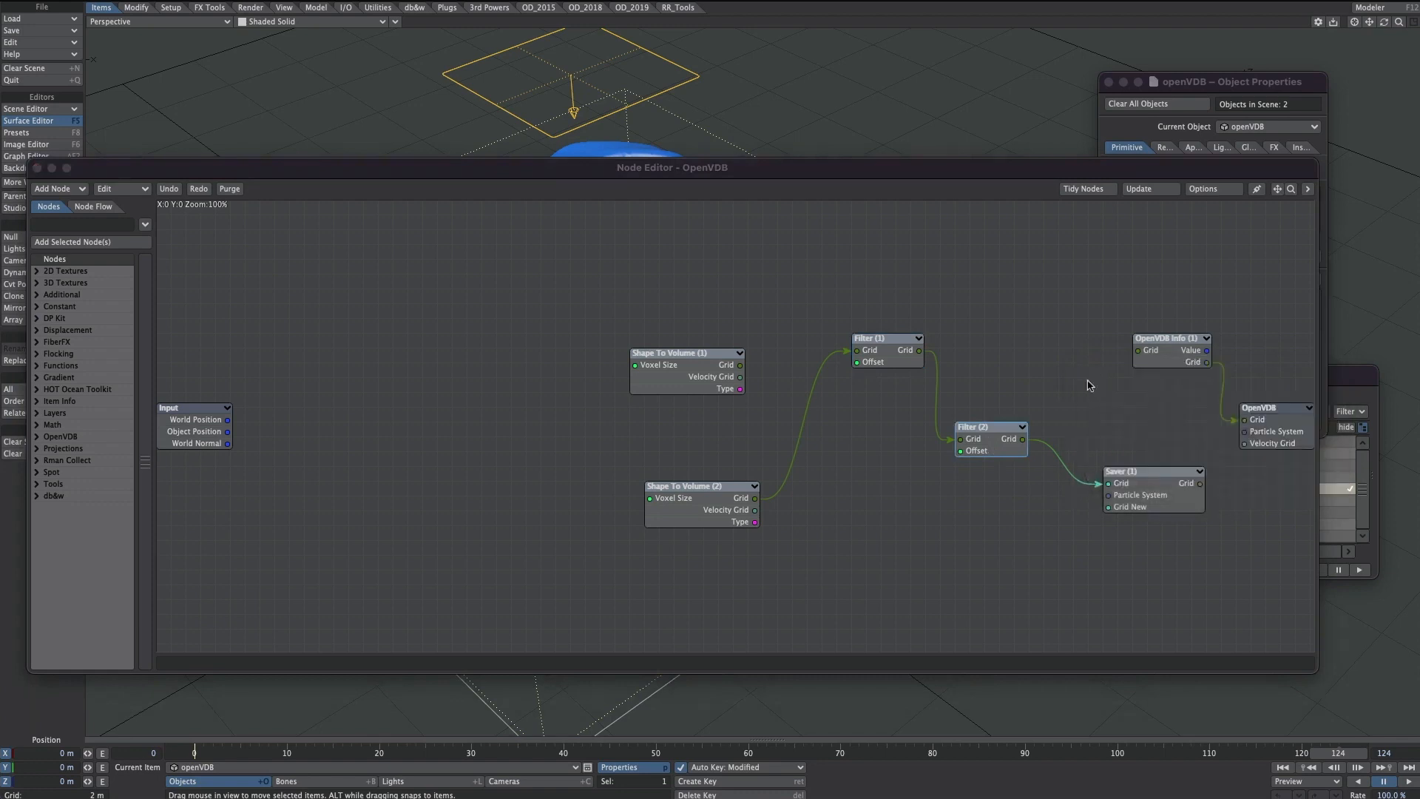
Step: Open the node graph of the base object's Default surface and move the Principled BSDF node clear of the Procedural (1) node
{"action": "left_click", "coordinate": [37, 168]}
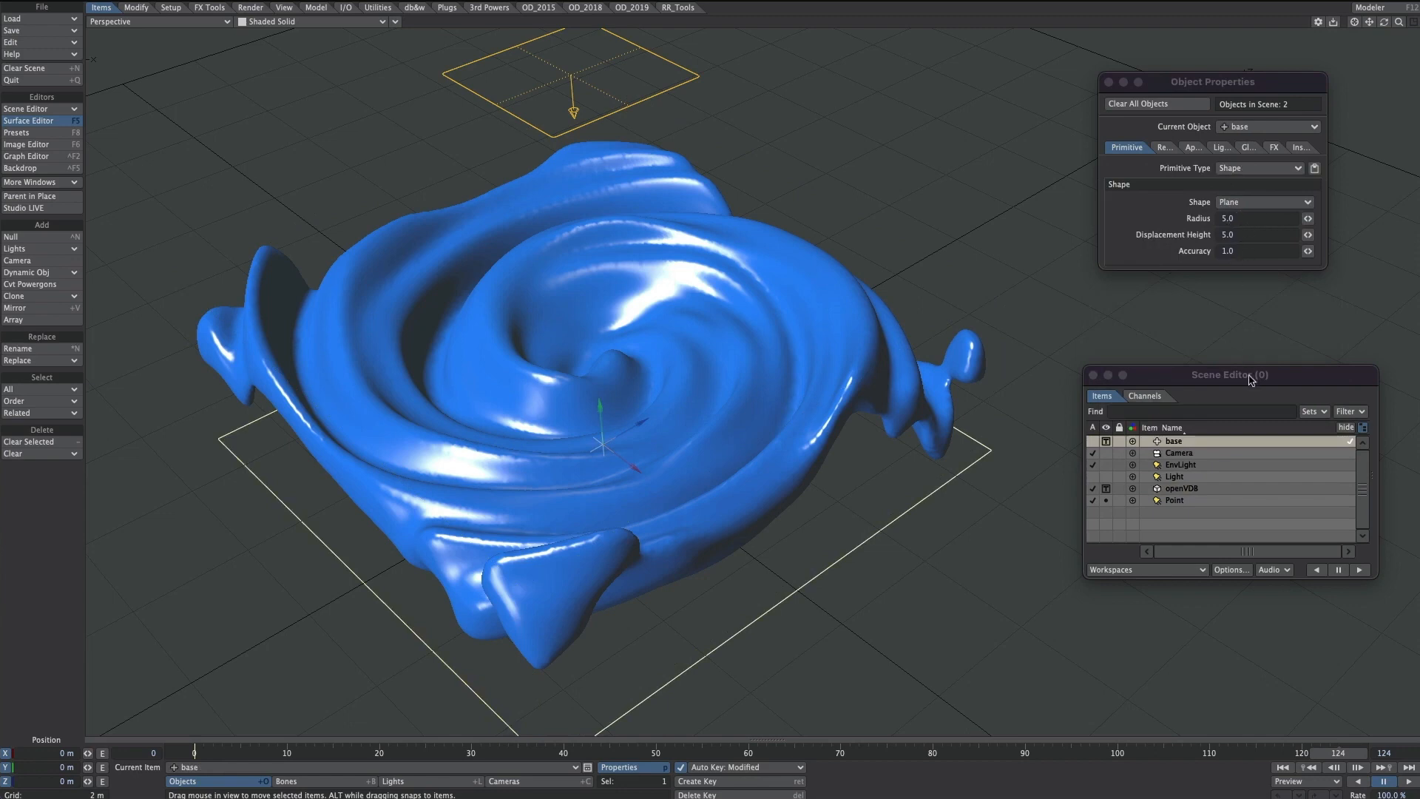
{"action": "left_click_drag", "start_coordinate": [966, 798], "coordinate": [965, 87]}
{"action": "left_click_drag", "start_coordinate": [981, 74], "coordinate": [982, 72]}
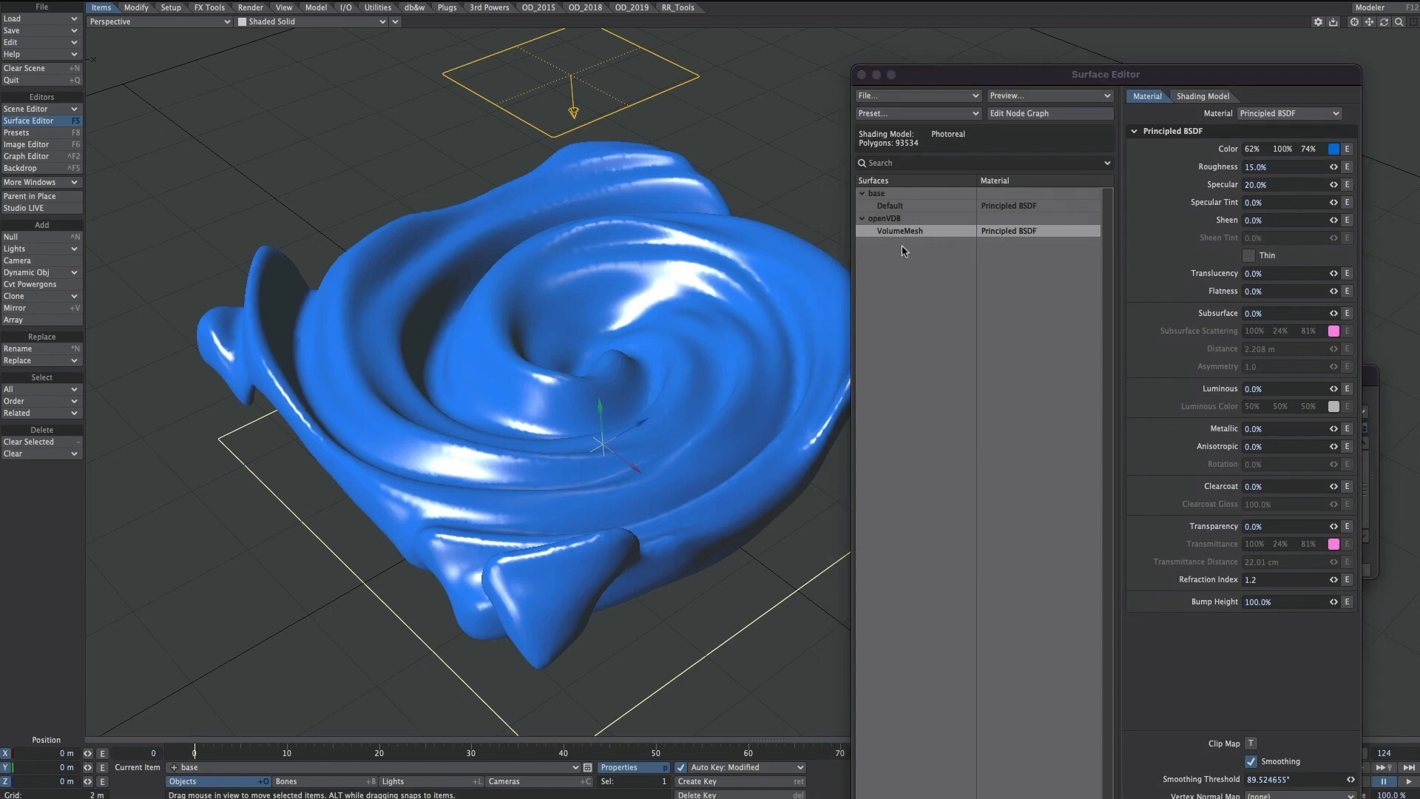
{"action": "left_click", "coordinate": [890, 207]}
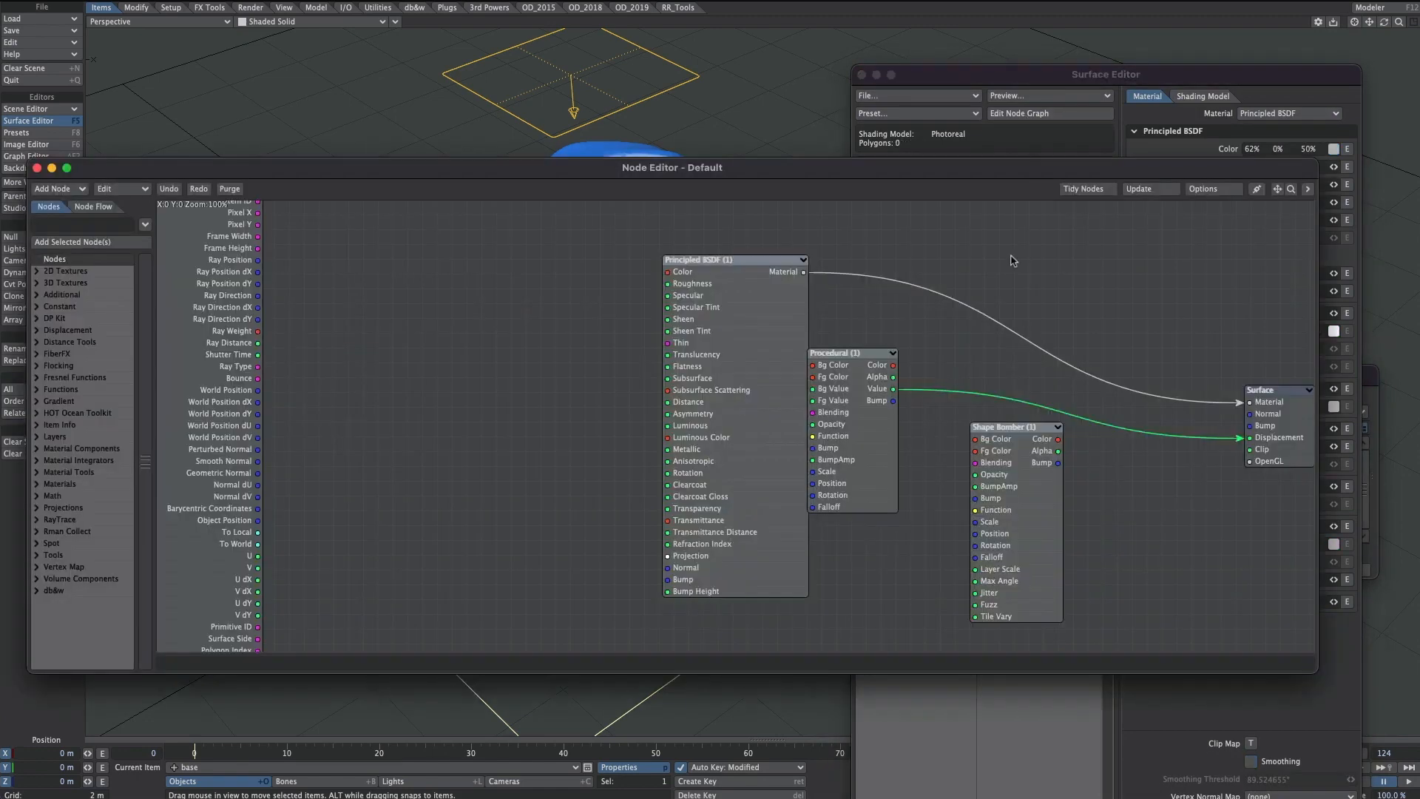
{"action": "left_click", "coordinate": [1027, 117]}
{"action": "left_click_drag", "start_coordinate": [747, 422], "coordinate": [596, 353]}
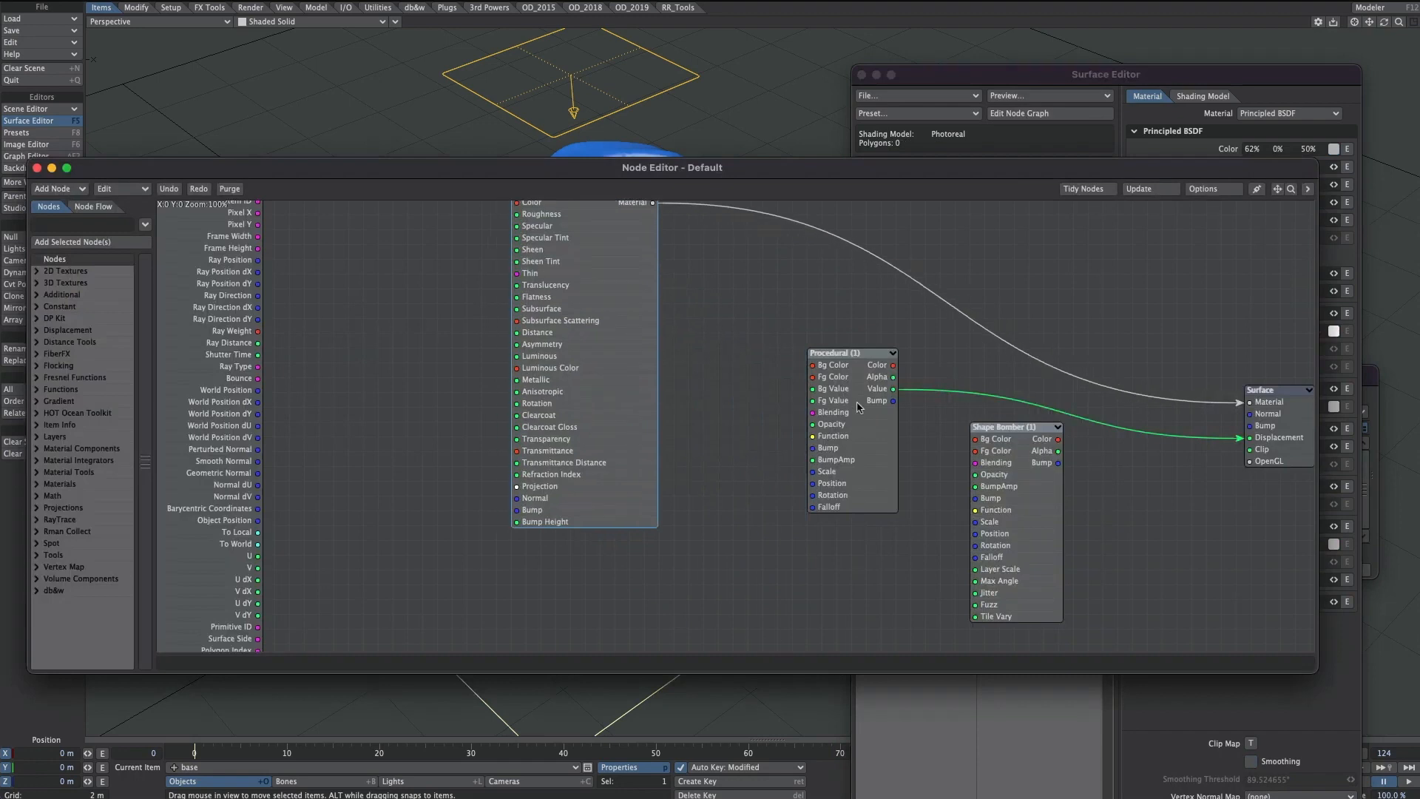
Step: Review the Procedural (1) node's settings and the function parameters of its IFW2_Space texture
{"action": "mouse_move", "coordinate": [862, 439]}
{"action": "left_mouse_down"}
{"action": "mouse_move", "coordinate": [847, 466]}
{"action": "mouse_move", "coordinate": [862, 439]}
{"action": "left_mouse_up"}
{"action": "double_click", "coordinate": [862, 439]}
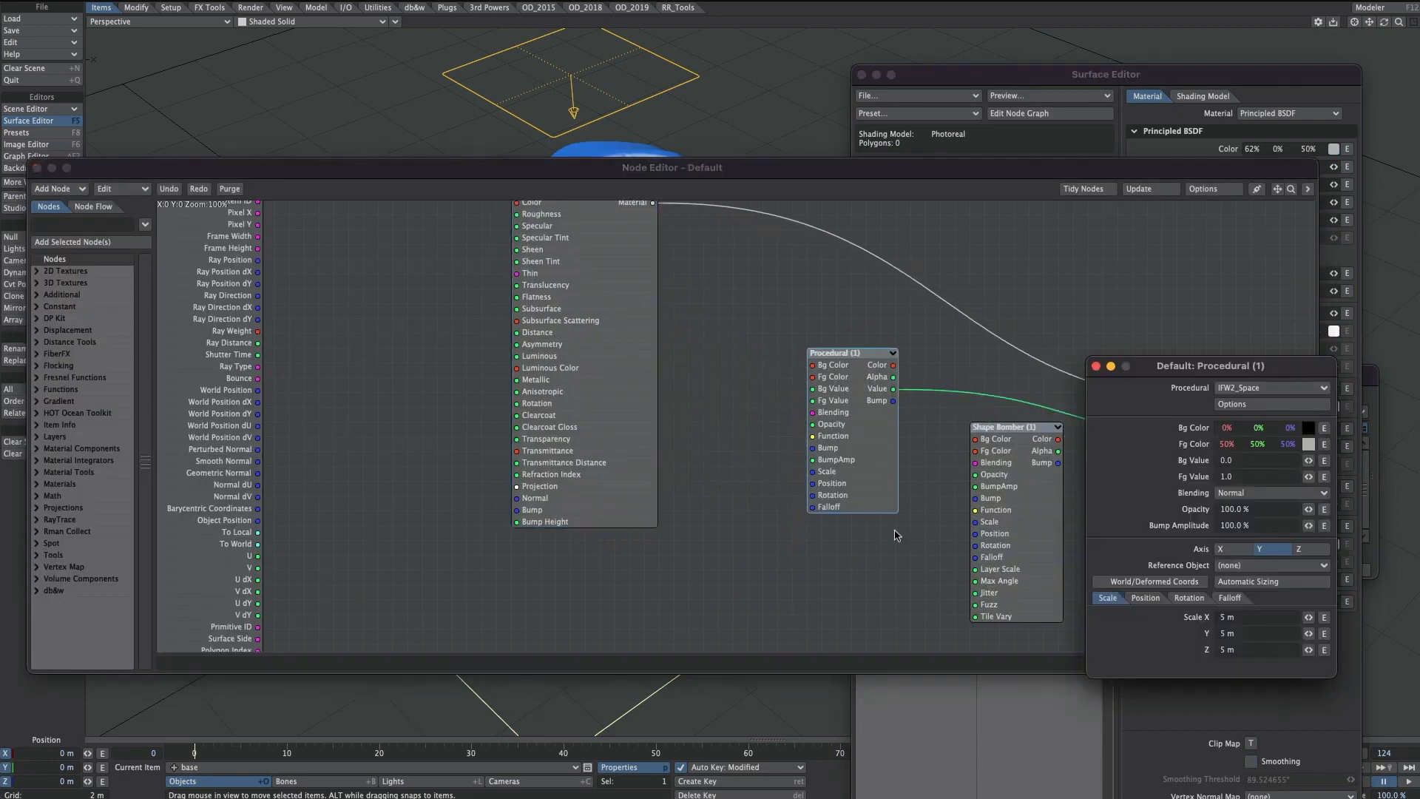
{"action": "left_click", "coordinate": [1261, 388]}
{"action": "left_click", "coordinate": [1261, 390]}
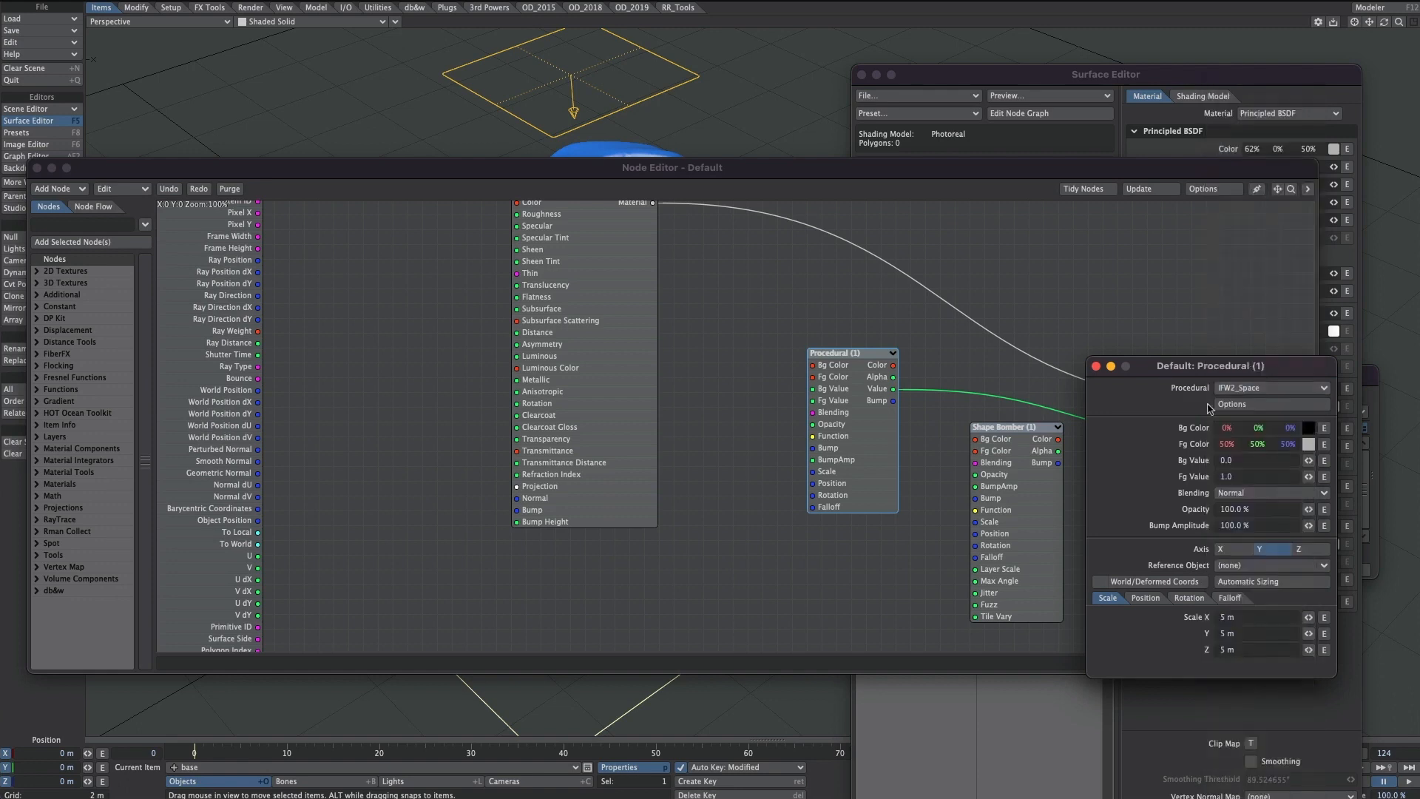
{"action": "left_click", "coordinate": [1250, 403]}
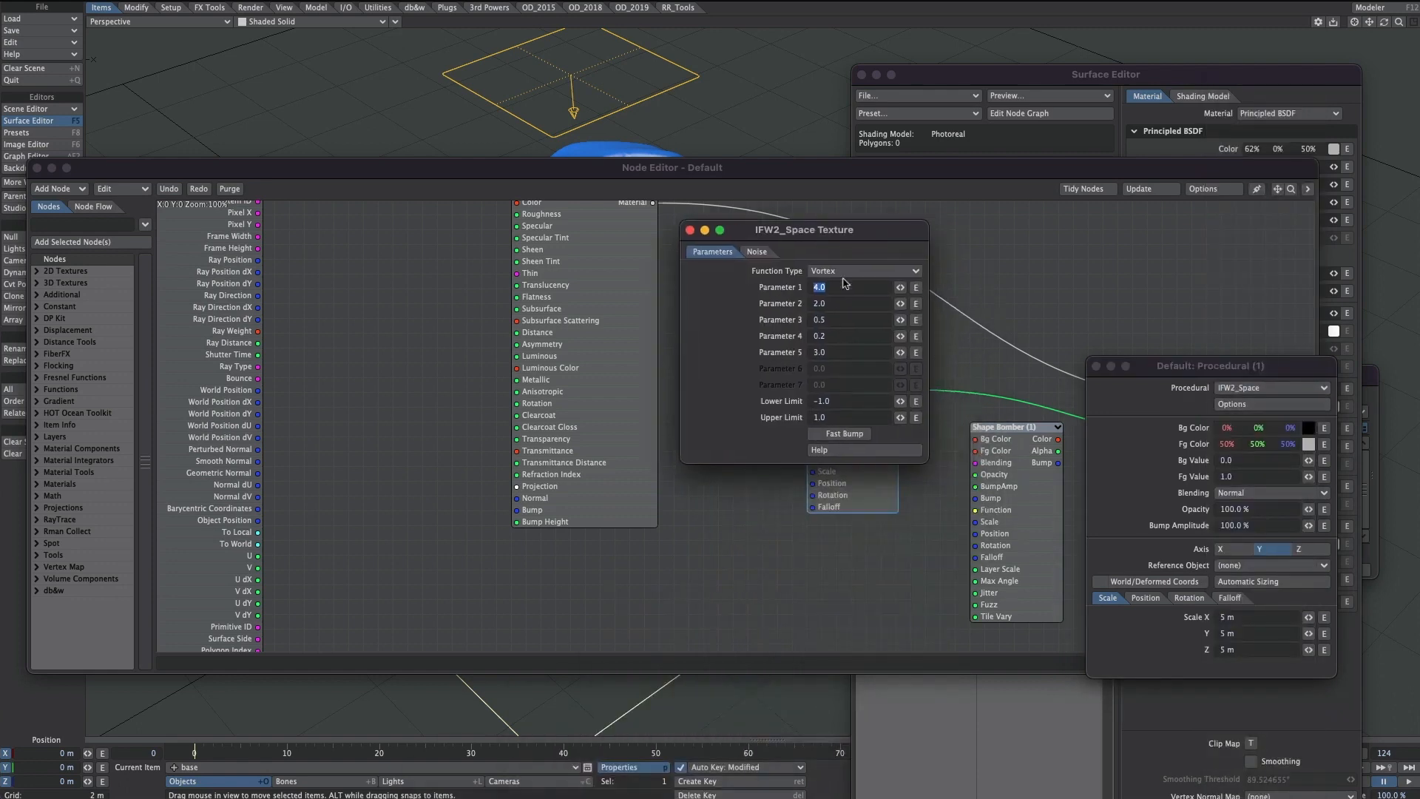
{"action": "left_click", "coordinate": [821, 287]}
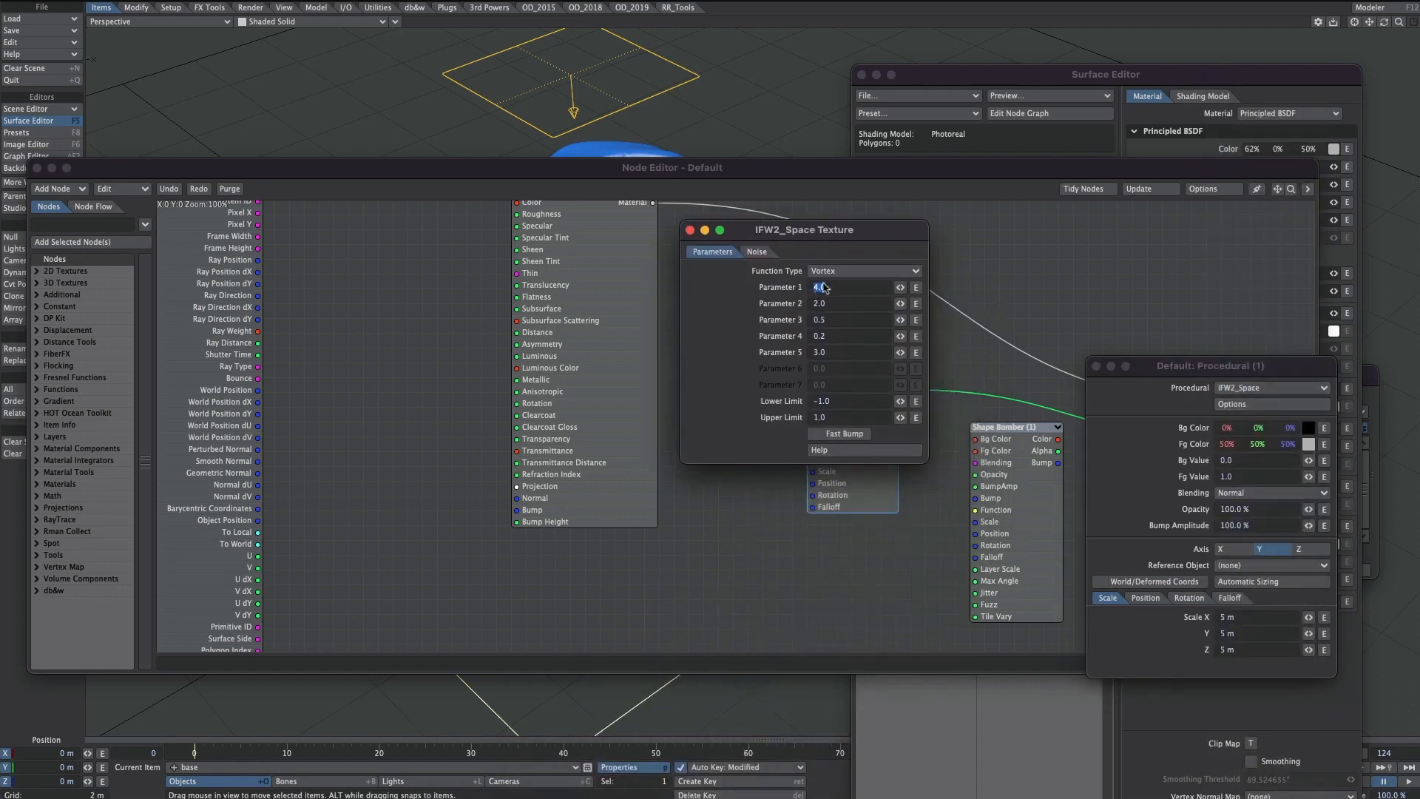
{"action": "left_click", "coordinate": [689, 230]}
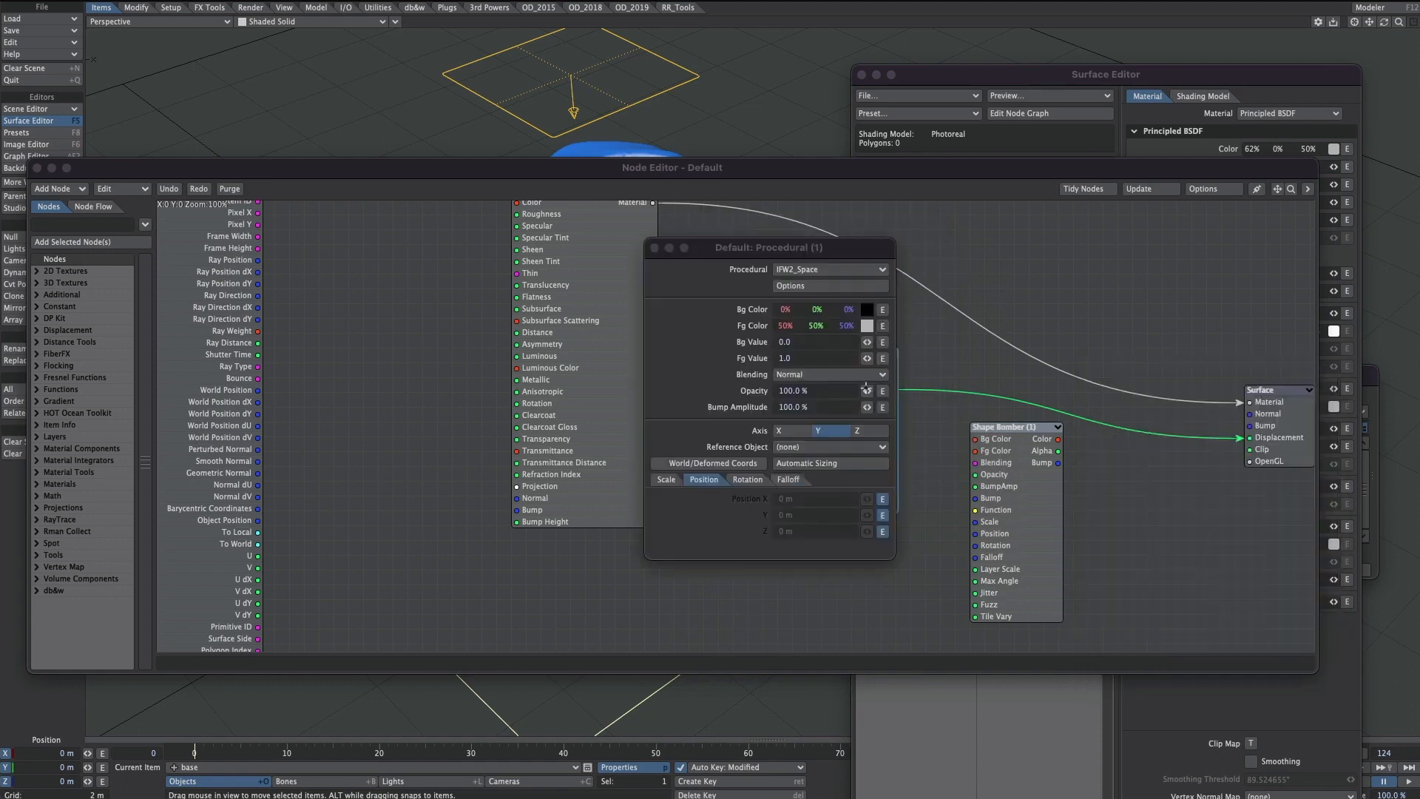
Step: Examine the Procedural (1) texture's position and rotation envelopes in the Graph Editor, including the Rotation.H curve
{"action": "left_click_drag", "start_coordinate": [789, 250], "coordinate": [969, 293]}
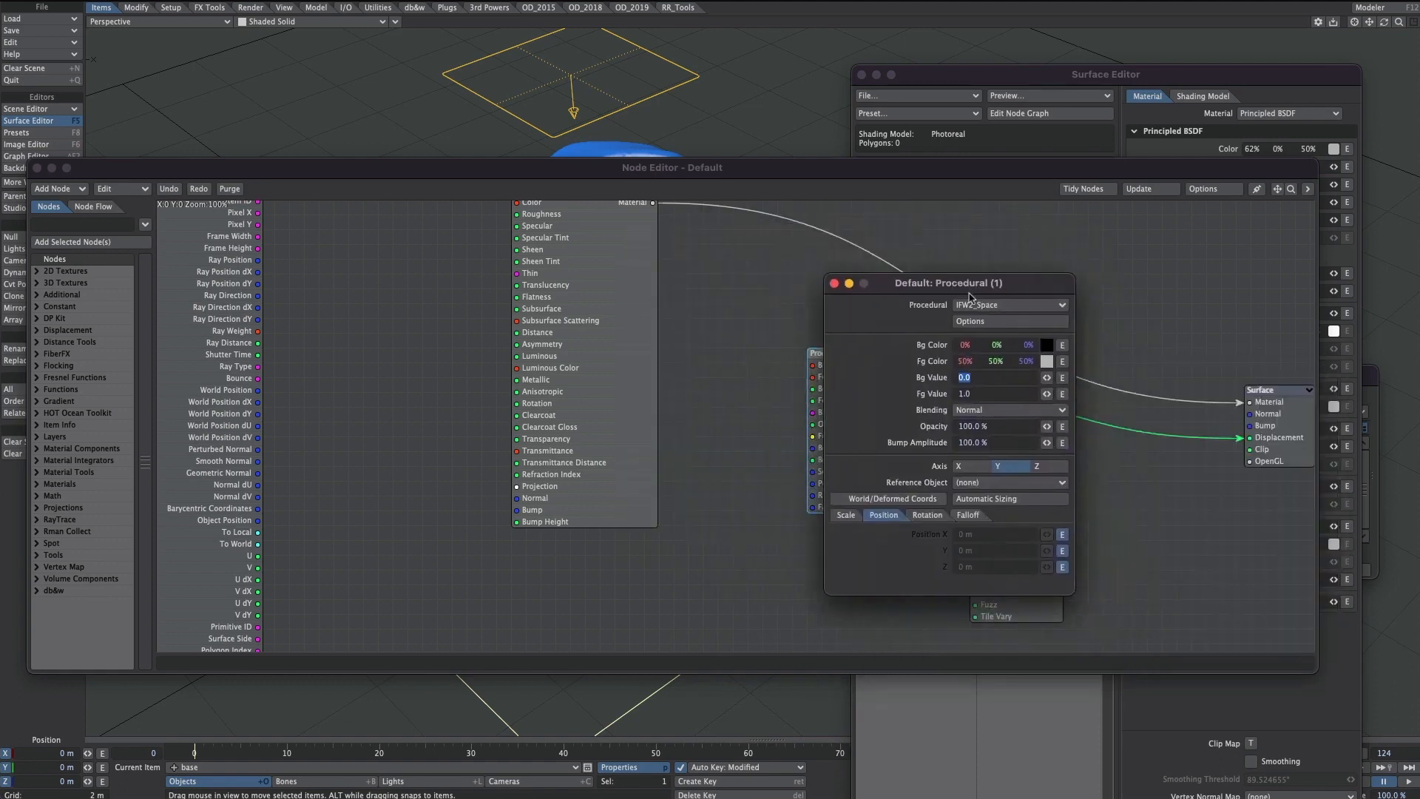
{"action": "left_click", "coordinate": [936, 518]}
{"action": "left_click", "coordinate": [886, 517]}
{"action": "left_click", "coordinate": [1062, 535]}
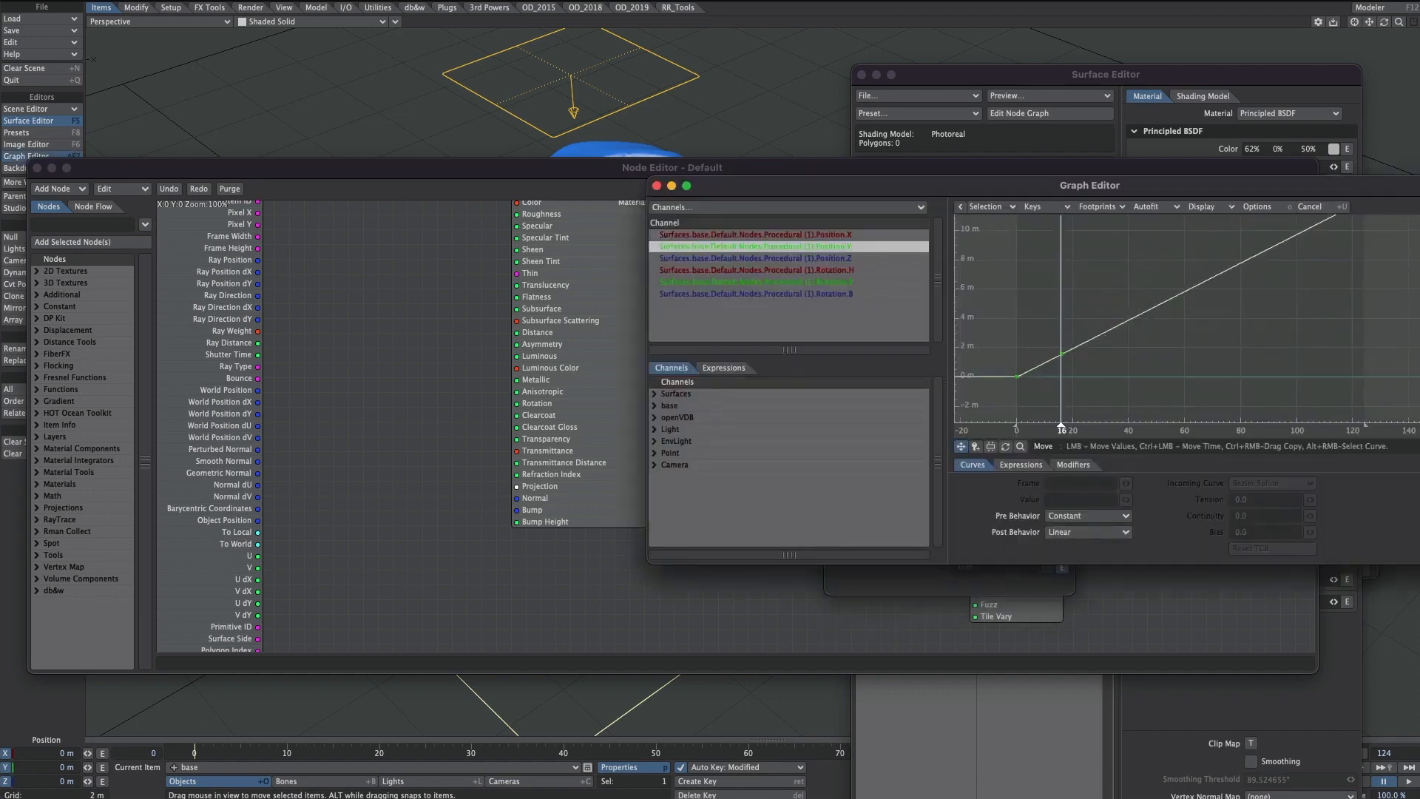
{"action": "left_click", "coordinate": [813, 270]}
{"action": "left_click_drag", "start_coordinate": [1057, 322], "coordinate": [1031, 324], "text": "ctrl+alt"}
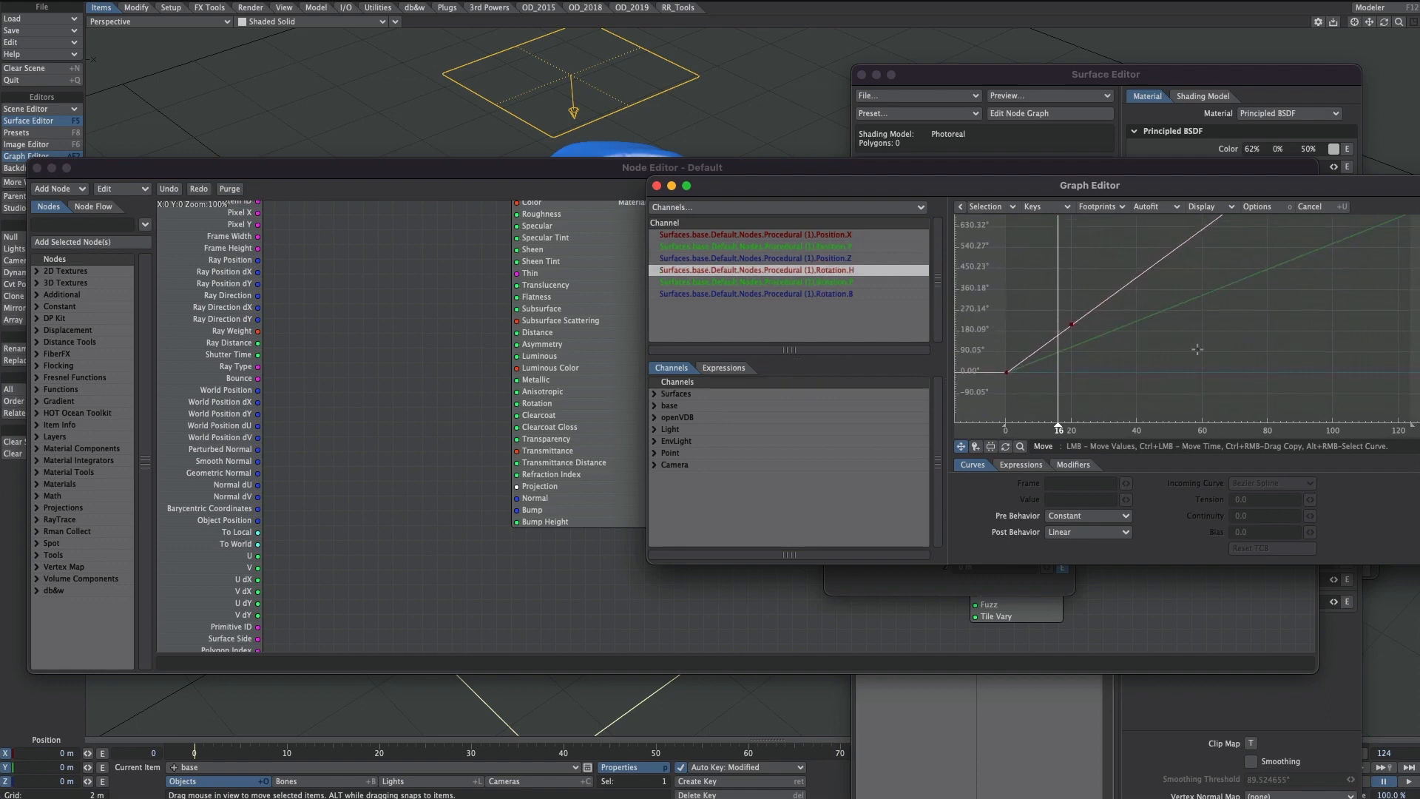